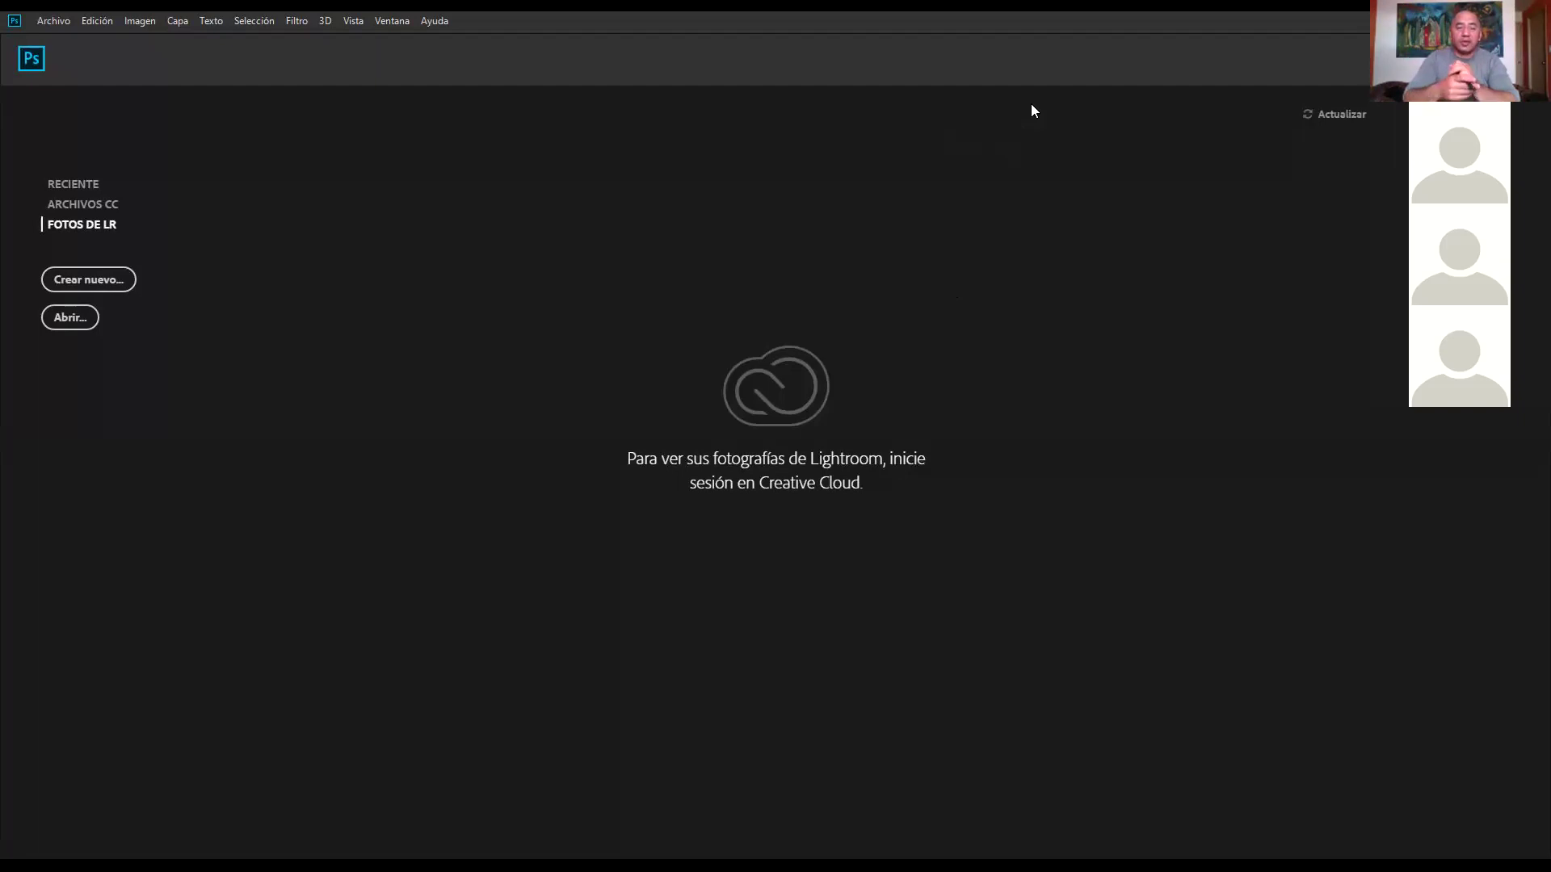
Create a new document from the recent HDTV 1080p preset (1920 x 1080 px at 72 ppi).
{"action": "left_click", "coordinate": [58, 21]}
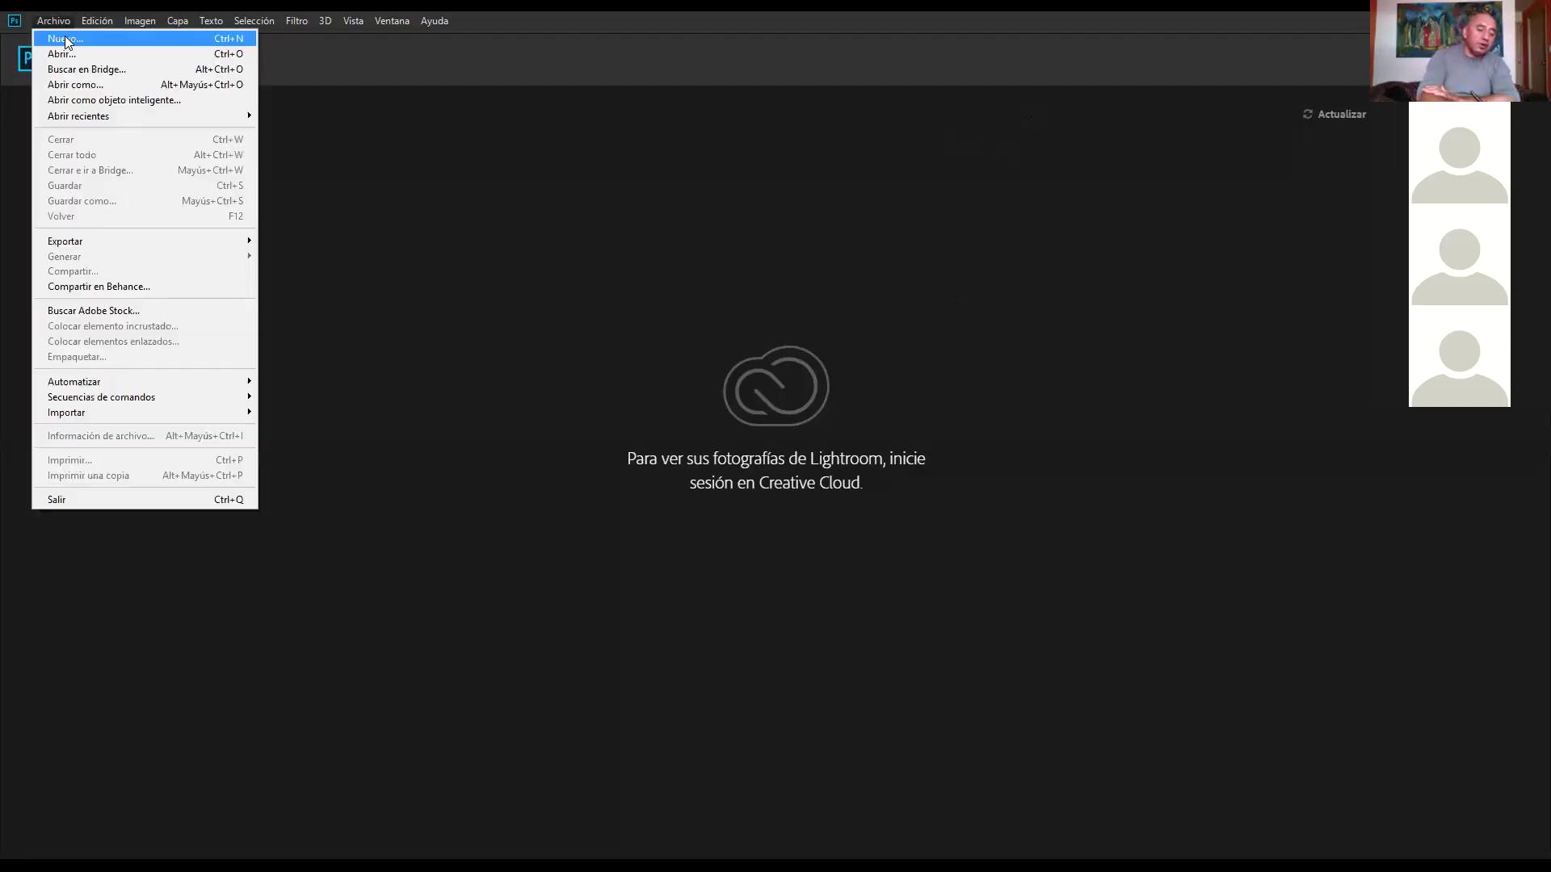
{"action": "left_click", "coordinate": [72, 38]}
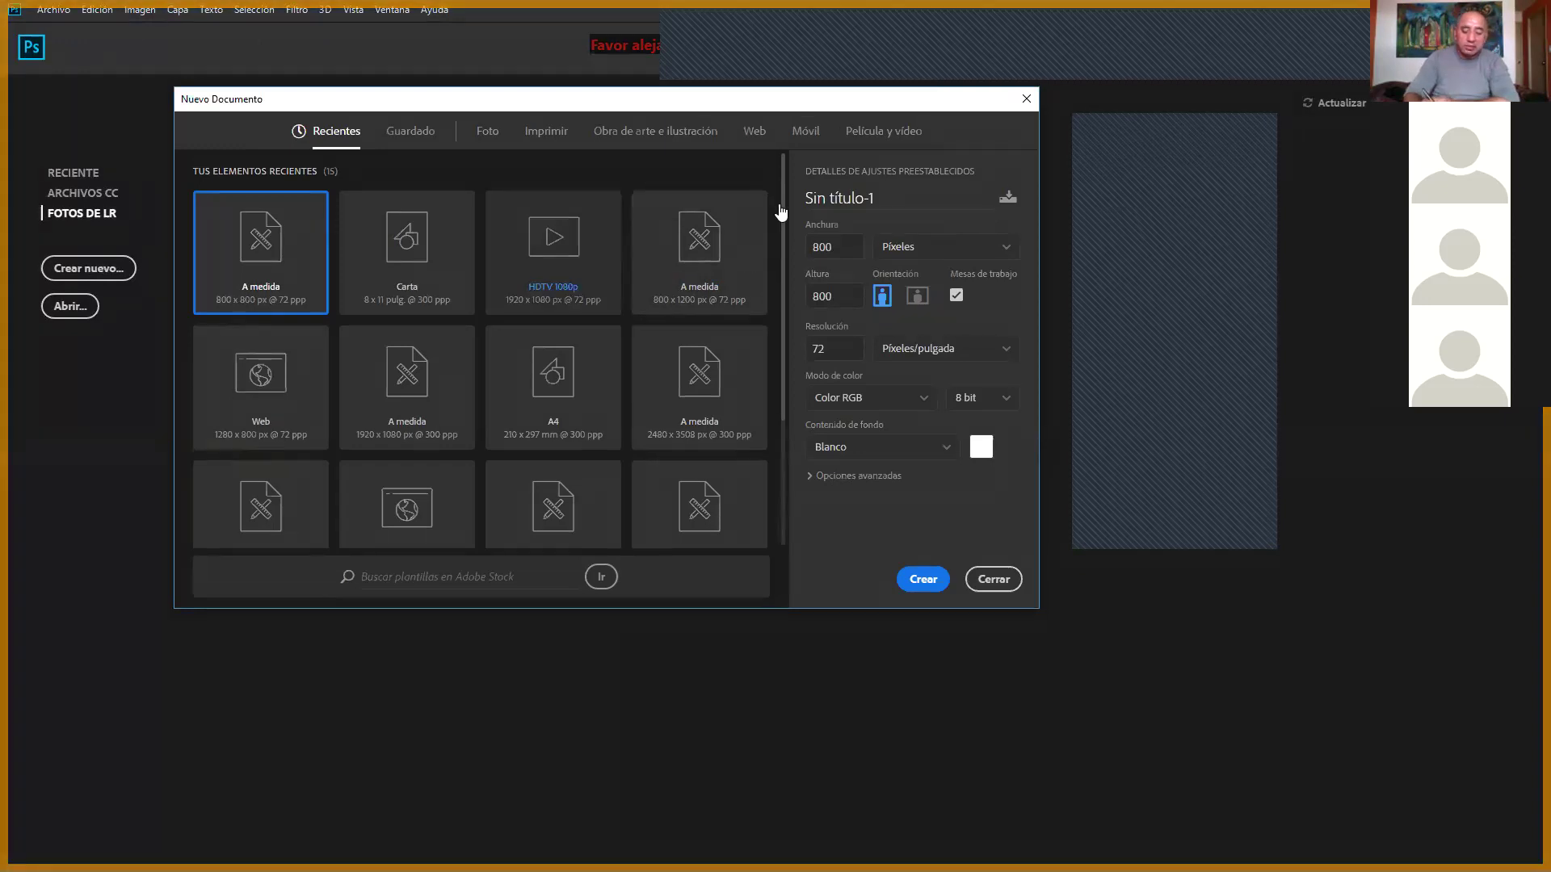
{"action": "left_click_drag", "start_coordinate": [784, 243], "coordinate": [777, 177]}
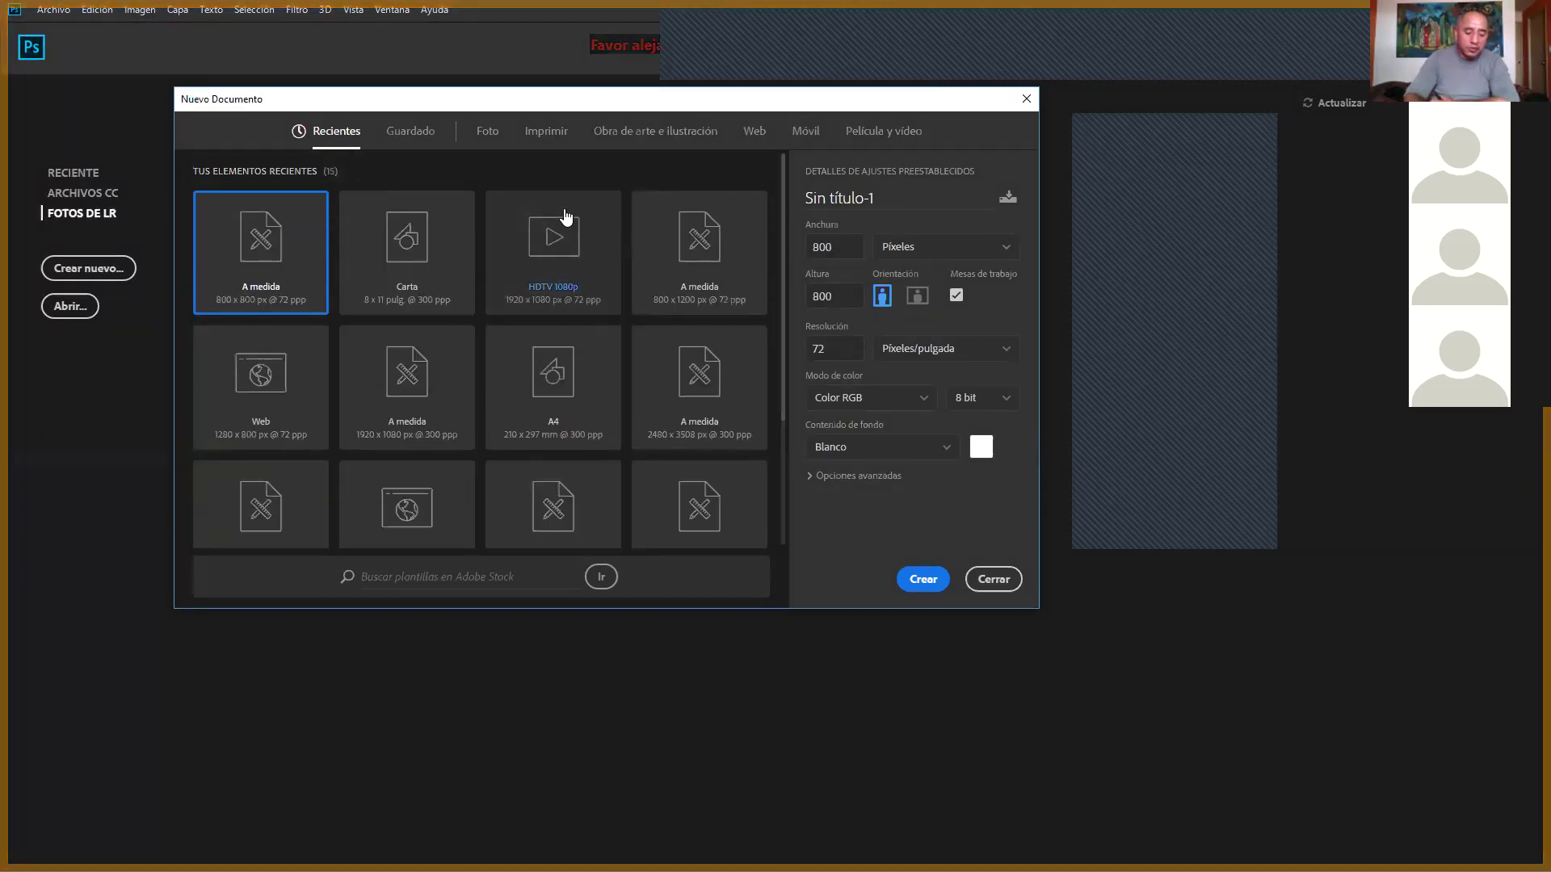
{"action": "left_click", "coordinate": [588, 256]}
{"action": "left_click", "coordinate": [584, 286]}
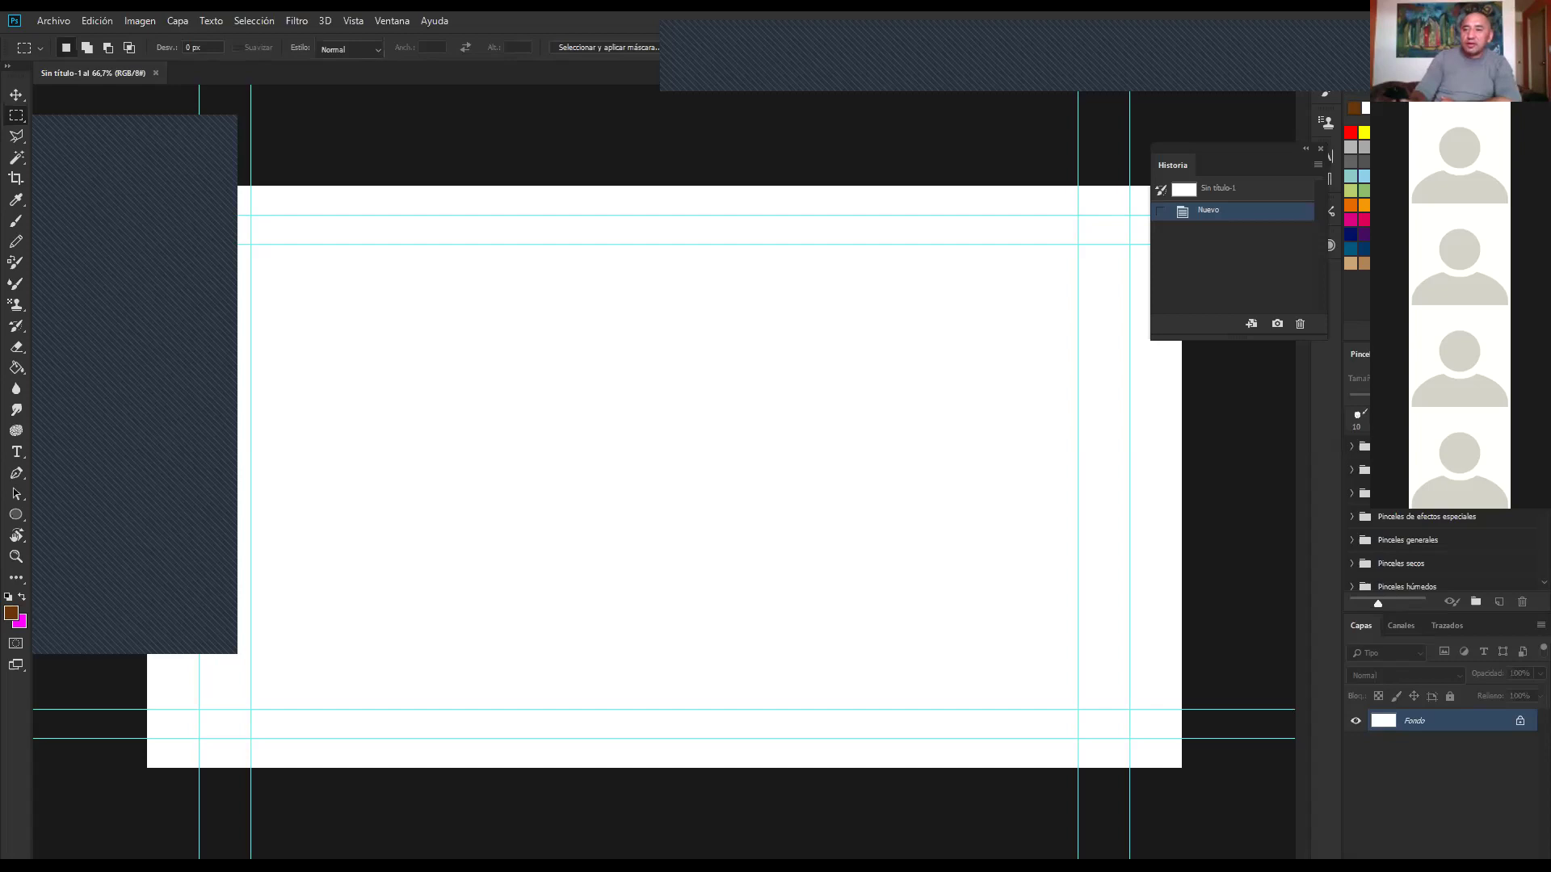
Scrawl a looping magenta test stroke across the middle of the white canvas.
{"action": "mouse_move", "coordinate": [681, 385]}
{"action": "left_mouse_down"}
{"action": "mouse_move", "coordinate": [735, 456]}
{"action": "mouse_move", "coordinate": [973, 579]}
{"action": "left_mouse_up"}
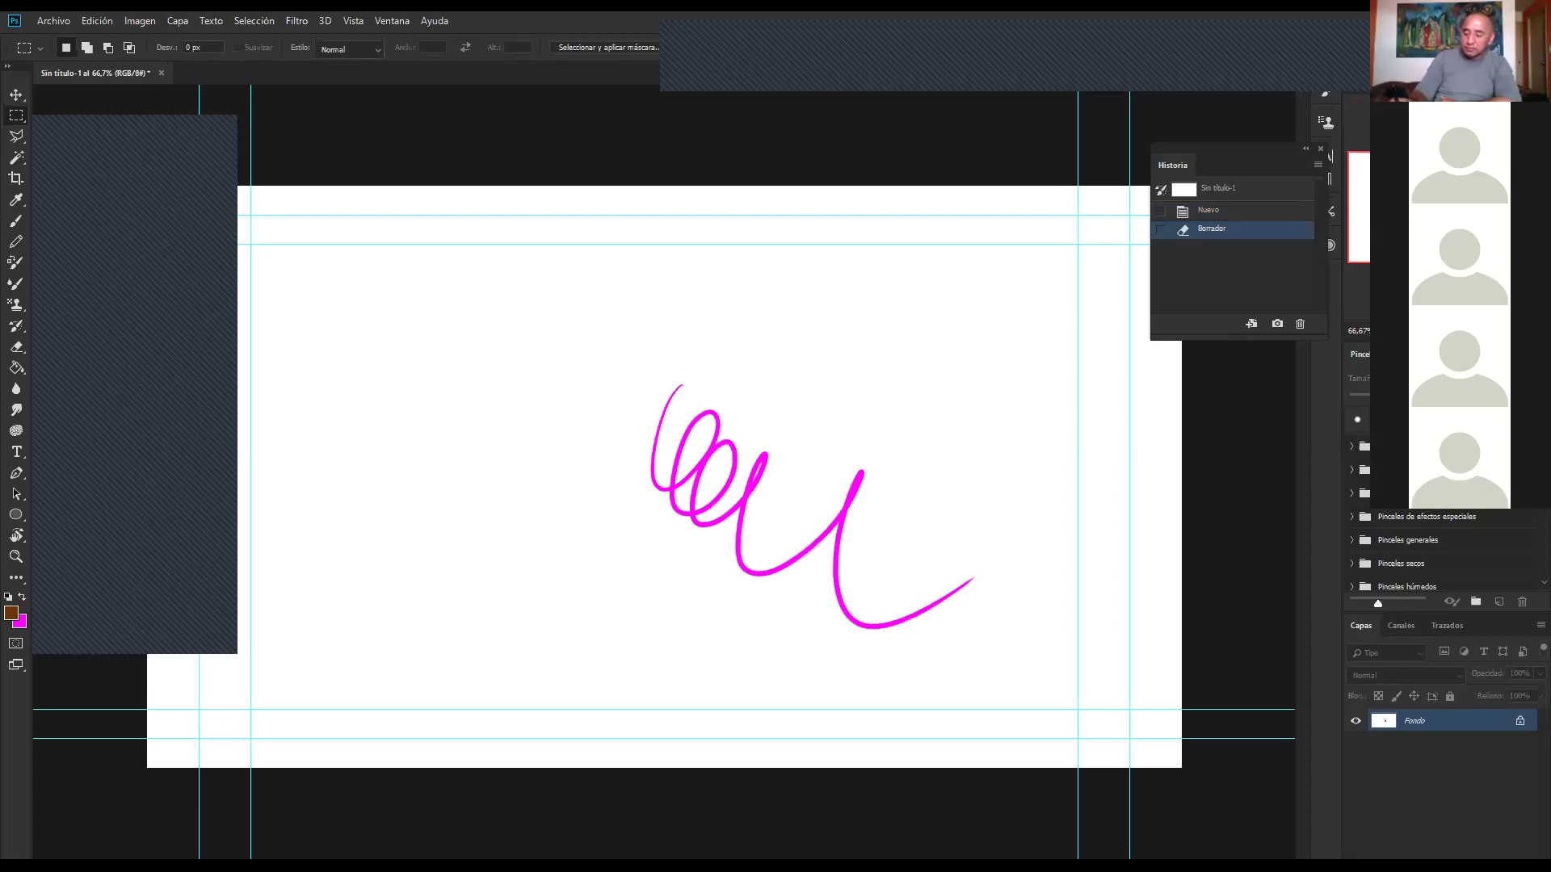
{"action": "scroll", "coordinate": [664, 477], "scroll_direction": "down", "scroll_amount": 10}
{"action": "scroll", "coordinate": [664, 476], "scroll_direction": "up", "scroll_amount": 4}
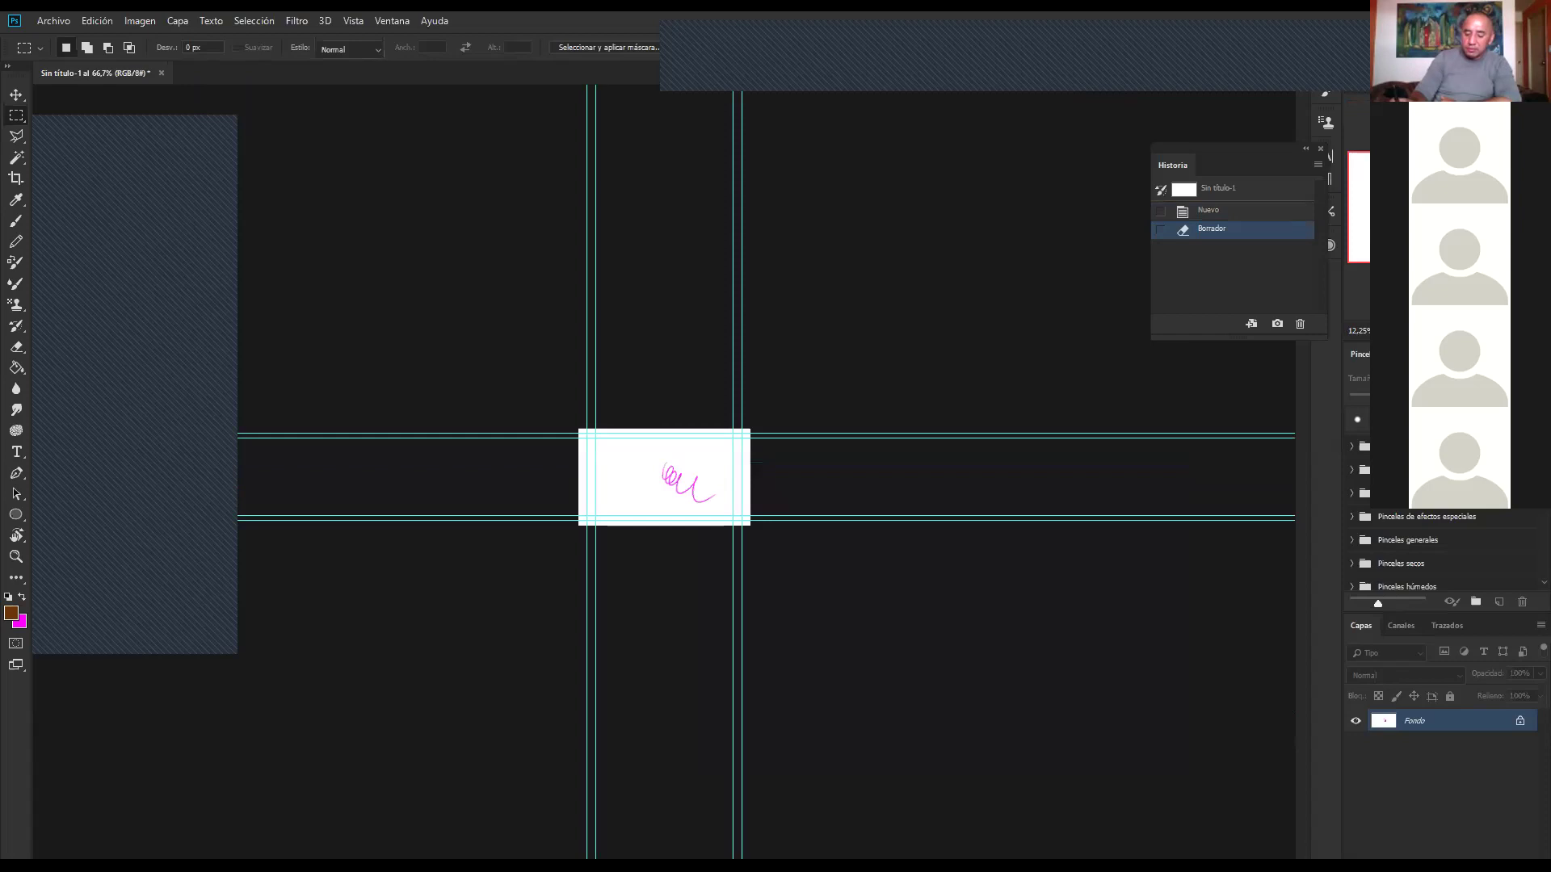
{"action": "scroll", "coordinate": [664, 477], "scroll_direction": "up", "scroll_amount": 12}
{"action": "scroll", "coordinate": [430, 347], "scroll_direction": "down", "scroll_amount": 3}
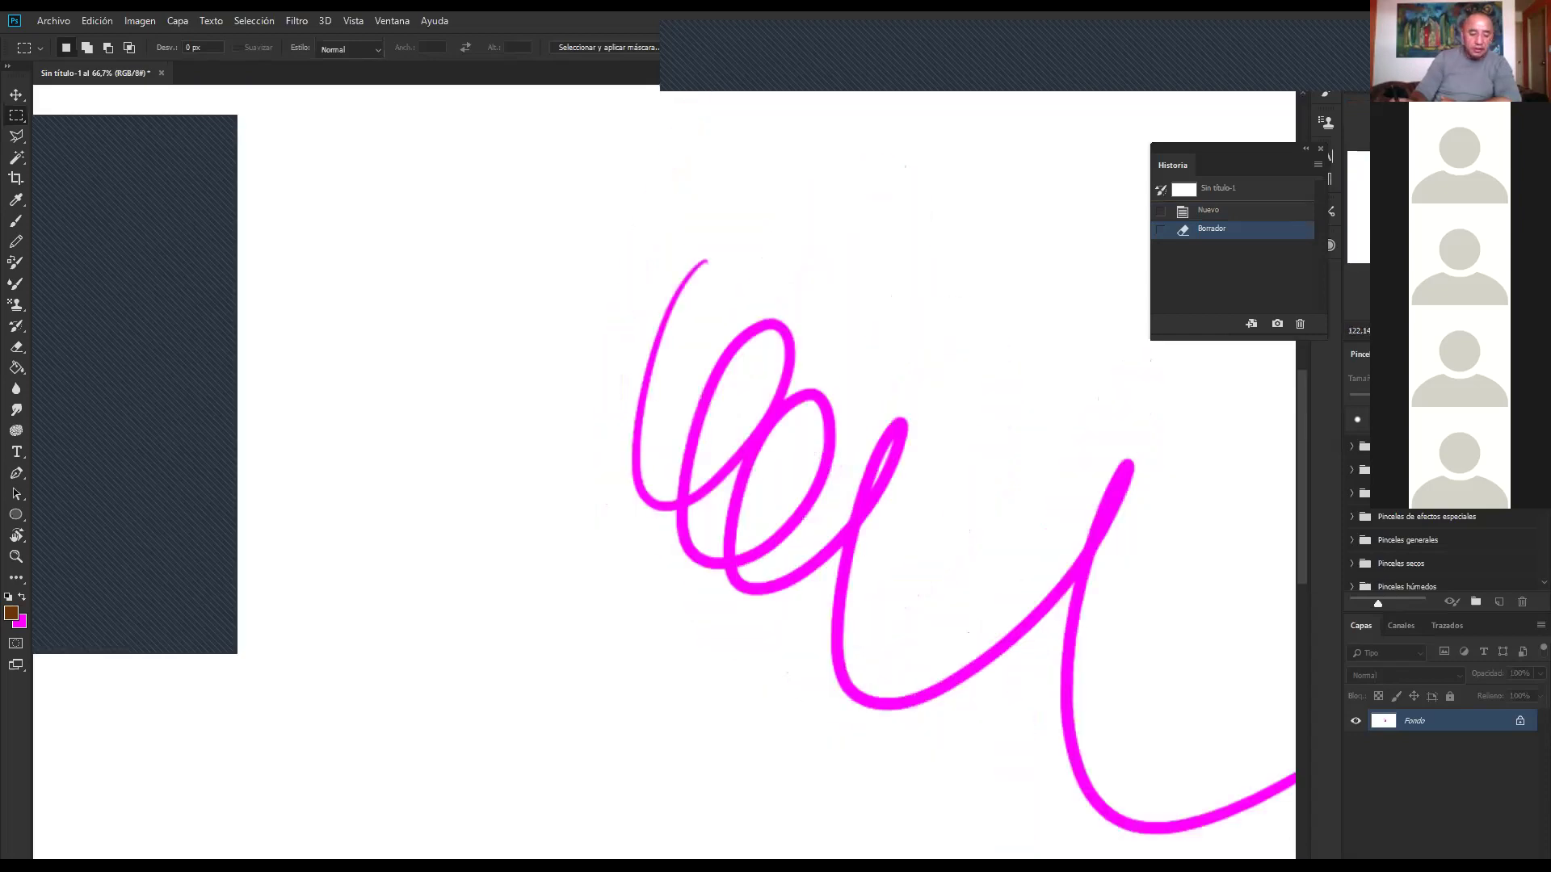
{"action": "scroll", "coordinate": [429, 347], "scroll_direction": "down", "scroll_amount": 1}
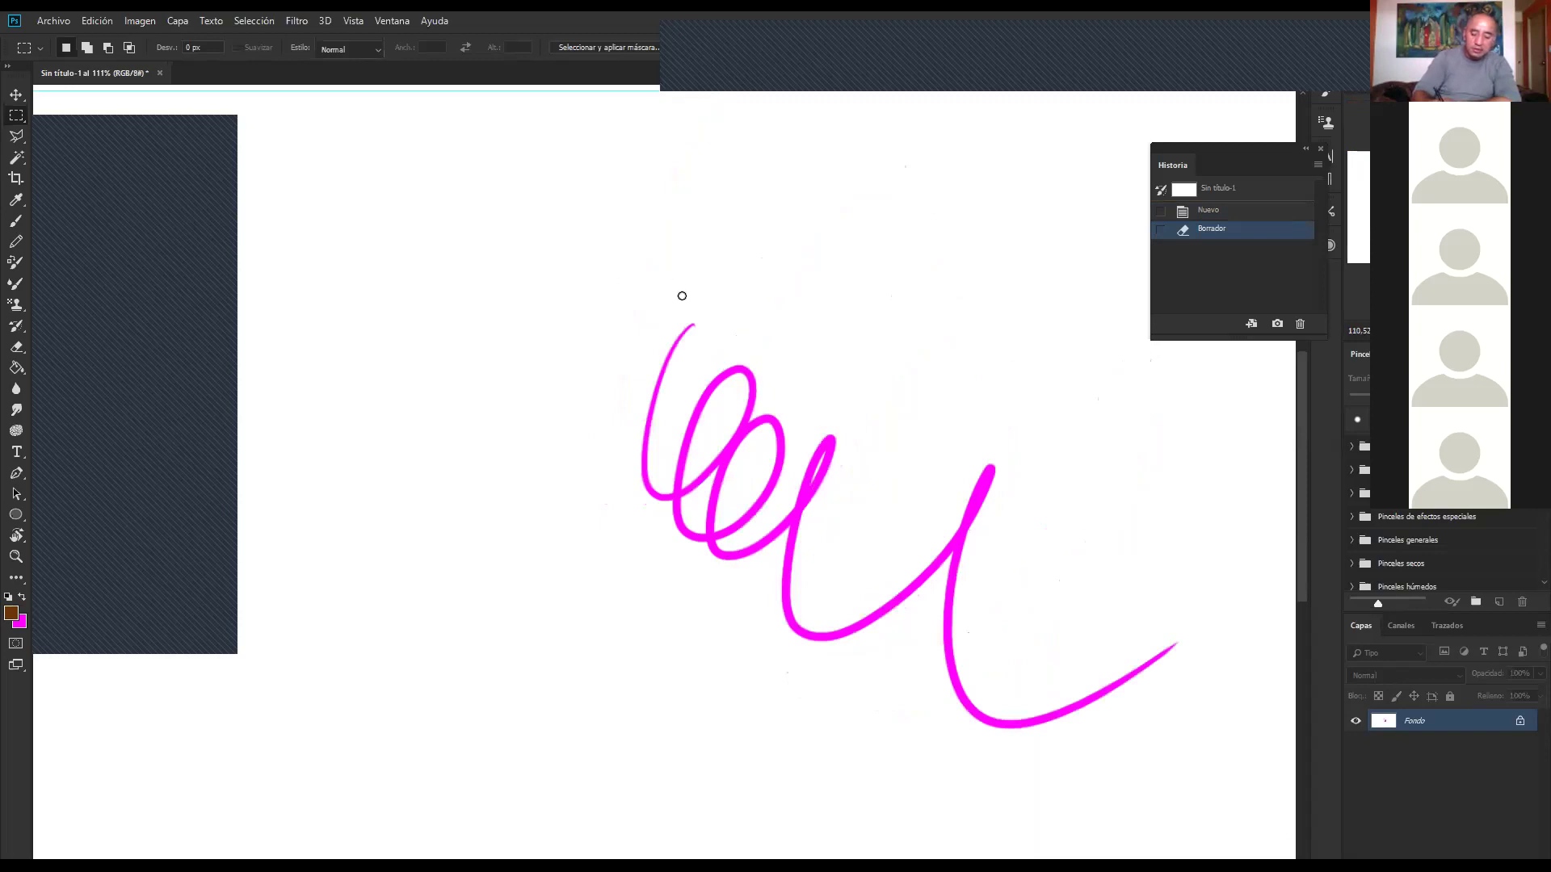
Fill the canvas around the central scribble with small magenta circles, coils and longer loose loops.
{"action": "left_click_drag", "start_coordinate": [531, 289], "coordinate": [612, 396]}
{"action": "left_click_drag", "start_coordinate": [667, 263], "coordinate": [748, 293]}
{"action": "left_click_drag", "start_coordinate": [857, 204], "coordinate": [832, 260]}
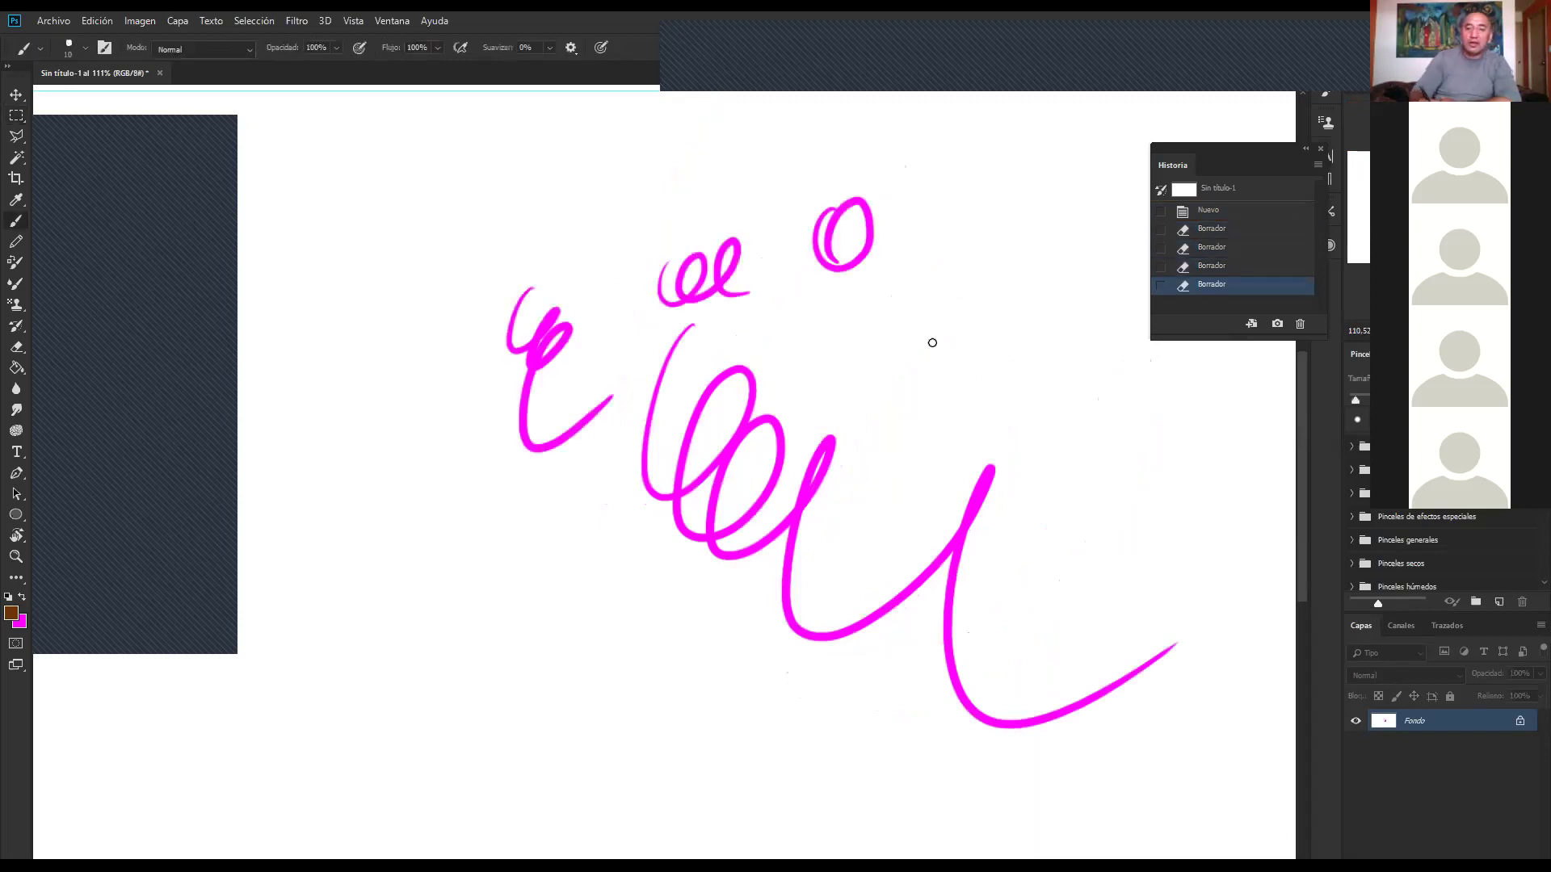
{"action": "left_click_drag", "start_coordinate": [953, 208], "coordinate": [920, 275]}
{"action": "left_click_drag", "start_coordinate": [921, 329], "coordinate": [889, 384]}
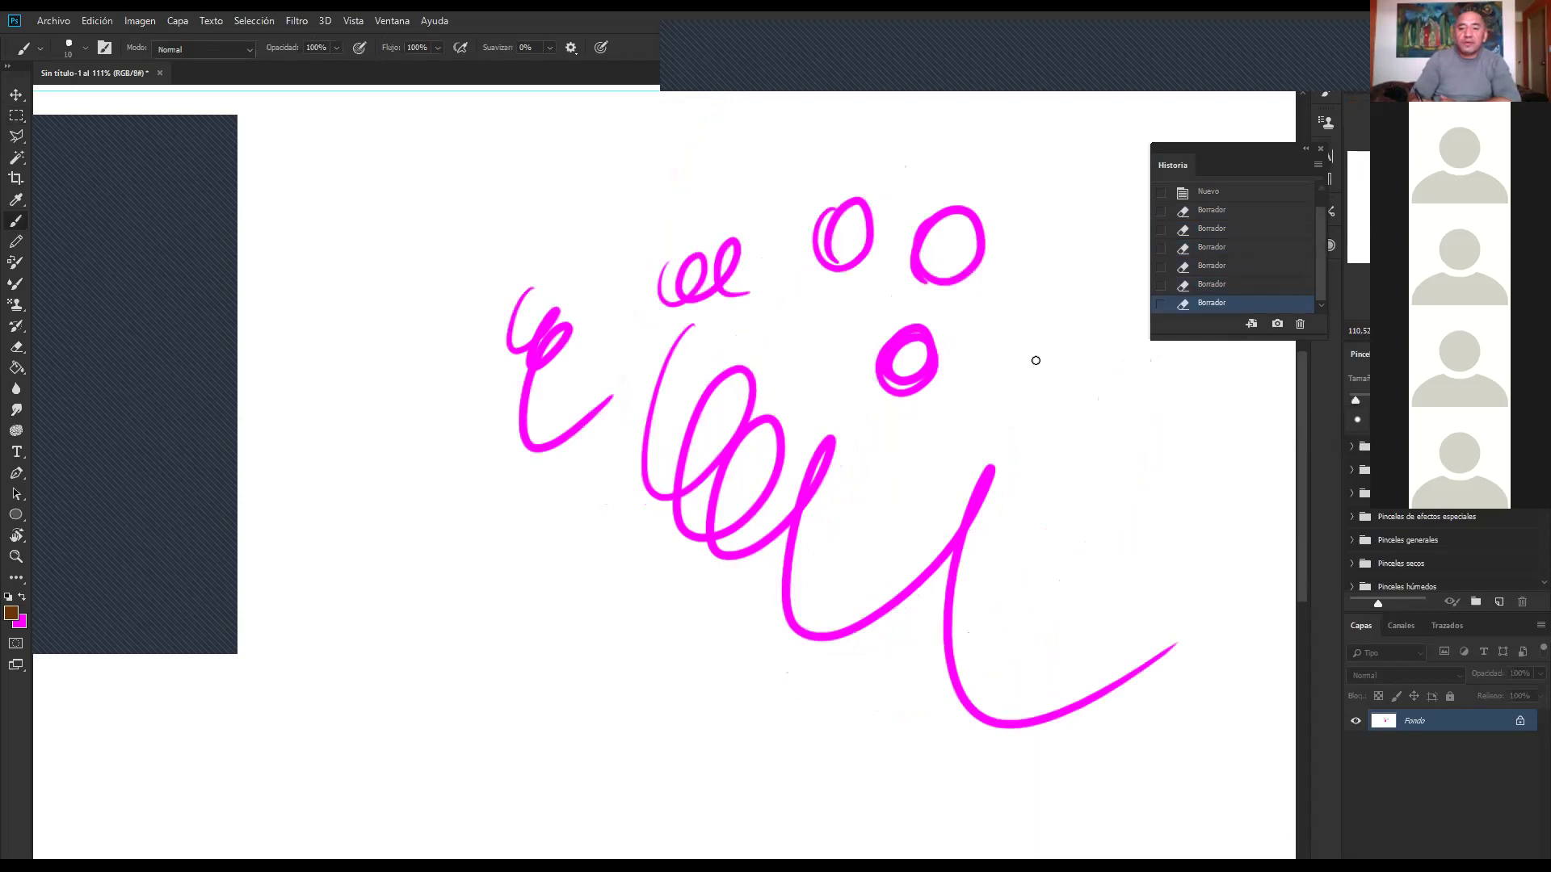
{"action": "left_click_drag", "start_coordinate": [1042, 331], "coordinate": [1010, 374]}
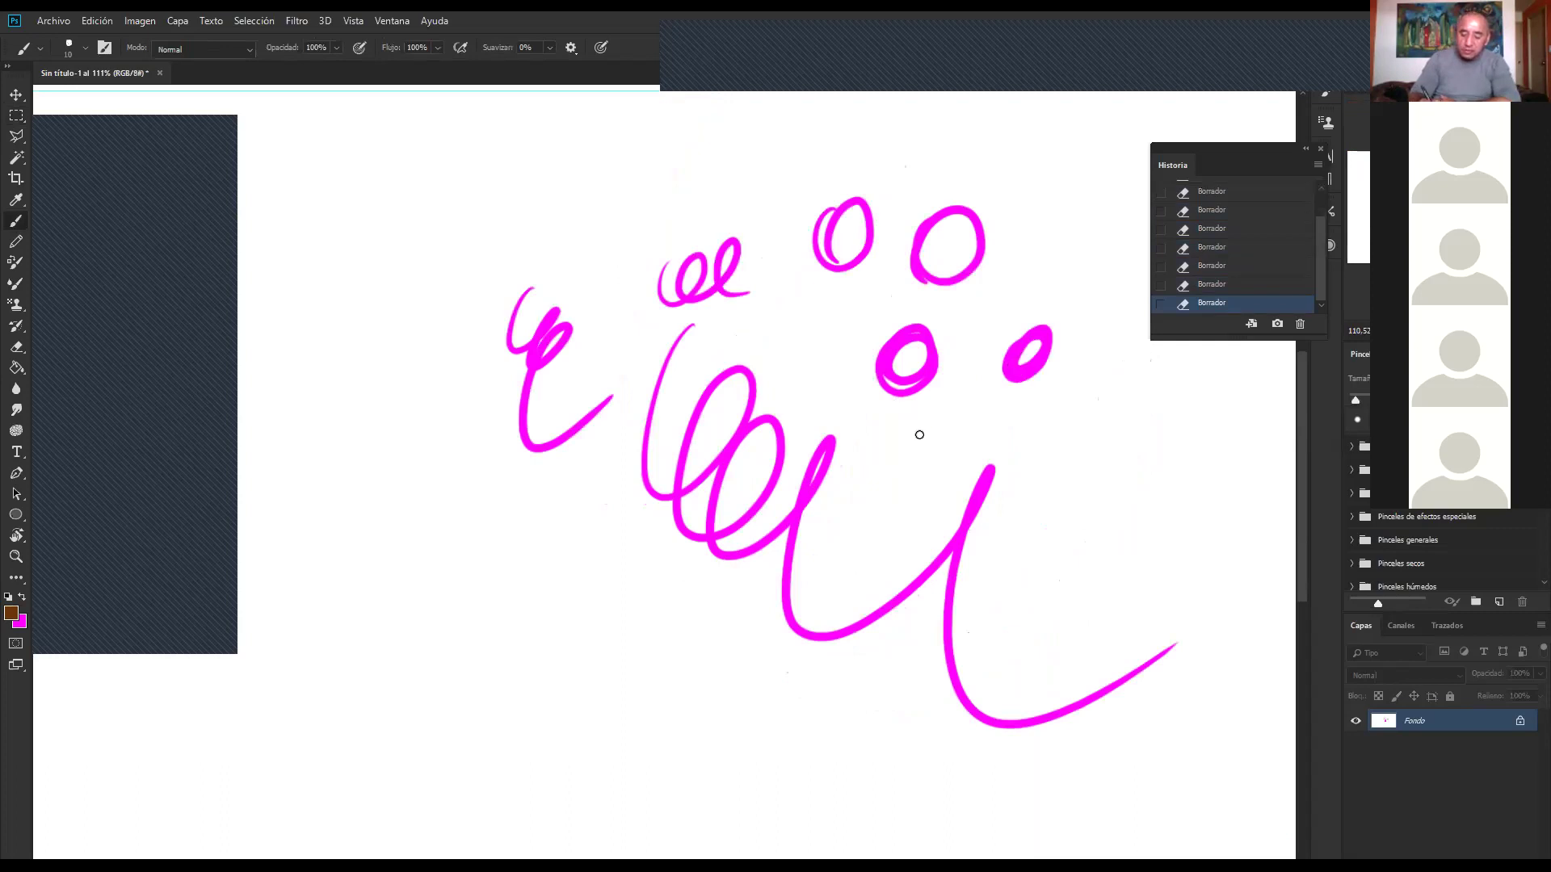
{"action": "left_click_drag", "start_coordinate": [889, 434], "coordinate": [930, 457]}
{"action": "left_click_drag", "start_coordinate": [519, 579], "coordinate": [569, 675]}
{"action": "mouse_move", "coordinate": [372, 309]}
{"action": "left_mouse_down"}
{"action": "mouse_move", "coordinate": [404, 404]}
{"action": "mouse_move", "coordinate": [396, 464]}
{"action": "mouse_move", "coordinate": [448, 440]}
{"action": "left_mouse_up"}
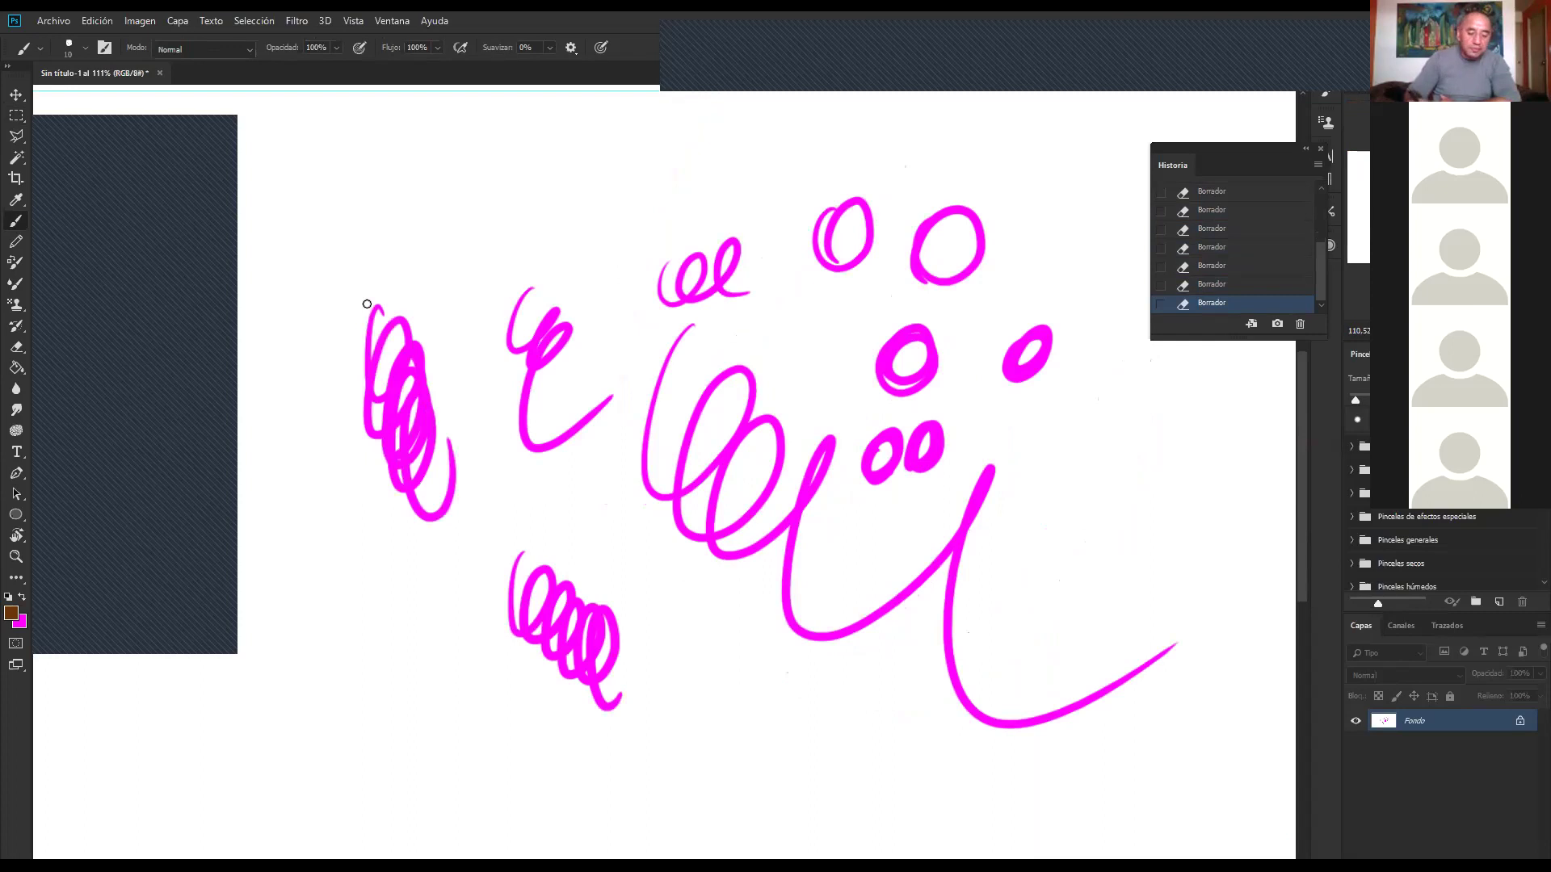
{"action": "mouse_move", "coordinate": [417, 166]}
{"action": "left_mouse_down"}
{"action": "mouse_move", "coordinate": [363, 213]}
{"action": "mouse_move", "coordinate": [346, 331]}
{"action": "left_mouse_up"}
{"action": "mouse_move", "coordinate": [141, 436]}
{"action": "left_mouse_down"}
{"action": "mouse_move", "coordinate": [139, 575]}
{"action": "mouse_move", "coordinate": [166, 660]}
{"action": "mouse_move", "coordinate": [295, 699]}
{"action": "left_mouse_up"}
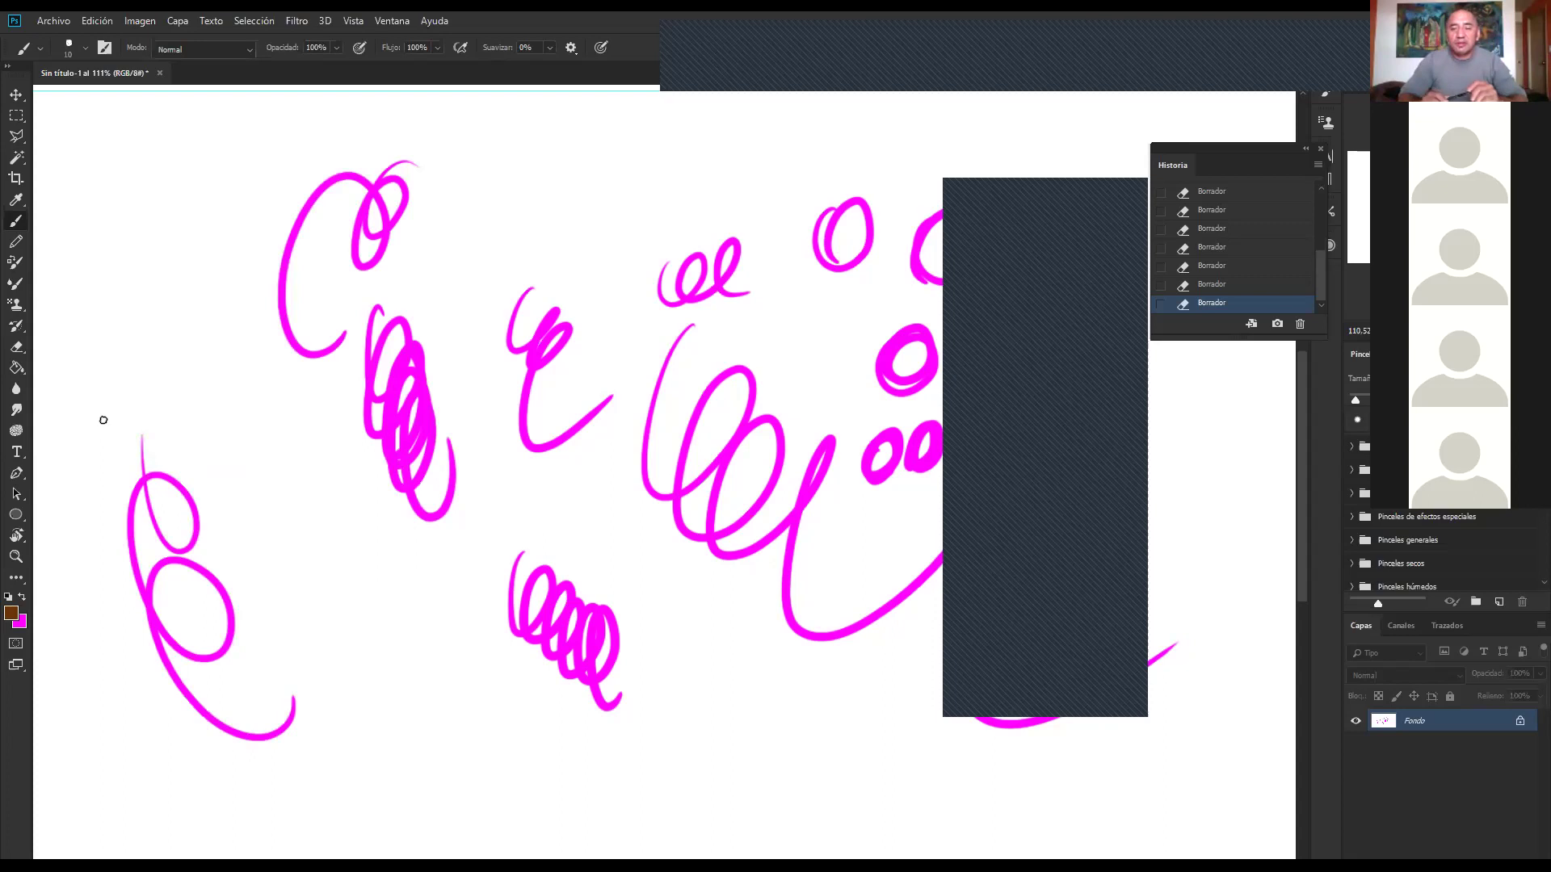
{"action": "mouse_move", "coordinate": [852, 230]}
{"action": "left_mouse_down"}
{"action": "mouse_move", "coordinate": [822, 327]}
{"action": "mouse_move", "coordinate": [826, 426]}
{"action": "left_mouse_up"}
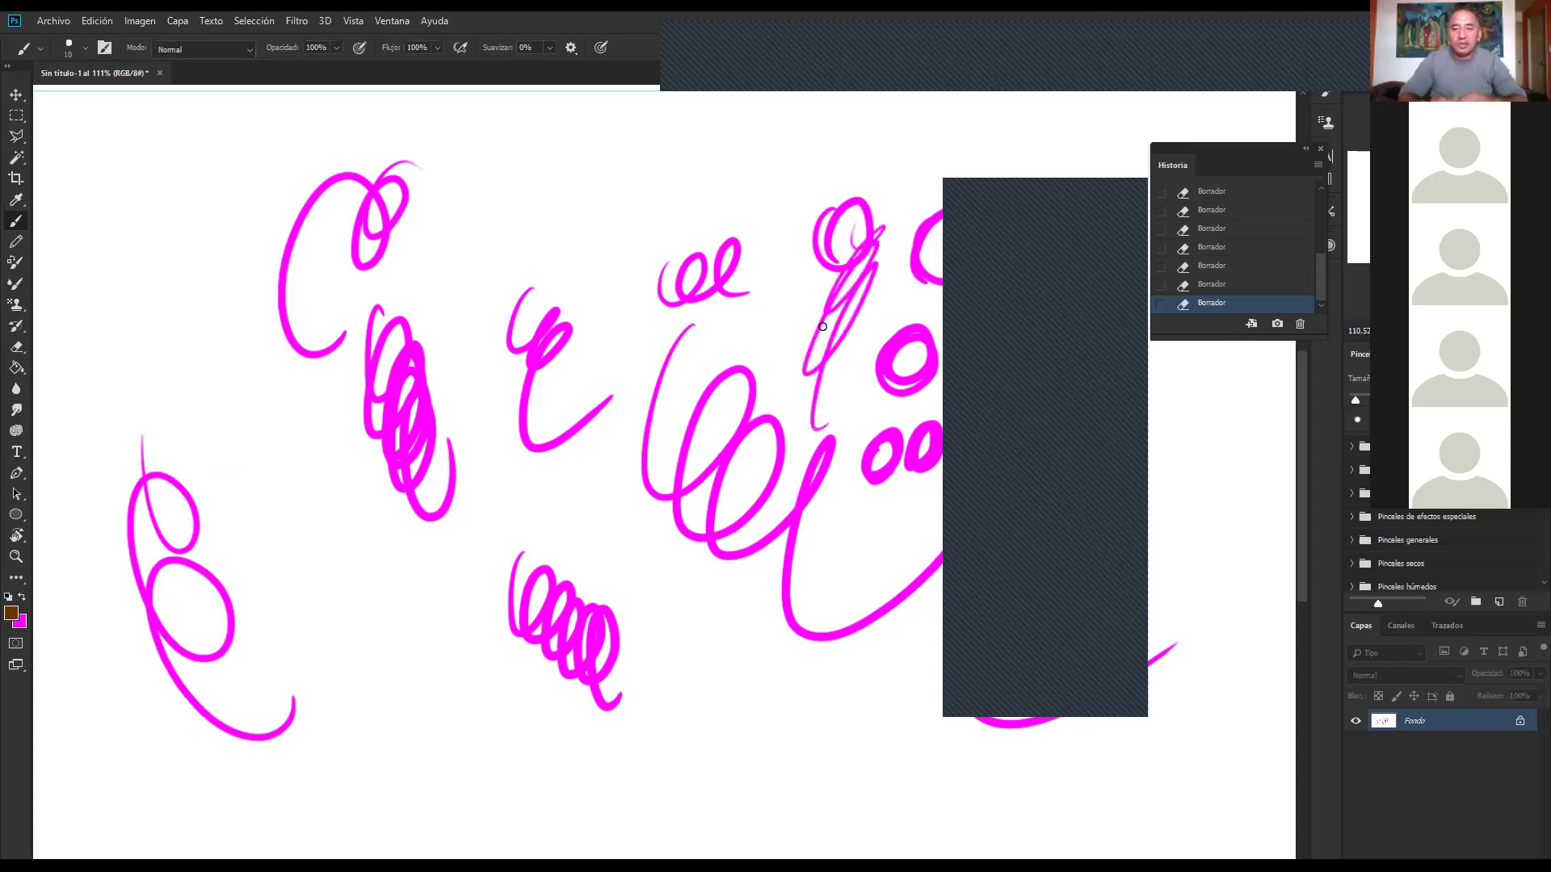
{"action": "left_click_drag", "start_coordinate": [1083, 144], "coordinate": [1210, 115]}
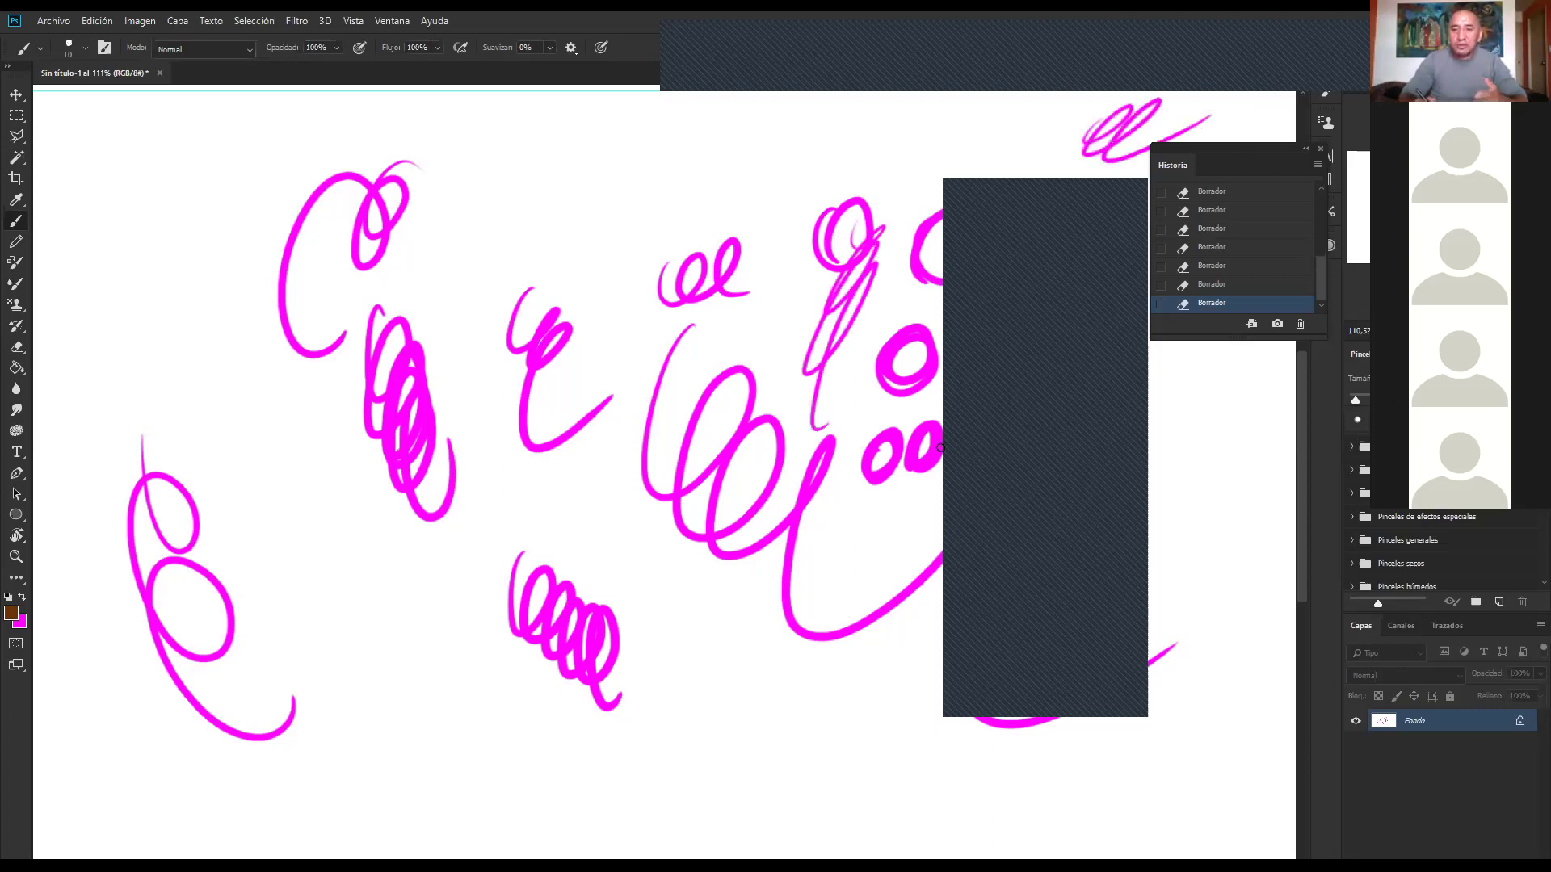
{"action": "left_click_drag", "start_coordinate": [798, 693], "coordinate": [768, 612]}
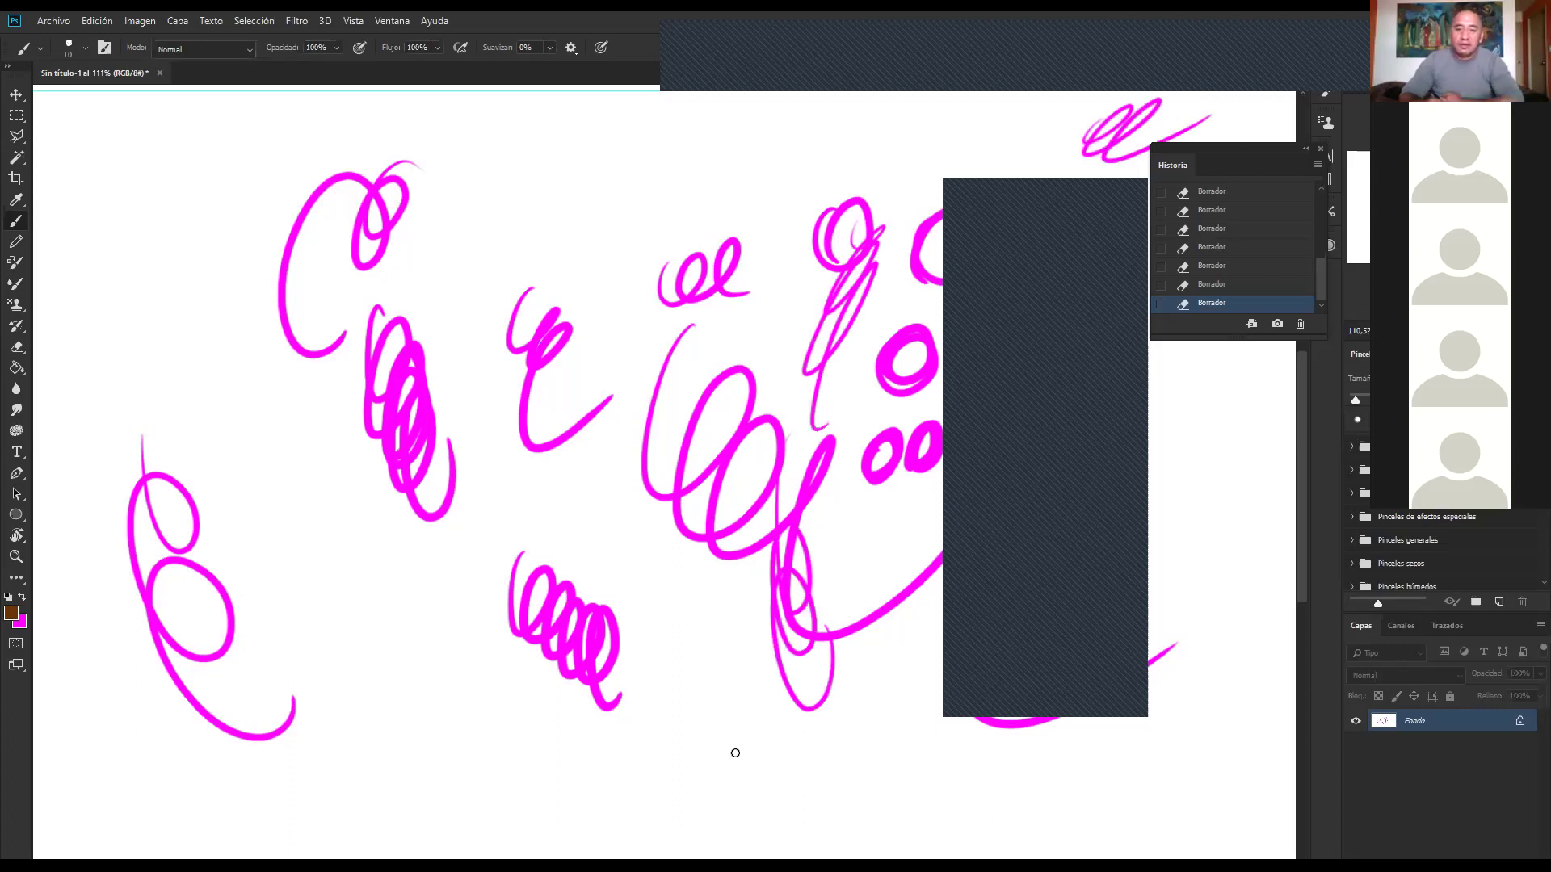
{"action": "left_click_drag", "start_coordinate": [731, 771], "coordinate": [667, 558]}
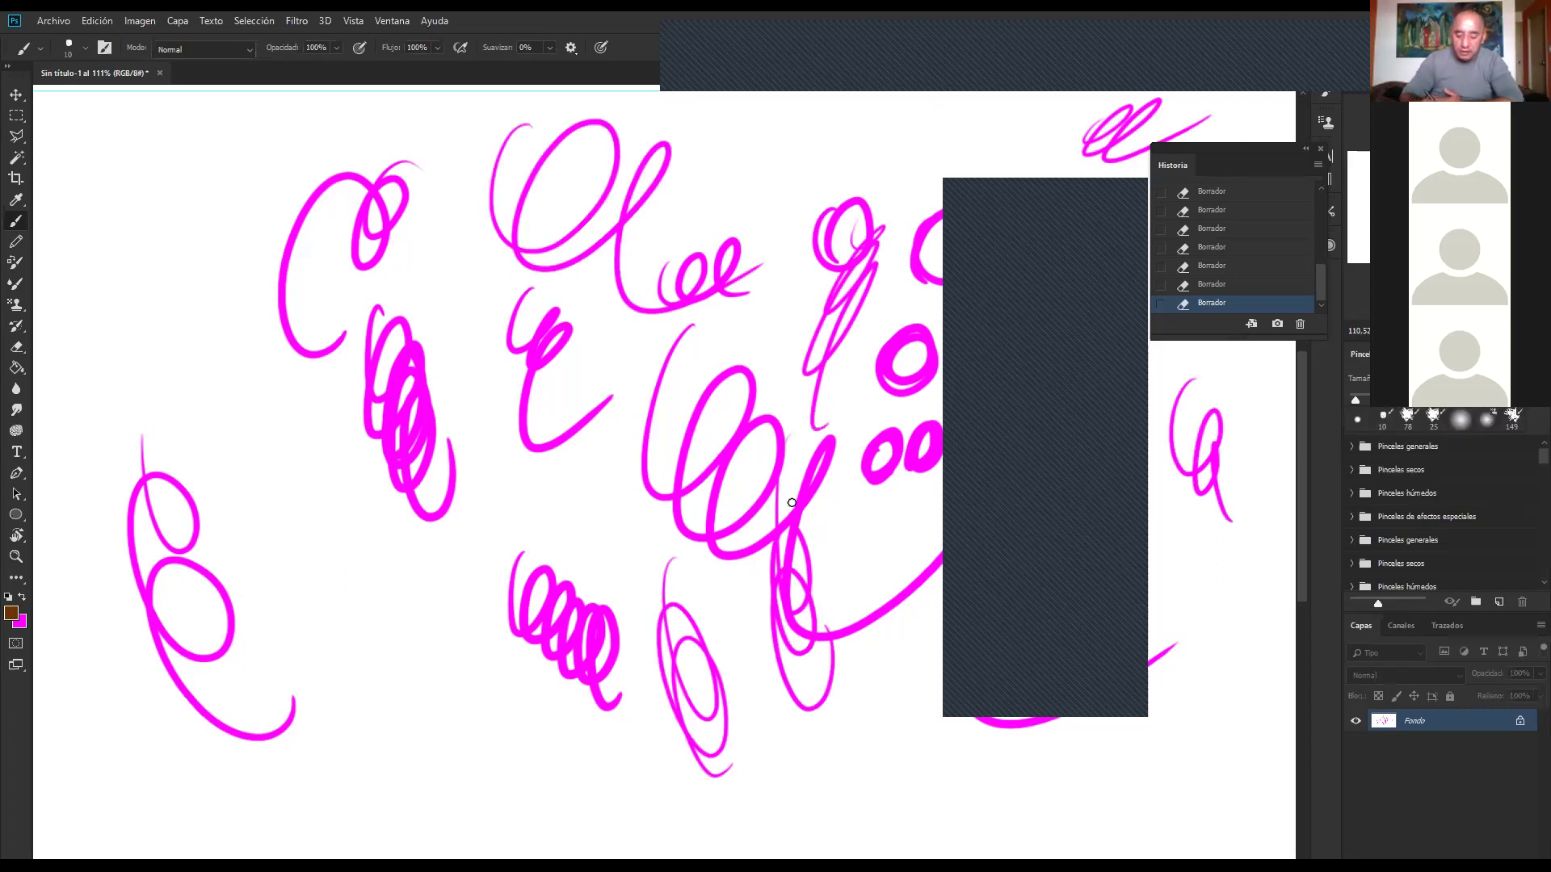
{"action": "left_click_drag", "start_coordinate": [841, 519], "coordinate": [861, 621]}
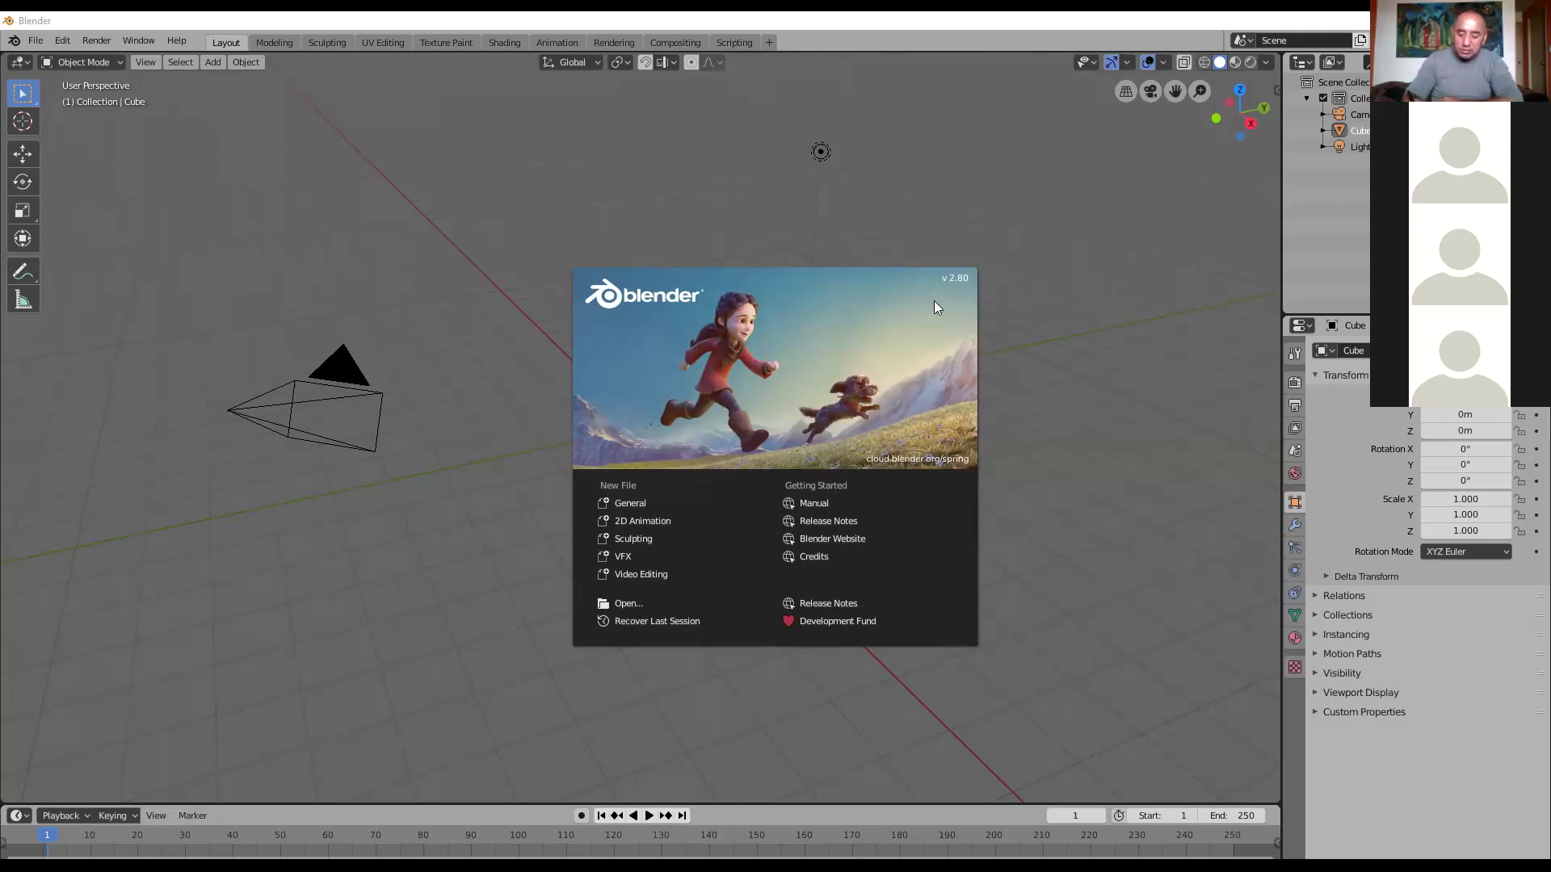
Switch to Blender, start a new 2D Animation file and try test dots and a stroke with the Draw Pencil.
{"action": "left_click", "coordinate": [683, 521]}
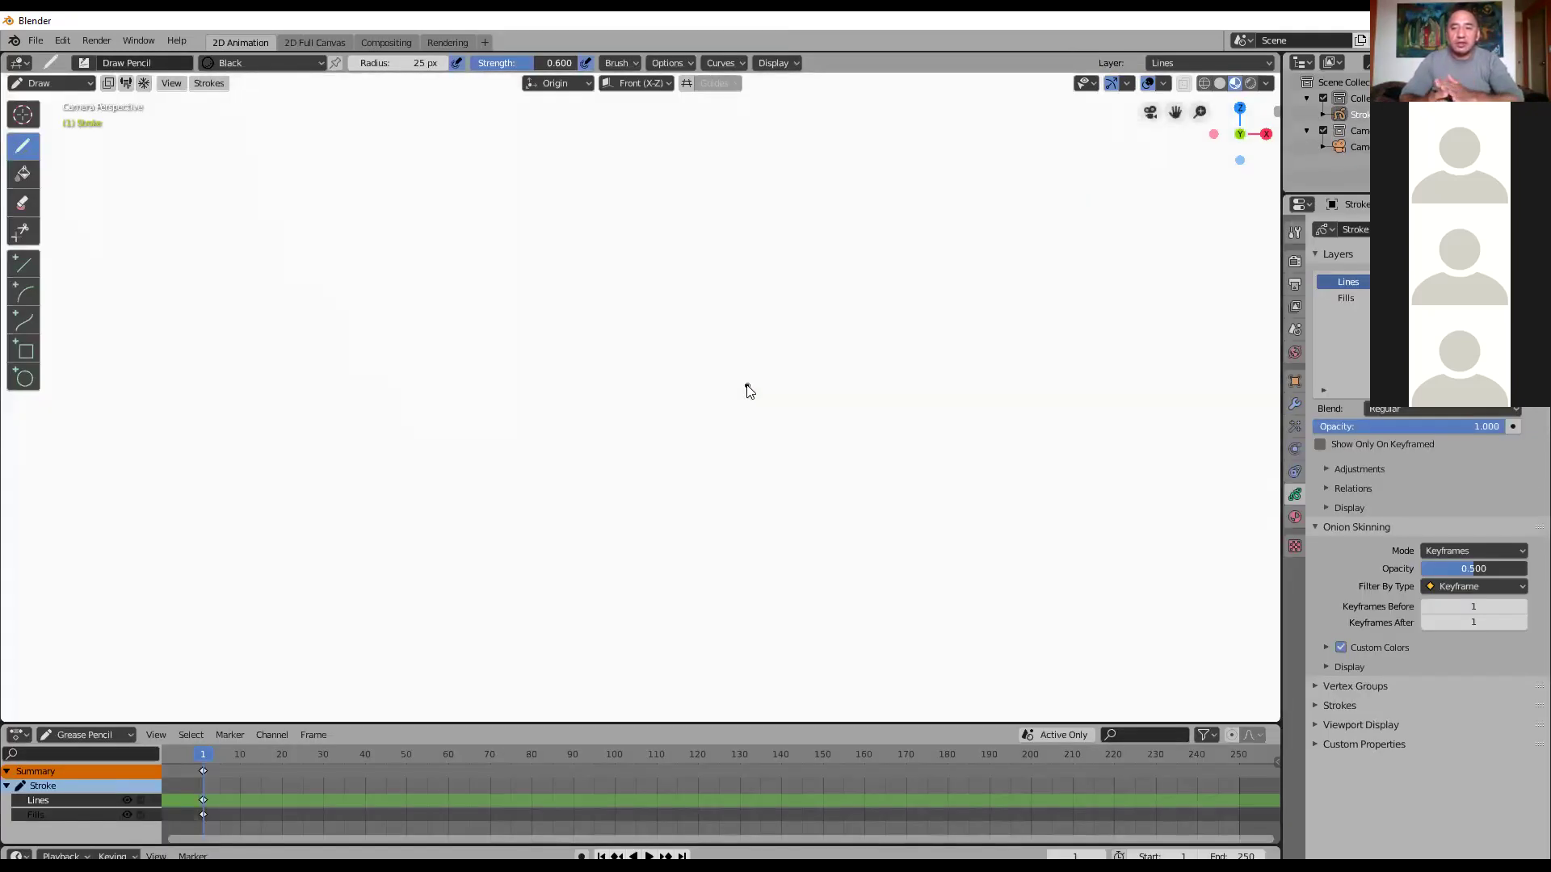
{"action": "left_click", "coordinate": [628, 299]}
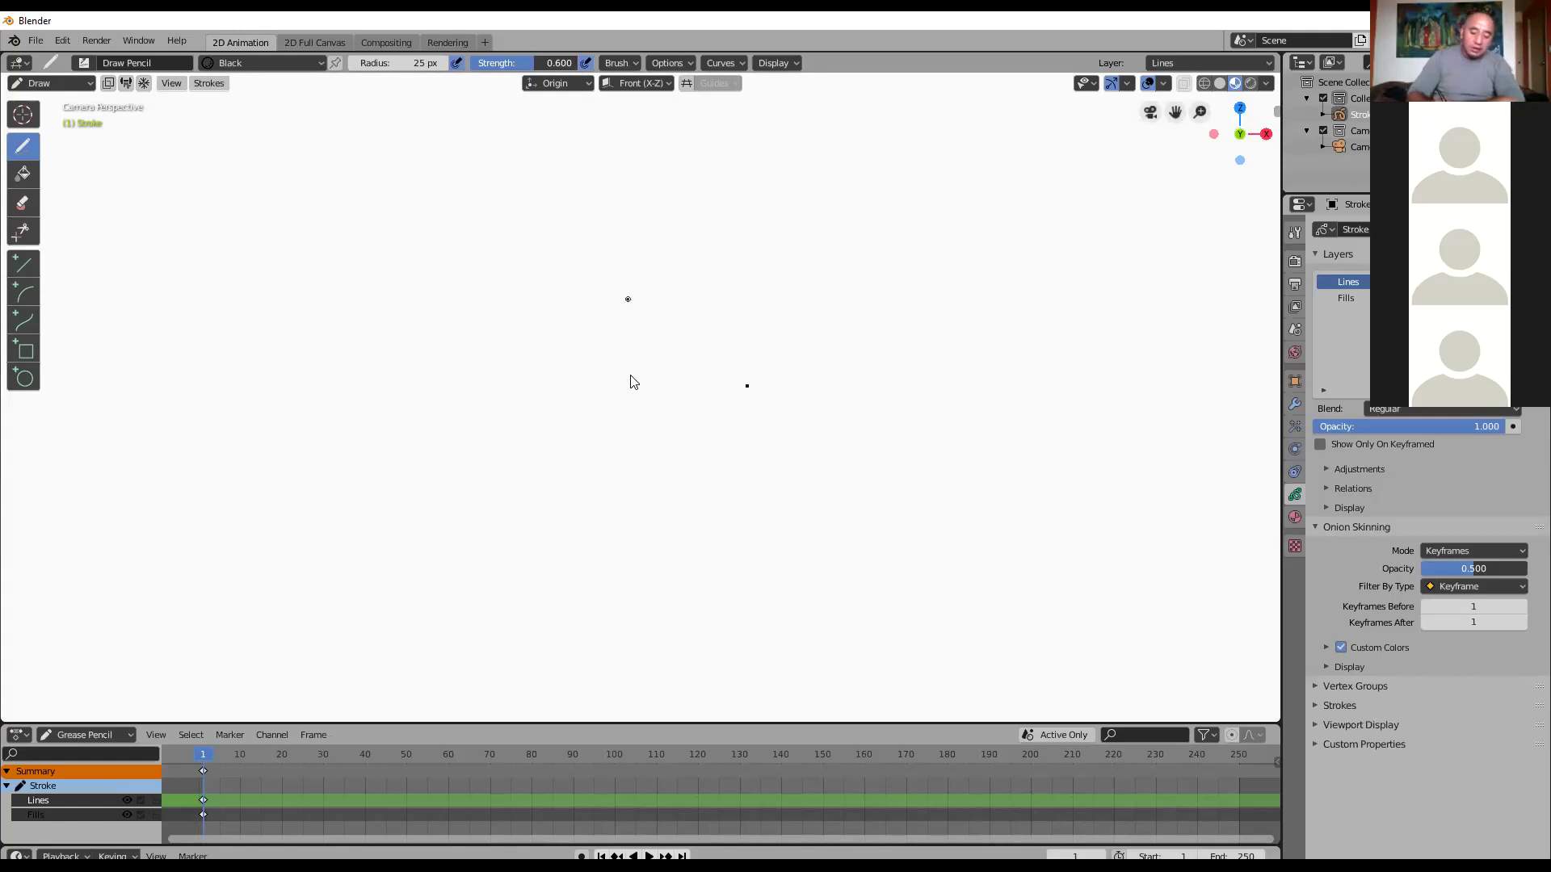
{"action": "left_click", "coordinate": [846, 241]}
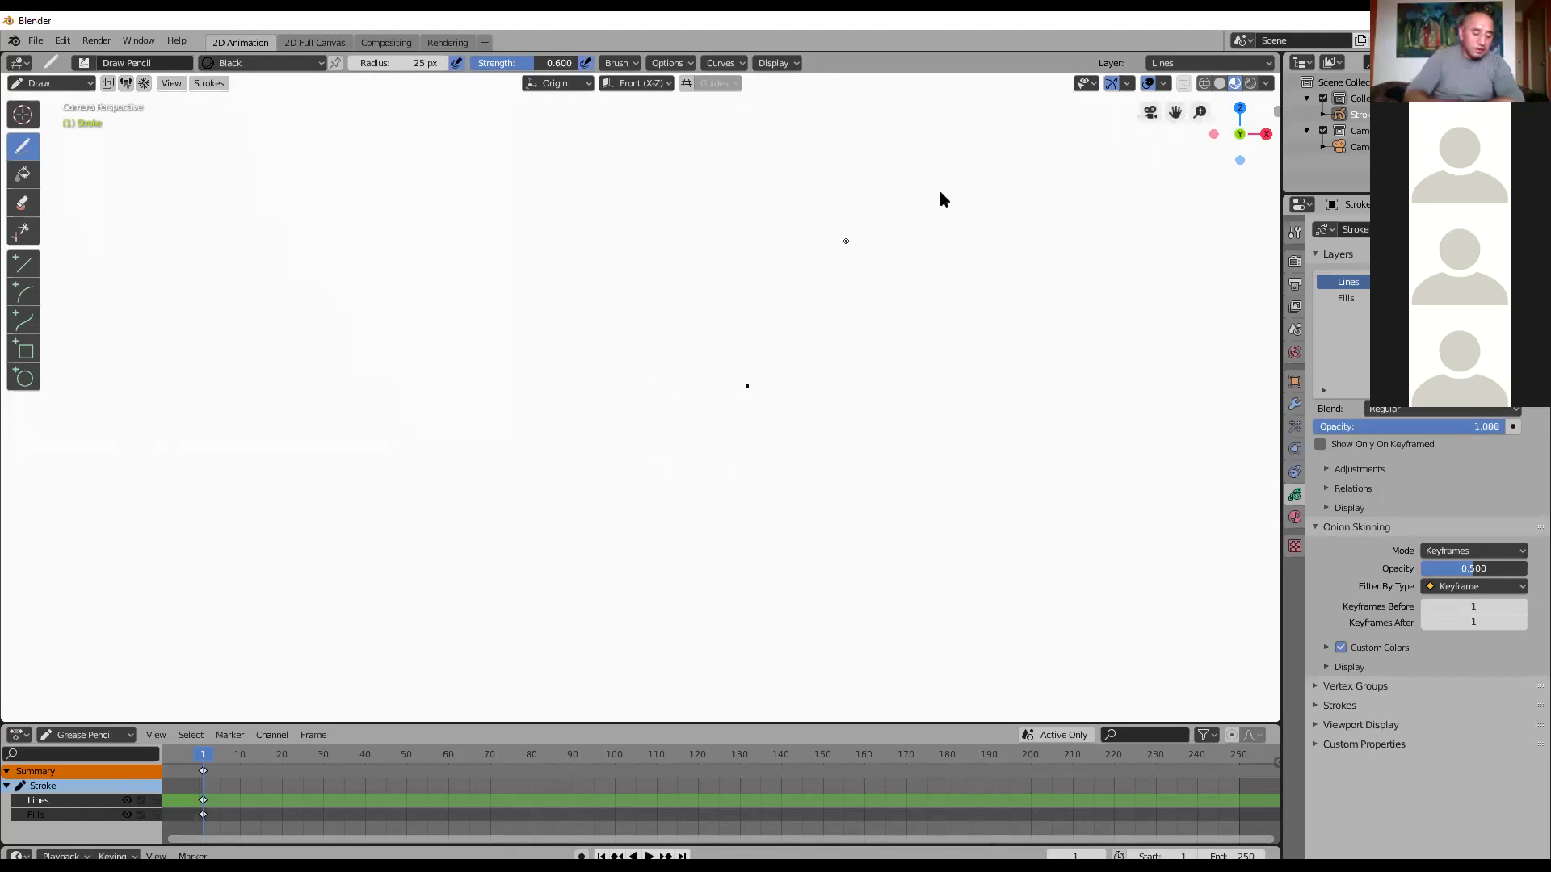
{"action": "left_click", "coordinate": [614, 295]}
{"action": "mouse_move", "coordinate": [645, 320]}
{"action": "left_mouse_down", "text": "ctrl"}
{"action": "mouse_move", "coordinate": [748, 403]}
{"action": "mouse_move", "coordinate": [854, 439]}
{"action": "mouse_move", "coordinate": [907, 429]}
{"action": "left_mouse_up", "text": "ctrl"}
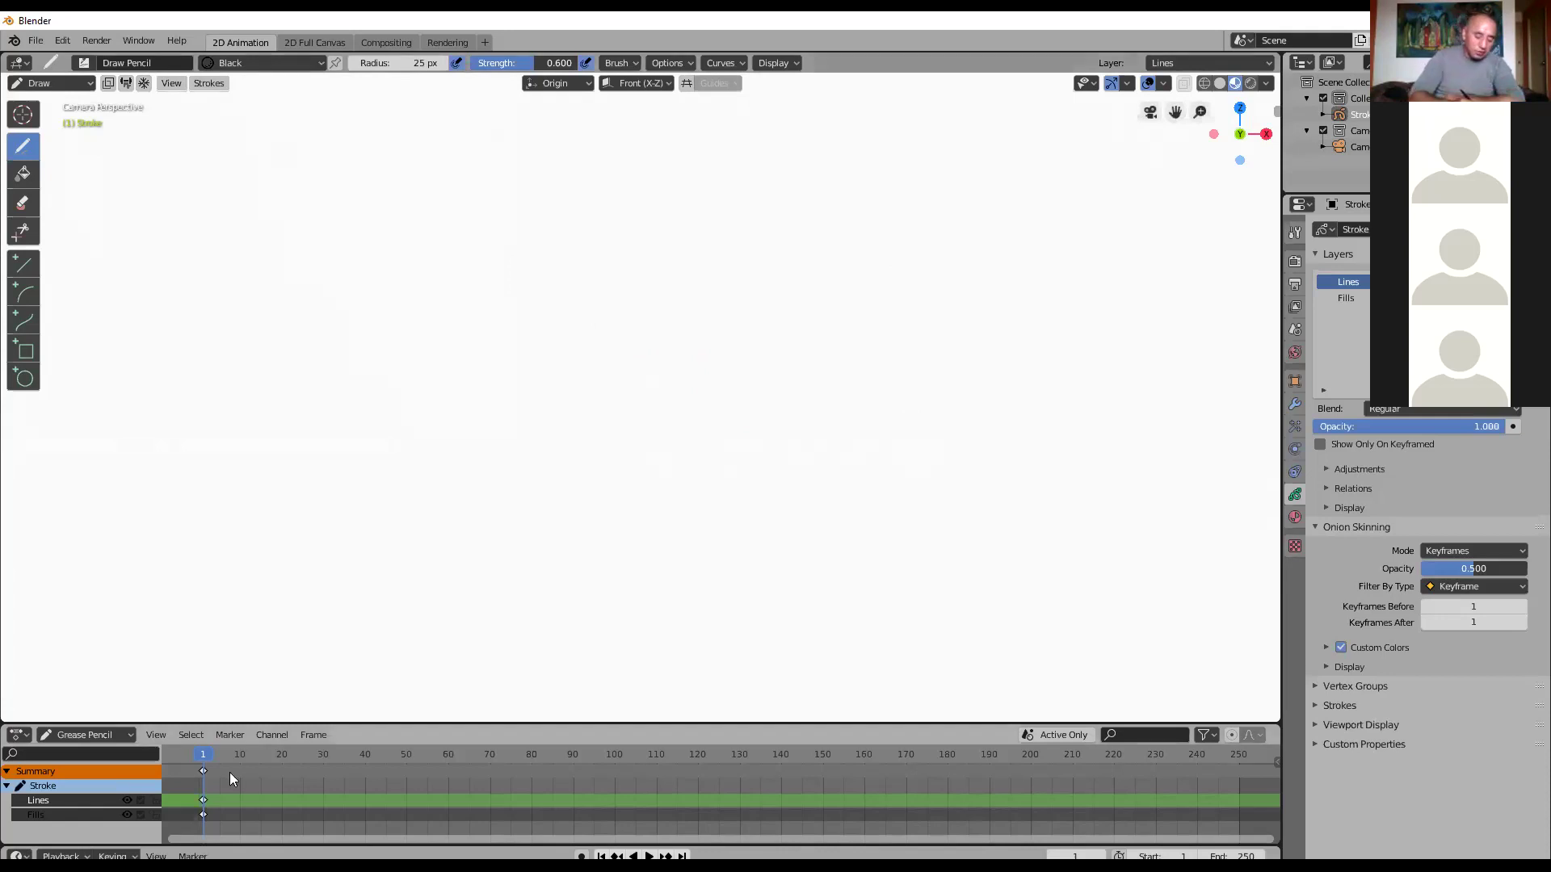
{"action": "left_click", "coordinate": [306, 784]}
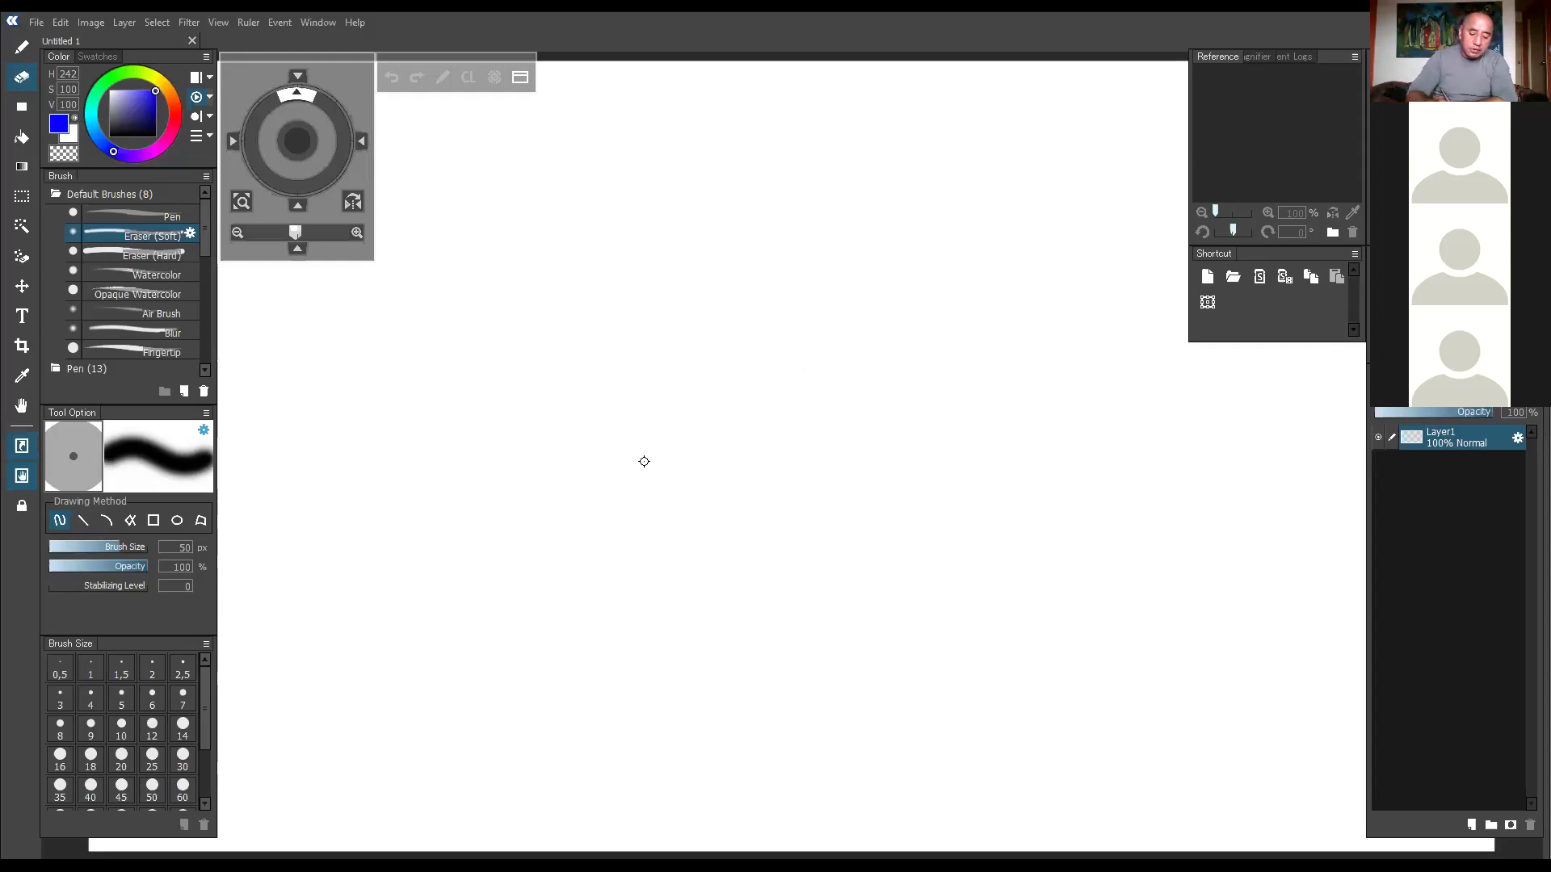
Switch to openCanvas, select the default Pen brush, and try and undo a blue zigzag stroke.
{"action": "left_click", "coordinate": [391, 79]}
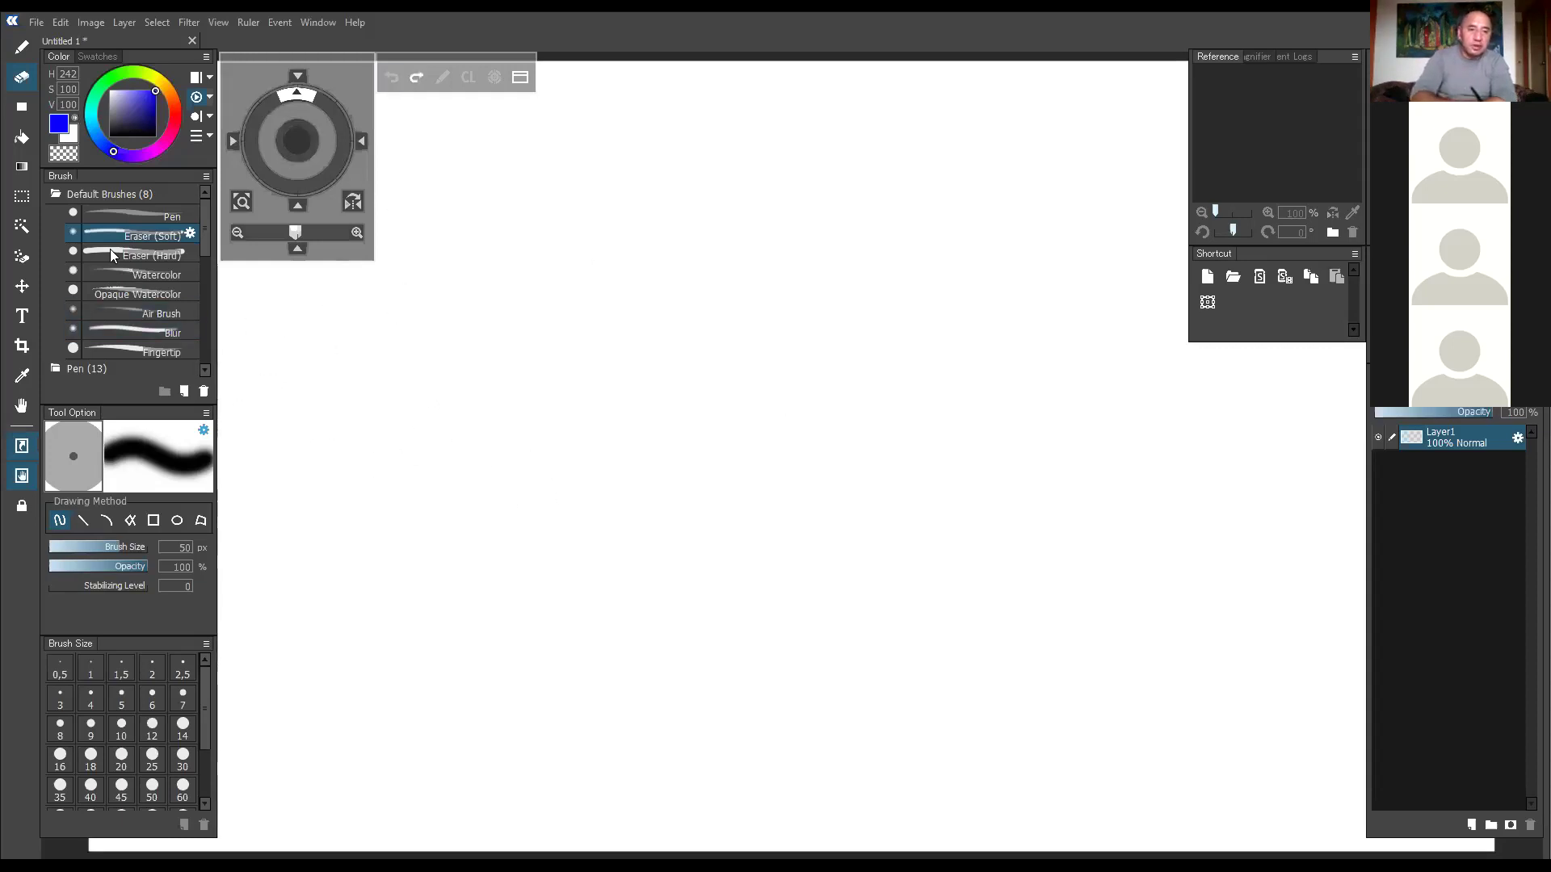
{"action": "left_click", "coordinate": [100, 211]}
{"action": "mouse_move", "coordinate": [493, 402]}
{"action": "left_mouse_down"}
{"action": "mouse_move", "coordinate": [527, 430]}
{"action": "mouse_move", "coordinate": [541, 521]}
{"action": "left_mouse_up"}
{"action": "mouse_move", "coordinate": [594, 466]}
{"action": "left_mouse_down"}
{"action": "mouse_move", "coordinate": [773, 560]}
{"action": "mouse_move", "coordinate": [941, 519]}
{"action": "mouse_move", "coordinate": [950, 408]}
{"action": "left_mouse_up"}
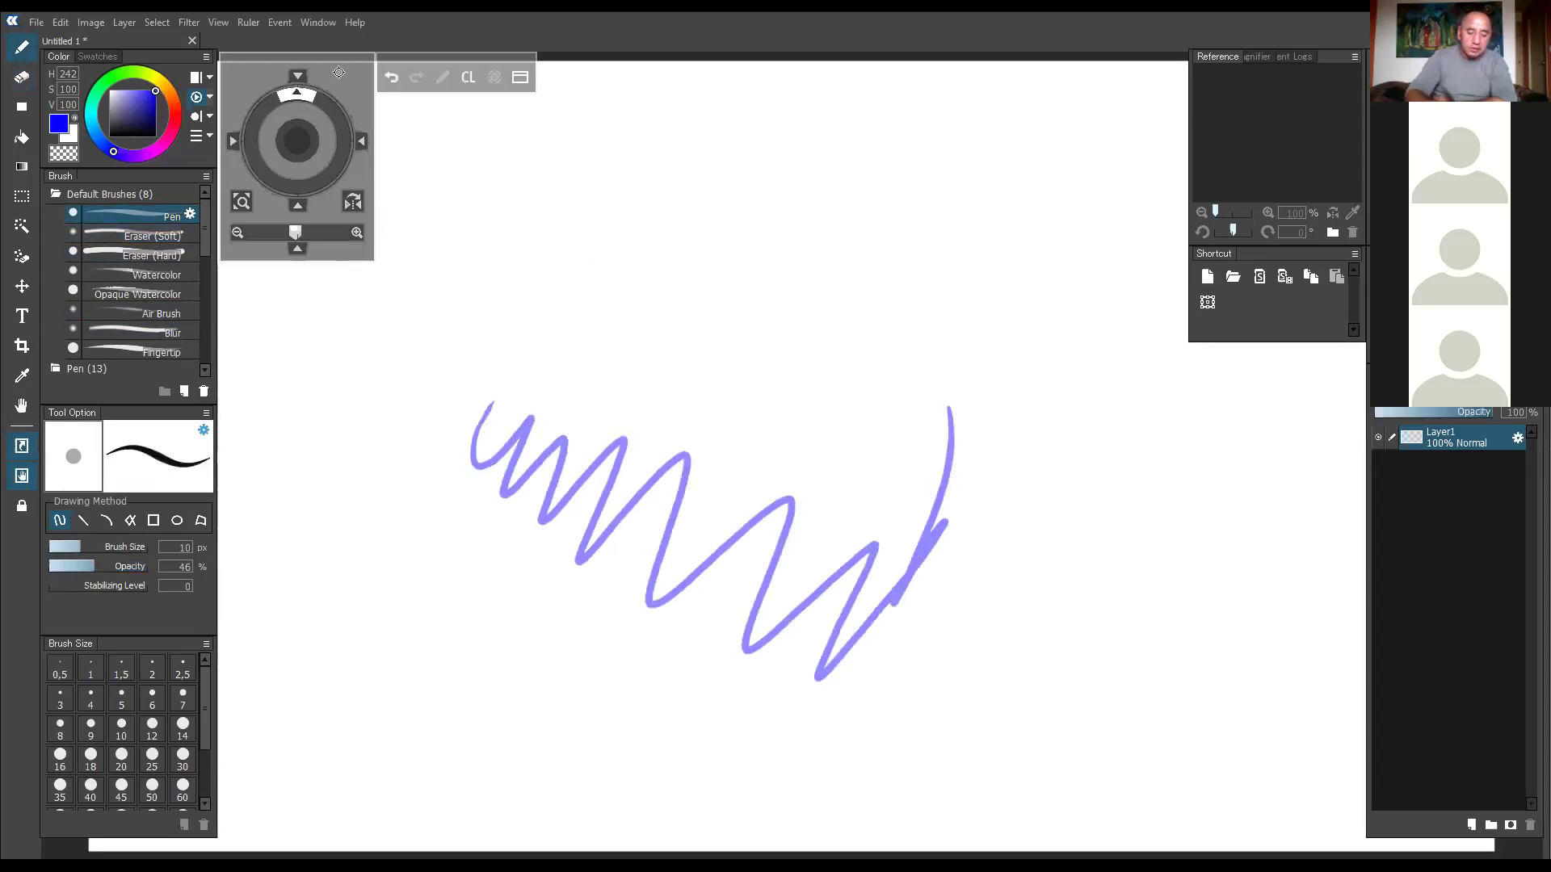
{"action": "left_click", "coordinate": [391, 76]}
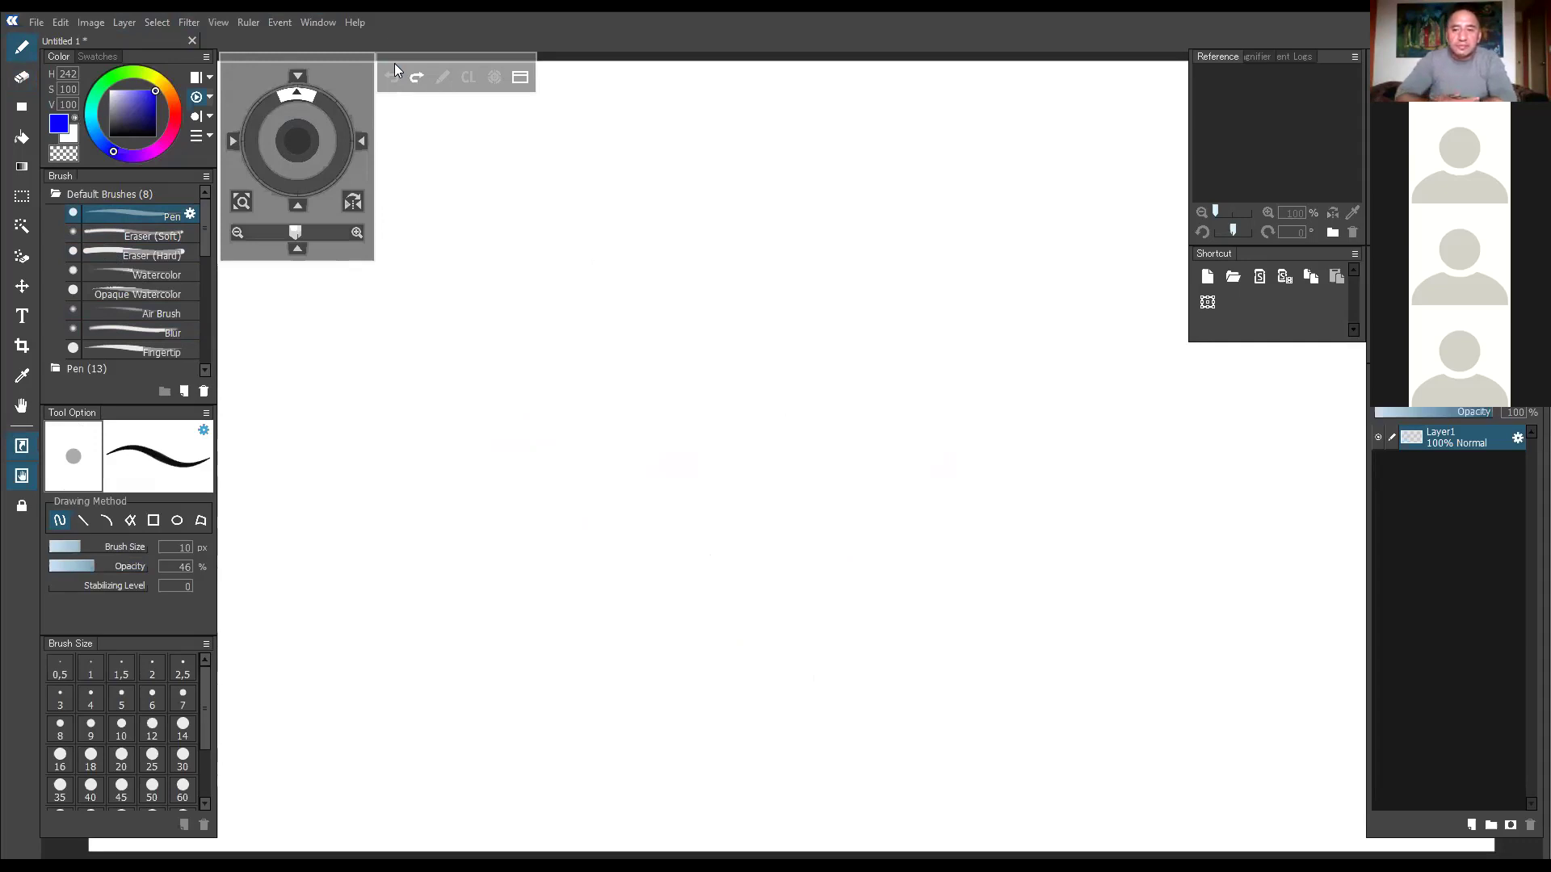
Handwrite "OPEN KANVAS" in blue on two slanted lines using the Pen brush at size 10 px and 46% opacity.
{"action": "mouse_move", "coordinate": [517, 309]}
{"action": "left_mouse_down"}
{"action": "mouse_move", "coordinate": [530, 356]}
{"action": "mouse_move", "coordinate": [524, 373]}
{"action": "mouse_move", "coordinate": [556, 349]}
{"action": "left_mouse_up"}
{"action": "left_click_drag", "start_coordinate": [549, 289], "coordinate": [539, 328]}
{"action": "mouse_move", "coordinate": [606, 266]}
{"action": "left_mouse_down"}
{"action": "mouse_move", "coordinate": [593, 304]}
{"action": "mouse_move", "coordinate": [621, 251]}
{"action": "mouse_move", "coordinate": [663, 229]}
{"action": "mouse_move", "coordinate": [575, 319]}
{"action": "left_mouse_up"}
{"action": "left_click_drag", "start_coordinate": [567, 393], "coordinate": [595, 455]}
{"action": "mouse_move", "coordinate": [613, 371]}
{"action": "left_mouse_down"}
{"action": "mouse_move", "coordinate": [631, 430]}
{"action": "mouse_move", "coordinate": [639, 363]}
{"action": "mouse_move", "coordinate": [696, 398]}
{"action": "left_mouse_up"}
{"action": "mouse_move", "coordinate": [648, 406]}
{"action": "left_mouse_down"}
{"action": "mouse_move", "coordinate": [685, 388]}
{"action": "mouse_move", "coordinate": [680, 335]}
{"action": "mouse_move", "coordinate": [725, 327]}
{"action": "mouse_move", "coordinate": [758, 284]}
{"action": "mouse_move", "coordinate": [804, 317]}
{"action": "mouse_move", "coordinate": [788, 304]}
{"action": "left_mouse_up"}
{"action": "left_click_drag", "start_coordinate": [812, 248], "coordinate": [796, 315]}
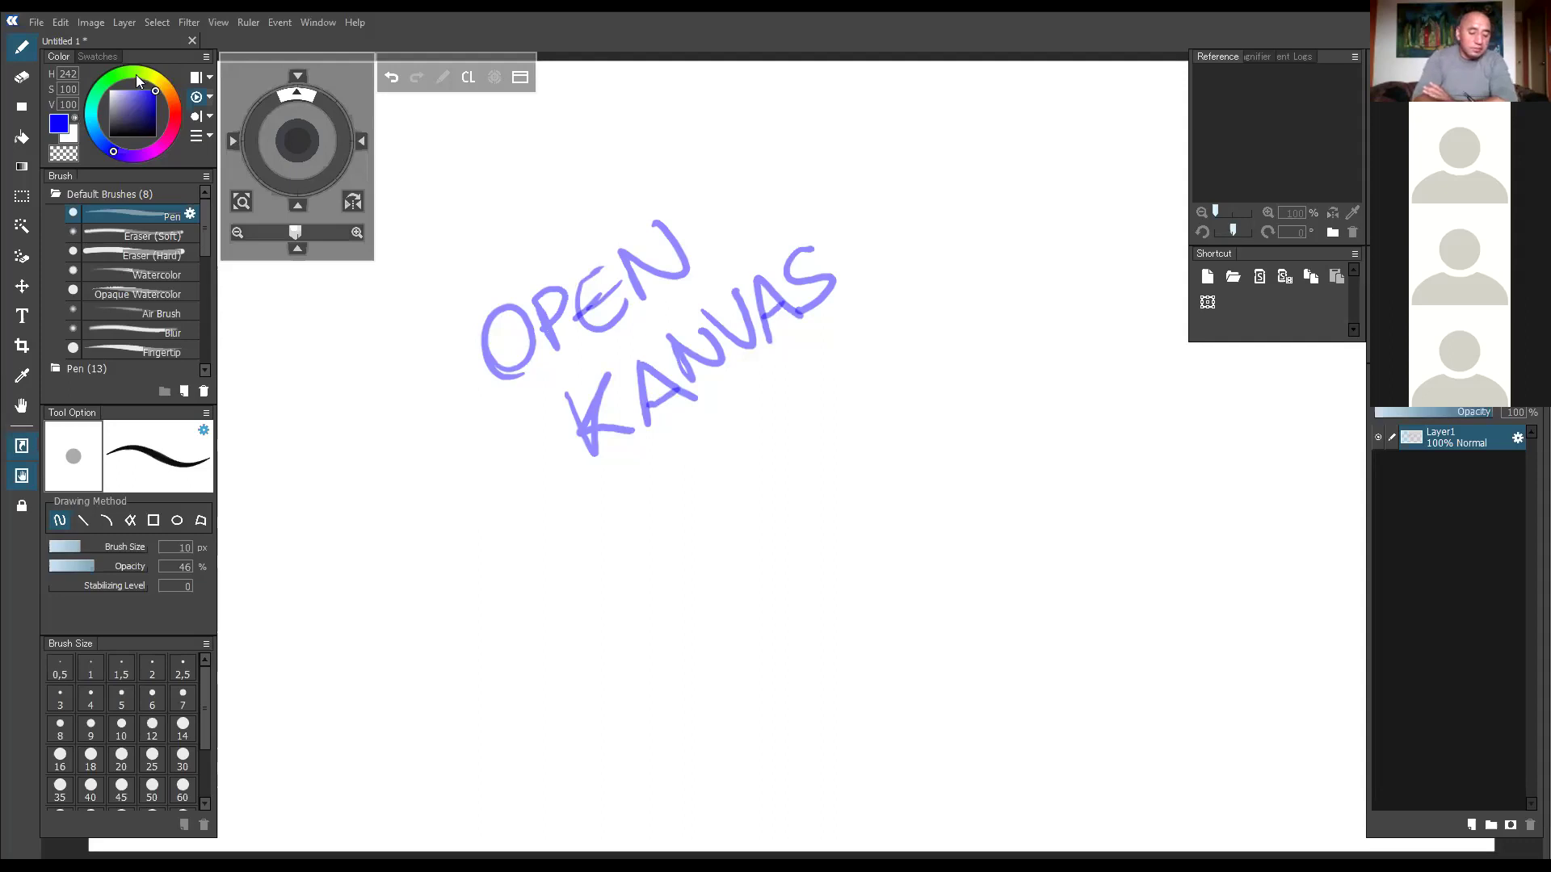
Set the drawing colour to bright green (hue 116) and try the default brushes one by one, ending on Blur.
{"action": "left_click", "coordinate": [114, 75]}
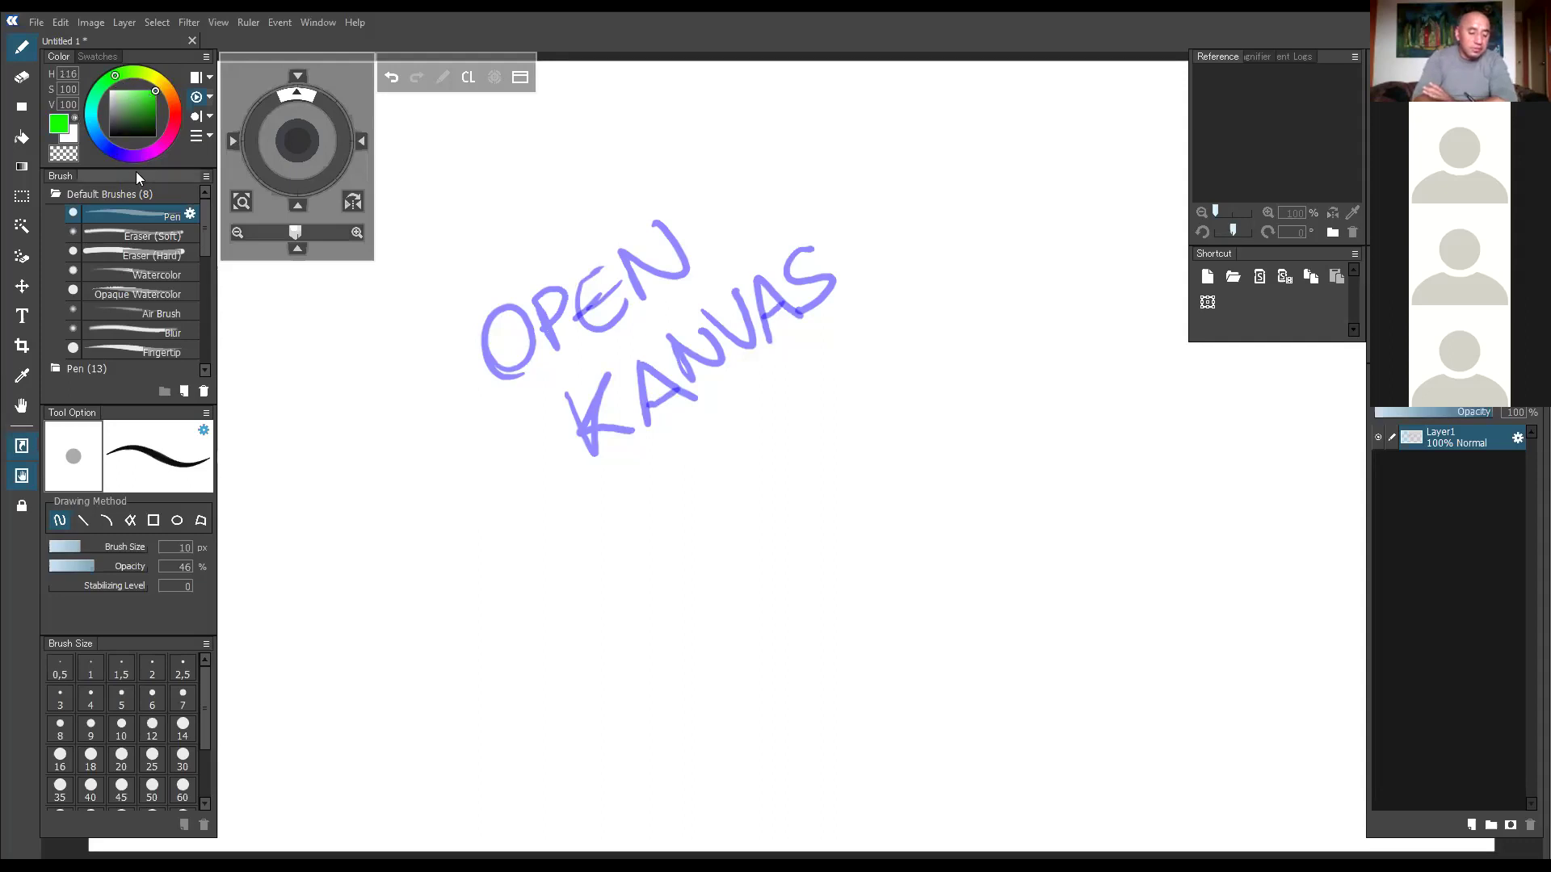
{"action": "left_click", "coordinate": [132, 235]}
{"action": "left_click", "coordinate": [134, 213]}
{"action": "left_click", "coordinate": [137, 239]}
{"action": "left_click", "coordinate": [139, 272]}
{"action": "left_click", "coordinate": [139, 293]}
{"action": "left_click", "coordinate": [140, 312]}
{"action": "left_click", "coordinate": [142, 331]}
Examine the available brush folders from Pen to Effect, expanding and collapsing the Pen group.
{"action": "left_click_drag", "start_coordinate": [202, 211], "coordinate": [208, 336]}
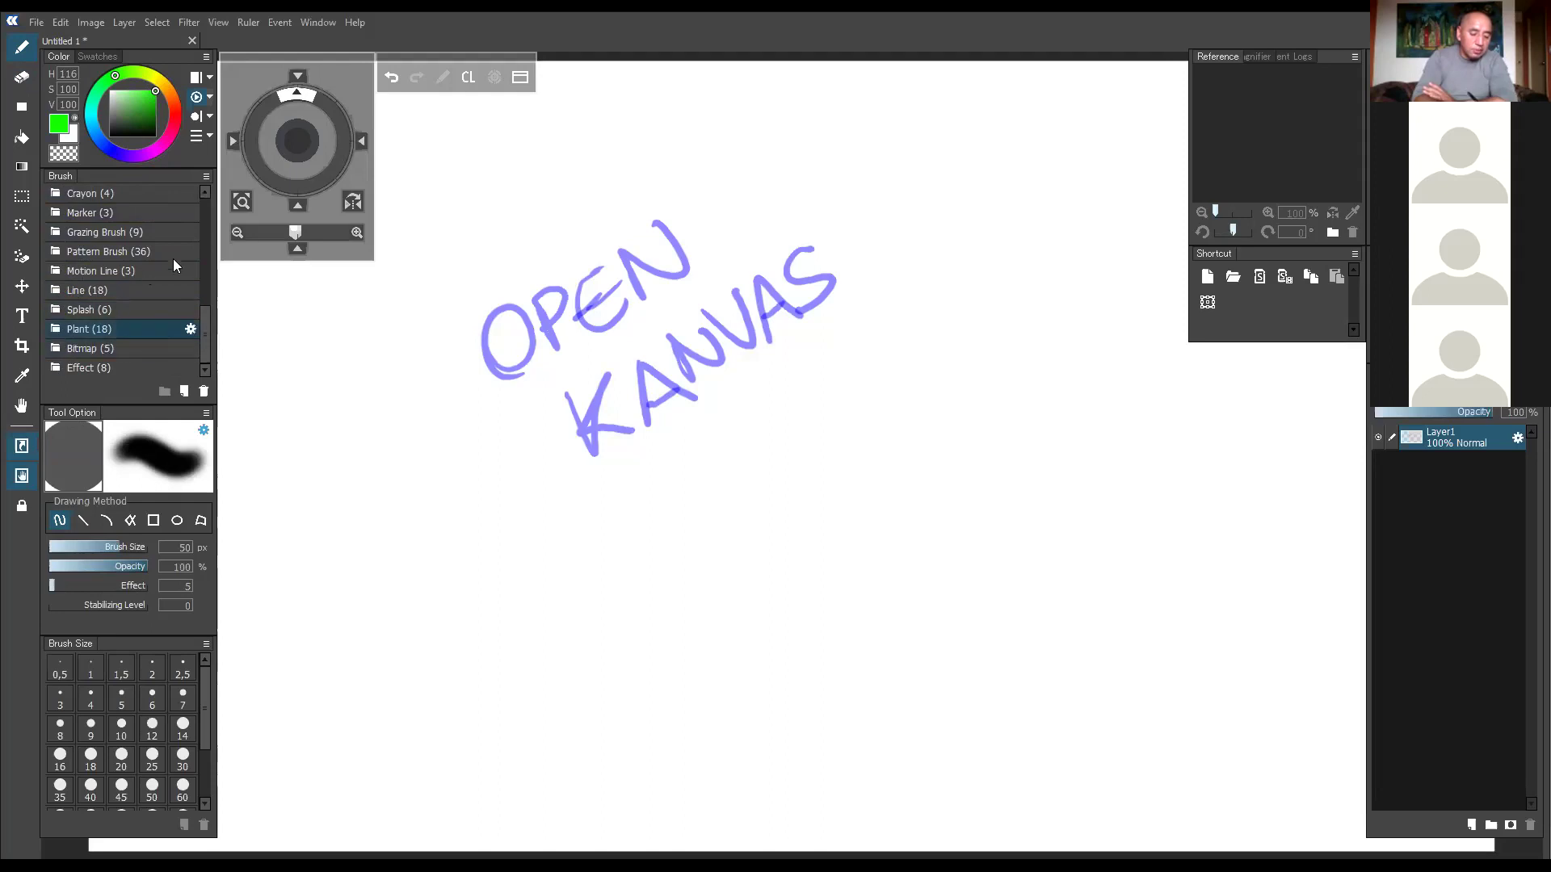
{"action": "mouse_move", "coordinate": [205, 323]}
{"action": "left_mouse_down"}
{"action": "mouse_move", "coordinate": [203, 232]}
{"action": "mouse_move", "coordinate": [203, 286]}
{"action": "mouse_move", "coordinate": [202, 250]}
{"action": "left_mouse_up"}
{"action": "left_click", "coordinate": [57, 264]}
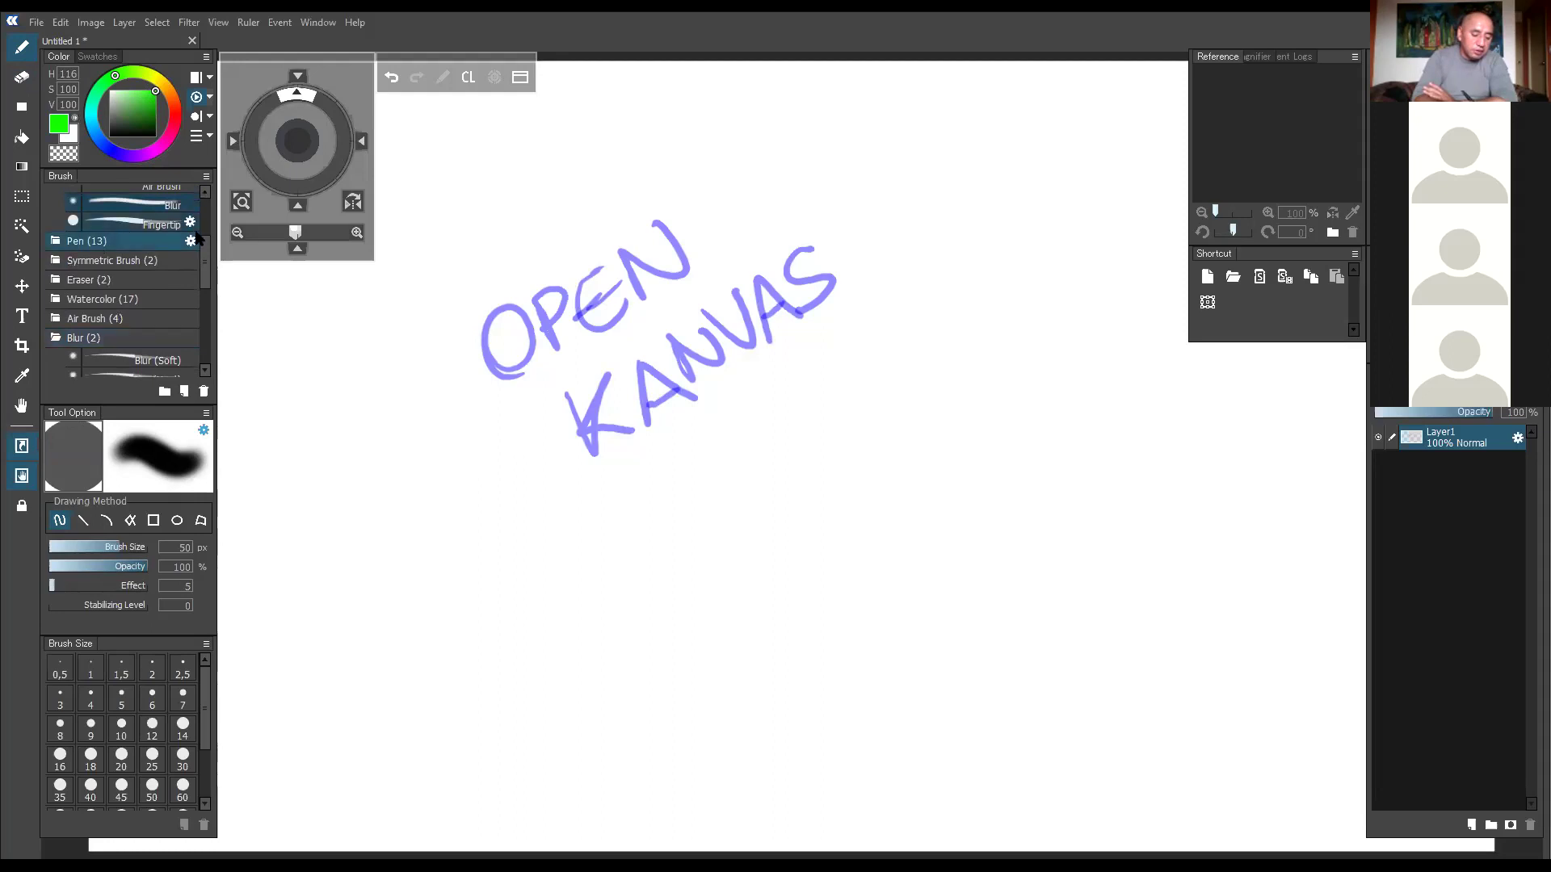
{"action": "left_click", "coordinate": [54, 240]}
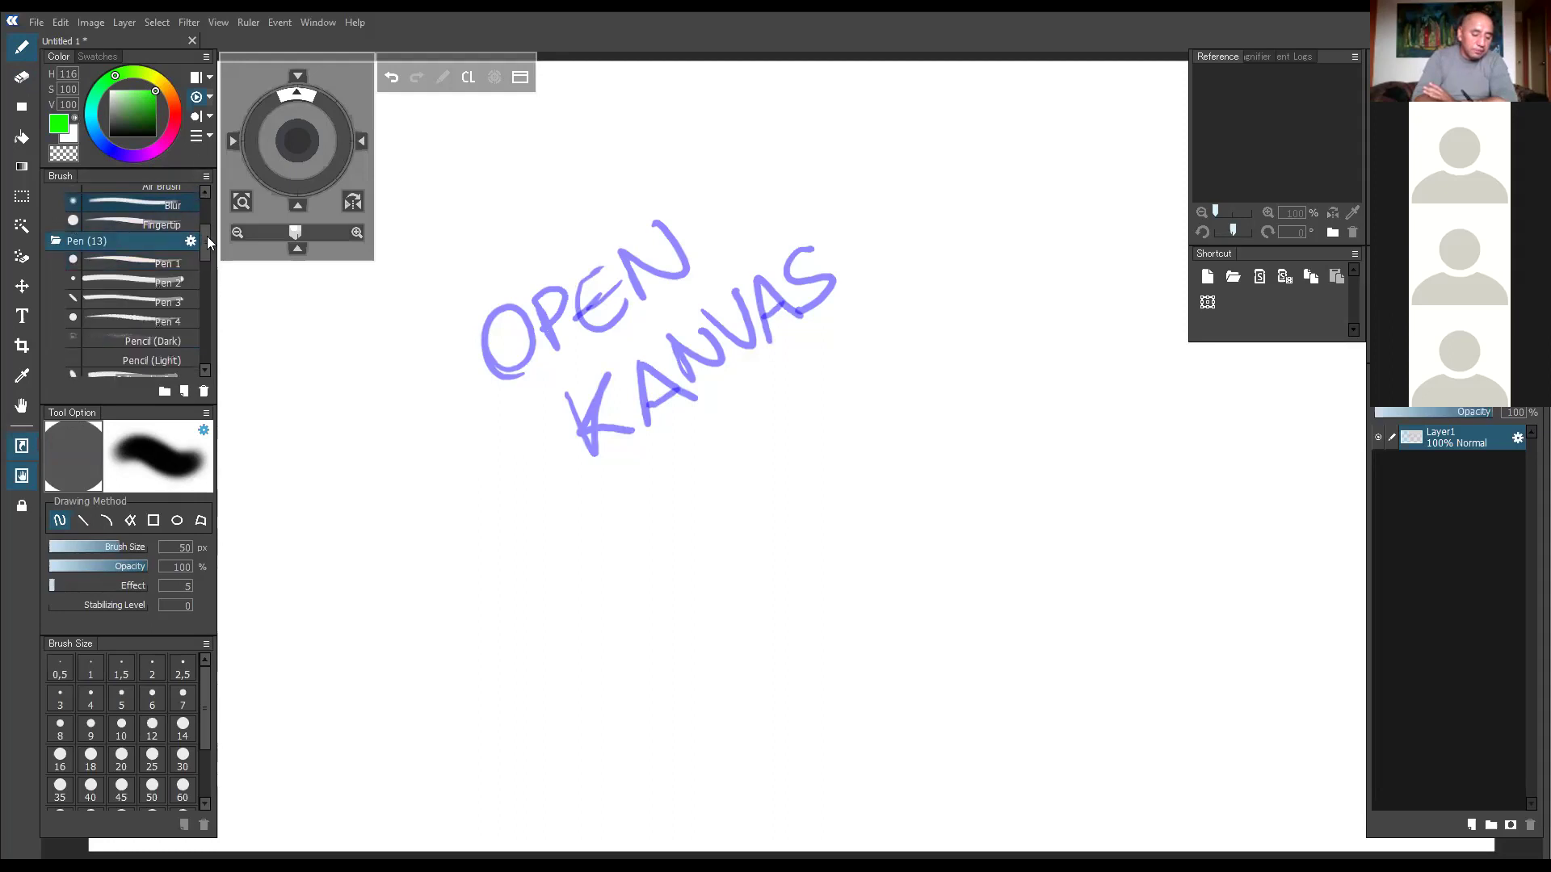
{"action": "mouse_move", "coordinate": [206, 261]}
{"action": "left_mouse_down"}
{"action": "mouse_move", "coordinate": [209, 284]}
{"action": "mouse_move", "coordinate": [206, 214]}
{"action": "left_mouse_up"}
{"action": "left_click", "coordinate": [54, 280]}
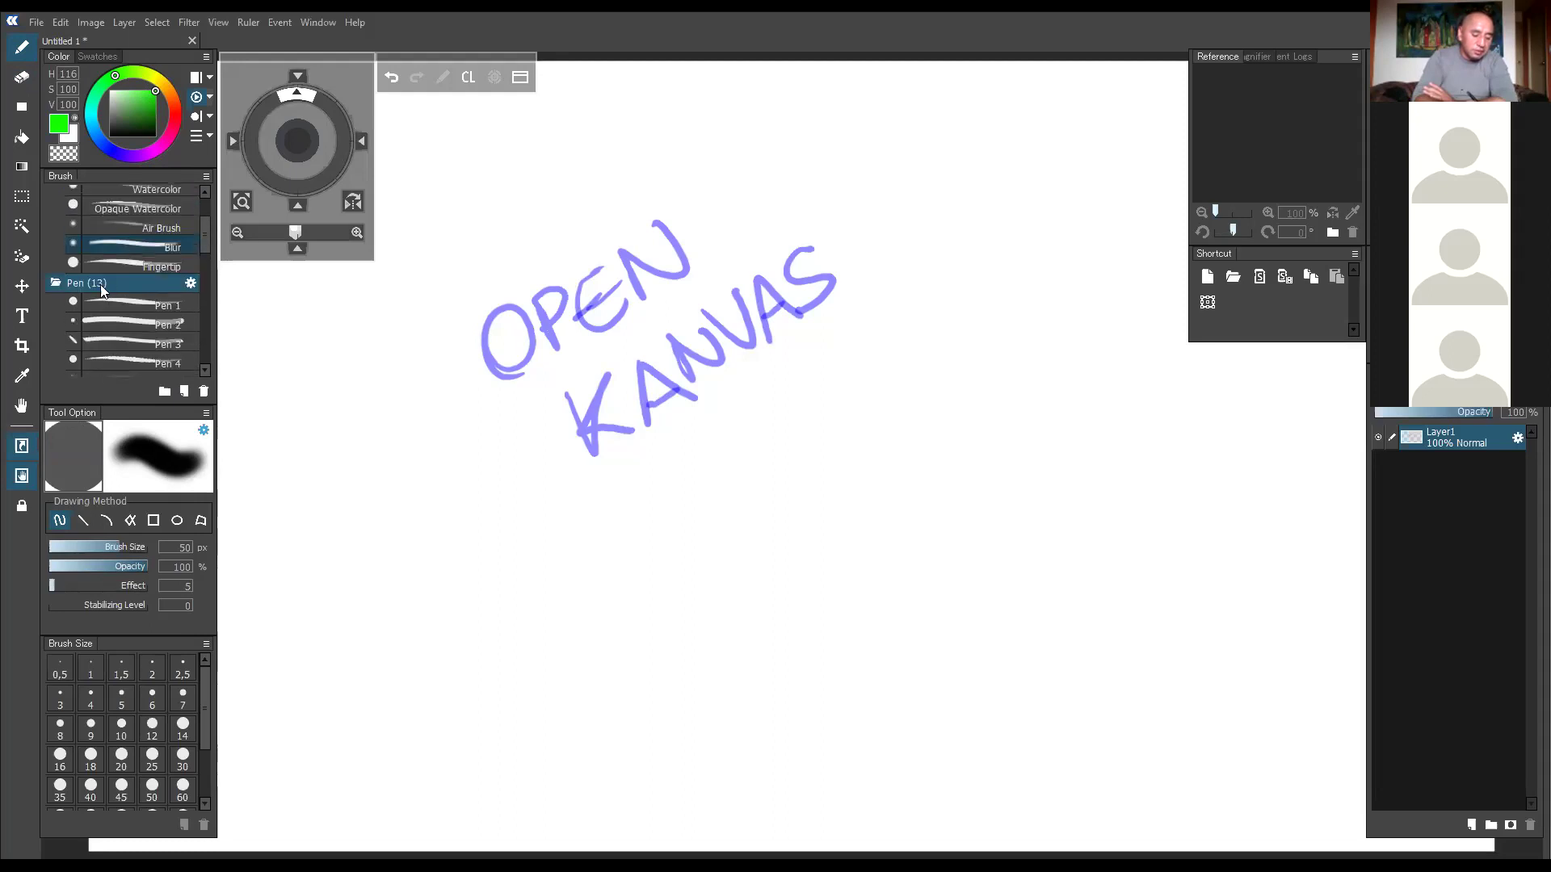
{"action": "left_click", "coordinate": [163, 335]}
{"action": "left_click_drag", "start_coordinate": [206, 280], "coordinate": [207, 297]}
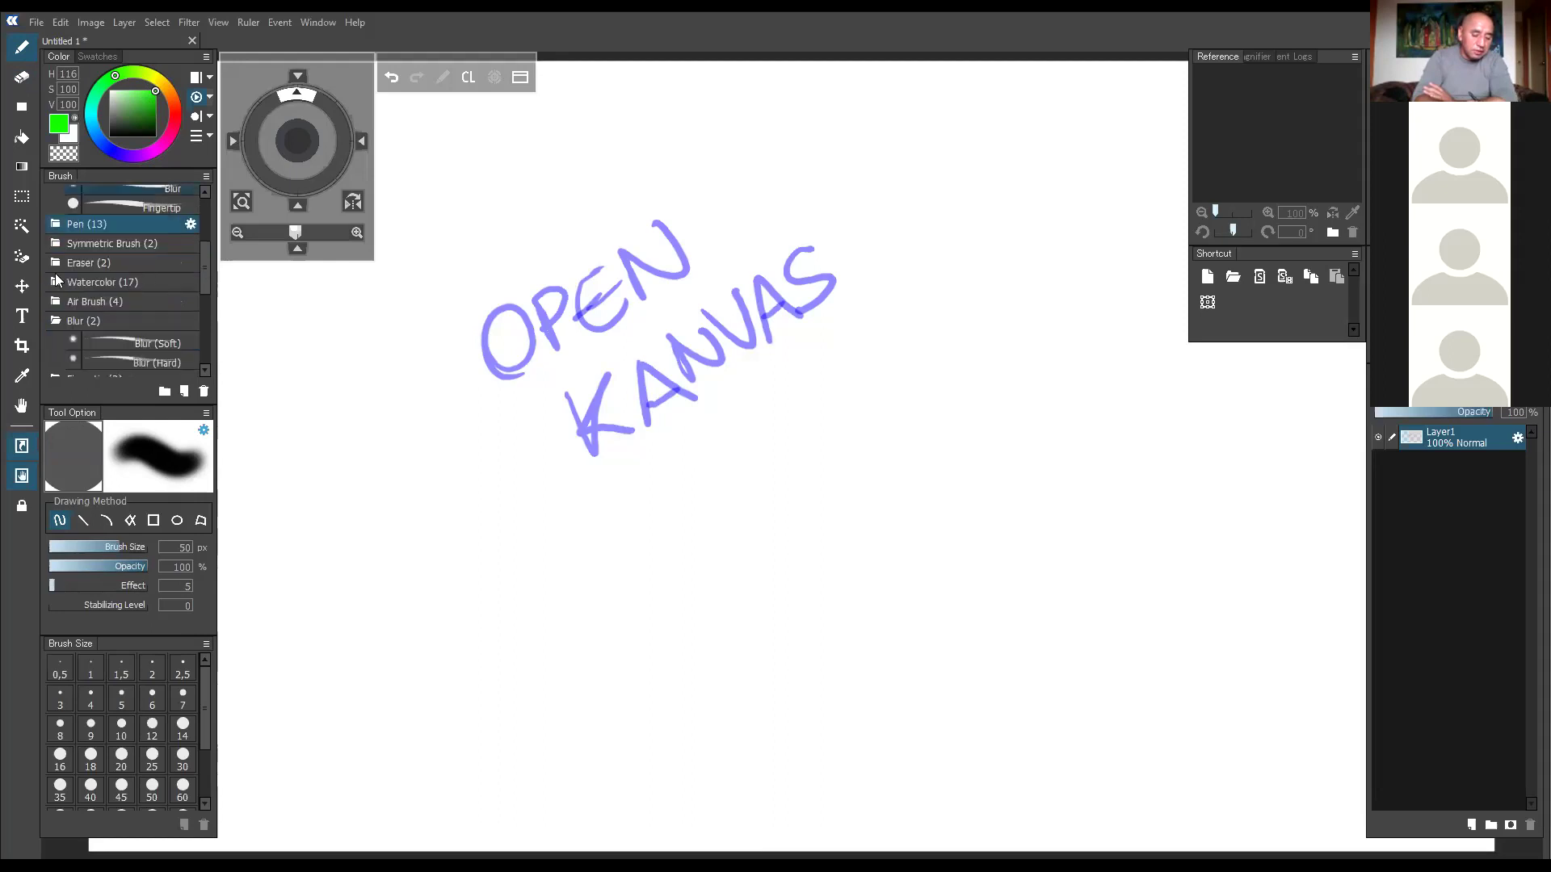
Collapse the Blur brush folder and sample white from the blank canvas as the drawing colour.
{"action": "scroll", "coordinate": [187, 370], "scroll_direction": "down", "scroll_amount": 1}
{"action": "left_click", "coordinate": [182, 318]}
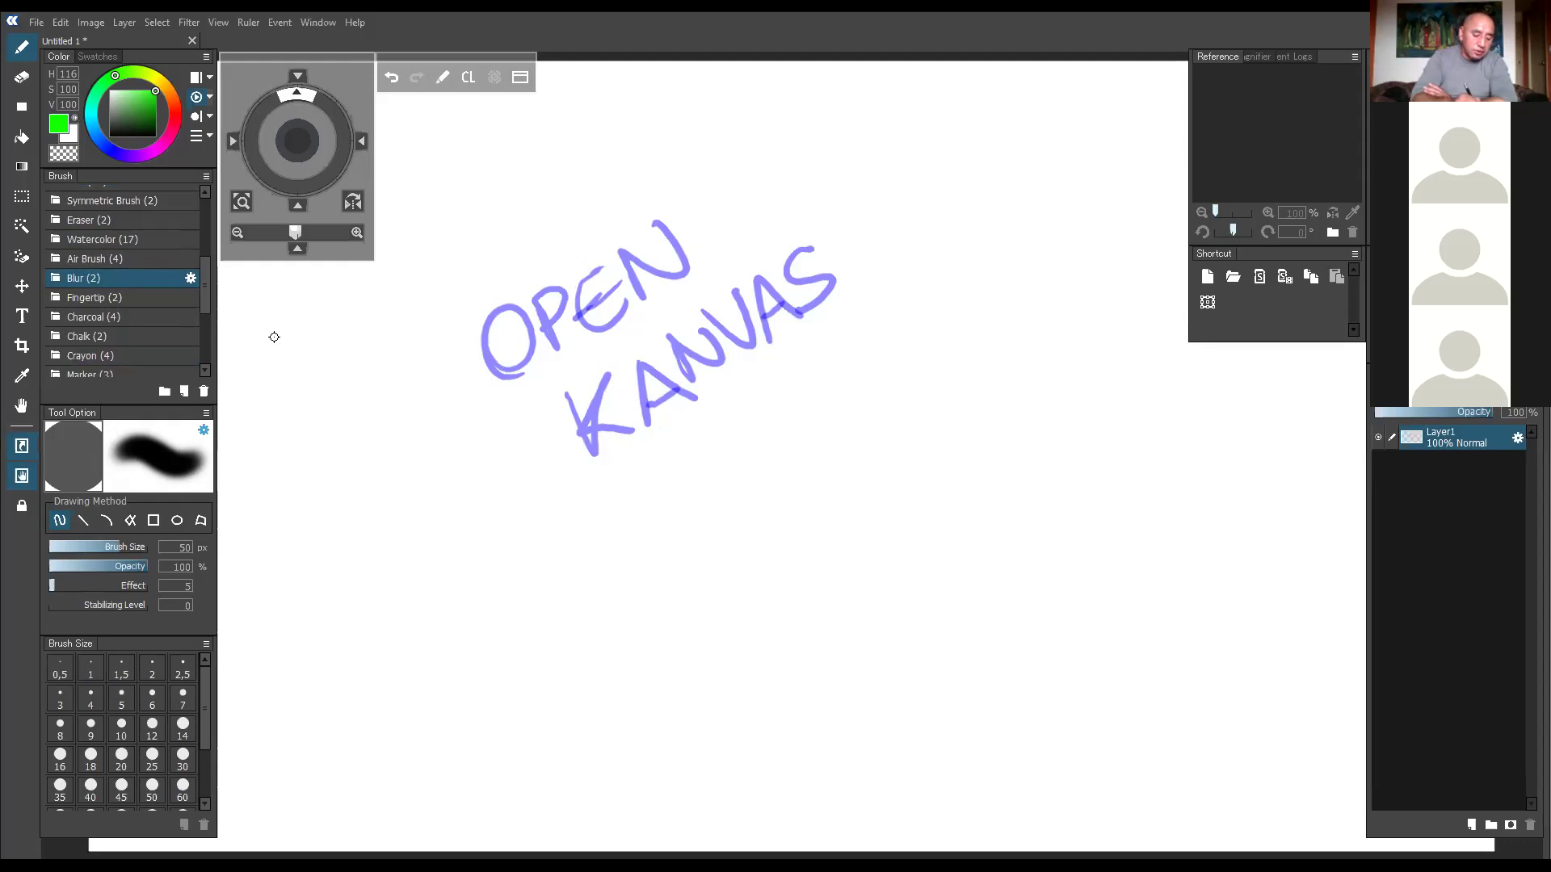
{"action": "right_click", "coordinate": [316, 348]}
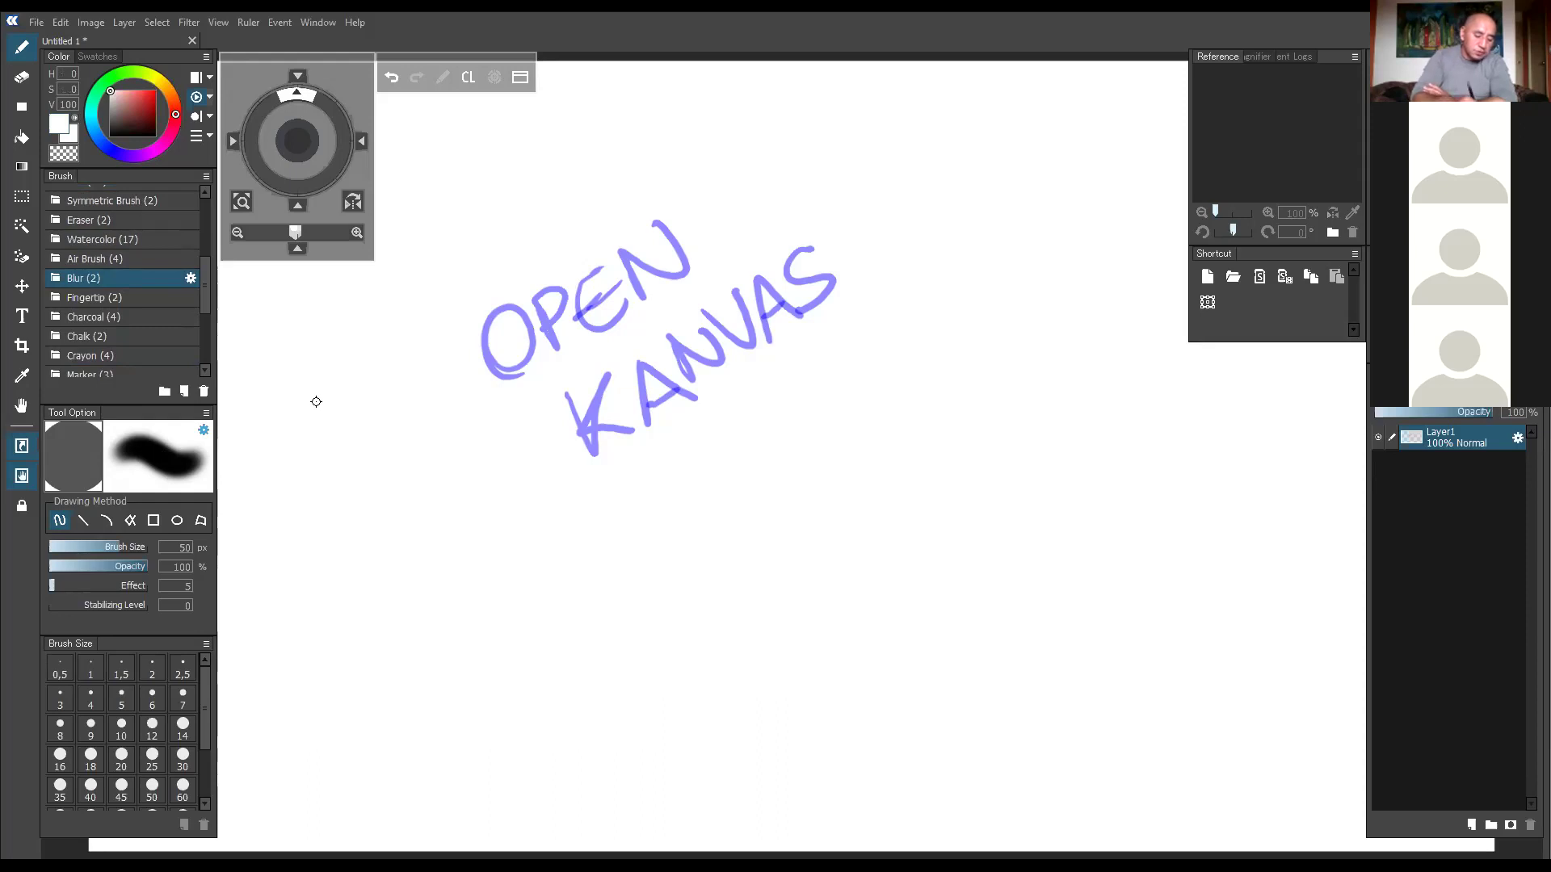
Open the Charcoal brush folder and scribble test strokes around the blue lettering with Charcoal 1 at size 50 px.
{"action": "right_click", "coordinate": [379, 371]}
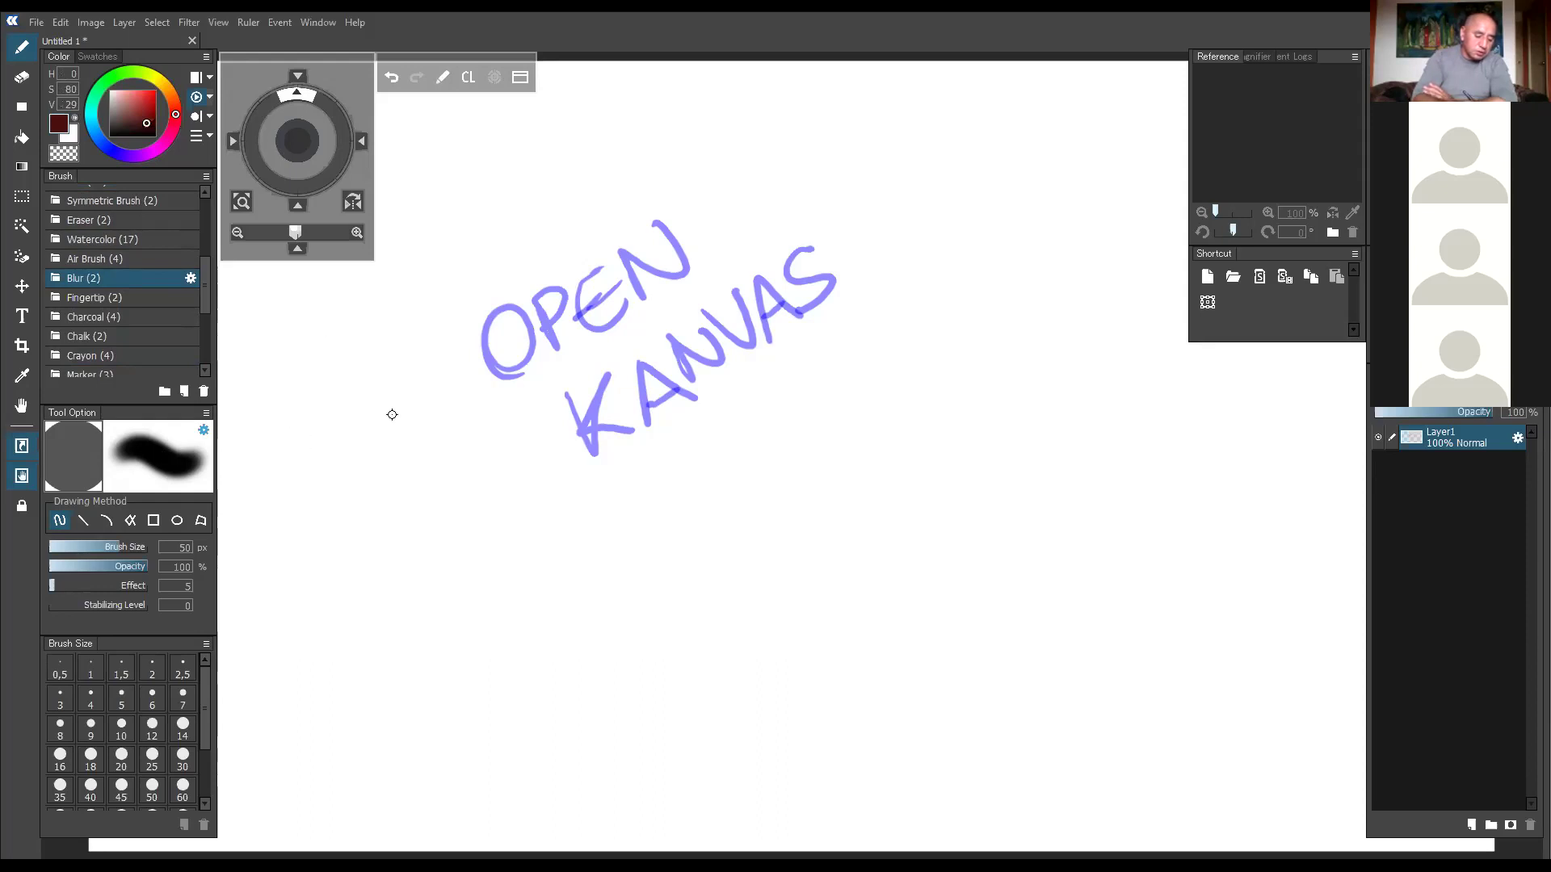
{"action": "left_click", "coordinate": [69, 319]}
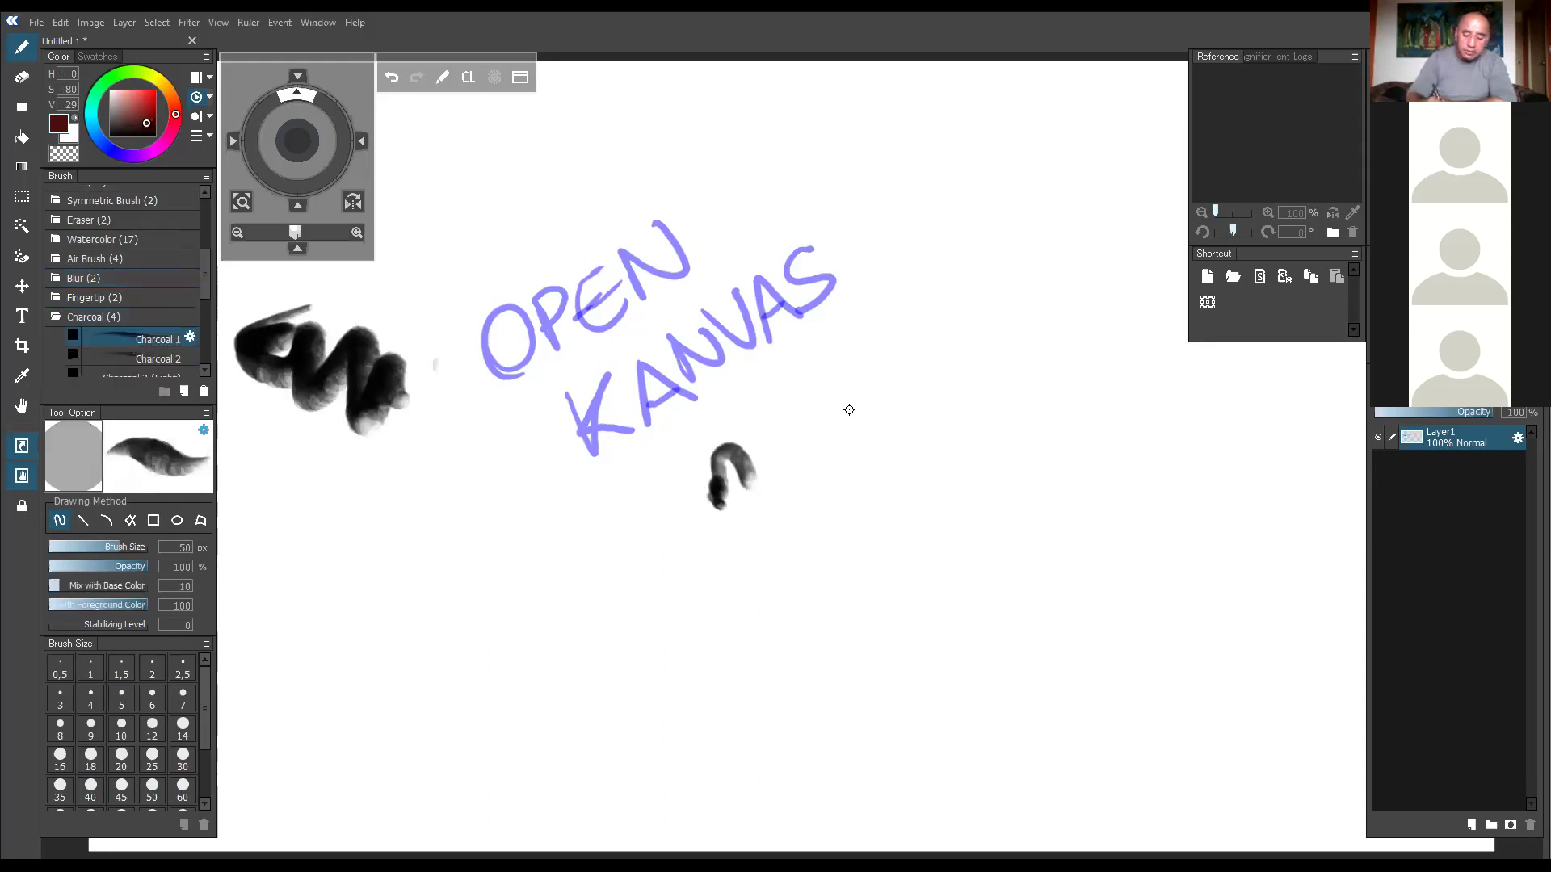
{"action": "mouse_move", "coordinate": [876, 321]}
{"action": "left_mouse_down"}
{"action": "mouse_move", "coordinate": [1010, 164]}
{"action": "mouse_move", "coordinate": [891, 183]}
{"action": "mouse_move", "coordinate": [986, 146]}
{"action": "mouse_move", "coordinate": [973, 272]}
{"action": "left_mouse_up"}
{"action": "left_click_drag", "start_coordinate": [885, 188], "coordinate": [1019, 208]}
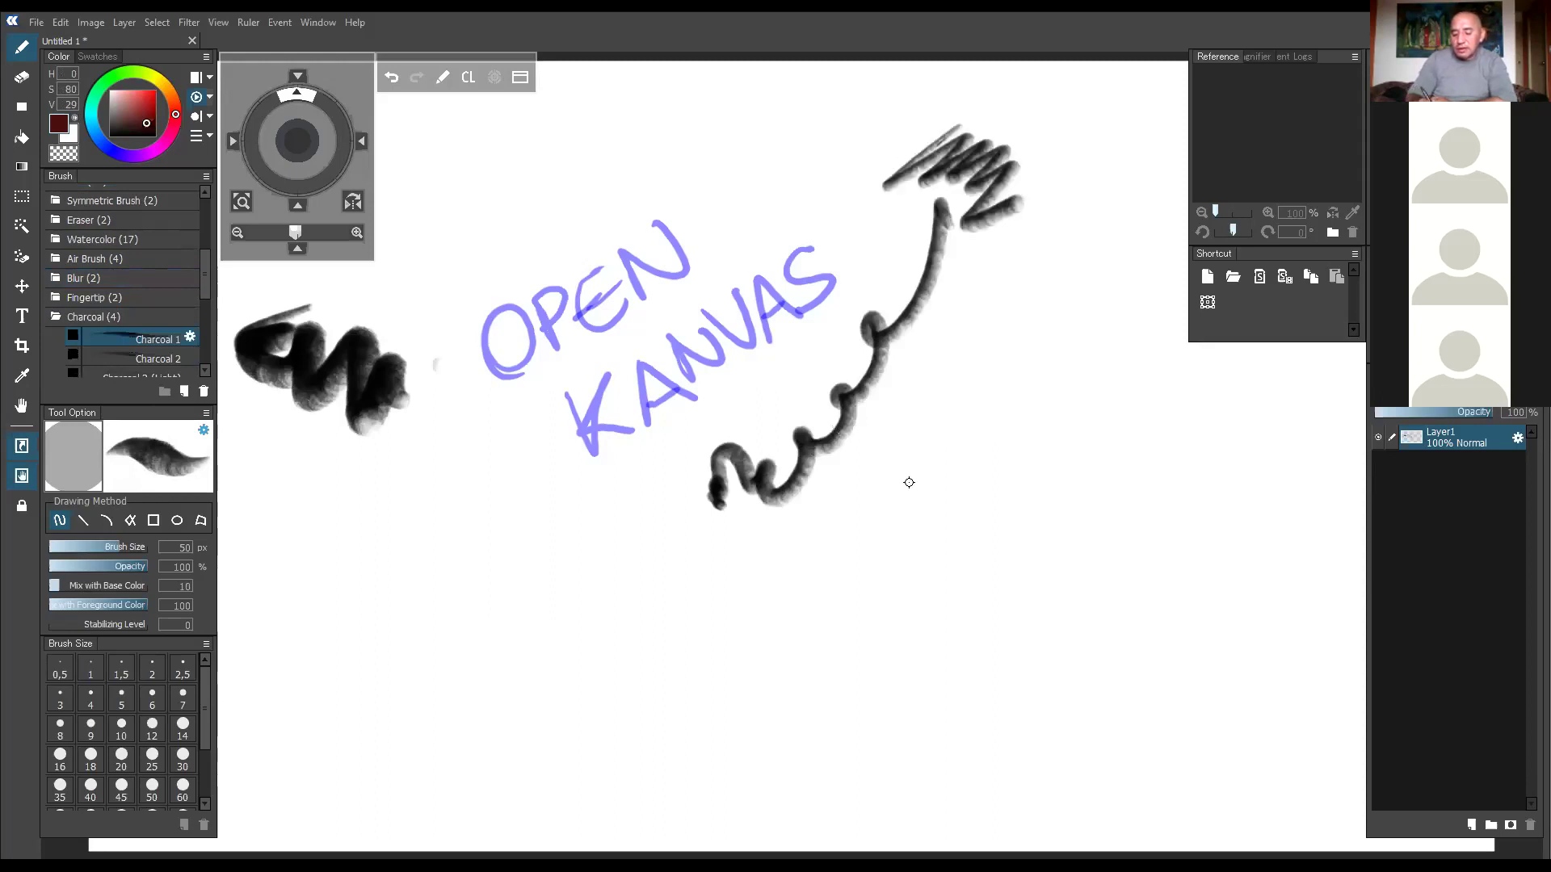
{"action": "left_click_drag", "start_coordinate": [1018, 204], "coordinate": [1054, 491]}
{"action": "mouse_move", "coordinate": [935, 390]}
{"action": "left_mouse_down"}
{"action": "mouse_move", "coordinate": [954, 496]}
{"action": "mouse_move", "coordinate": [993, 518]}
{"action": "left_mouse_up"}
{"action": "left_click_drag", "start_coordinate": [945, 453], "coordinate": [1059, 543]}
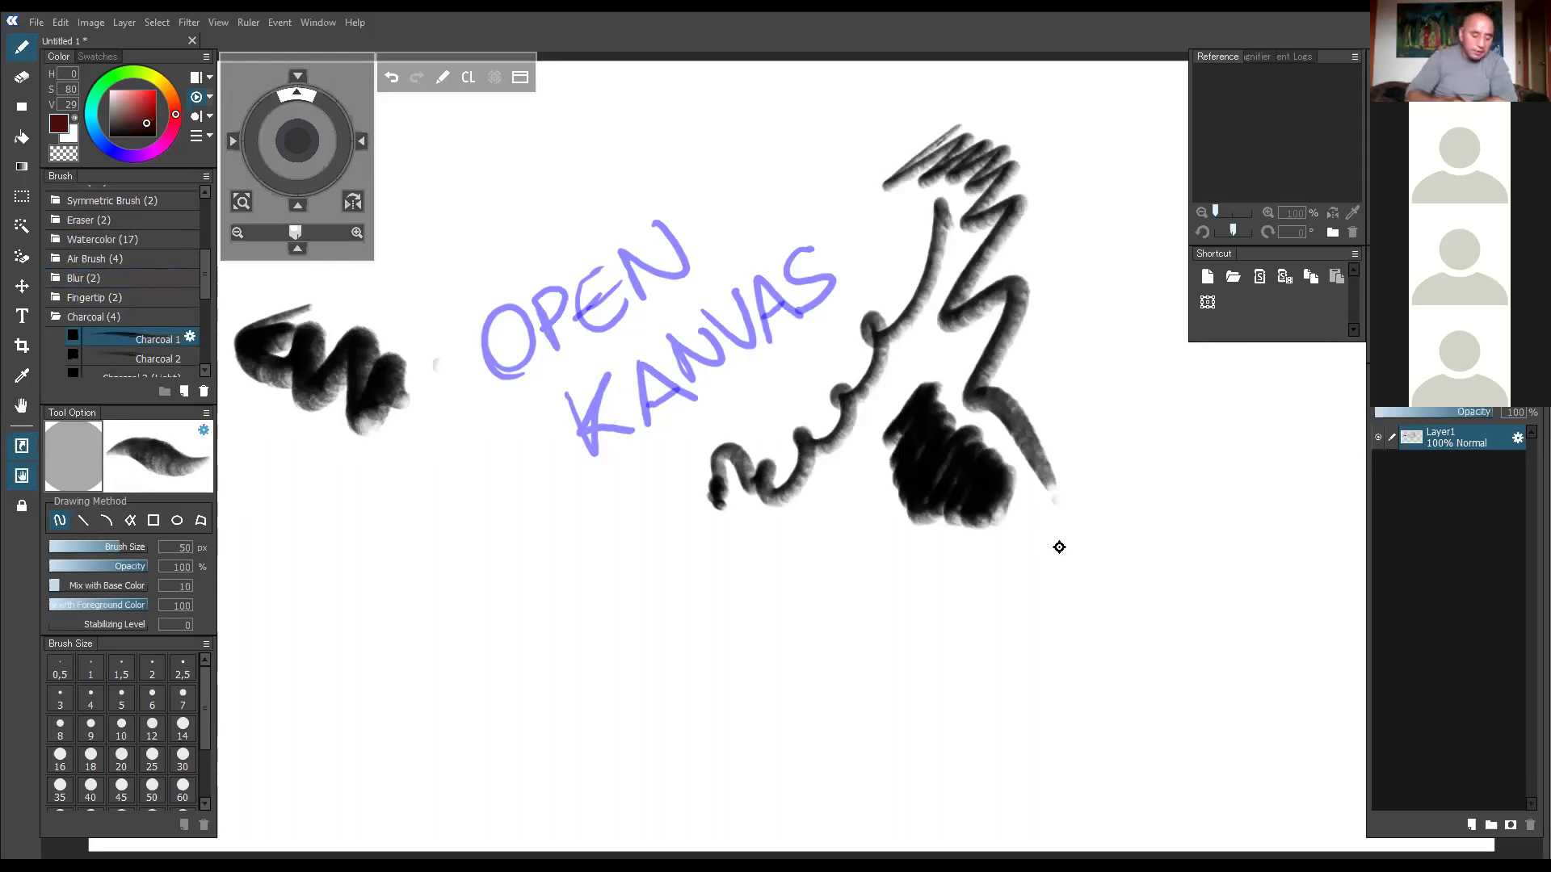
{"action": "left_click_drag", "start_coordinate": [941, 456], "coordinate": [1058, 548]}
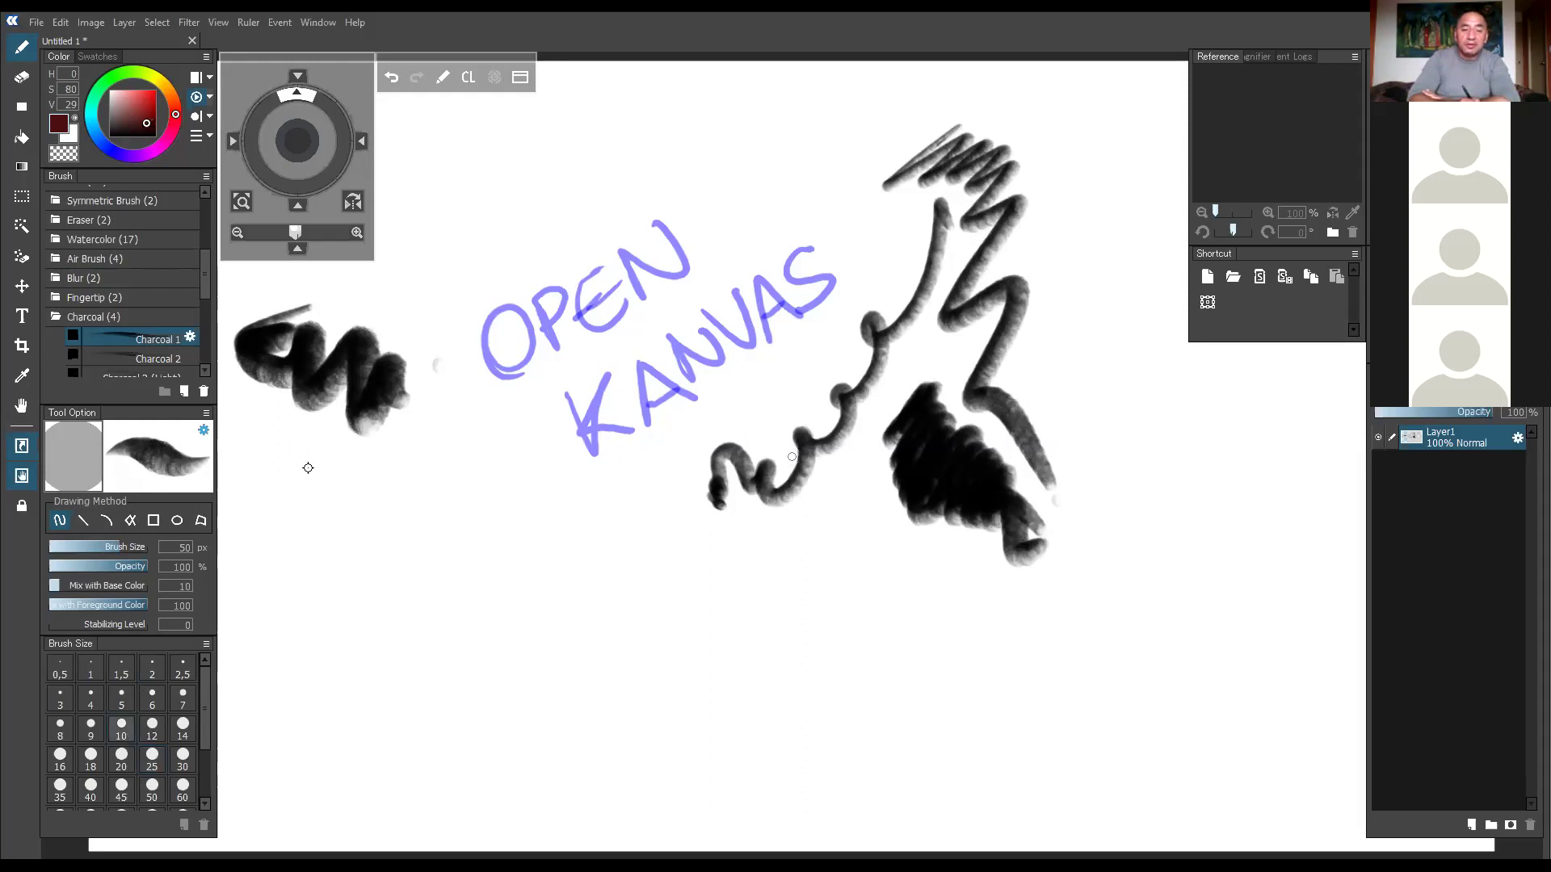
Draw Charcoal 1 test strokes around the lettering at different brush sizes, including 10, 45, 60 and 0.5 px.
{"action": "left_click", "coordinate": [121, 729]}
{"action": "mouse_move", "coordinate": [307, 470]}
{"action": "left_mouse_down"}
{"action": "mouse_move", "coordinate": [316, 533]}
{"action": "mouse_move", "coordinate": [445, 594]}
{"action": "left_mouse_up"}
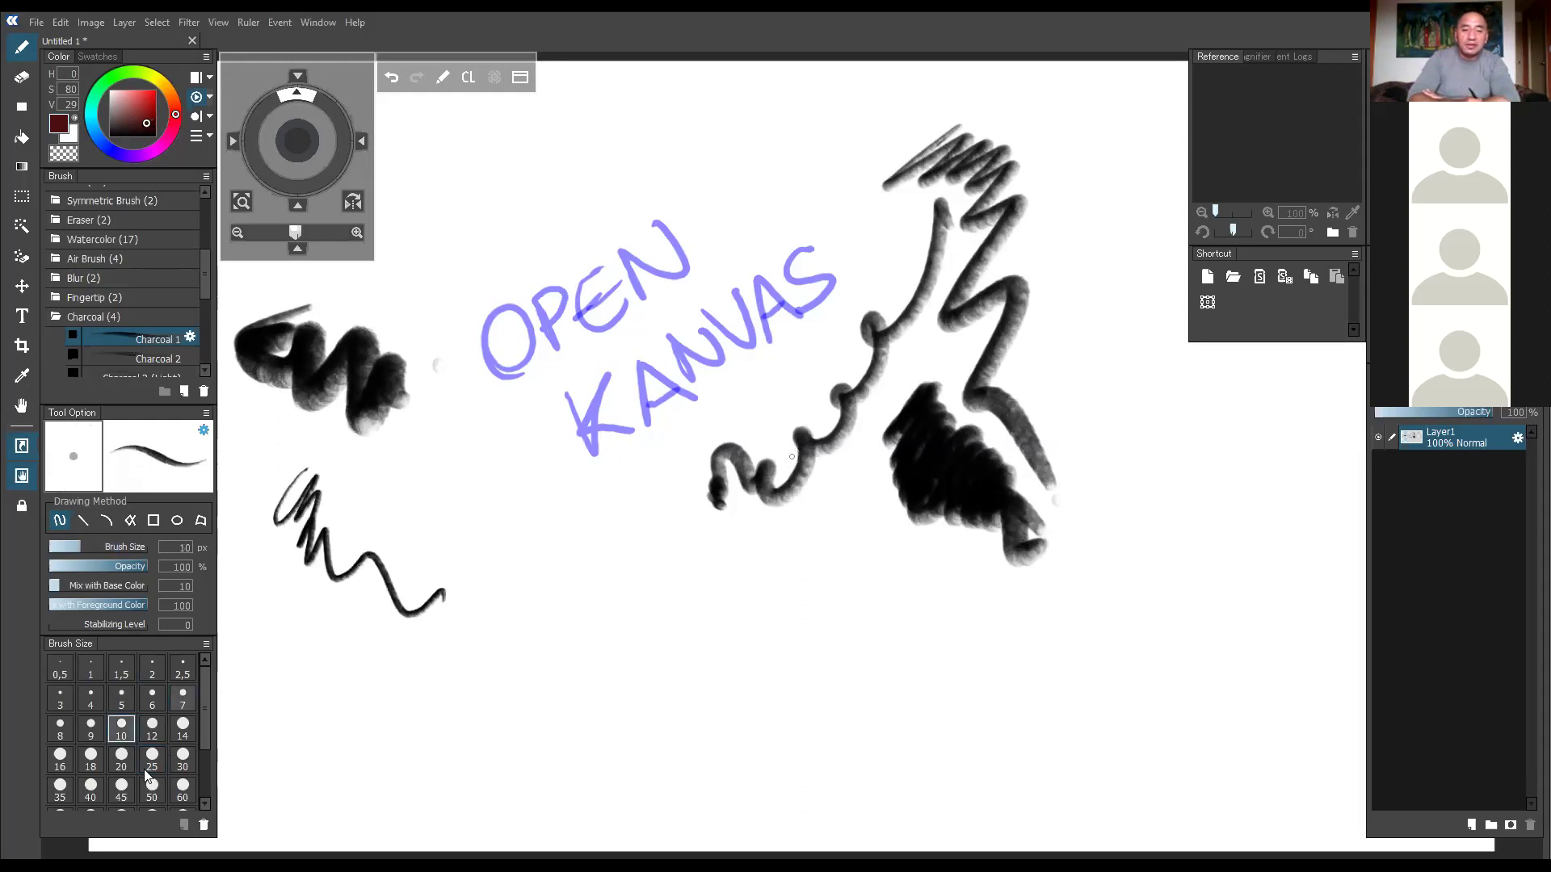
{"action": "mouse_move", "coordinate": [467, 452]}
{"action": "left_mouse_down"}
{"action": "mouse_move", "coordinate": [506, 555]}
{"action": "mouse_move", "coordinate": [487, 669]}
{"action": "left_mouse_up"}
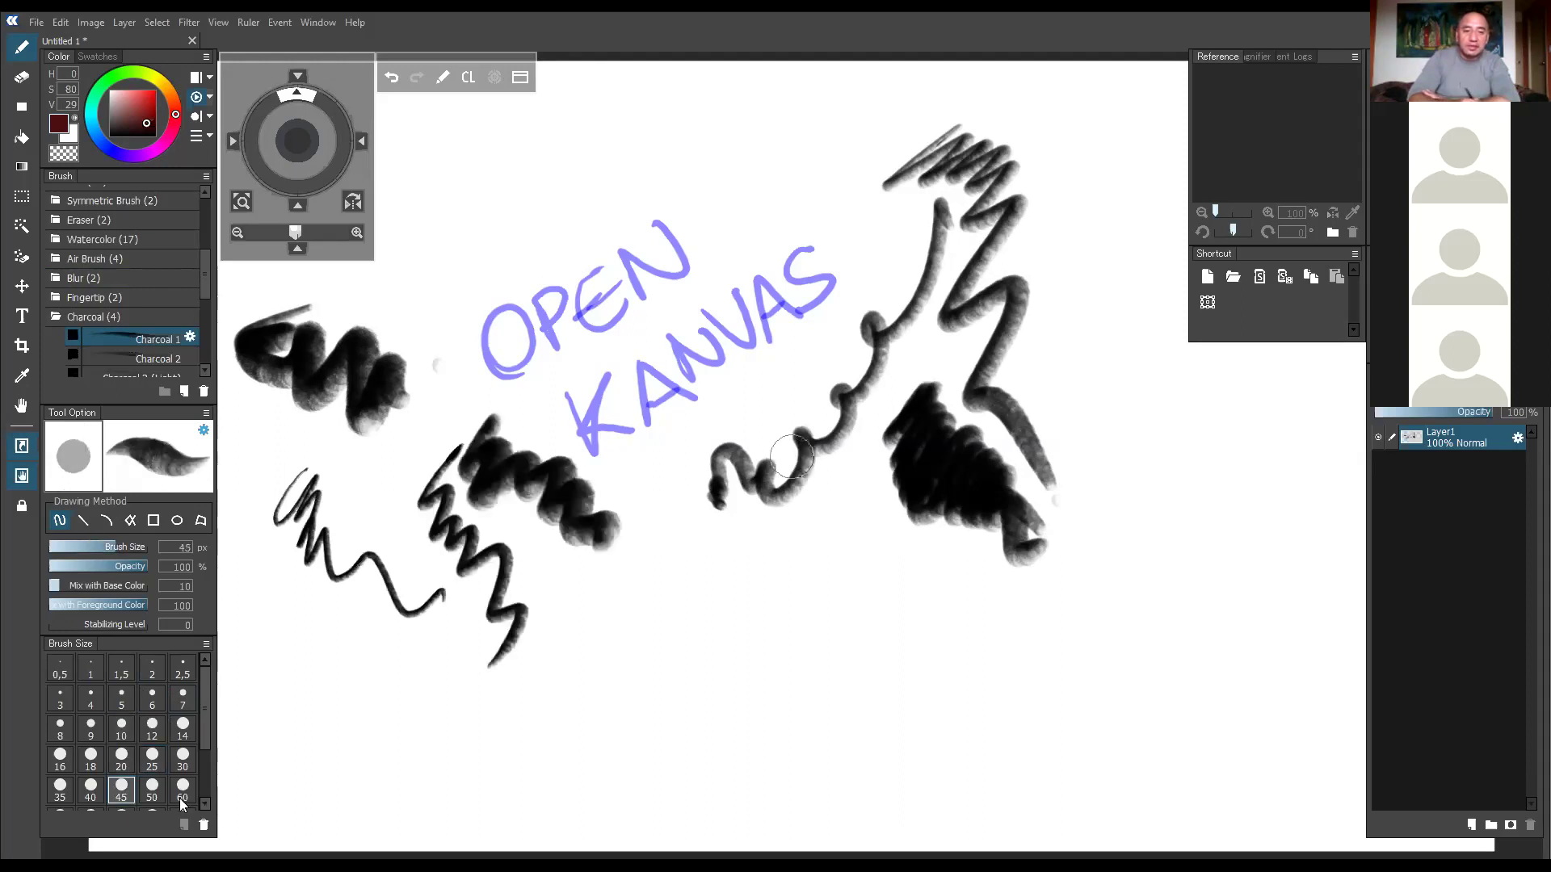
{"action": "left_click_drag", "start_coordinate": [496, 282], "coordinate": [725, 319]}
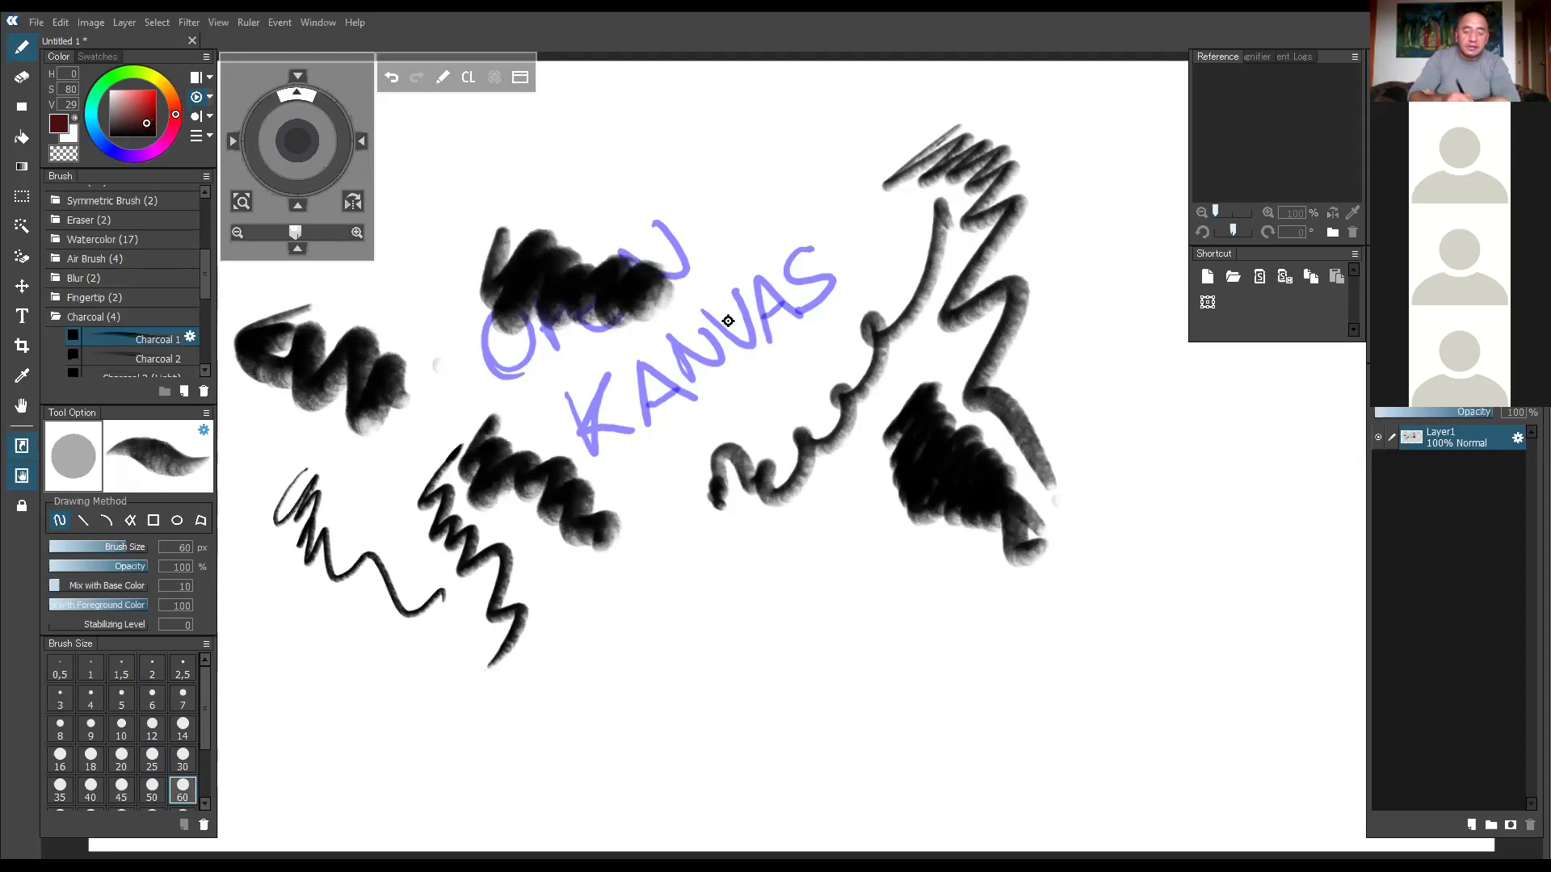
{"action": "left_click", "coordinate": [67, 668]}
{"action": "mouse_move", "coordinate": [539, 87]}
{"action": "left_mouse_down"}
{"action": "mouse_move", "coordinate": [606, 171]}
{"action": "mouse_move", "coordinate": [713, 187]}
{"action": "left_mouse_up"}
Draw wavy Charcoal 1 test strokes below the earlier ones at brush sizes 1.5 px and 7 px.
{"action": "left_click", "coordinate": [121, 669]}
{"action": "mouse_move", "coordinate": [297, 634]}
{"action": "left_mouse_down"}
{"action": "mouse_move", "coordinate": [443, 658]}
{"action": "mouse_move", "coordinate": [506, 715]}
{"action": "left_mouse_up"}
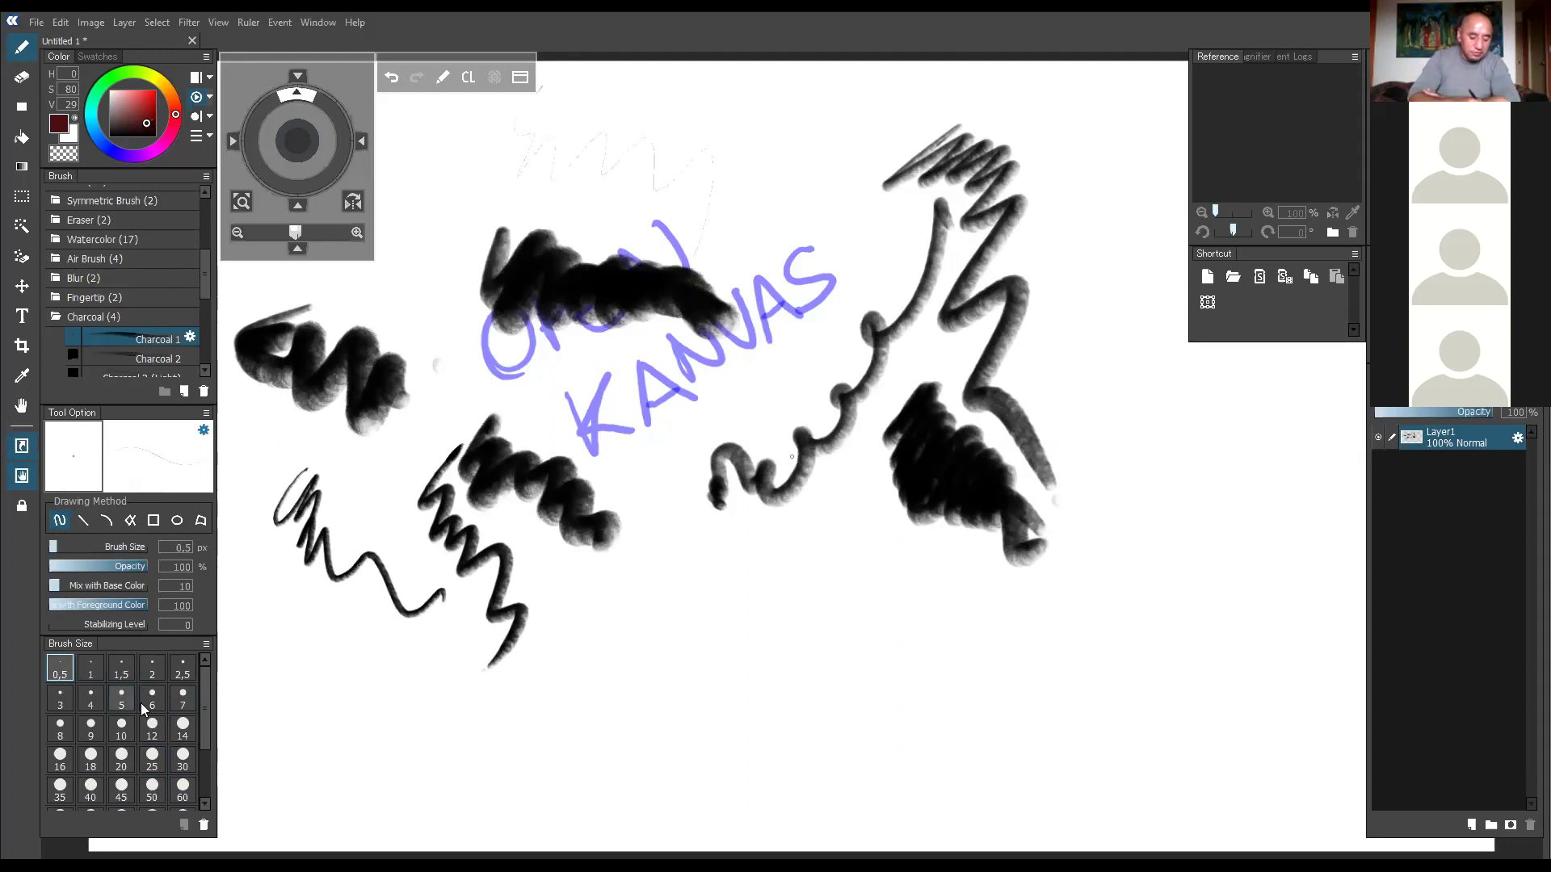
{"action": "left_click", "coordinate": [182, 699]}
{"action": "left_click_drag", "start_coordinate": [305, 551], "coordinate": [533, 693]}
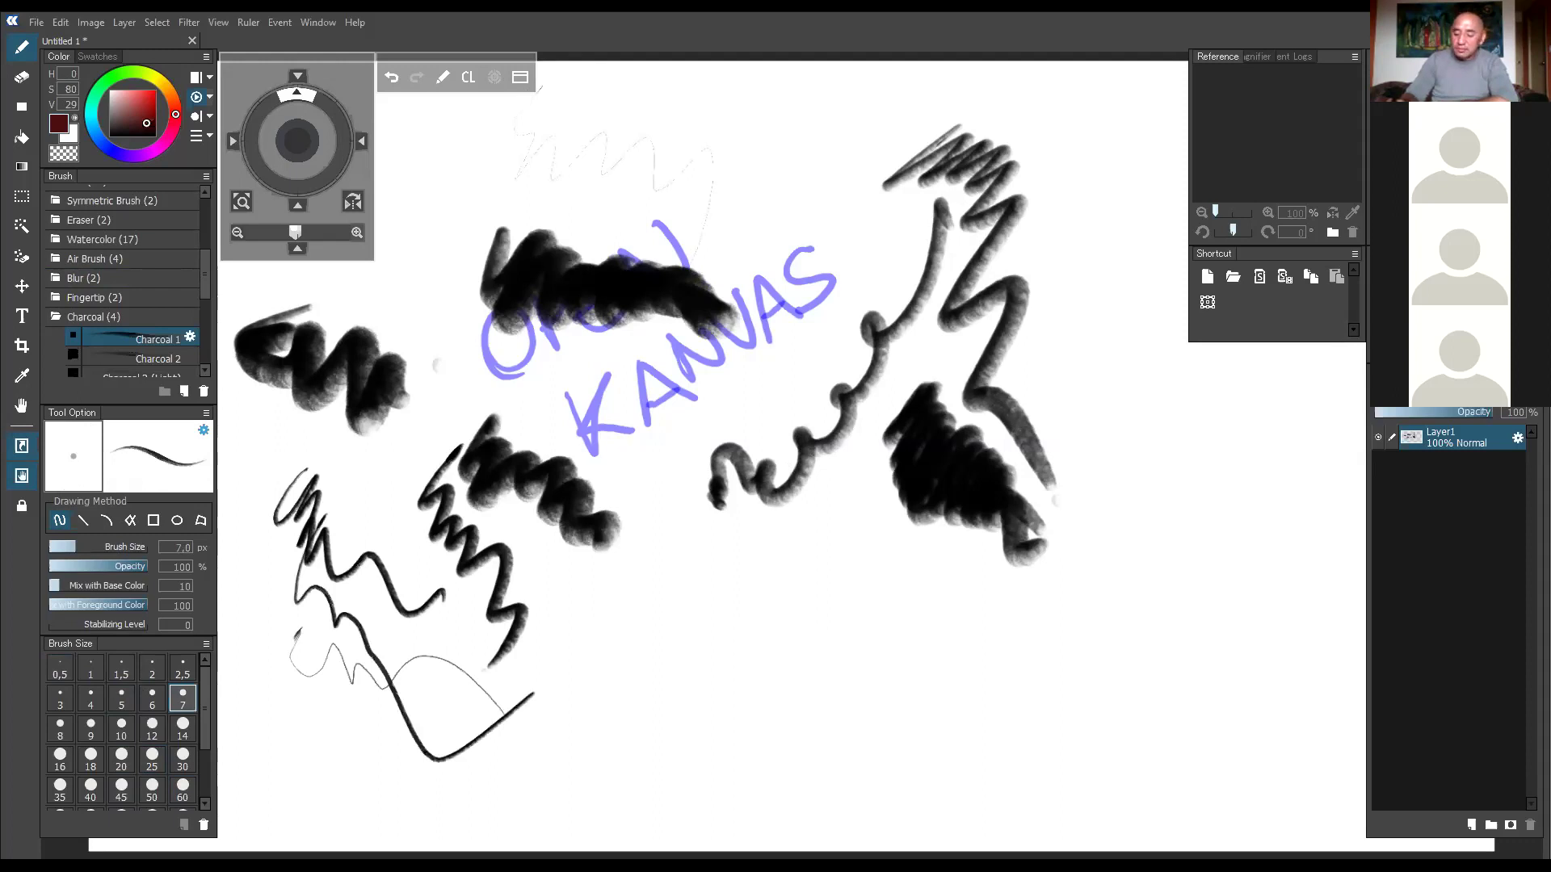
Zoom the canvas in to the pixel grid and back out, and rotate the view upside down.
{"action": "left_click_drag", "start_coordinate": [776, 565], "coordinate": [687, 491]}
{"action": "scroll", "coordinate": [777, 467], "scroll_direction": "up", "scroll_amount": 10}
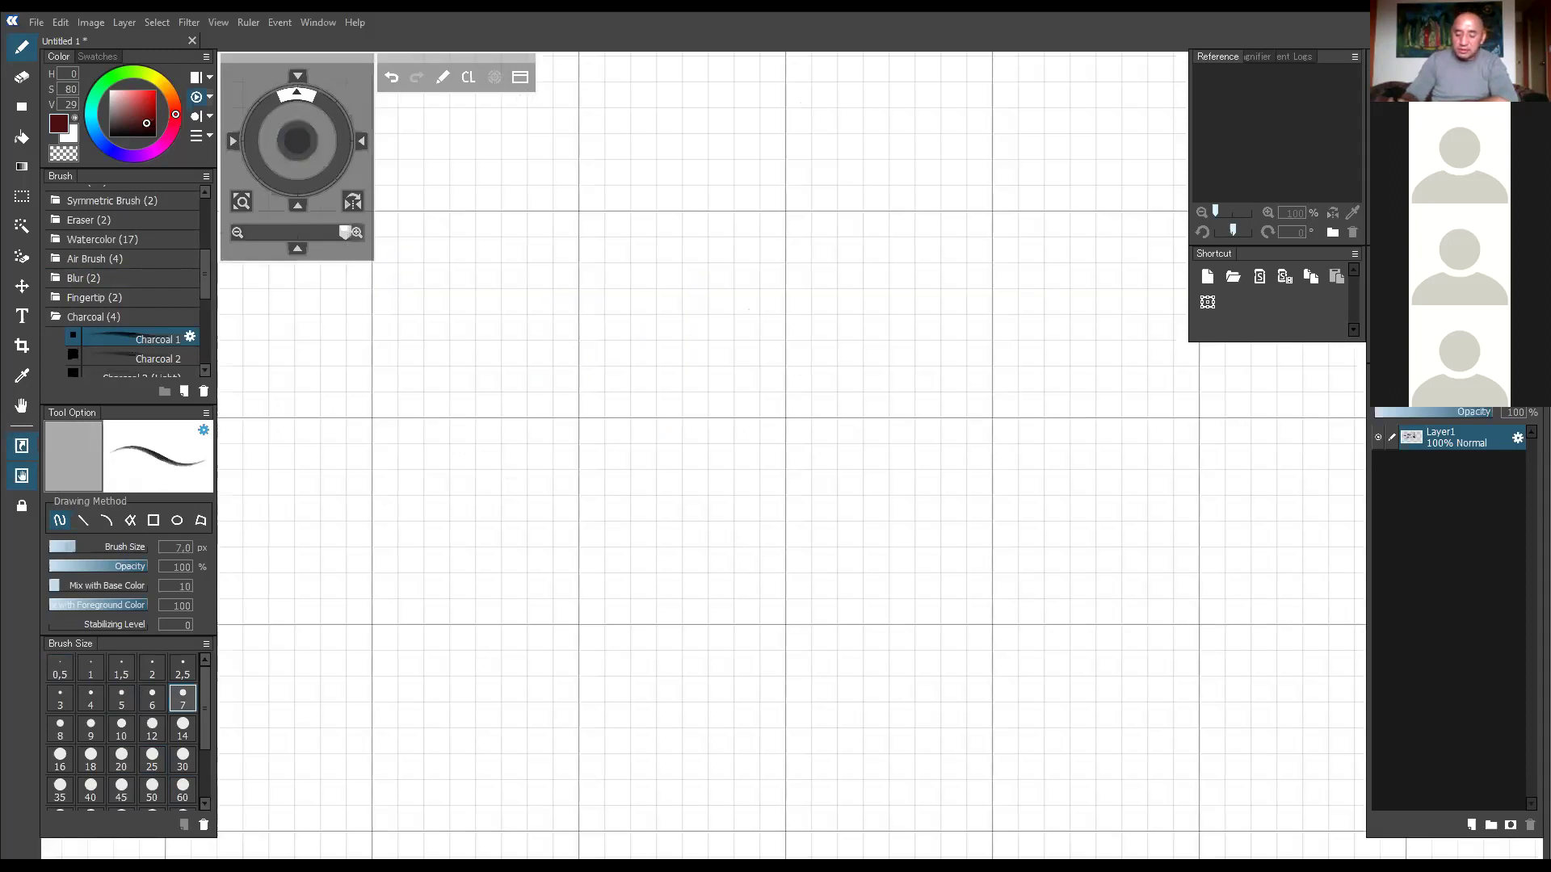
{"action": "scroll", "coordinate": [748, 308], "scroll_direction": "down", "scroll_amount": 6}
{"action": "scroll", "coordinate": [759, 428], "scroll_direction": "down", "scroll_amount": 5}
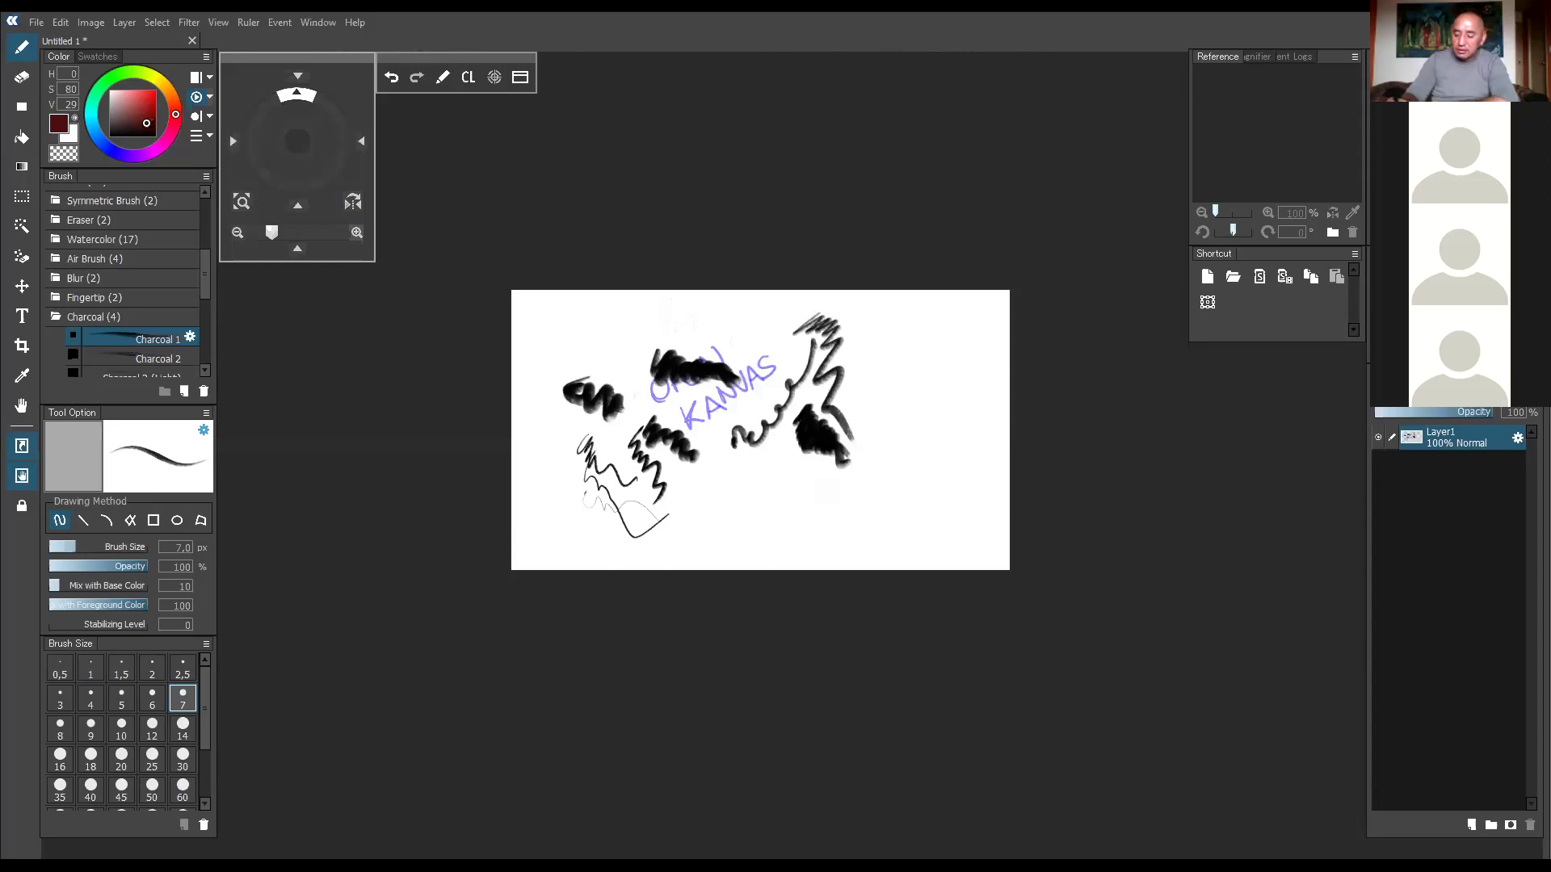
{"action": "scroll", "coordinate": [759, 441], "scroll_direction": "up", "scroll_amount": 3}
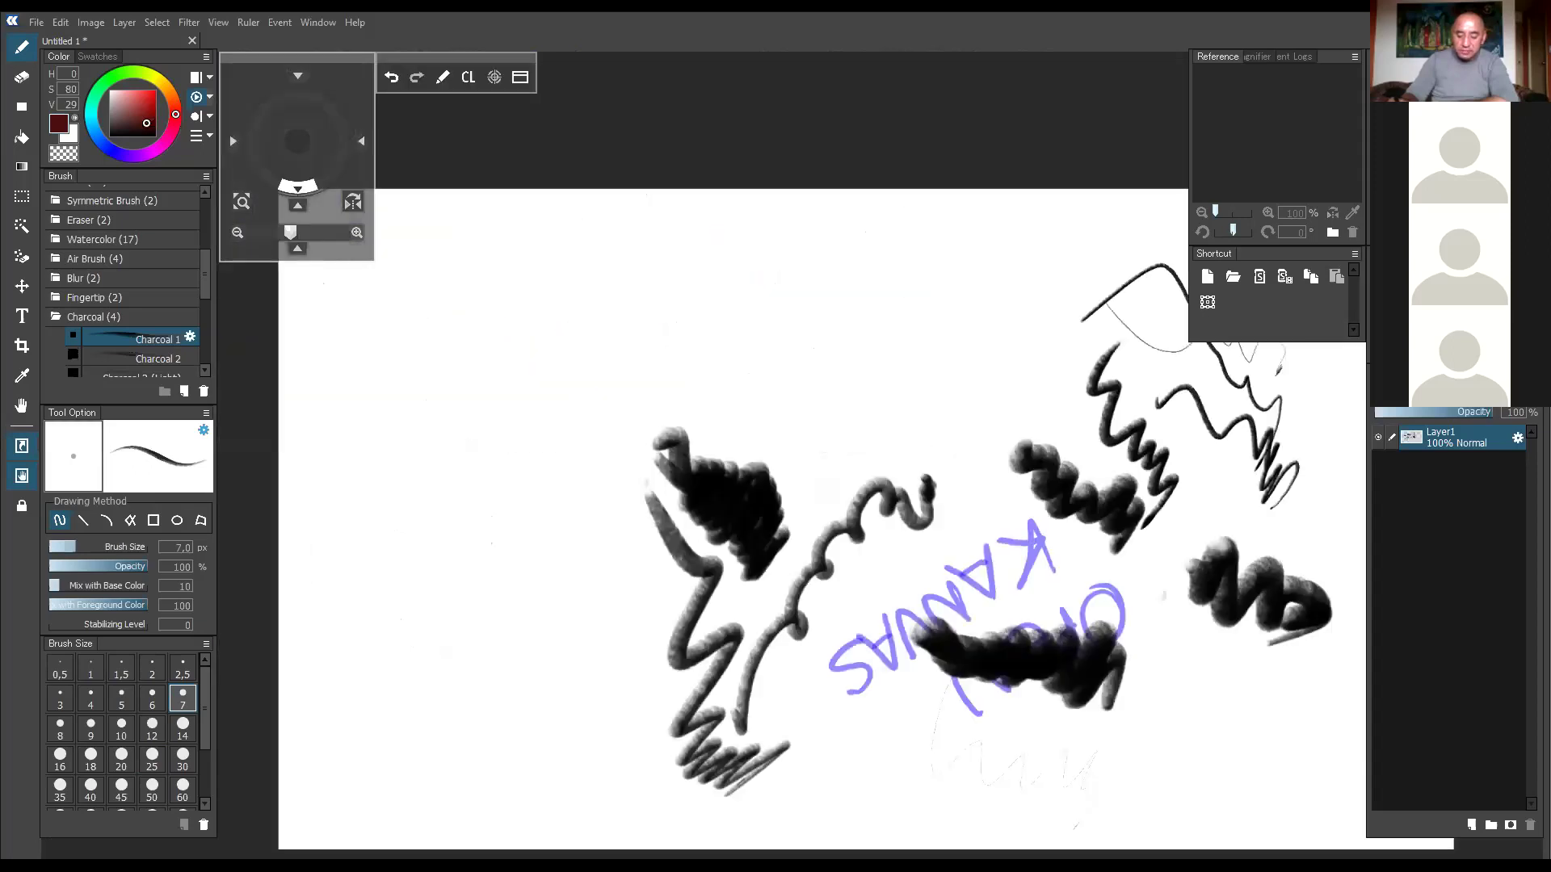
{"action": "mouse_move", "coordinate": [297, 186]}
{"action": "left_mouse_down"}
{"action": "mouse_move", "coordinate": [257, 165]}
{"action": "mouse_move", "coordinate": [297, 186]}
{"action": "left_mouse_up"}
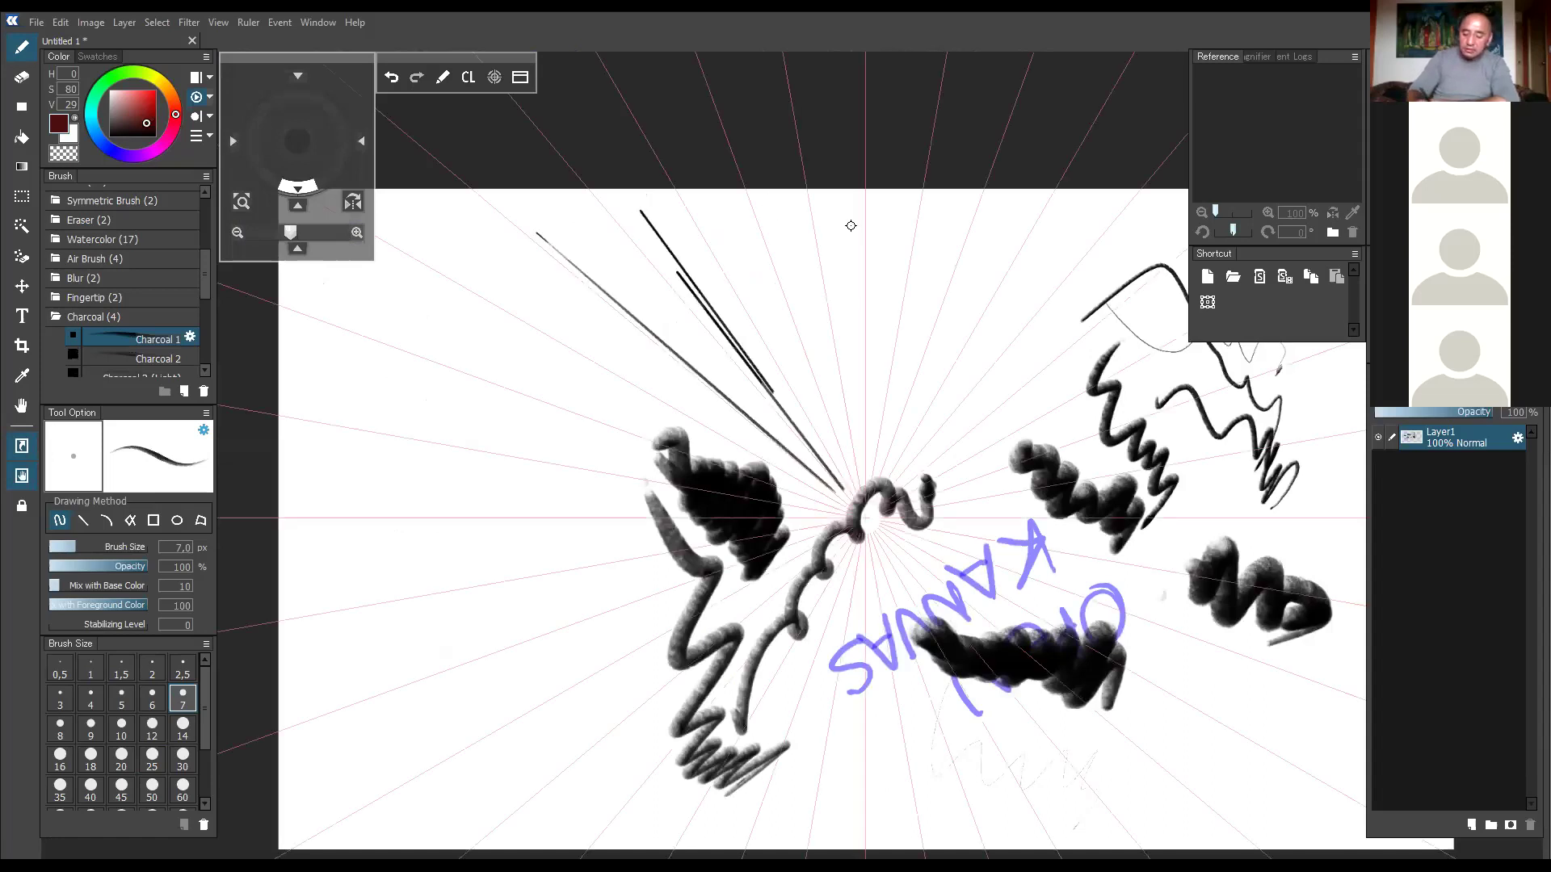
Draw straight 7 px lines along the radial ruler toward its centre and horizontal lines along the parallel ruler.
{"action": "left_click_drag", "start_coordinate": [727, 332], "coordinate": [843, 489]}
{"action": "left_click_drag", "start_coordinate": [981, 454], "coordinate": [903, 501]}
{"action": "left_click_drag", "start_coordinate": [1040, 294], "coordinate": [888, 487]}
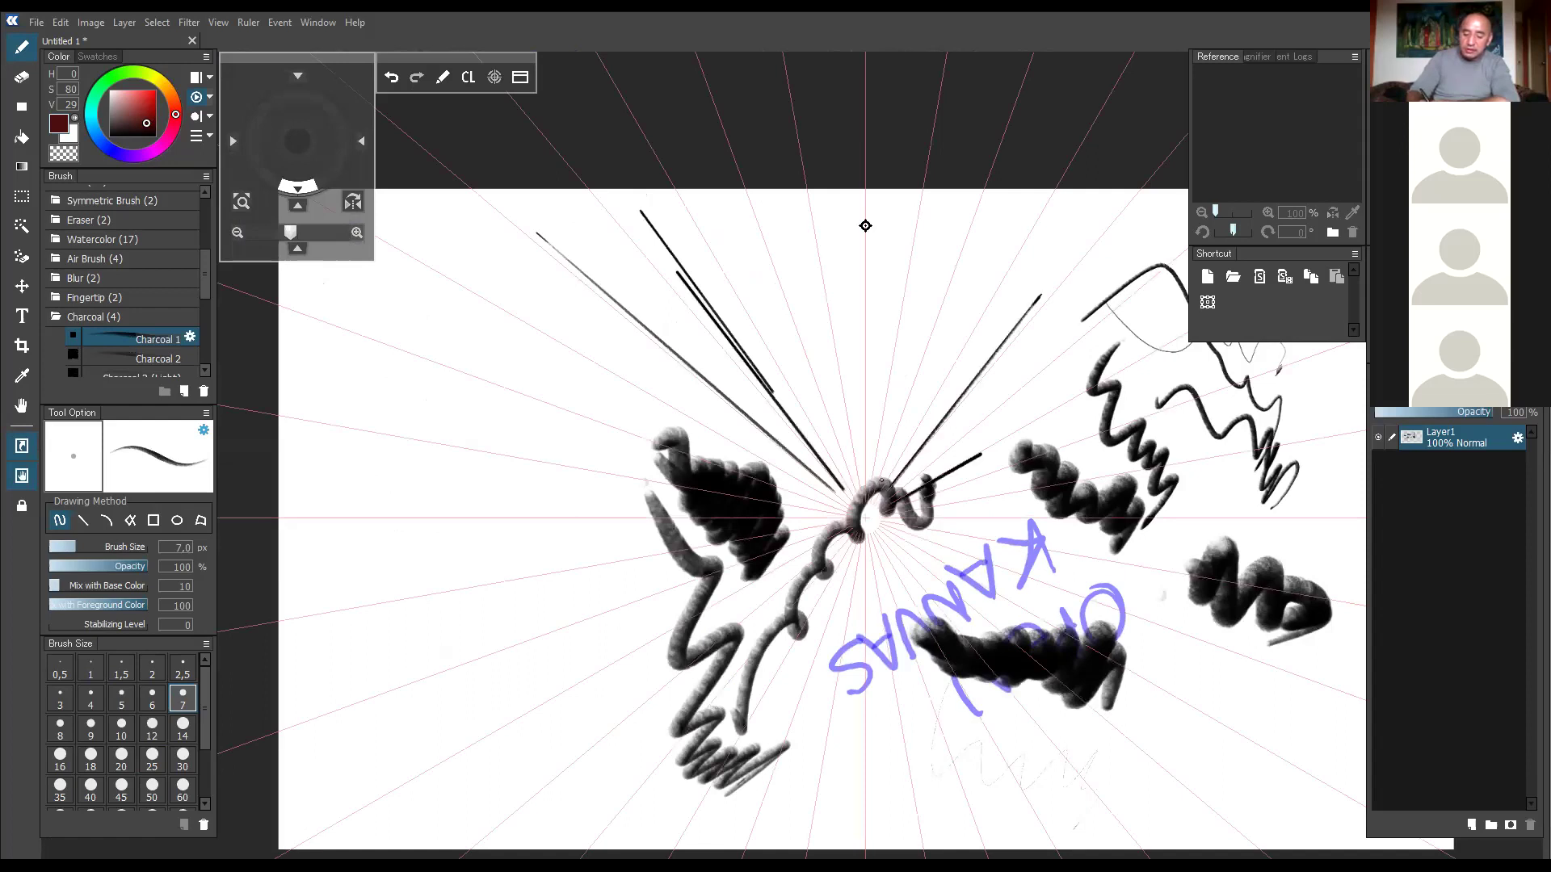
{"action": "left_click_drag", "start_coordinate": [865, 225], "coordinate": [865, 426]}
{"action": "left_click_drag", "start_coordinate": [864, 503], "coordinate": [862, 561]}
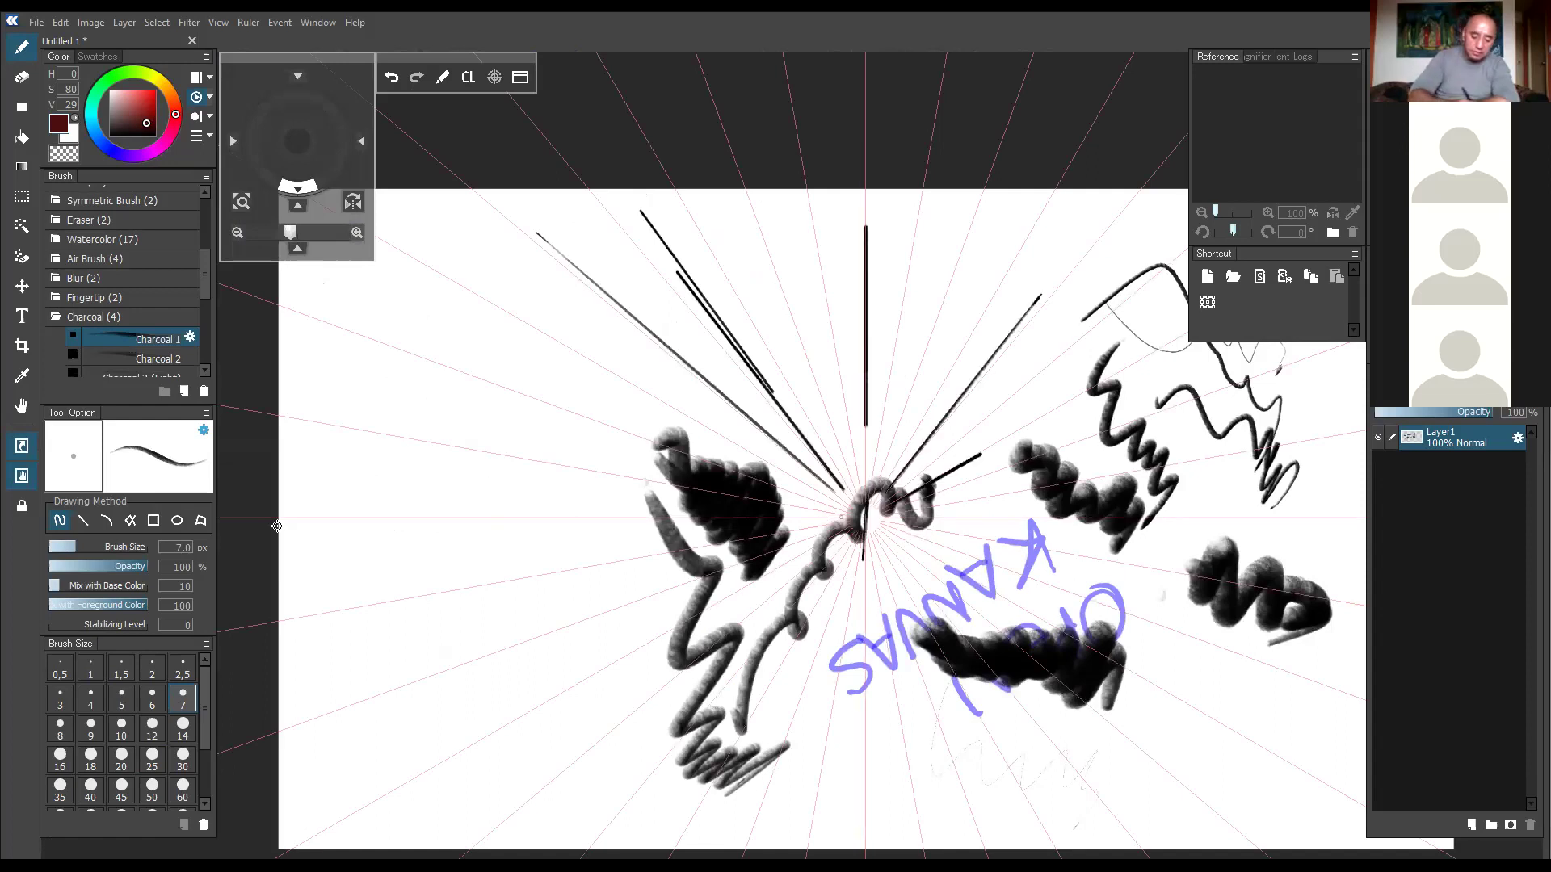
{"action": "left_click_drag", "start_coordinate": [306, 524], "coordinate": [957, 517]}
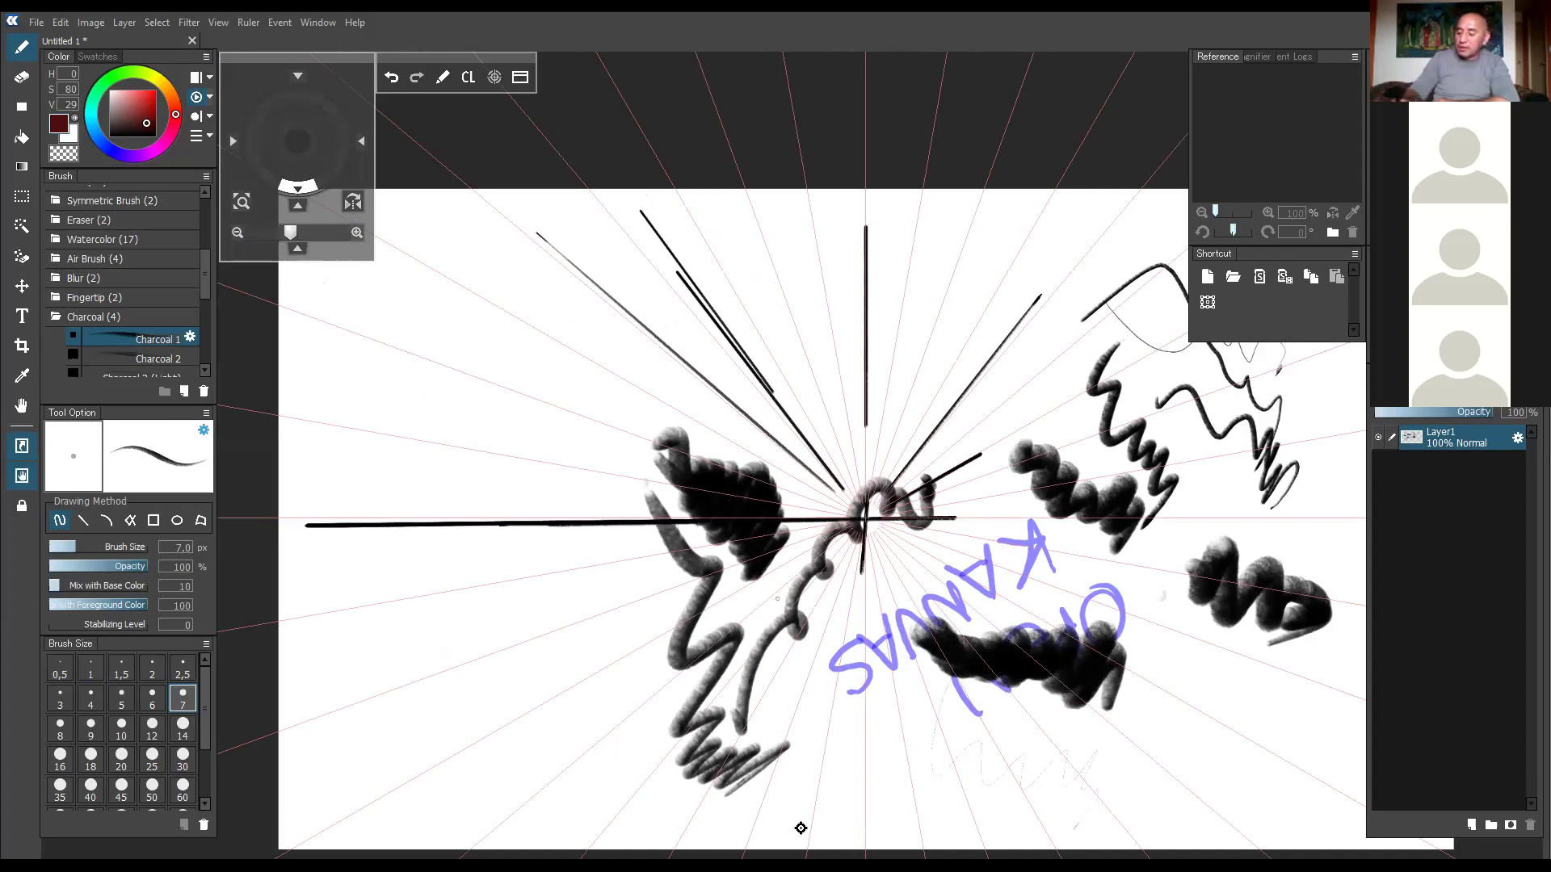
{"action": "left_click_drag", "start_coordinate": [834, 572], "coordinate": [708, 790]}
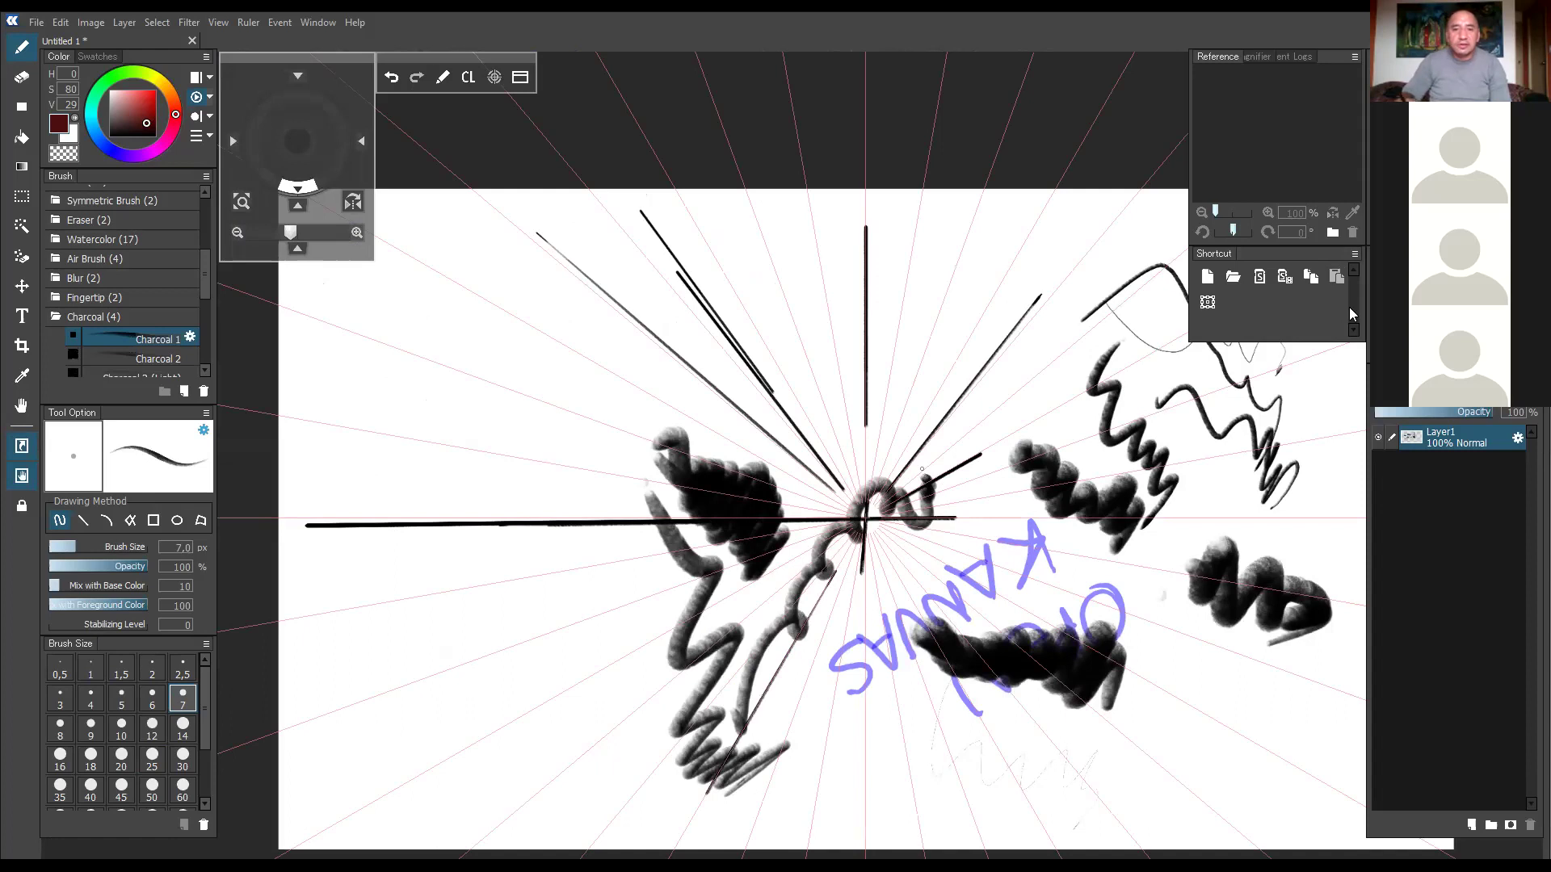
{"action": "key", "text": "ctrl+2"}
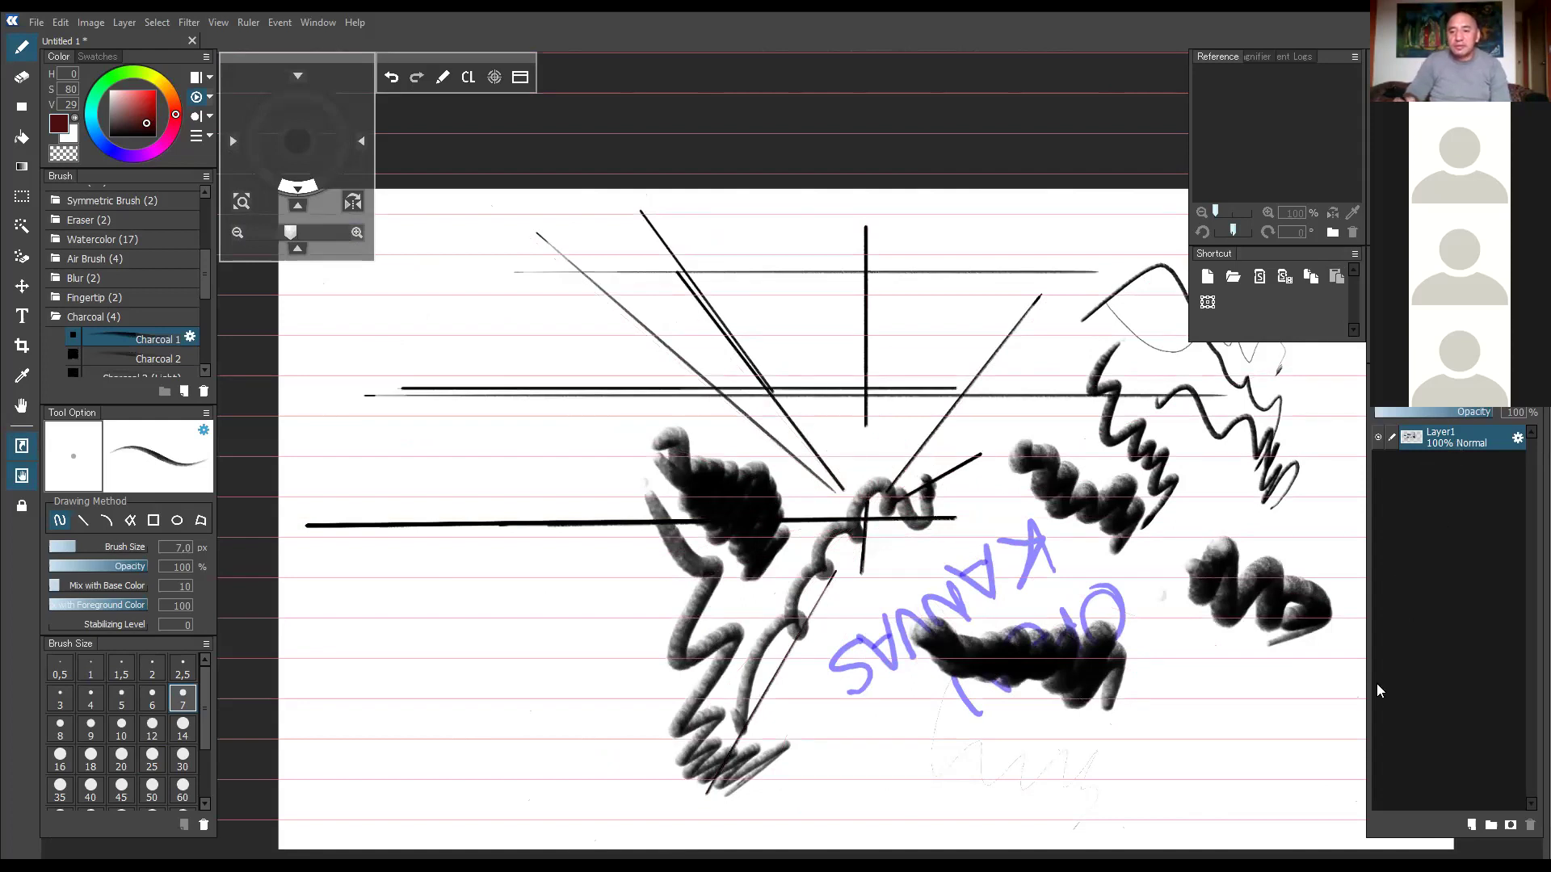
Add twenty empty layers above Layer1.
{"action": "left_click", "coordinate": [1471, 825]}
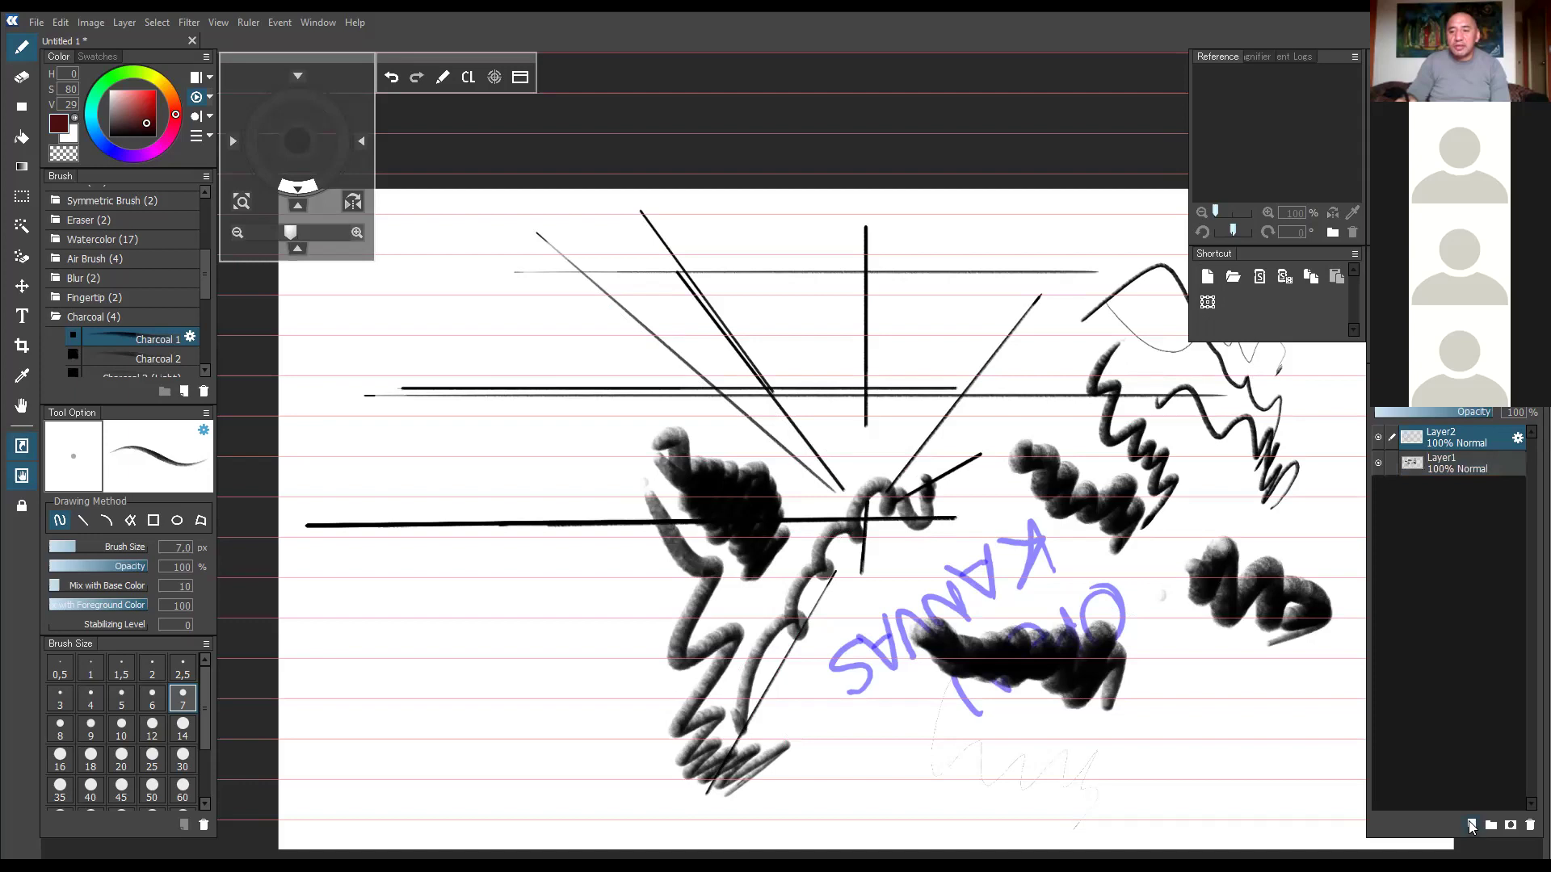
{"action": "left_click", "coordinate": [1469, 824]}
{"action": "left_click", "coordinate": [1469, 825]}
{"action": "left_click", "coordinate": [1470, 825]}
{"action": "left_click", "coordinate": [1469, 825]}
{"action": "left_click", "coordinate": [1469, 825]}
{"action": "left_click", "coordinate": [1470, 825]}
{"action": "left_click", "coordinate": [1470, 824]}
{"action": "left_click", "coordinate": [1470, 824]}
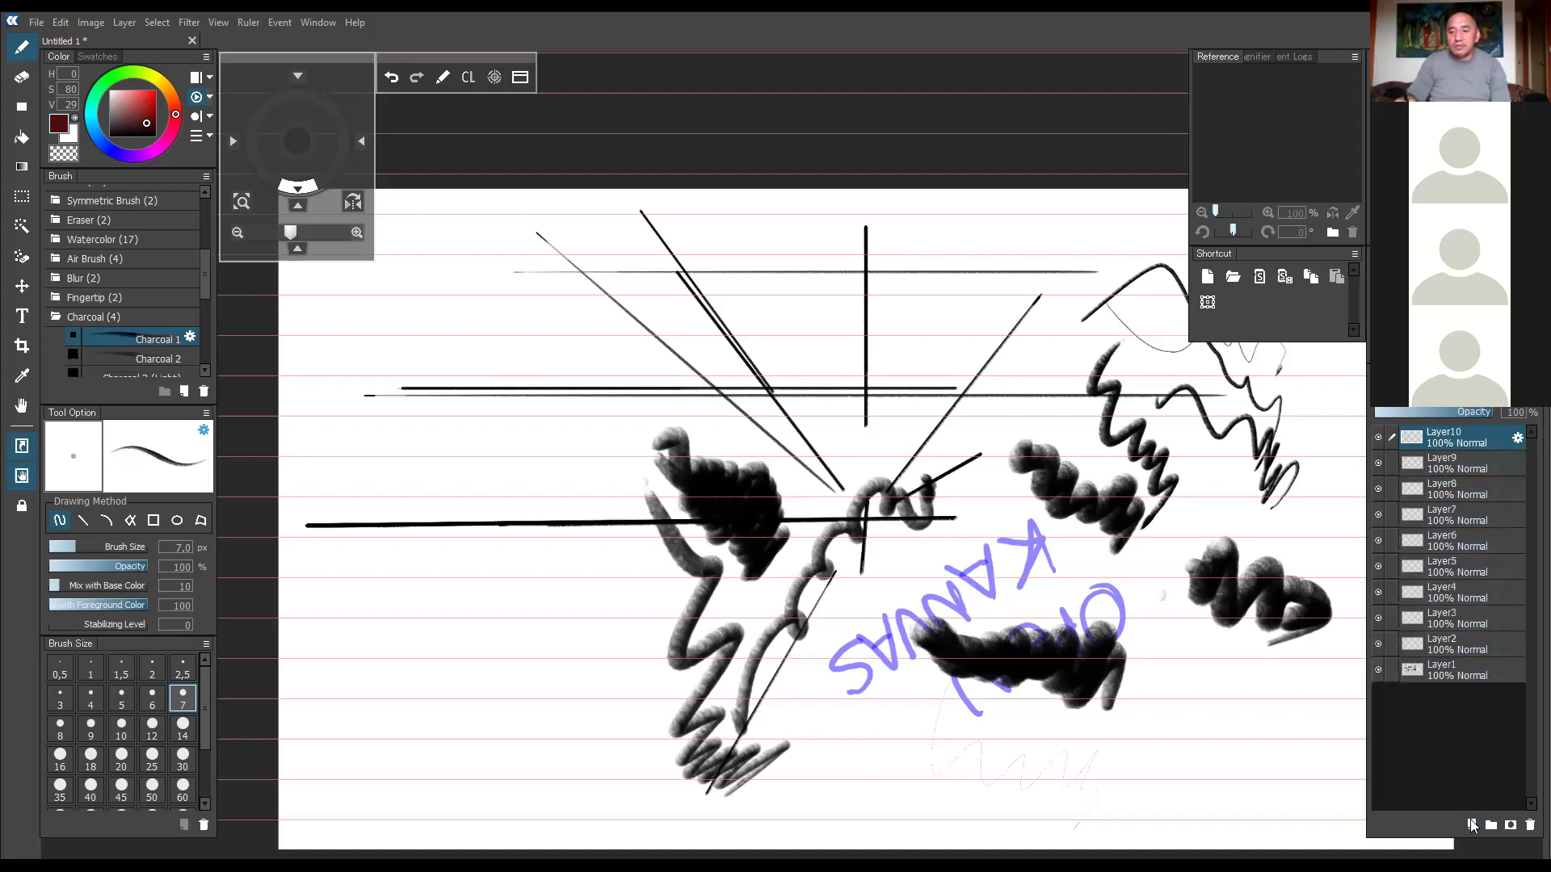
{"action": "left_click", "coordinate": [1471, 825]}
{"action": "left_click", "coordinate": [1471, 825]}
{"action": "left_click", "coordinate": [1471, 825]}
{"action": "left_click", "coordinate": [1471, 825]}
{"action": "left_click", "coordinate": [1471, 825]}
{"action": "left_click", "coordinate": [1471, 825]}
{"action": "left_click", "coordinate": [1471, 824]}
{"action": "left_click", "coordinate": [1471, 825]}
{"action": "left_click", "coordinate": [1471, 824]}
{"action": "left_click", "coordinate": [1471, 825]}
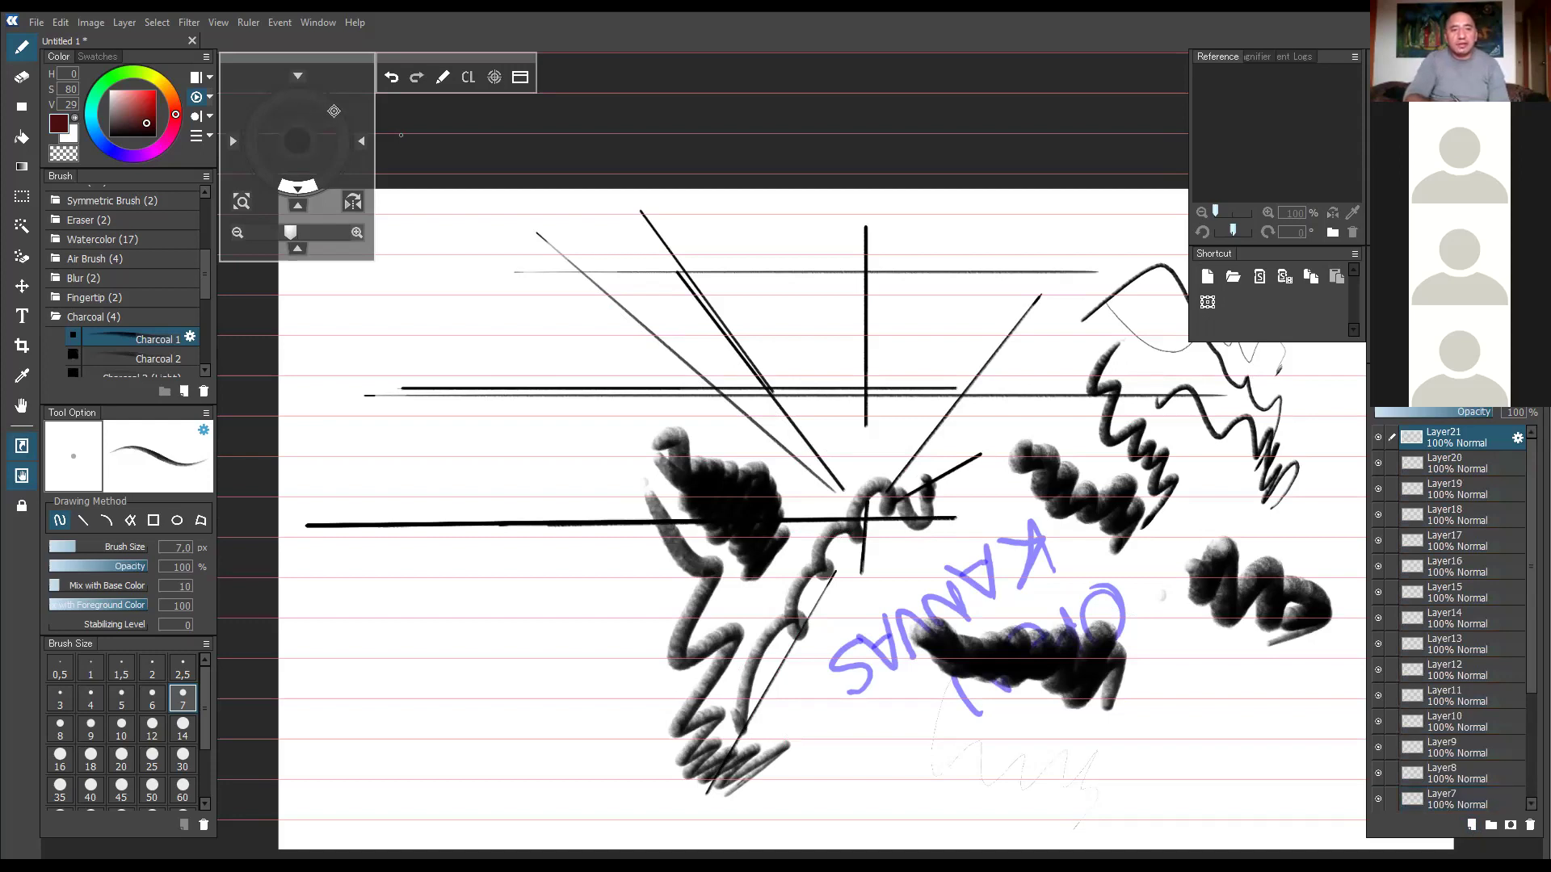
Undo the creation of all the added layers, leaving only Layer1.
{"action": "left_click", "coordinate": [399, 80]}
{"action": "left_click", "coordinate": [399, 81]}
{"action": "left_click", "coordinate": [399, 80]}
{"action": "left_click", "coordinate": [399, 81]}
{"action": "left_click", "coordinate": [398, 80]}
{"action": "left_click", "coordinate": [397, 80]}
{"action": "left_click", "coordinate": [398, 80]}
{"action": "left_click", "coordinate": [395, 78]}
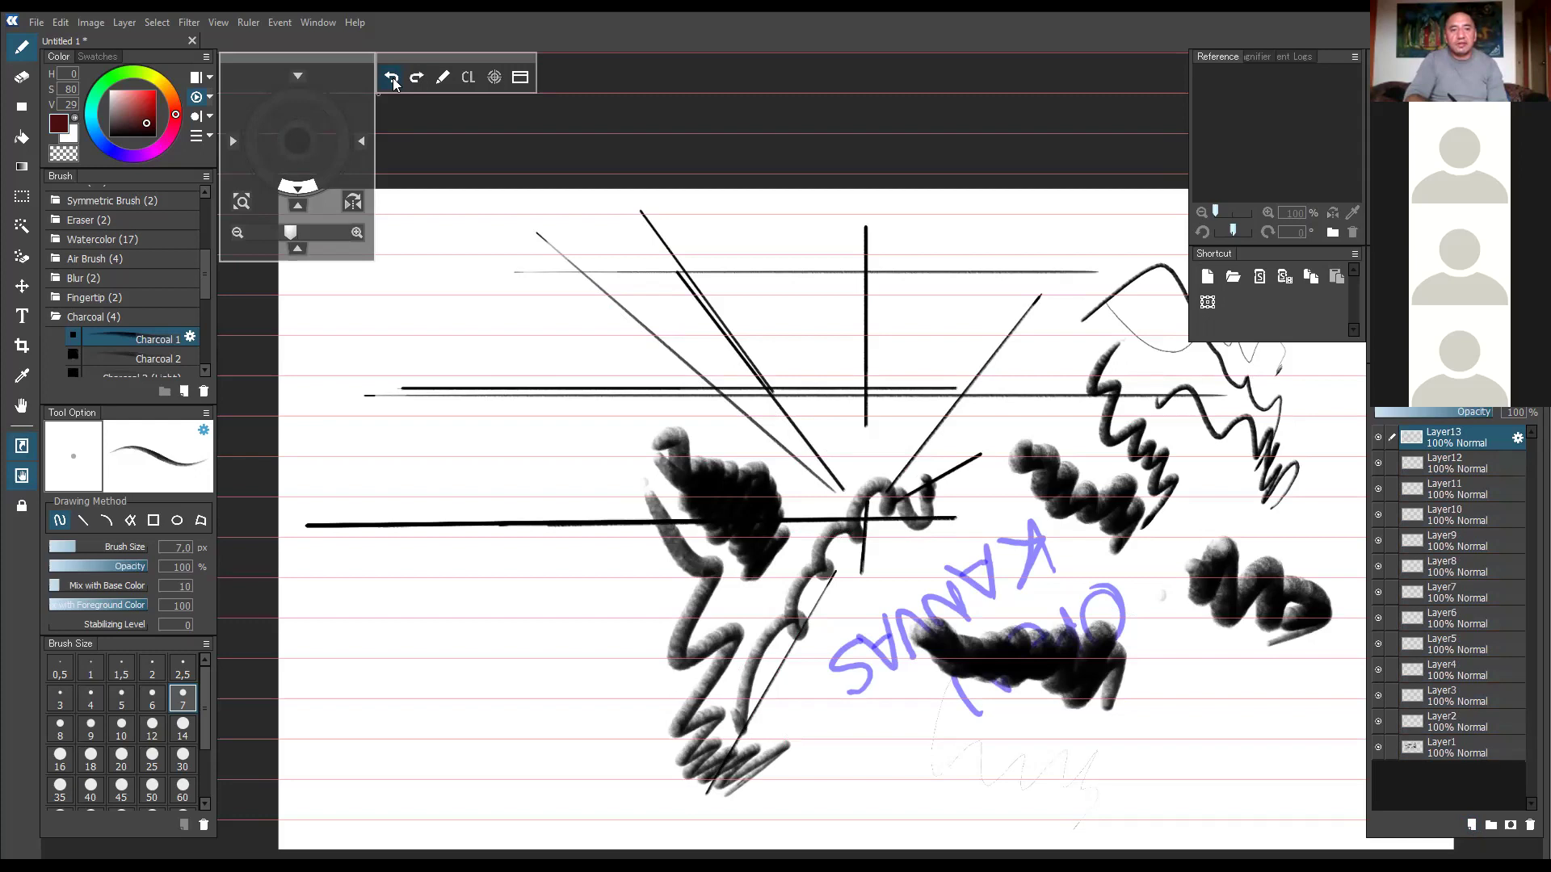
{"action": "left_click", "coordinate": [394, 80]}
{"action": "left_click", "coordinate": [394, 80]}
{"action": "left_click", "coordinate": [393, 81]}
{"action": "left_click", "coordinate": [394, 82]}
{"action": "left_click", "coordinate": [394, 82]}
{"action": "left_click", "coordinate": [394, 81]}
{"action": "left_click", "coordinate": [393, 81]}
{"action": "left_click", "coordinate": [393, 82]}
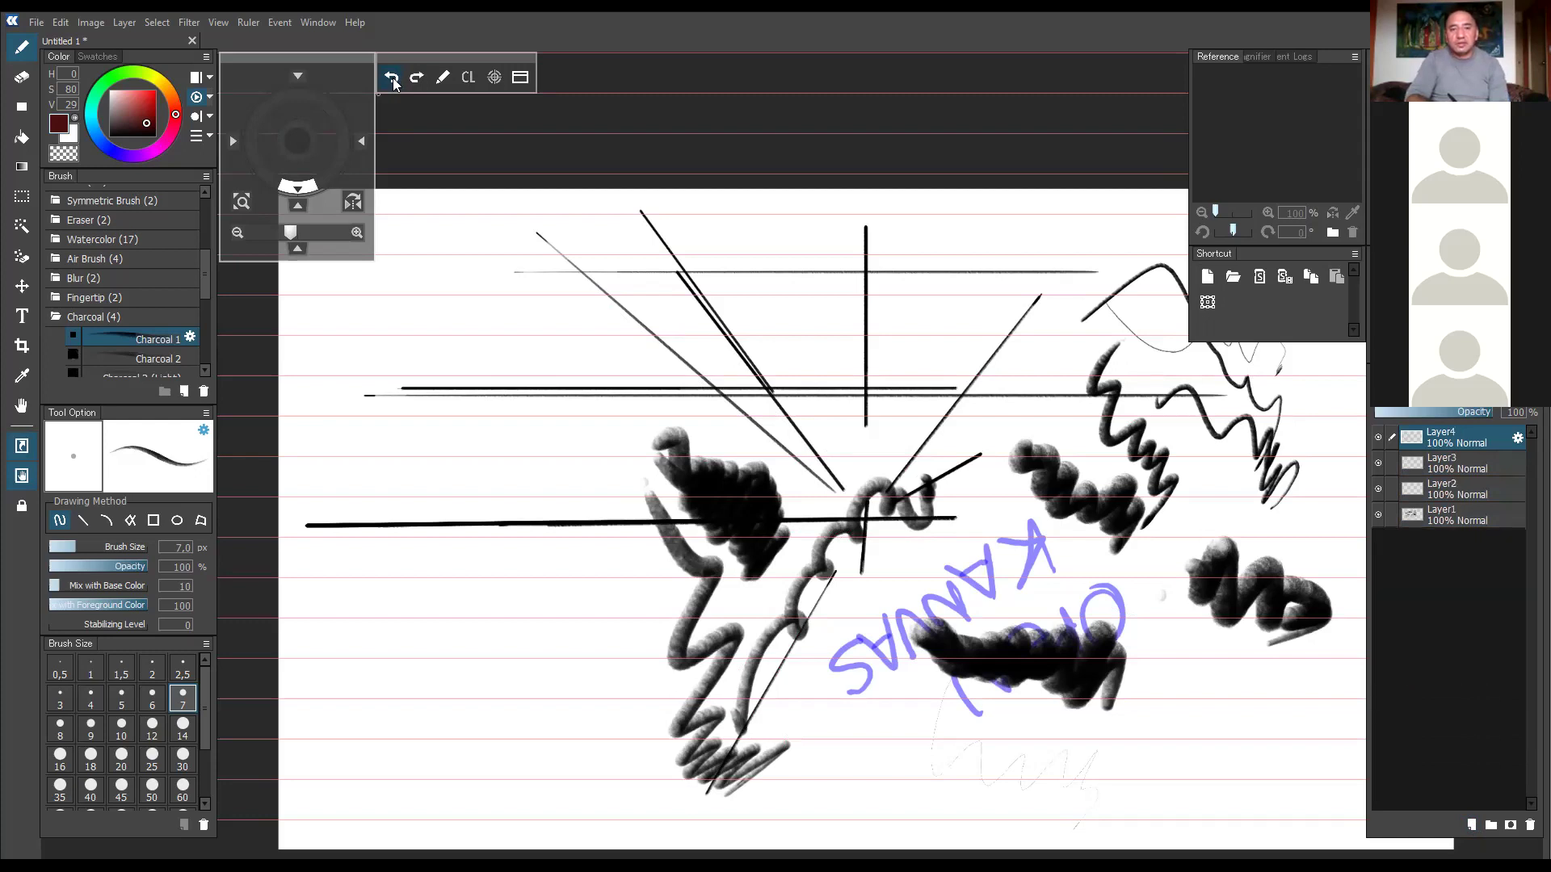
{"action": "left_click", "coordinate": [394, 82]}
{"action": "left_click", "coordinate": [394, 82]}
{"action": "left_click", "coordinate": [395, 83]}
Undo the ruler lines and all charcoal strokes, back to only the blue lettering.
{"action": "left_click", "coordinate": [395, 83]}
{"action": "left_click", "coordinate": [394, 84]}
{"action": "left_click", "coordinate": [393, 85]}
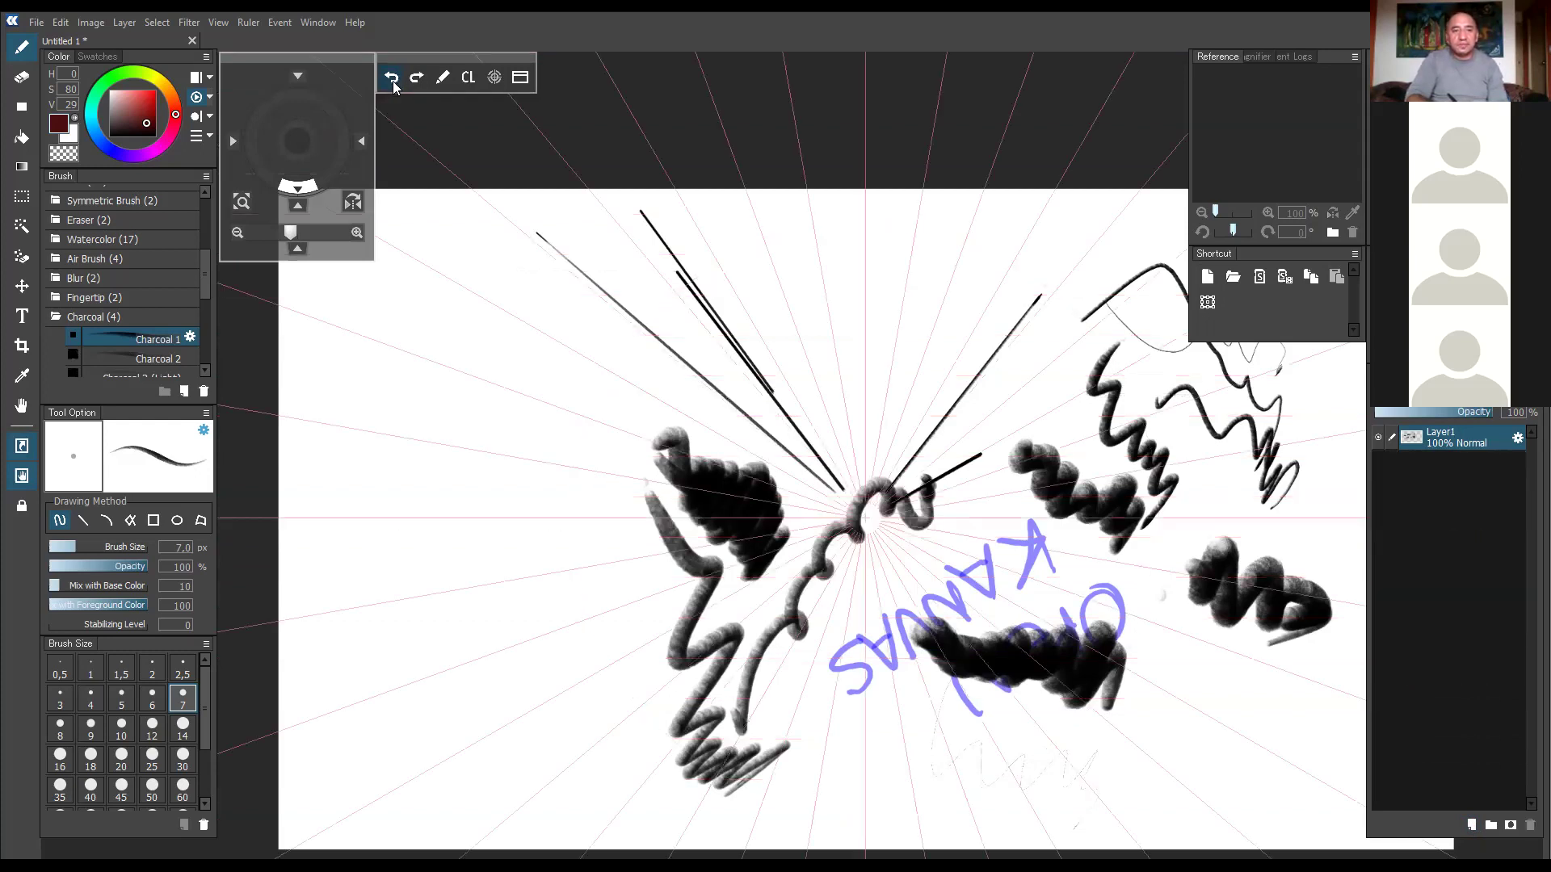
{"action": "left_click", "coordinate": [393, 87]}
{"action": "left_click", "coordinate": [393, 88]}
{"action": "left_click", "coordinate": [391, 84]}
{"action": "left_click", "coordinate": [391, 84]}
{"action": "left_click", "coordinate": [391, 84]}
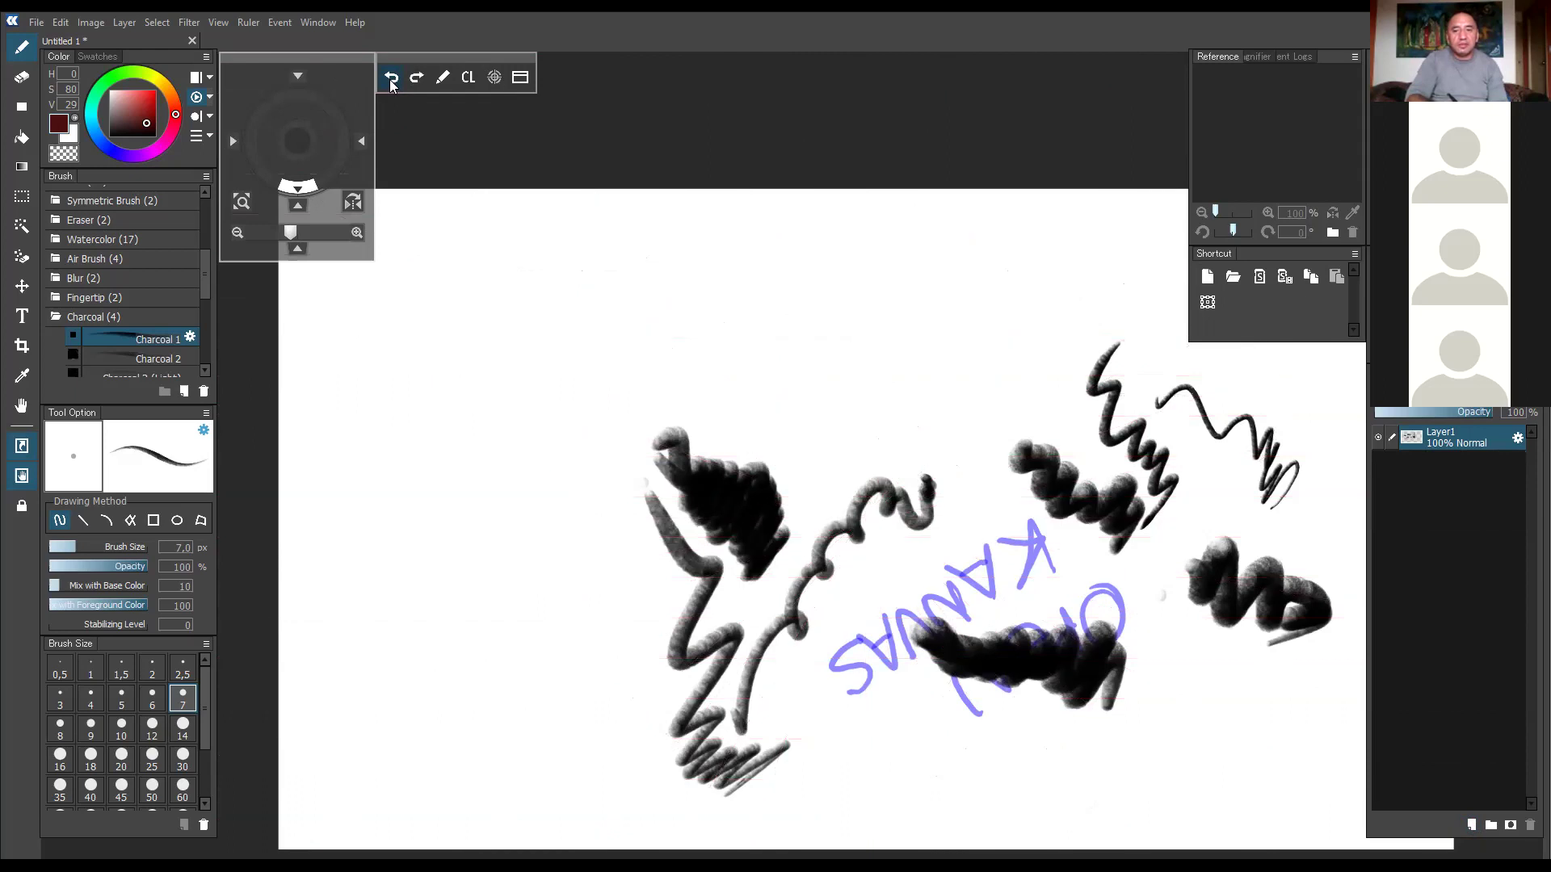
{"action": "left_click", "coordinate": [391, 84]}
{"action": "left_click", "coordinate": [391, 84]}
{"action": "left_click", "coordinate": [391, 84]}
{"action": "left_click", "coordinate": [391, 84]}
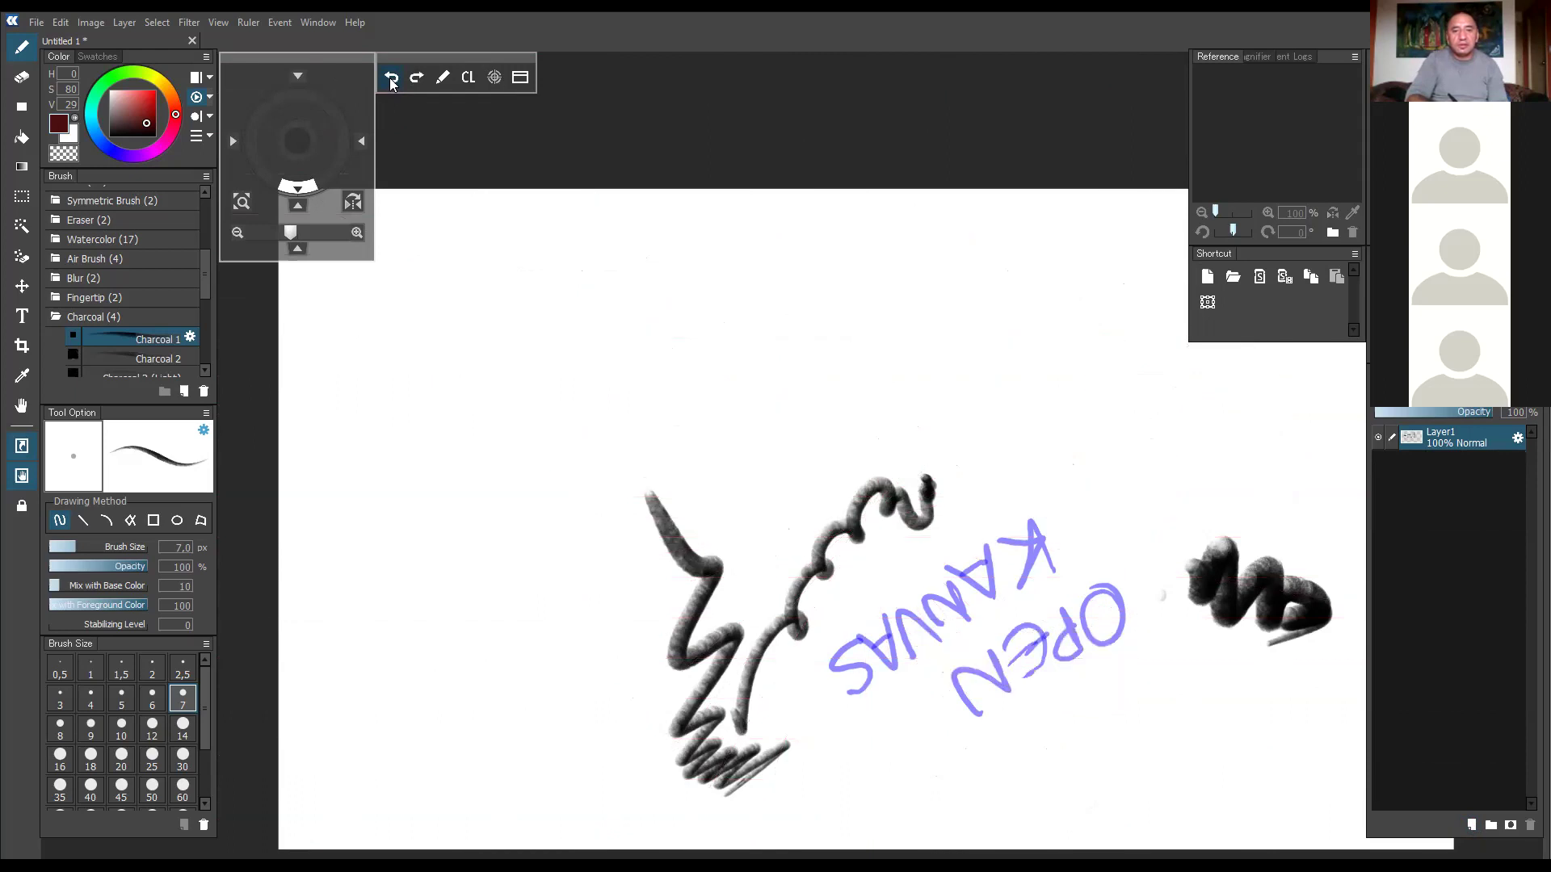
{"action": "left_click", "coordinate": [391, 84]}
{"action": "left_click", "coordinate": [391, 84]}
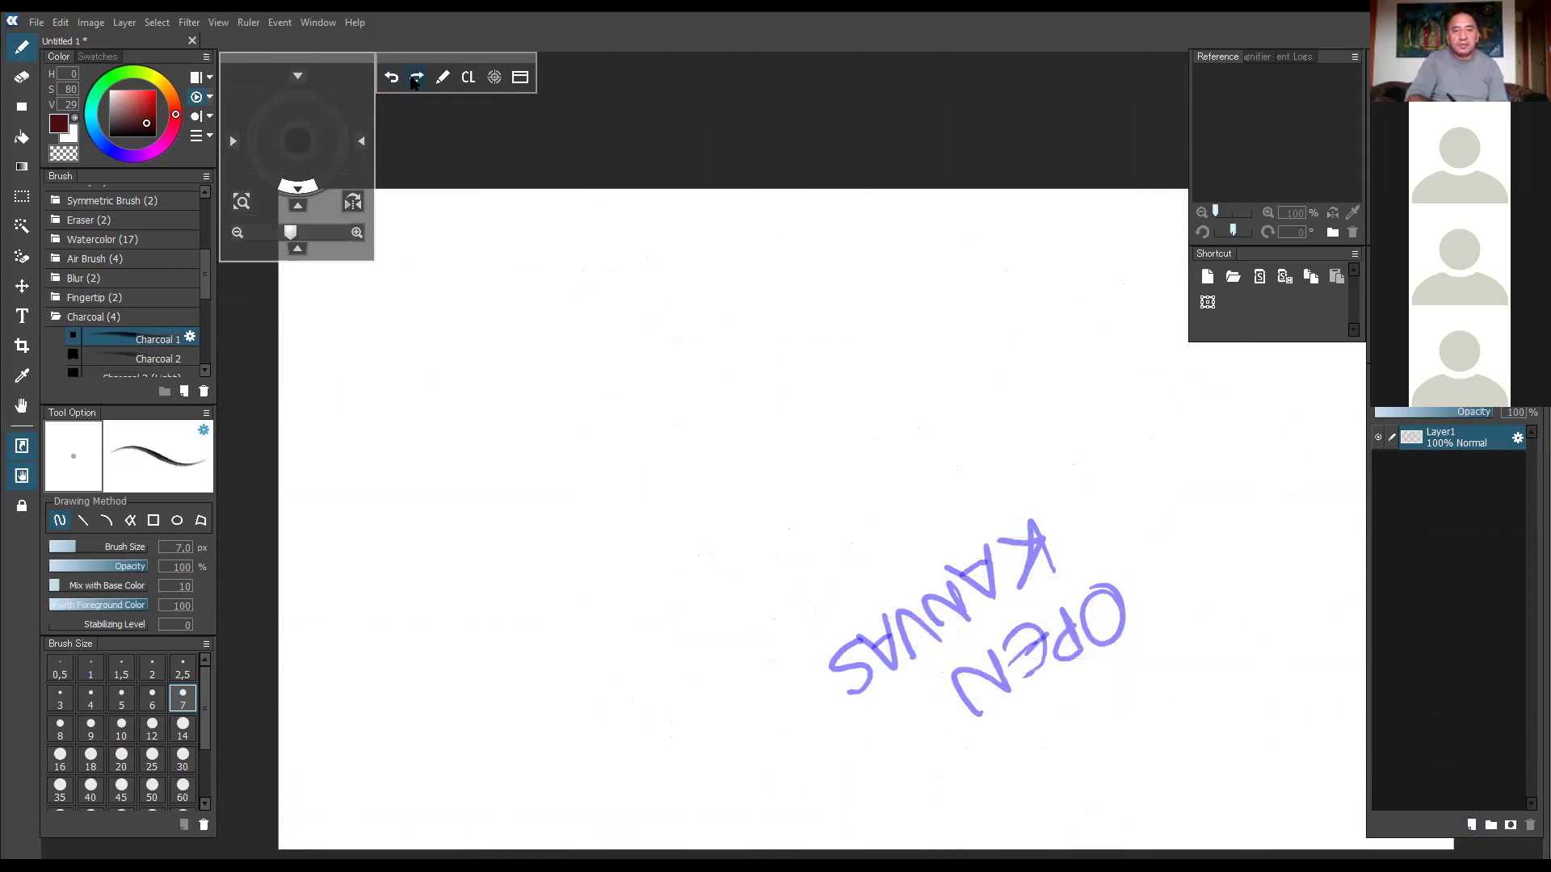
Redo the charcoal strokes and first radial lines, and undo back to just after the faint 0.5 px stroke.
{"action": "left_click", "coordinate": [416, 78]}
{"action": "left_click", "coordinate": [416, 78]}
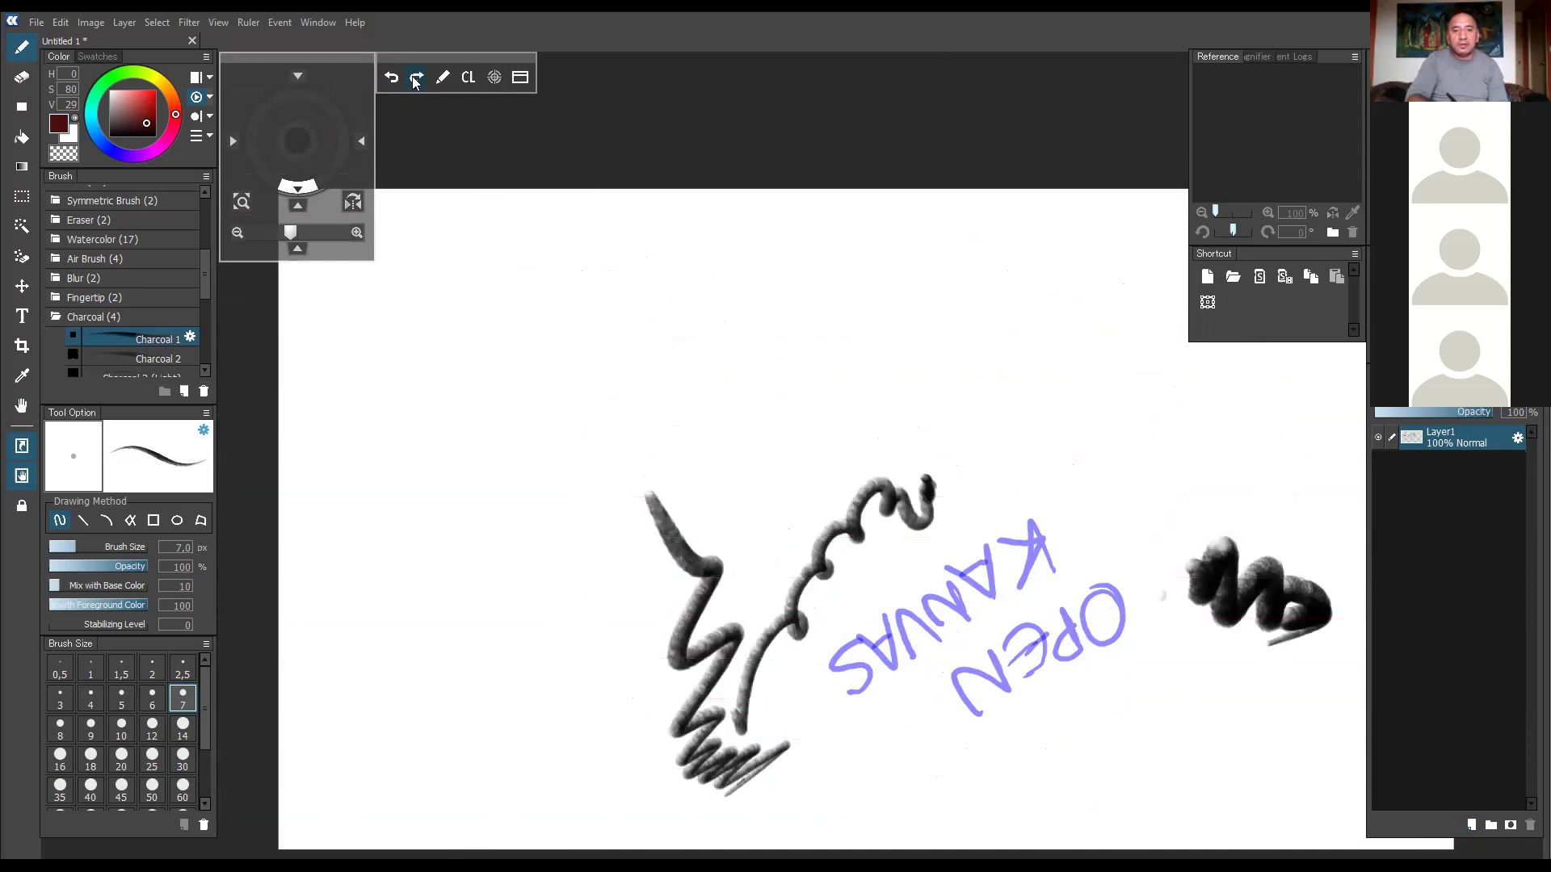
{"action": "left_click", "coordinate": [416, 78]}
{"action": "left_click", "coordinate": [416, 79]}
{"action": "left_click", "coordinate": [417, 79]}
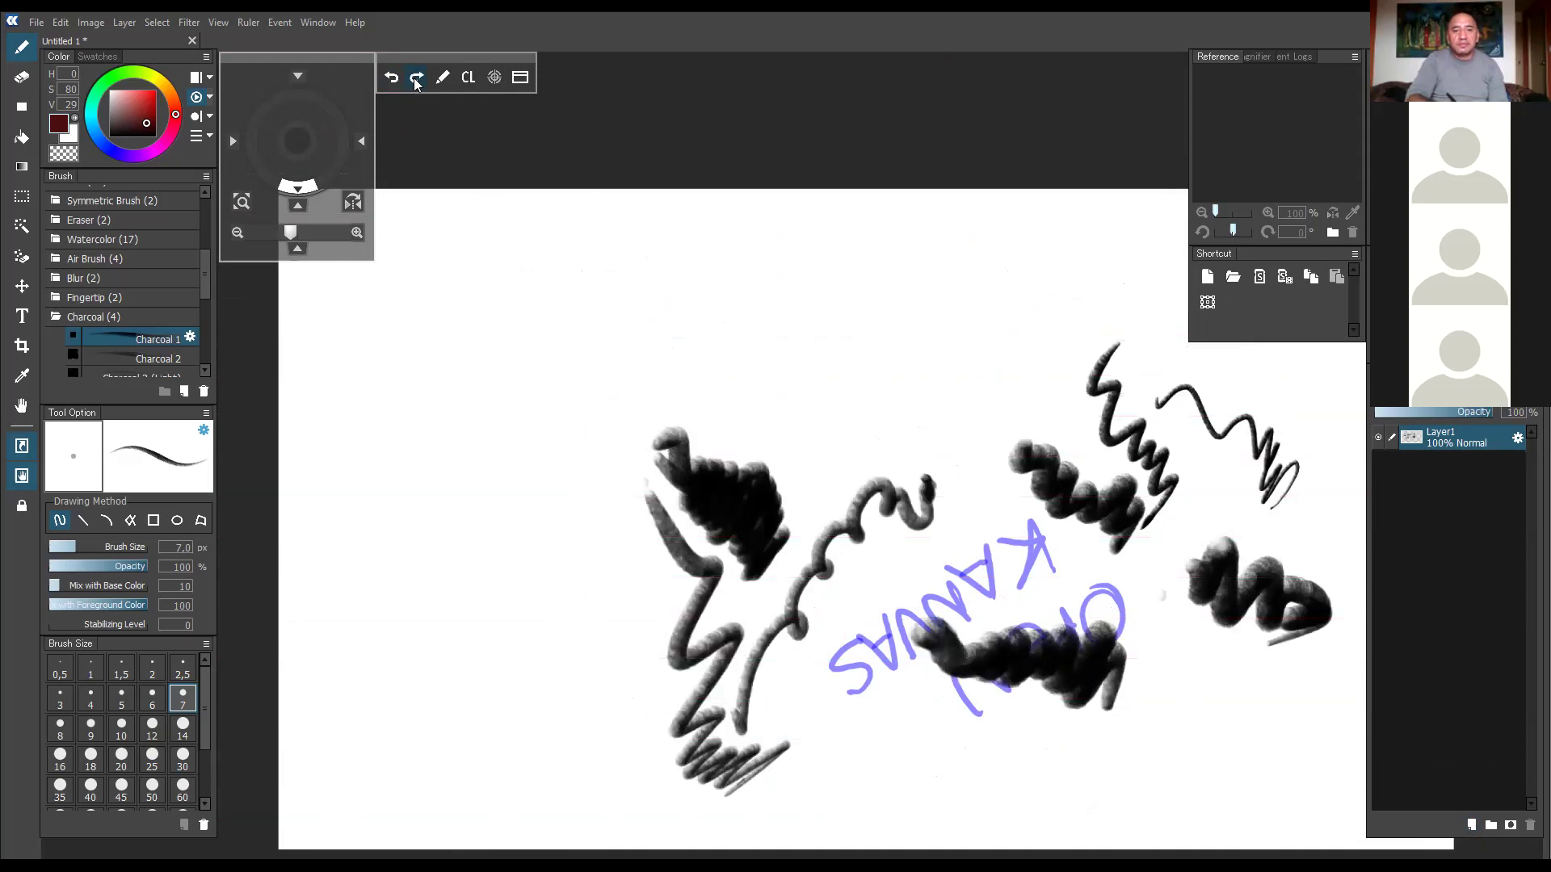
{"action": "left_click", "coordinate": [416, 81]}
{"action": "left_click", "coordinate": [416, 80]}
{"action": "left_click", "coordinate": [417, 80]}
{"action": "left_click", "coordinate": [417, 80]}
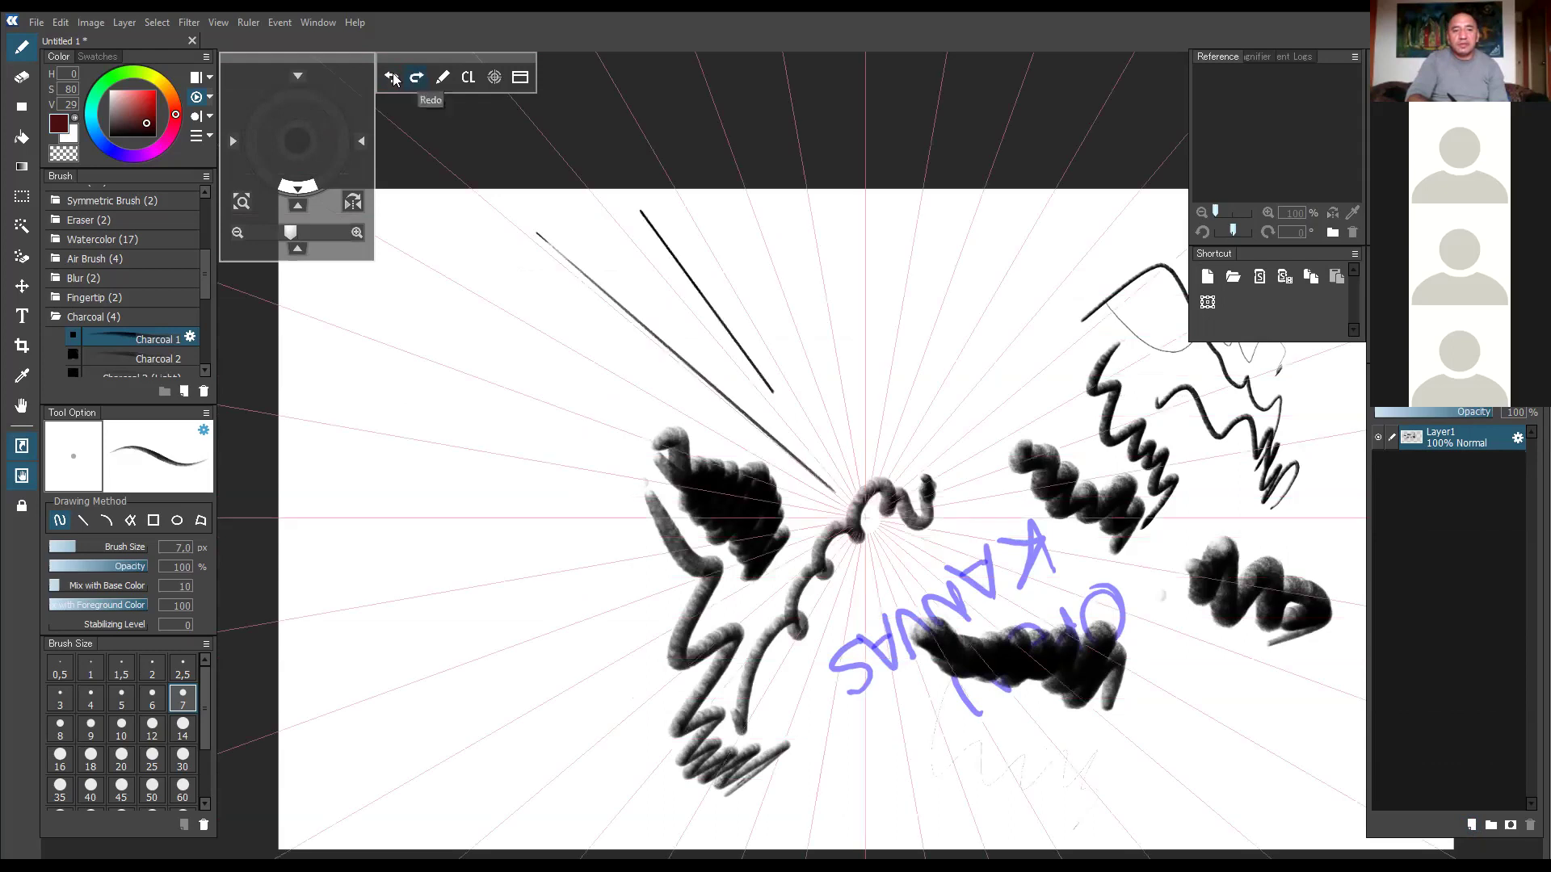
{"action": "left_click", "coordinate": [396, 81]}
{"action": "left_click", "coordinate": [394, 80]}
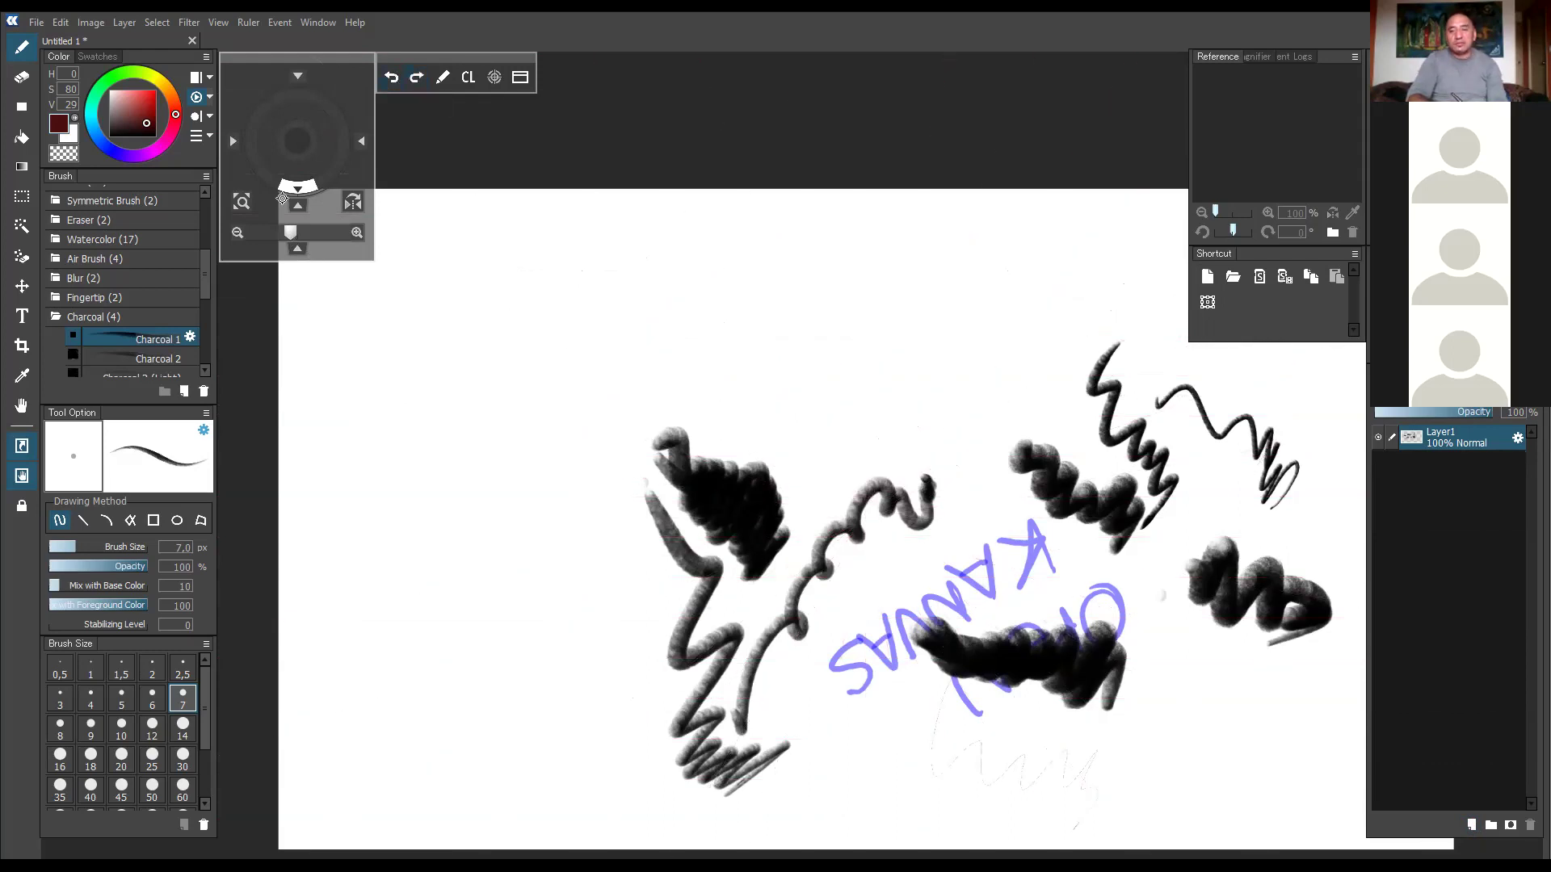
Zoom the canvas in and back out until it is fully in view, and flip the view horizontally.
{"action": "left_click", "coordinate": [318, 228]}
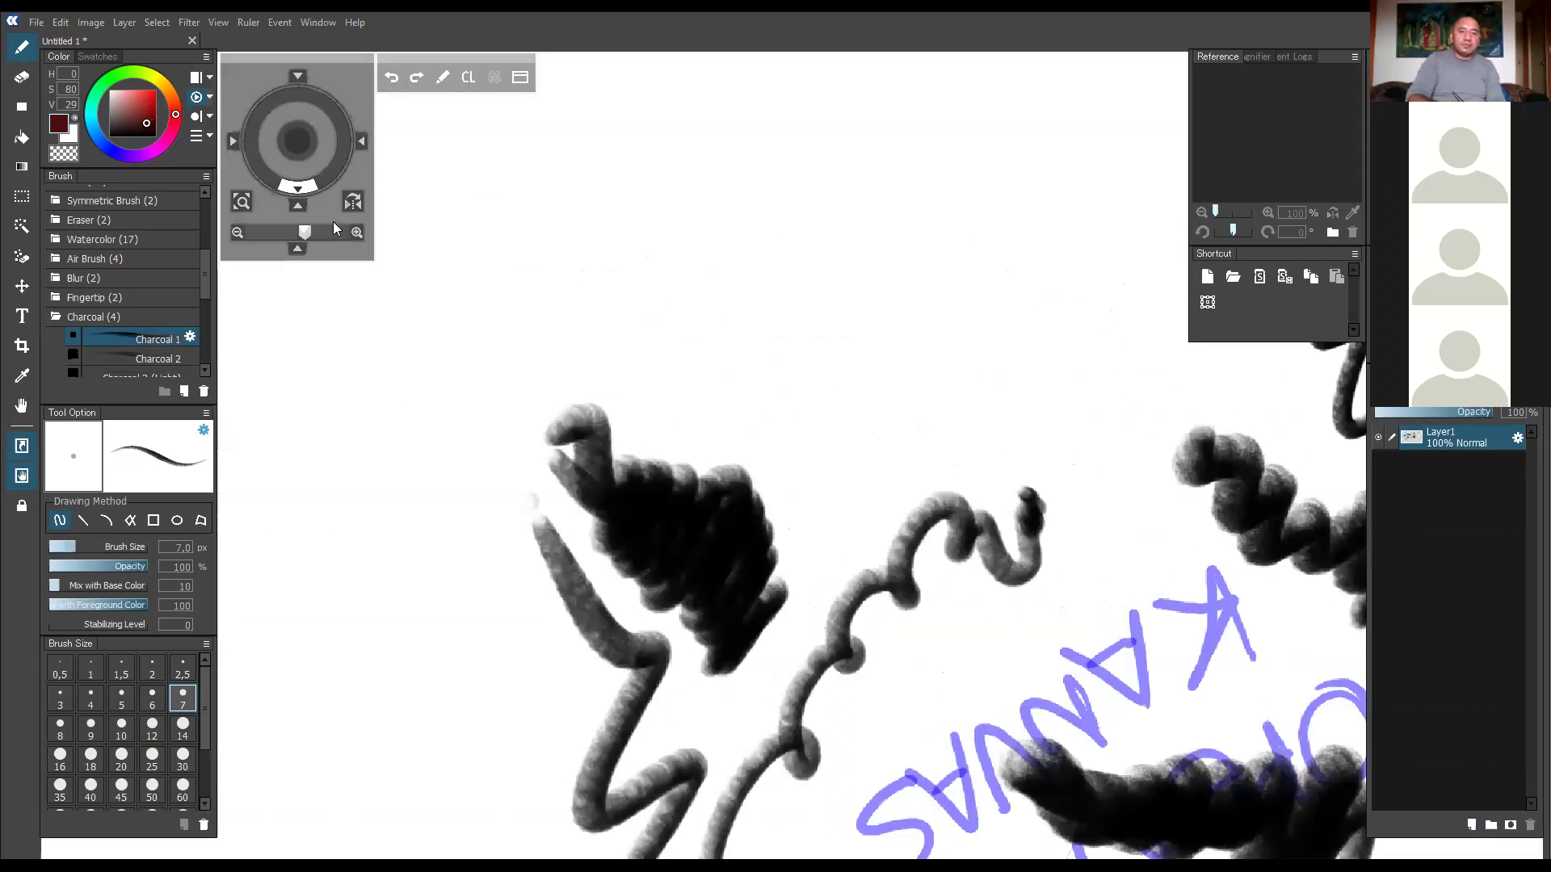
{"action": "left_click_drag", "start_coordinate": [313, 222], "coordinate": [296, 226]}
{"action": "left_click", "coordinate": [268, 233]}
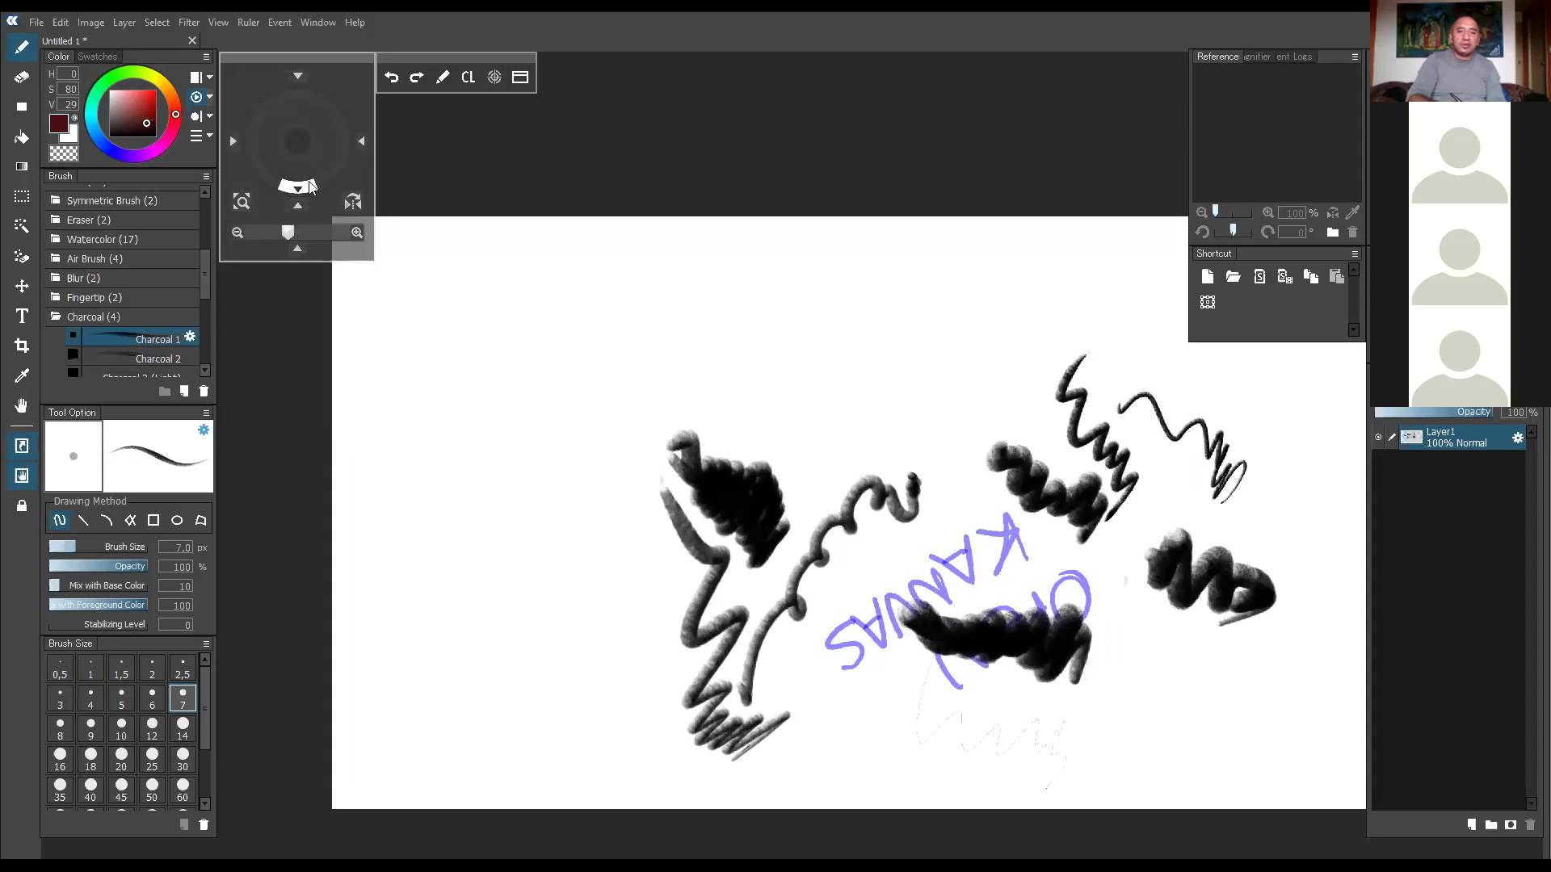
{"action": "scroll", "coordinate": [352, 207], "scroll_direction": "down", "scroll_amount": 1}
{"action": "left_click", "coordinate": [352, 203]}
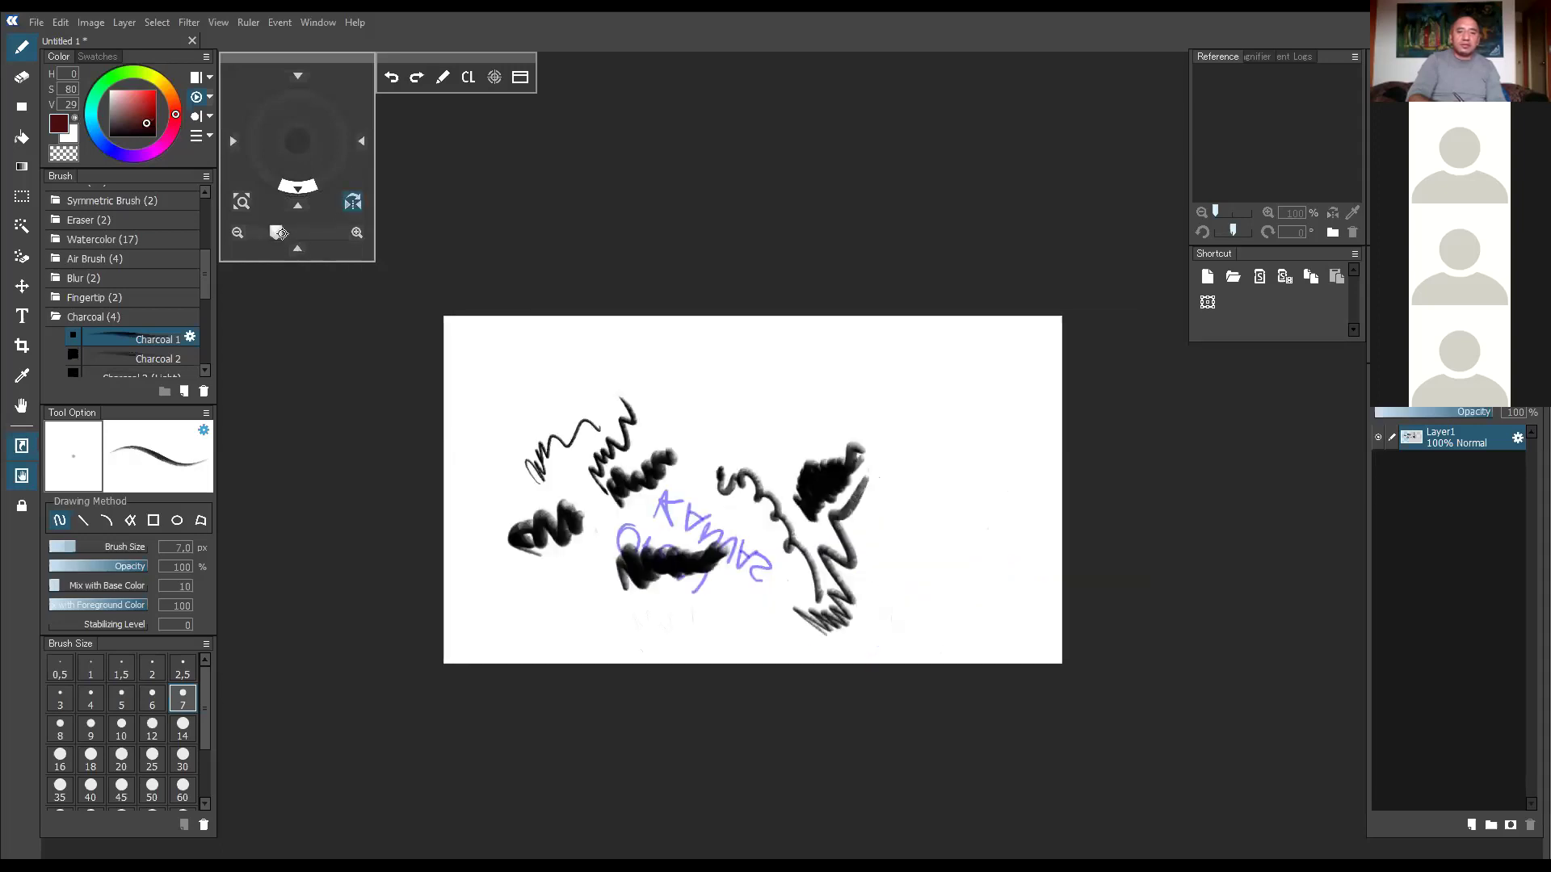
Zoom in on the strokes, toggle the horizontal flip of the view, and rotate the canvas to several different angles.
{"action": "scroll", "coordinate": [353, 206], "scroll_direction": "up", "scroll_amount": 2}
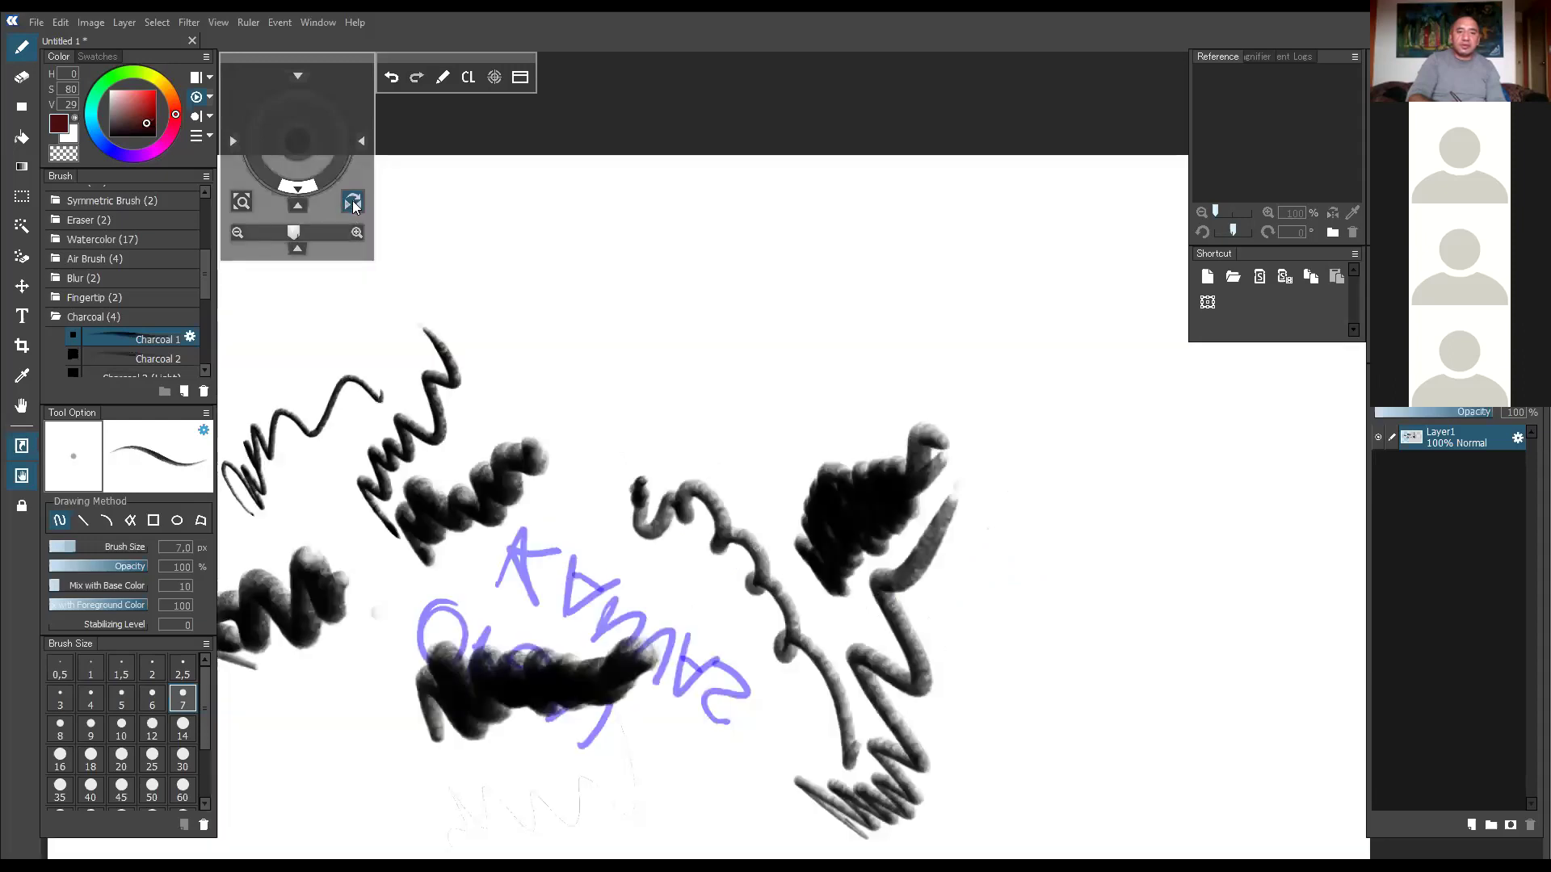
{"action": "left_click", "coordinate": [354, 207]}
{"action": "left_click", "coordinate": [354, 207]}
{"action": "left_click", "coordinate": [354, 208]}
{"action": "mouse_move", "coordinate": [313, 185]}
{"action": "left_mouse_down"}
{"action": "mouse_move", "coordinate": [323, 149]}
{"action": "mouse_move", "coordinate": [276, 126]}
{"action": "mouse_move", "coordinate": [290, 154]}
{"action": "mouse_move", "coordinate": [291, 134]}
{"action": "mouse_move", "coordinate": [323, 153]}
{"action": "mouse_move", "coordinate": [337, 144]}
{"action": "left_mouse_up"}
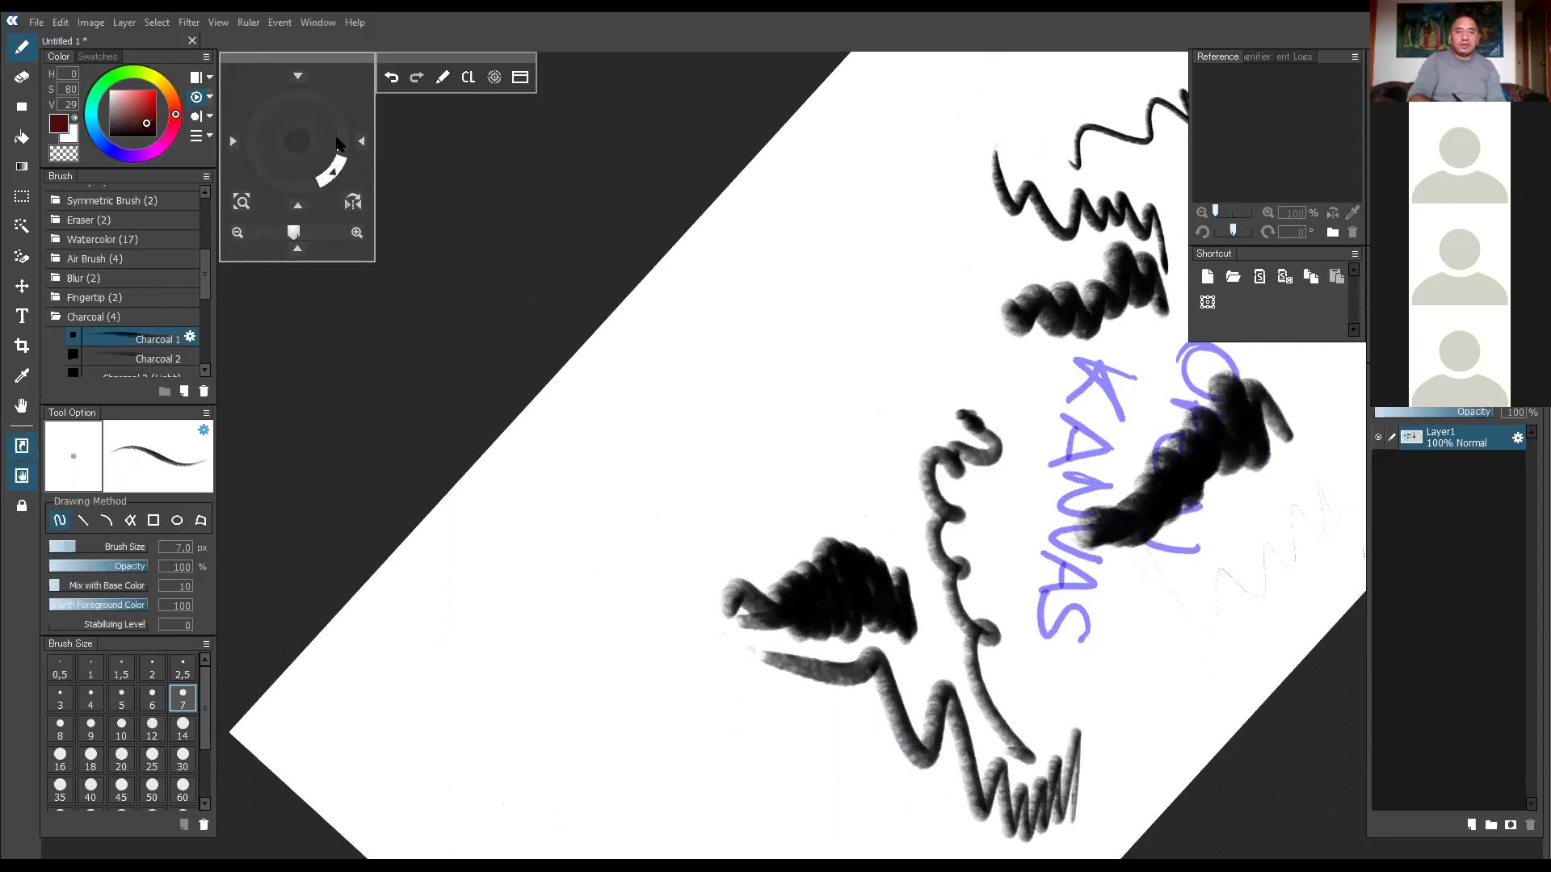
{"action": "left_click", "coordinate": [276, 126]}
{"action": "left_click", "coordinate": [294, 118]}
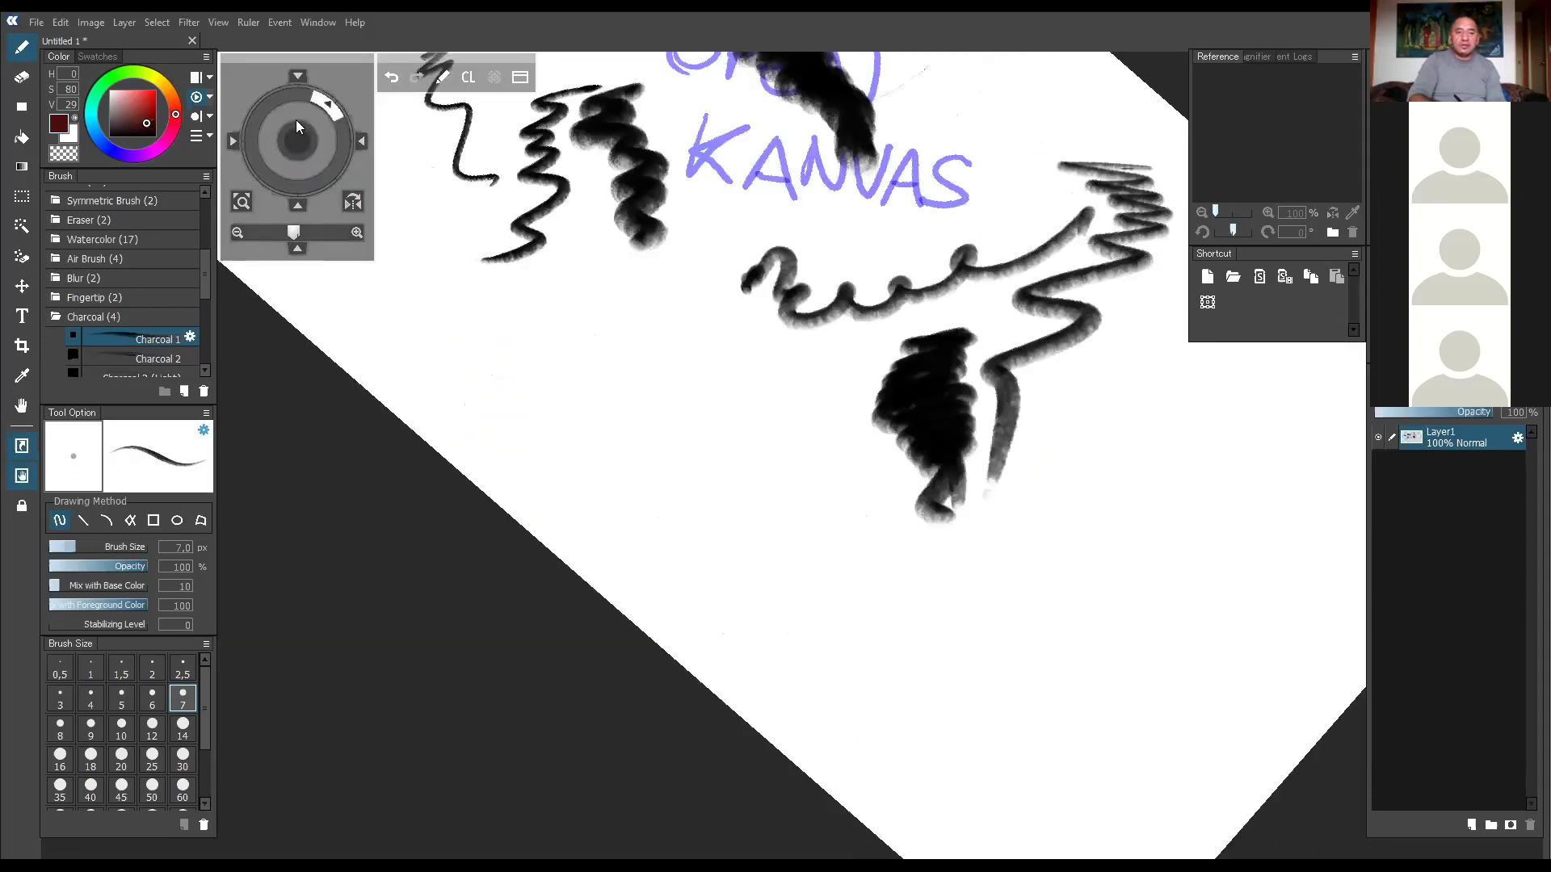
{"action": "left_click_drag", "start_coordinate": [291, 180], "coordinate": [296, 109]}
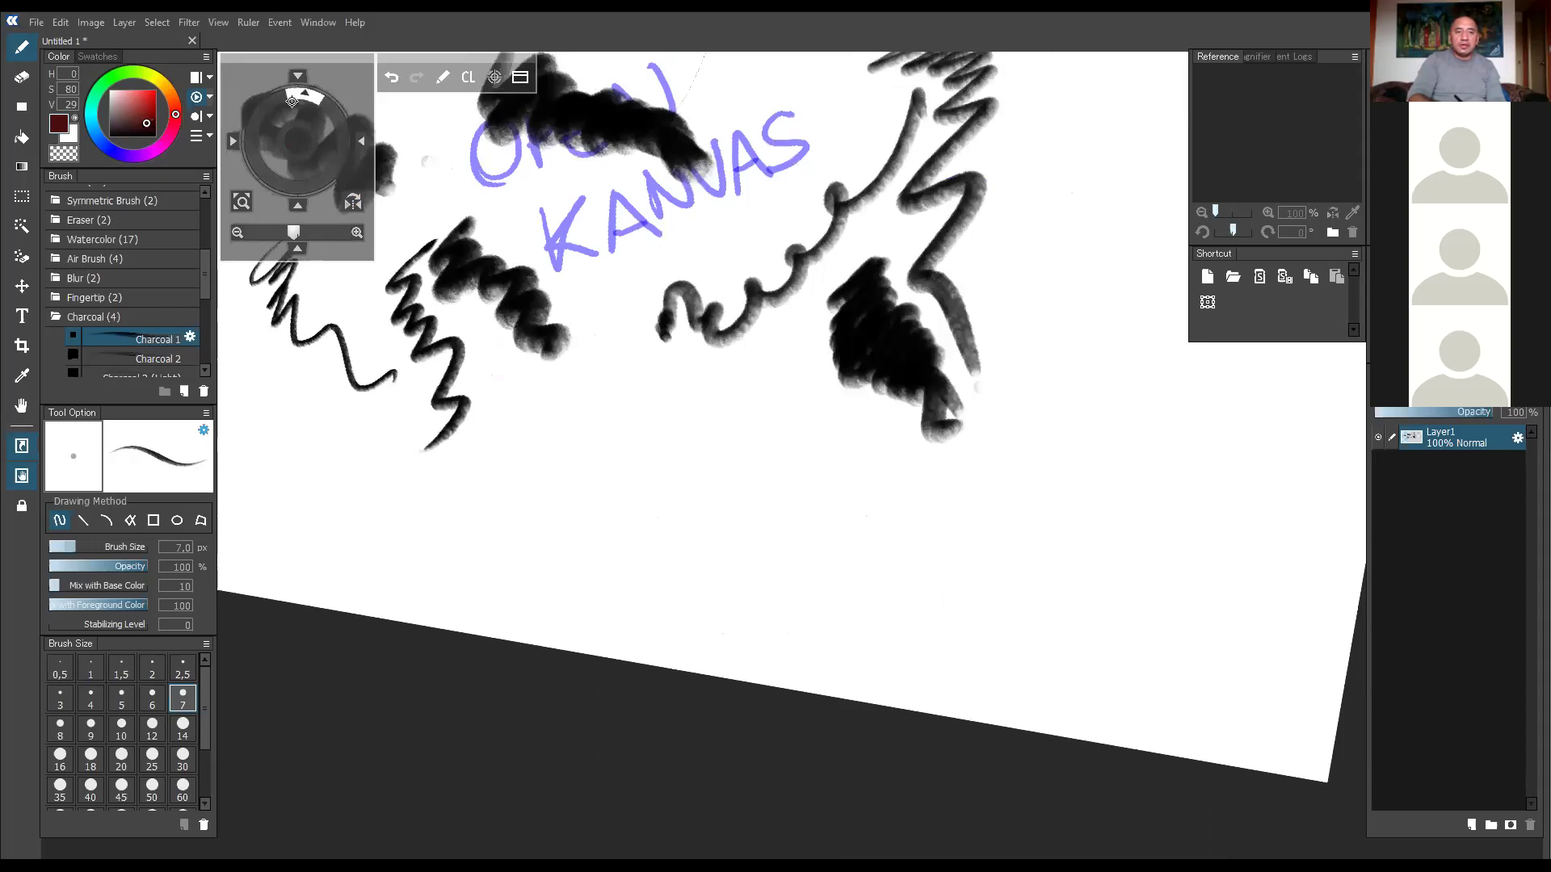
{"action": "left_click_drag", "start_coordinate": [297, 99], "coordinate": [294, 95]}
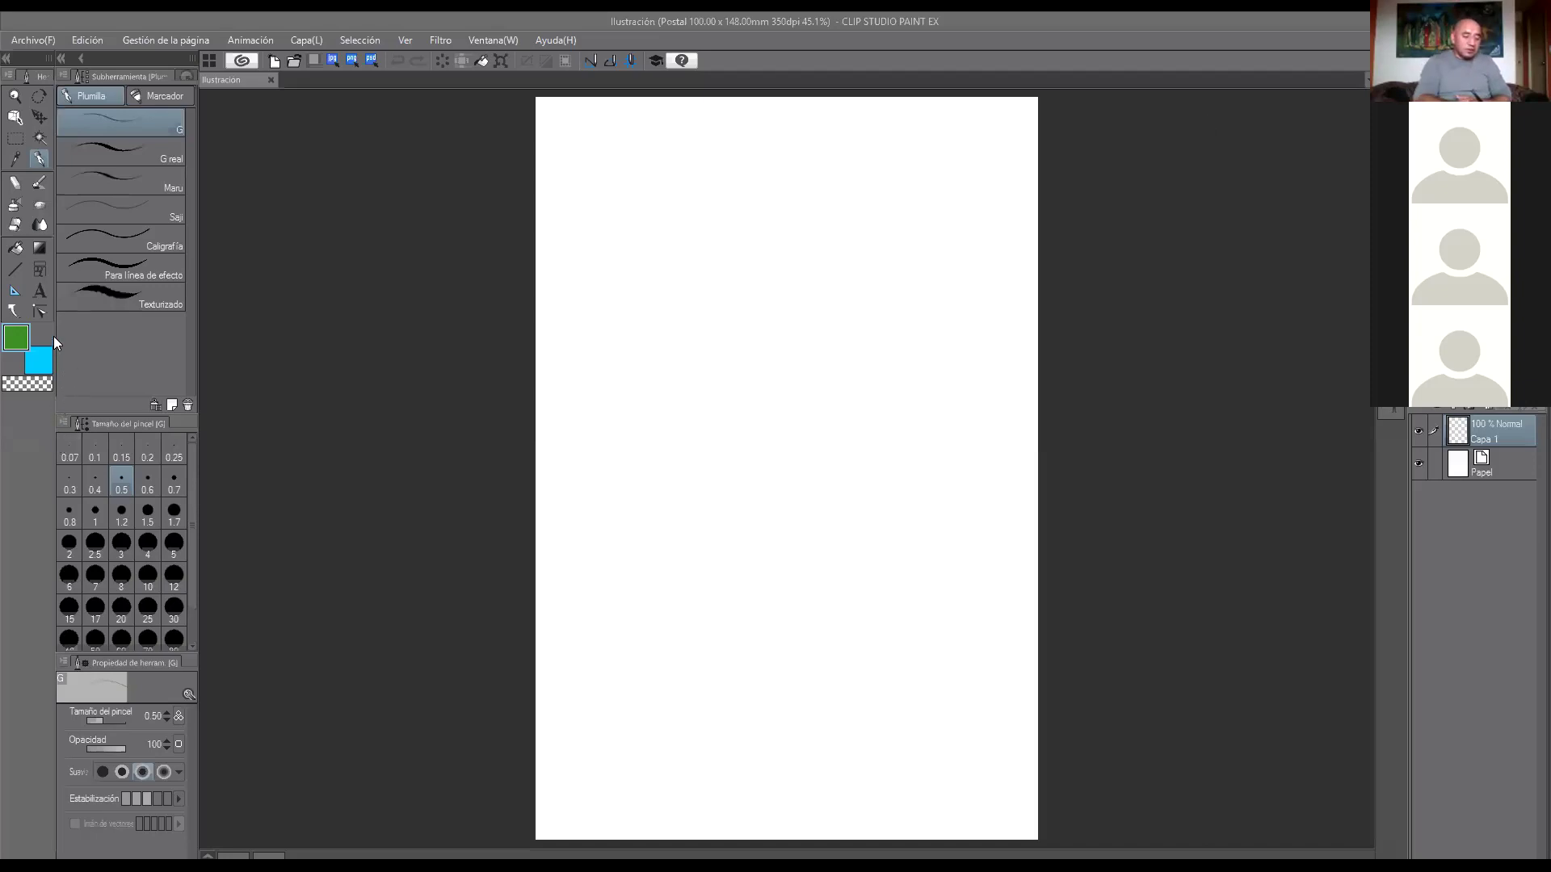
Switch to Clip Studio Paint, narrow the tool palette to one column, and handwrite CLIP STUDIO PAINT in green with the G pen.
{"action": "left_click_drag", "start_coordinate": [54, 336], "coordinate": [18, 331]}
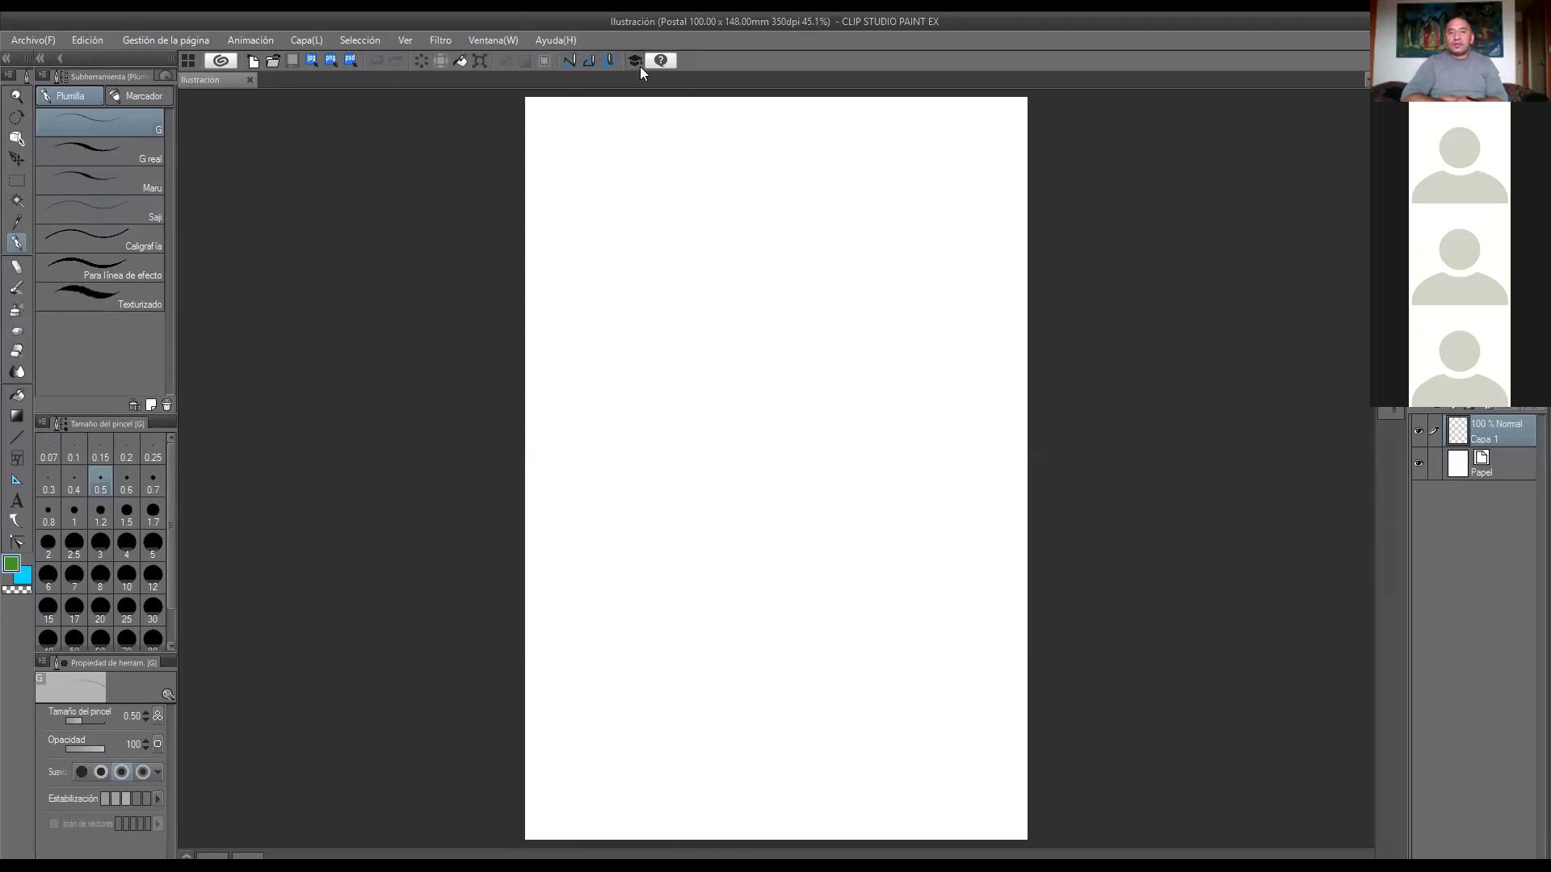
{"action": "mouse_move", "coordinate": [614, 177]}
{"action": "left_mouse_down"}
{"action": "mouse_move", "coordinate": [598, 219]}
{"action": "mouse_move", "coordinate": [661, 213]}
{"action": "left_mouse_up"}
{"action": "mouse_move", "coordinate": [652, 158]}
{"action": "left_mouse_down"}
{"action": "mouse_move", "coordinate": [689, 166]}
{"action": "mouse_move", "coordinate": [683, 188]}
{"action": "left_mouse_up"}
{"action": "mouse_move", "coordinate": [657, 236]}
{"action": "left_mouse_down"}
{"action": "mouse_move", "coordinate": [641, 242]}
{"action": "mouse_move", "coordinate": [650, 276]}
{"action": "left_mouse_up"}
{"action": "mouse_move", "coordinate": [688, 238]}
{"action": "left_mouse_down"}
{"action": "mouse_move", "coordinate": [677, 271]}
{"action": "mouse_move", "coordinate": [686, 226]}
{"action": "mouse_move", "coordinate": [739, 229]}
{"action": "mouse_move", "coordinate": [732, 250]}
{"action": "left_mouse_up"}
{"action": "mouse_move", "coordinate": [752, 202]}
{"action": "left_mouse_down"}
{"action": "mouse_move", "coordinate": [749, 235]}
{"action": "mouse_move", "coordinate": [739, 190]}
{"action": "mouse_move", "coordinate": [786, 194]}
{"action": "mouse_move", "coordinate": [784, 211]}
{"action": "left_mouse_up"}
{"action": "mouse_move", "coordinate": [717, 301]}
{"action": "left_mouse_down"}
{"action": "mouse_move", "coordinate": [730, 332]}
{"action": "mouse_move", "coordinate": [730, 285]}
{"action": "mouse_move", "coordinate": [762, 293]}
{"action": "left_mouse_up"}
{"action": "mouse_move", "coordinate": [785, 277]}
{"action": "left_mouse_down"}
{"action": "mouse_move", "coordinate": [778, 297]}
{"action": "mouse_move", "coordinate": [769, 263]}
{"action": "mouse_move", "coordinate": [790, 260]}
{"action": "left_mouse_up"}
{"action": "mouse_move", "coordinate": [790, 260]}
{"action": "left_mouse_down"}
{"action": "mouse_move", "coordinate": [810, 232]}
{"action": "mouse_move", "coordinate": [825, 260]}
{"action": "mouse_move", "coordinate": [849, 202]}
{"action": "mouse_move", "coordinate": [889, 216]}
{"action": "mouse_move", "coordinate": [854, 292]}
{"action": "mouse_move", "coordinate": [893, 346]}
{"action": "left_mouse_up"}
{"action": "left_click", "coordinate": [849, 252]}
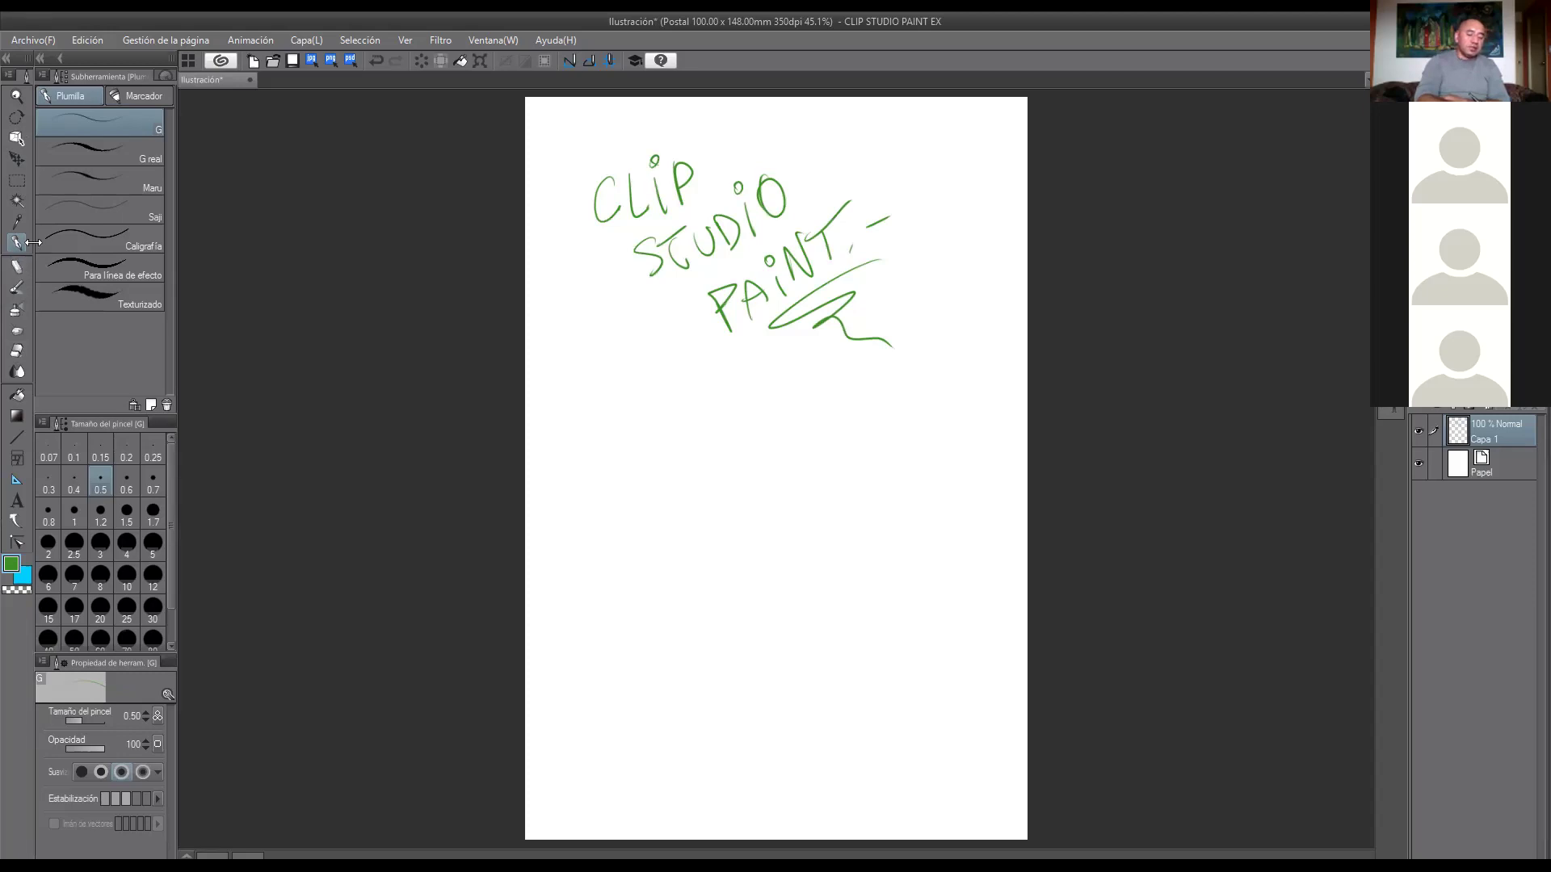
Test the Cera and Ruido pastel brushes with green strokes below the lettering and a black Ruido stroke beside them.
{"action": "key", "text": "p"}
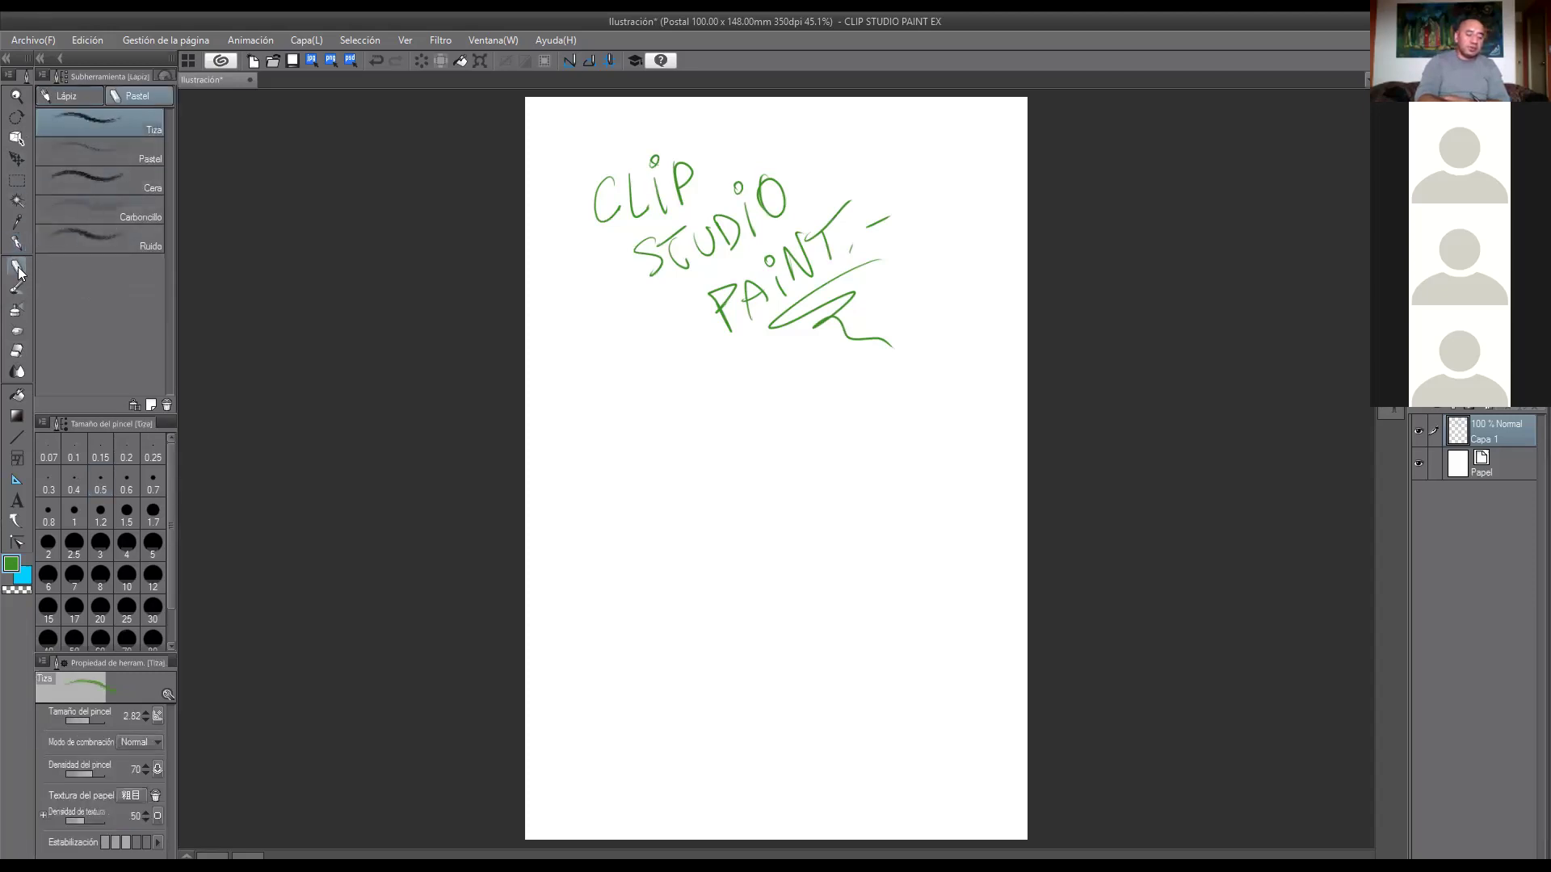
{"action": "left_click", "coordinate": [99, 177]}
{"action": "mouse_move", "coordinate": [685, 378]}
{"action": "left_mouse_down"}
{"action": "mouse_move", "coordinate": [651, 430]}
{"action": "mouse_move", "coordinate": [686, 472]}
{"action": "mouse_move", "coordinate": [816, 454]}
{"action": "mouse_move", "coordinate": [751, 533]}
{"action": "mouse_move", "coordinate": [838, 556]}
{"action": "mouse_move", "coordinate": [949, 467]}
{"action": "left_mouse_up"}
{"action": "left_click", "coordinate": [79, 232]}
{"action": "mouse_move", "coordinate": [615, 457]}
{"action": "left_mouse_down"}
{"action": "mouse_move", "coordinate": [675, 564]}
{"action": "mouse_move", "coordinate": [835, 583]}
{"action": "left_mouse_up"}
{"action": "left_click_drag", "start_coordinate": [921, 376], "coordinate": [927, 650]}
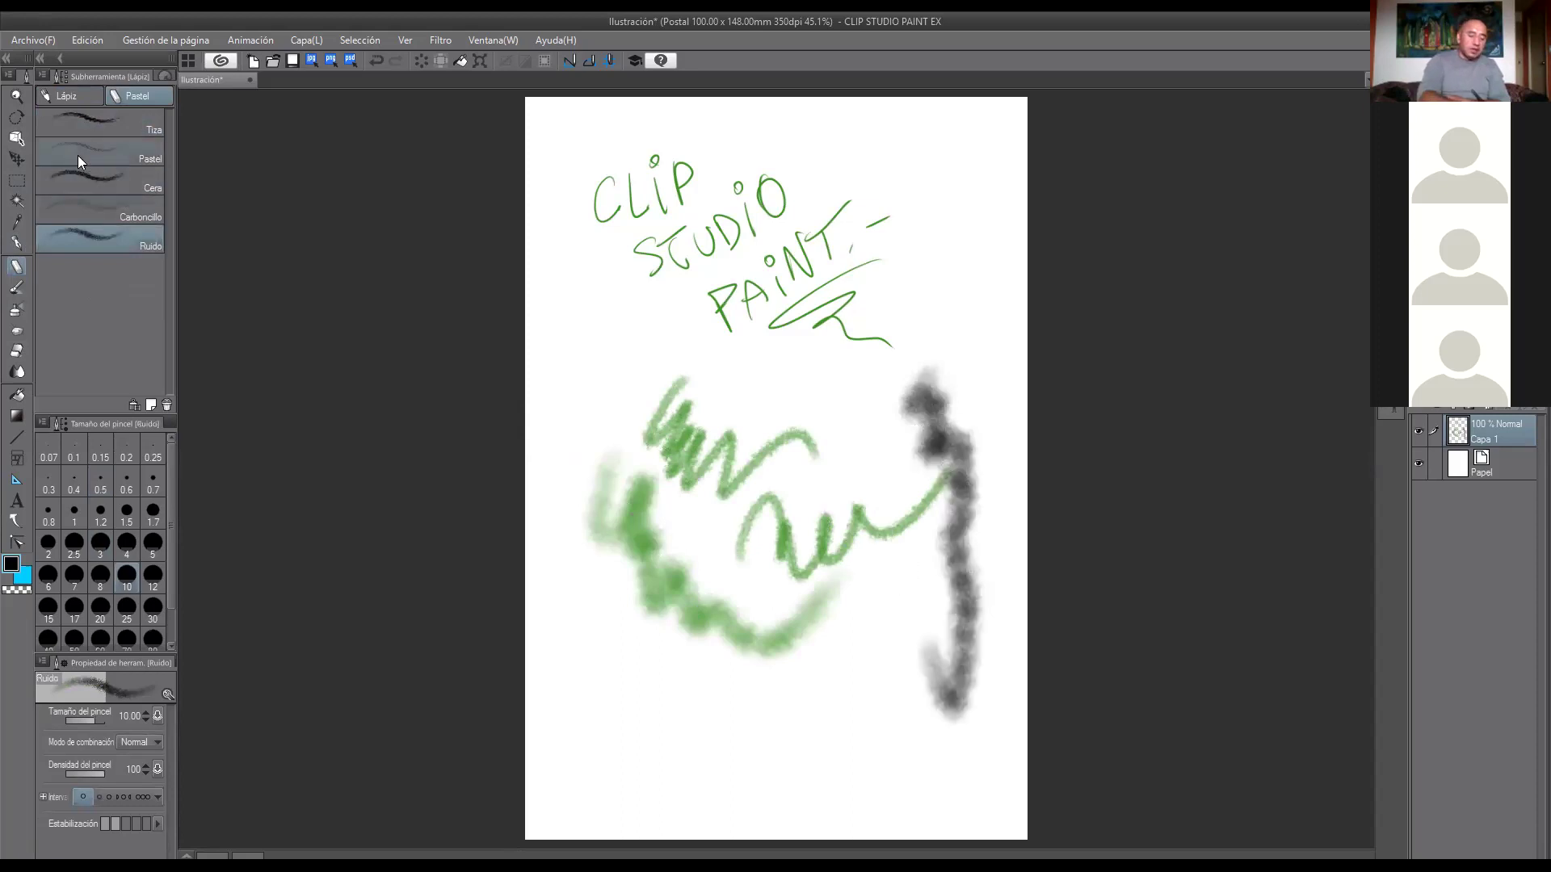
Scribble black chalk strokes across the page with the Tiza brush and add a thin looping line with the G pen.
{"action": "left_click", "coordinate": [88, 119]}
{"action": "mouse_move", "coordinate": [623, 353]}
{"action": "left_mouse_down"}
{"action": "mouse_move", "coordinate": [652, 370]}
{"action": "mouse_move", "coordinate": [664, 486]}
{"action": "mouse_move", "coordinate": [862, 363]}
{"action": "mouse_move", "coordinate": [943, 364]}
{"action": "mouse_move", "coordinate": [941, 226]}
{"action": "mouse_move", "coordinate": [1008, 133]}
{"action": "left_mouse_up"}
{"action": "mouse_move", "coordinate": [639, 597]}
{"action": "left_mouse_down"}
{"action": "mouse_move", "coordinate": [679, 562]}
{"action": "mouse_move", "coordinate": [696, 599]}
{"action": "mouse_move", "coordinate": [716, 583]}
{"action": "mouse_move", "coordinate": [789, 679]}
{"action": "mouse_move", "coordinate": [965, 682]}
{"action": "left_mouse_up"}
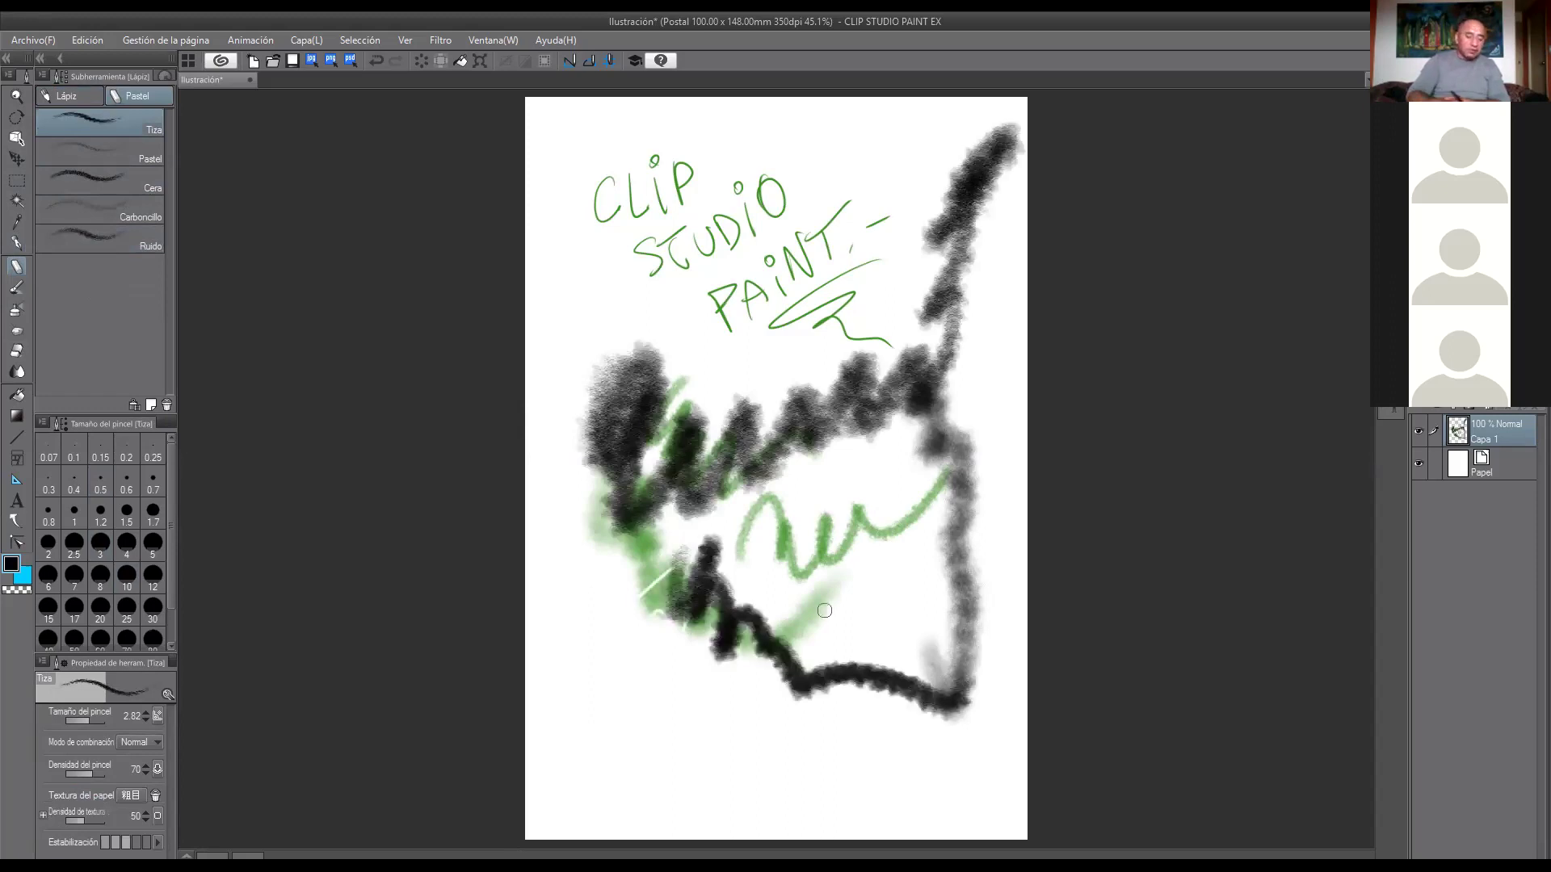
{"action": "left_click", "coordinate": [16, 242]}
{"action": "mouse_move", "coordinate": [557, 510]}
{"action": "left_mouse_down"}
{"action": "mouse_move", "coordinate": [607, 592]}
{"action": "mouse_move", "coordinate": [797, 579]}
{"action": "left_mouse_up"}
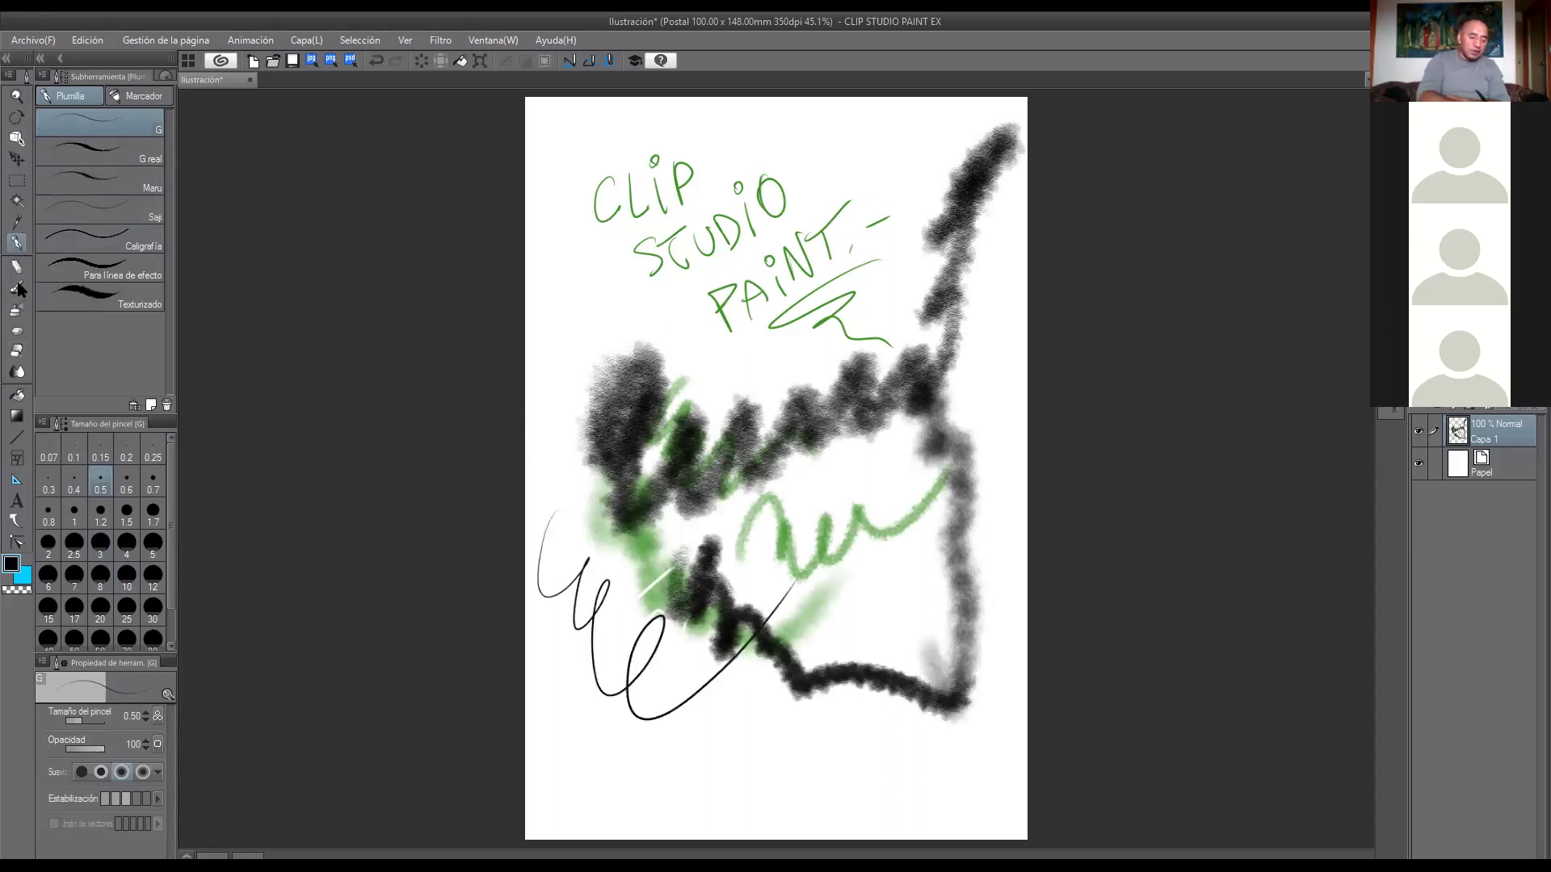
Test the watercolor brushes Pincel de superposición desigual and Diluido with teal strokes in the page's lower-left area.
{"action": "key", "text": "b"}
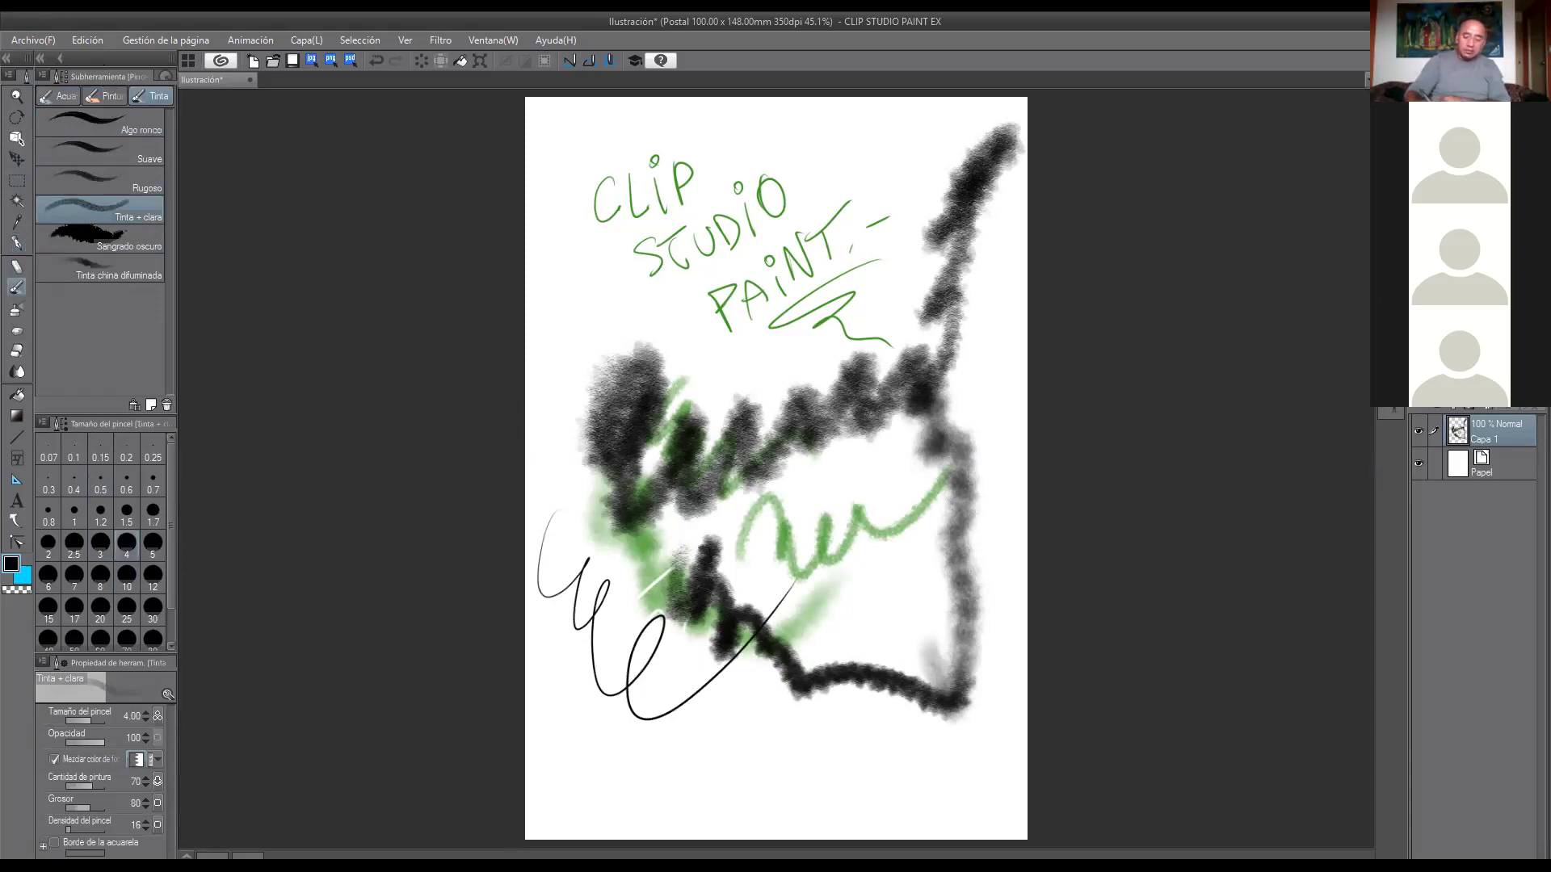
{"action": "left_click", "coordinate": [60, 97]}
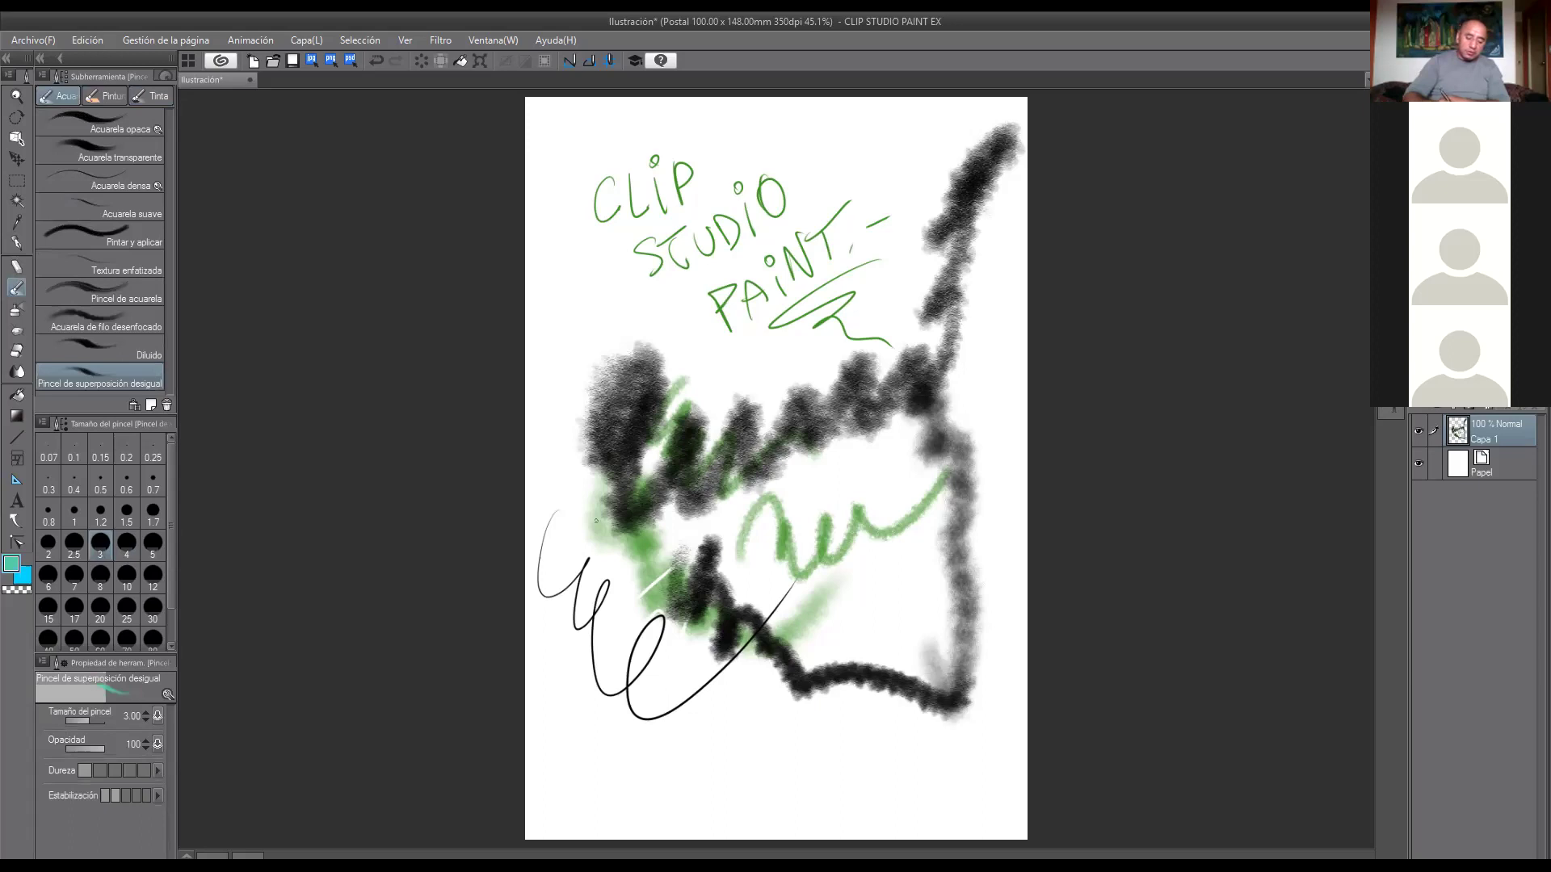
{"action": "left_click_drag", "start_coordinate": [587, 483], "coordinate": [565, 637]}
{"action": "mouse_move", "coordinate": [580, 700]}
{"action": "left_mouse_down"}
{"action": "mouse_move", "coordinate": [554, 780]}
{"action": "mouse_move", "coordinate": [614, 828]}
{"action": "left_mouse_up"}
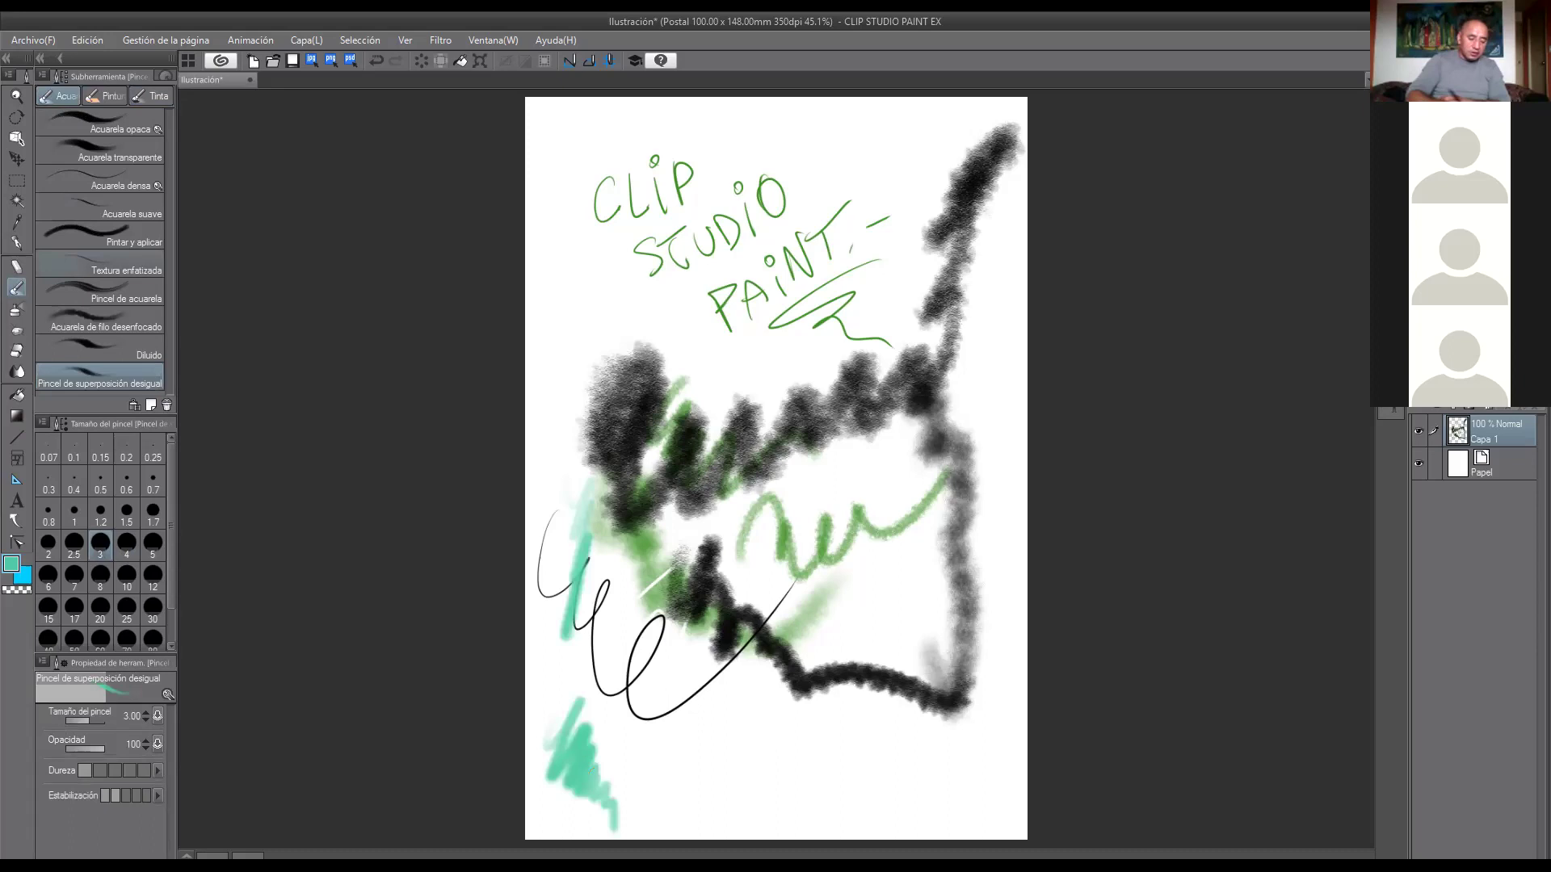
{"action": "left_click", "coordinate": [99, 349]}
{"action": "mouse_move", "coordinate": [604, 677]}
{"action": "left_mouse_down"}
{"action": "mouse_move", "coordinate": [655, 712]}
{"action": "mouse_move", "coordinate": [655, 757]}
{"action": "mouse_move", "coordinate": [679, 779]}
{"action": "left_mouse_up"}
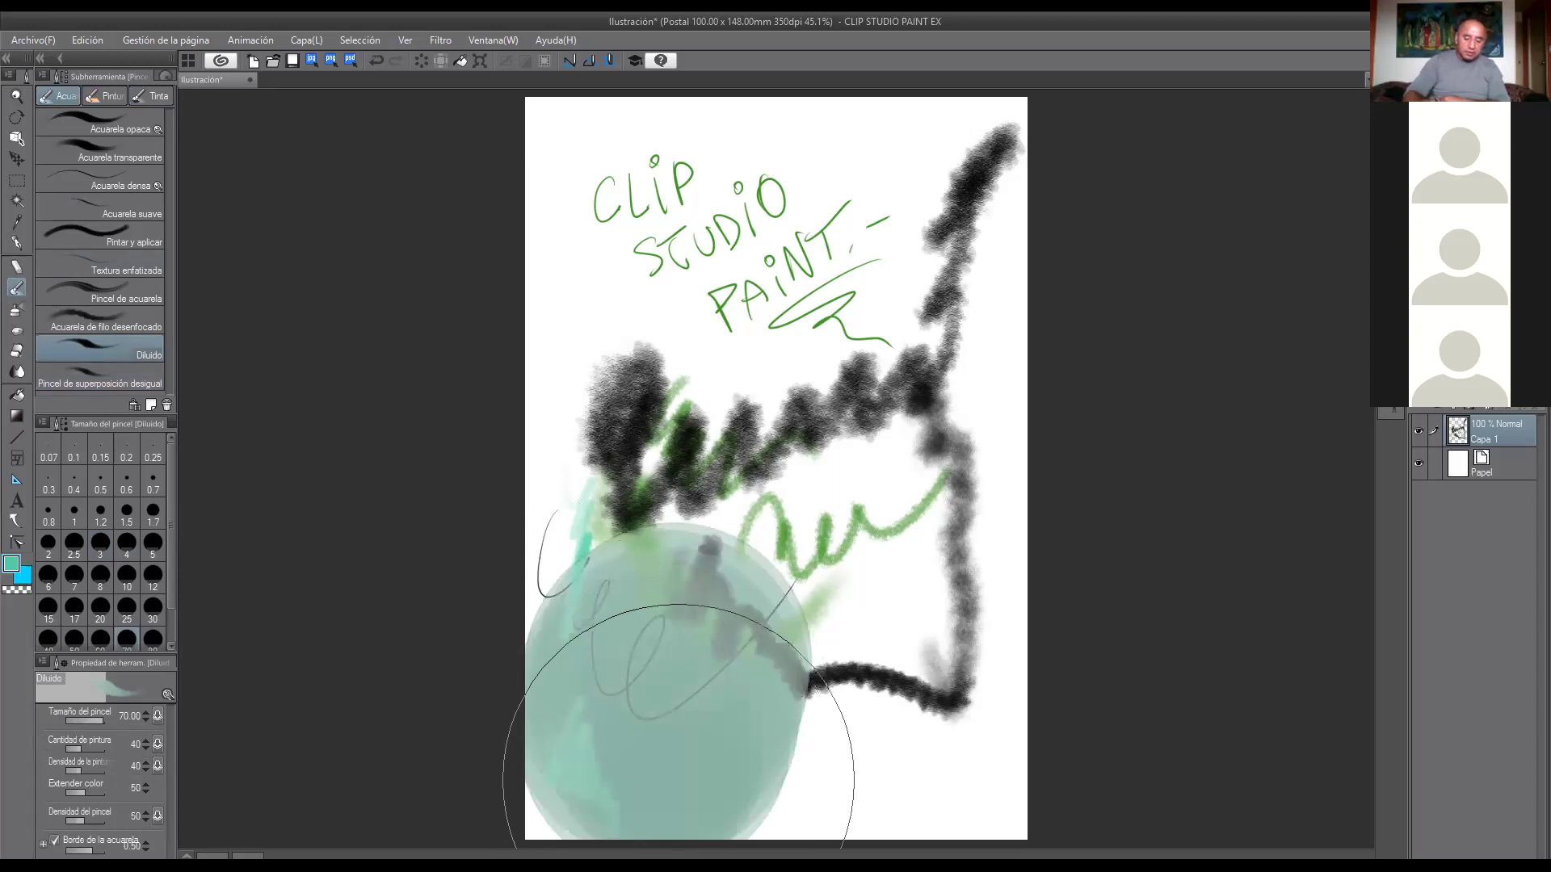
Paint teal strokes with Acuarela de filo desenfocado along the page's left edge and with Pincel de acuarela over the black scribbles.
{"action": "left_click", "coordinate": [99, 320]}
{"action": "left_click_drag", "start_coordinate": [586, 367], "coordinate": [569, 252]}
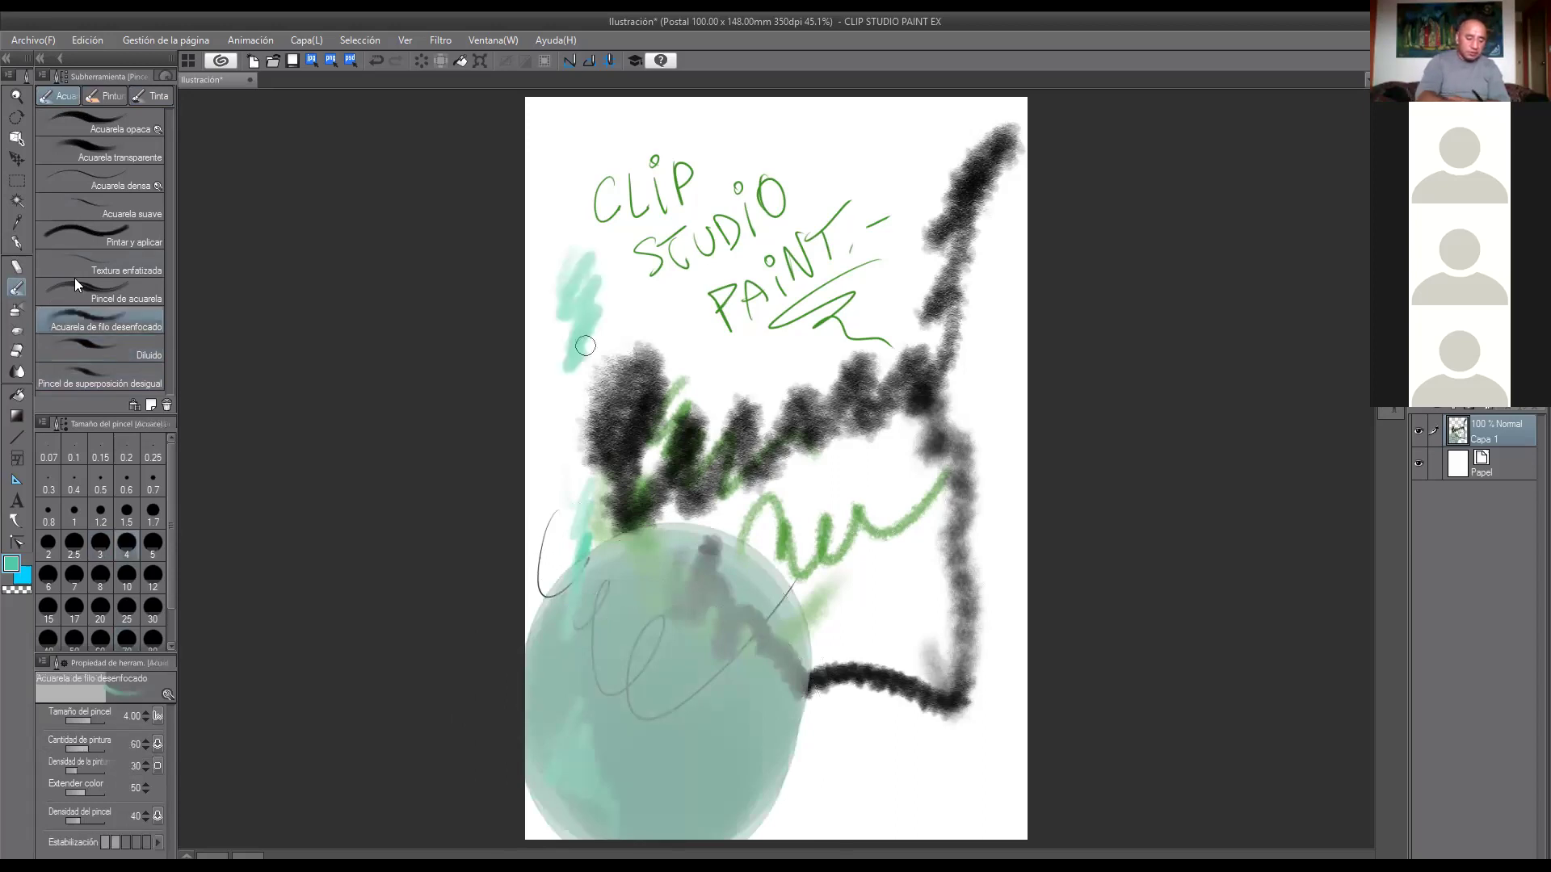
{"action": "left_click_drag", "start_coordinate": [577, 340], "coordinate": [582, 507]}
{"action": "left_click", "coordinate": [99, 292]}
{"action": "mouse_move", "coordinate": [674, 291]}
{"action": "left_mouse_down"}
{"action": "mouse_move", "coordinate": [706, 481]}
{"action": "mouse_move", "coordinate": [736, 537]}
{"action": "left_mouse_up"}
{"action": "mouse_move", "coordinate": [763, 387]}
{"action": "left_mouse_down"}
{"action": "mouse_move", "coordinate": [751, 529]}
{"action": "mouse_move", "coordinate": [803, 449]}
{"action": "left_mouse_up"}
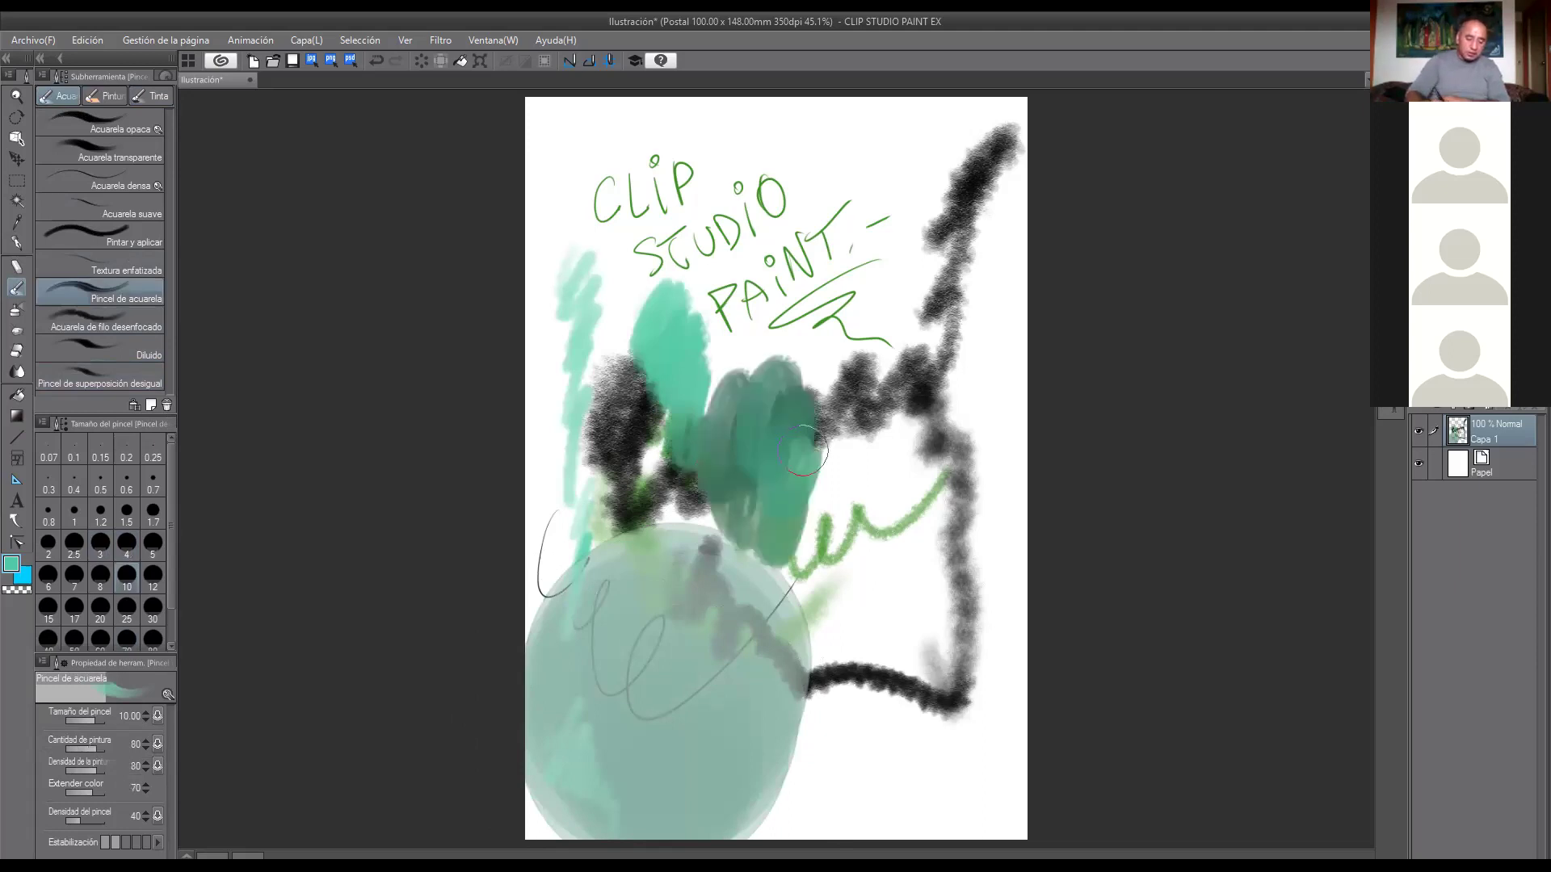
{"action": "left_click_drag", "start_coordinate": [687, 416], "coordinate": [671, 557]}
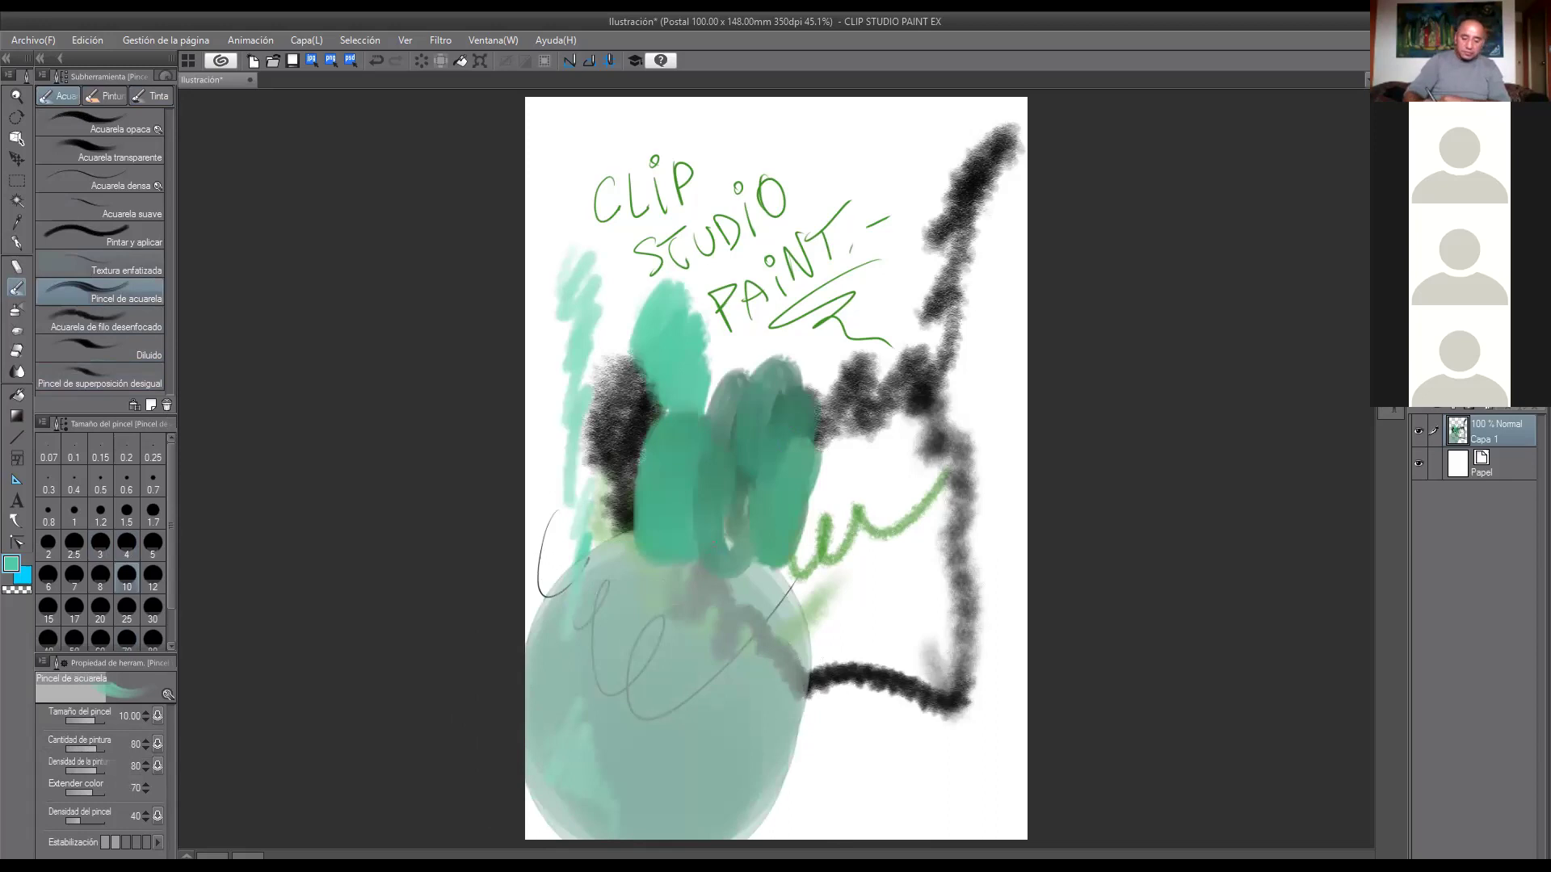
Test the Textura enfatizada, Pintar y aplicar and Acuarela suave brushes with teal strokes on the right half of the page.
{"action": "left_click", "coordinate": [99, 264]}
{"action": "left_click_drag", "start_coordinate": [840, 422], "coordinate": [858, 476]}
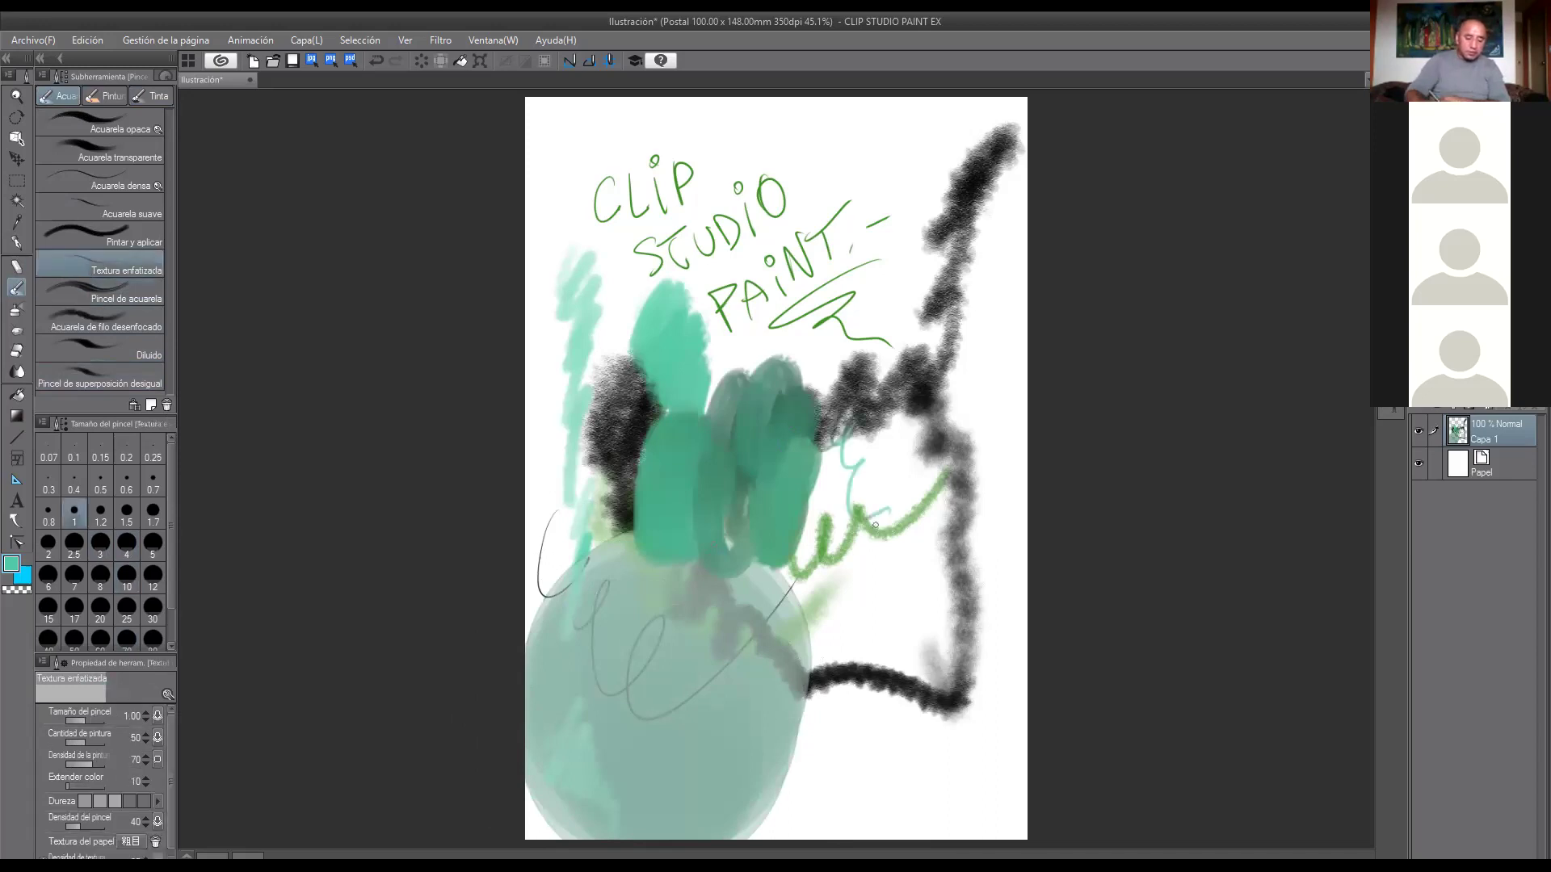
{"action": "left_click", "coordinate": [101, 208]}
{"action": "left_click", "coordinate": [101, 236]}
{"action": "left_click_drag", "start_coordinate": [887, 370], "coordinate": [914, 557]}
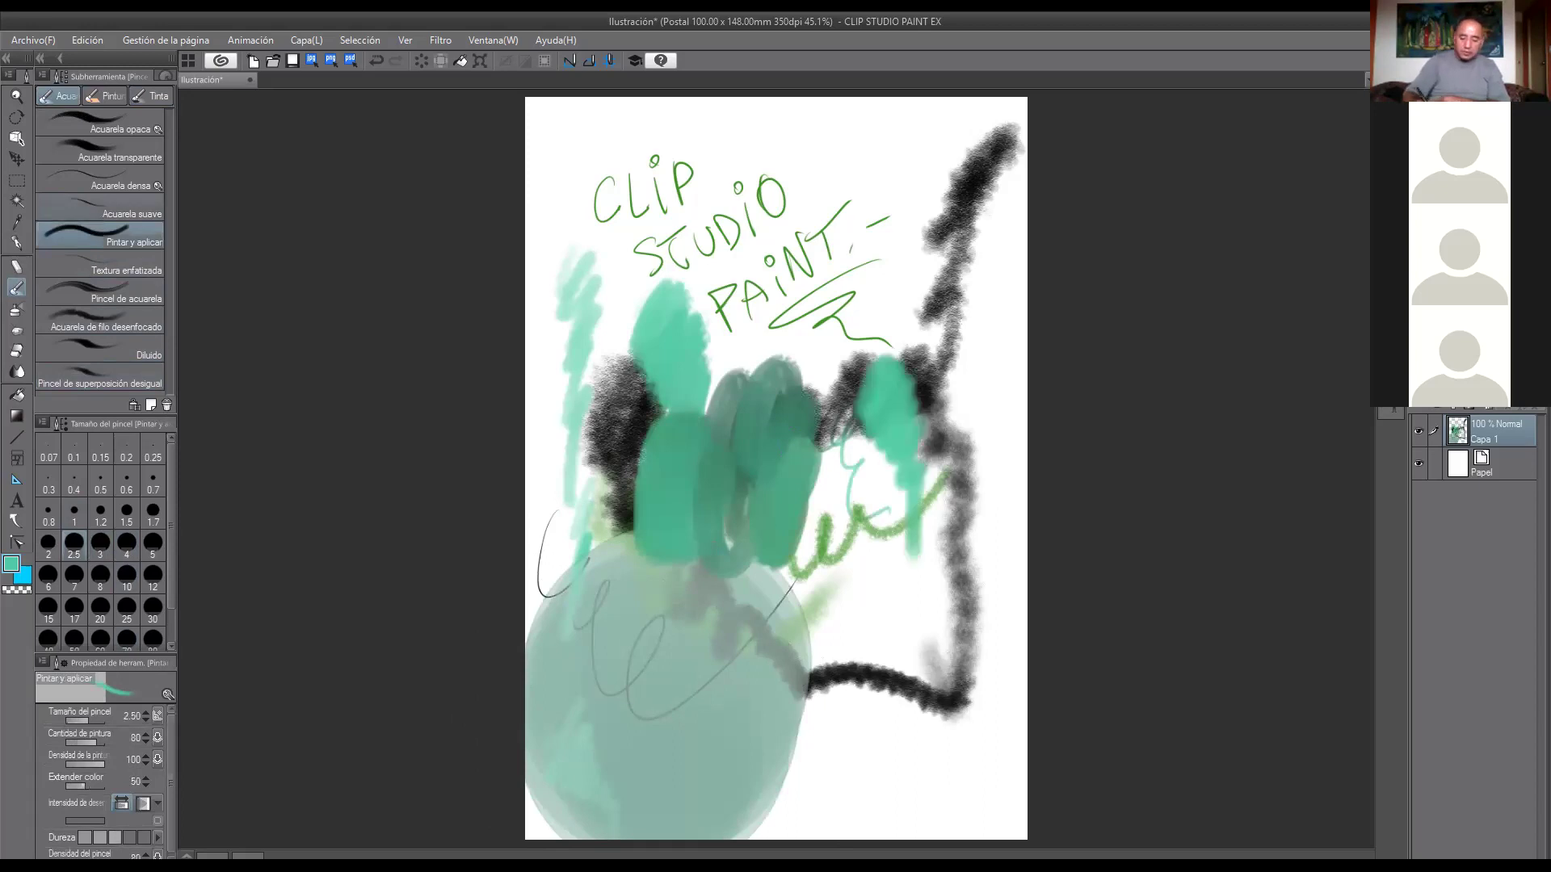
{"action": "left_click", "coordinate": [101, 208]}
{"action": "left_click_drag", "start_coordinate": [960, 299], "coordinate": [968, 412]}
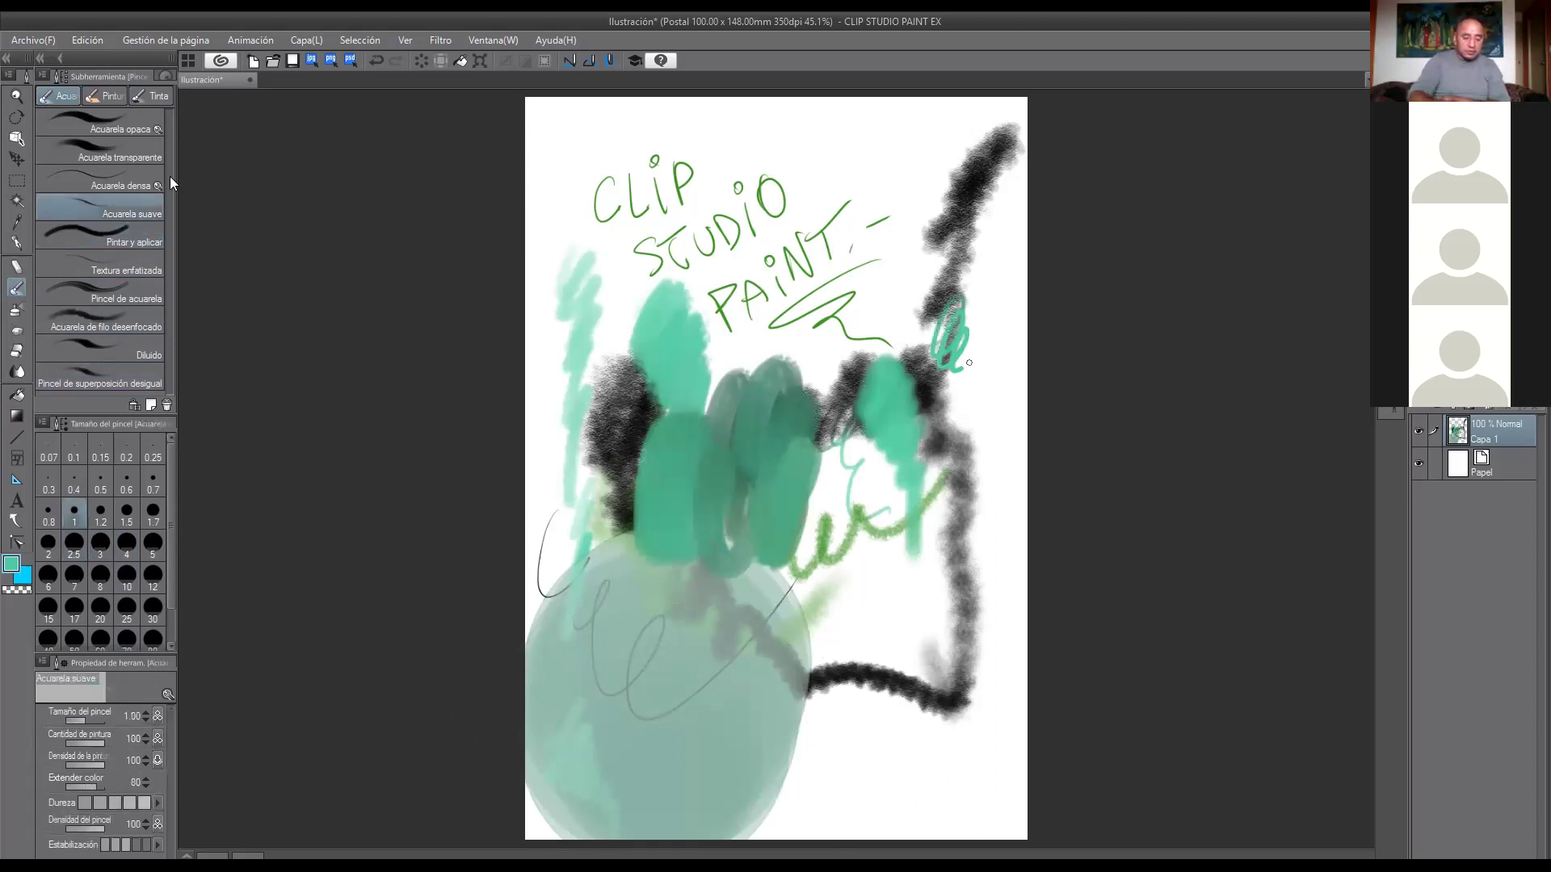
Paint the page's right side in teal with the Acuarela densa and Acuarela transparente brushes.
{"action": "left_click", "coordinate": [105, 179]}
{"action": "left_click_drag", "start_coordinate": [973, 202], "coordinate": [987, 626]}
{"action": "left_click", "coordinate": [99, 150]}
{"action": "mouse_move", "coordinate": [844, 178]}
{"action": "left_mouse_down"}
{"action": "mouse_move", "coordinate": [1009, 267]}
{"action": "mouse_move", "coordinate": [888, 490]}
{"action": "mouse_move", "coordinate": [817, 730]}
{"action": "mouse_move", "coordinate": [960, 719]}
{"action": "left_mouse_up"}
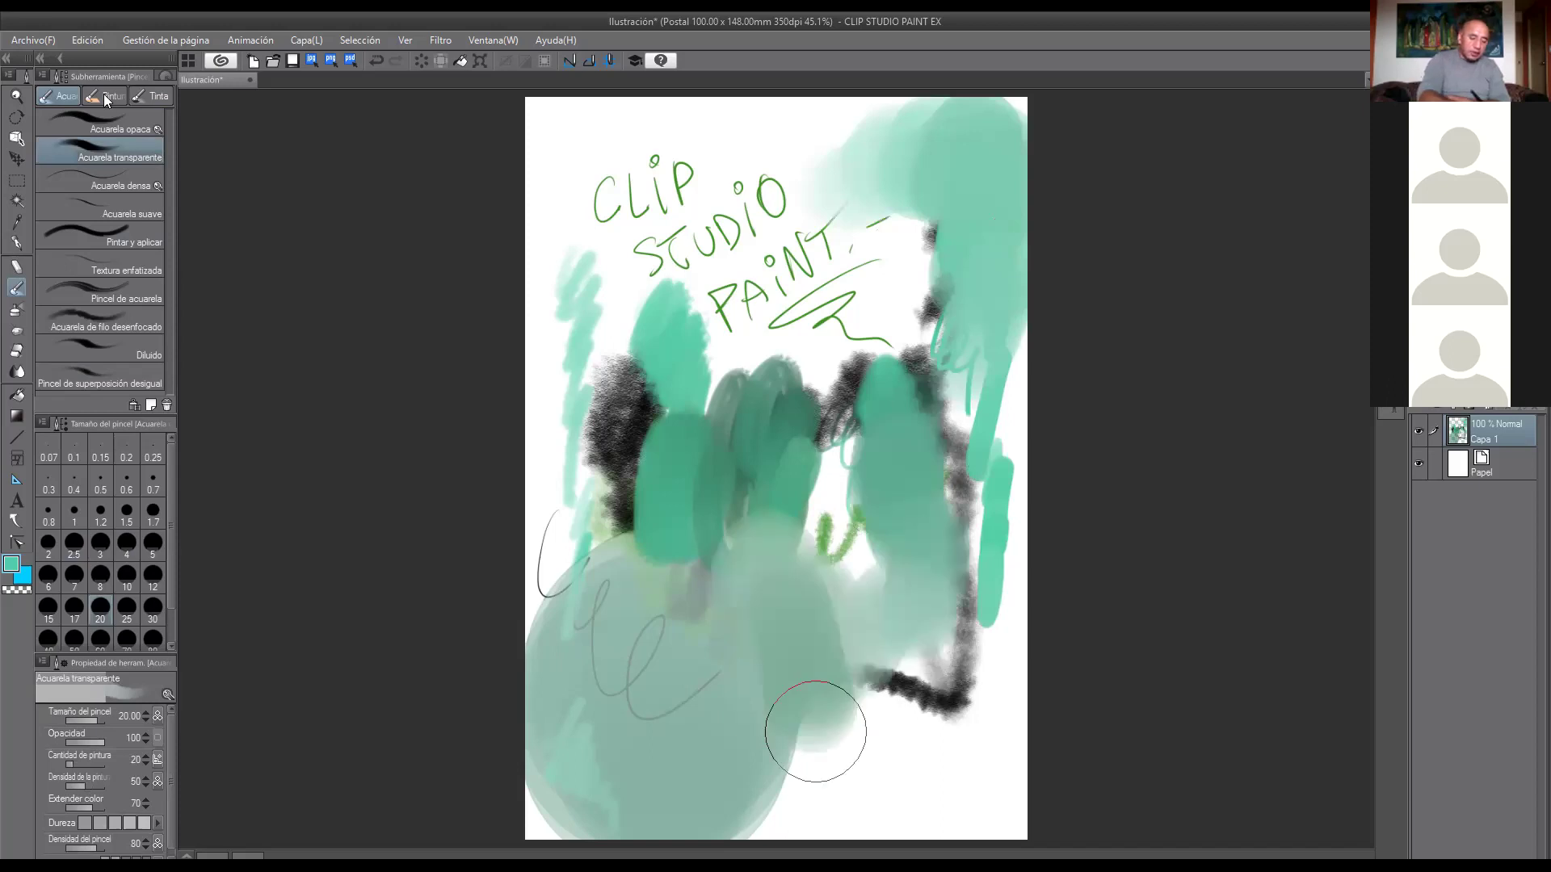
Paint and blend green and pink strokes over the page's lower right with the Pincel plano de pintura óleo brush.
{"action": "left_click", "coordinate": [105, 96]}
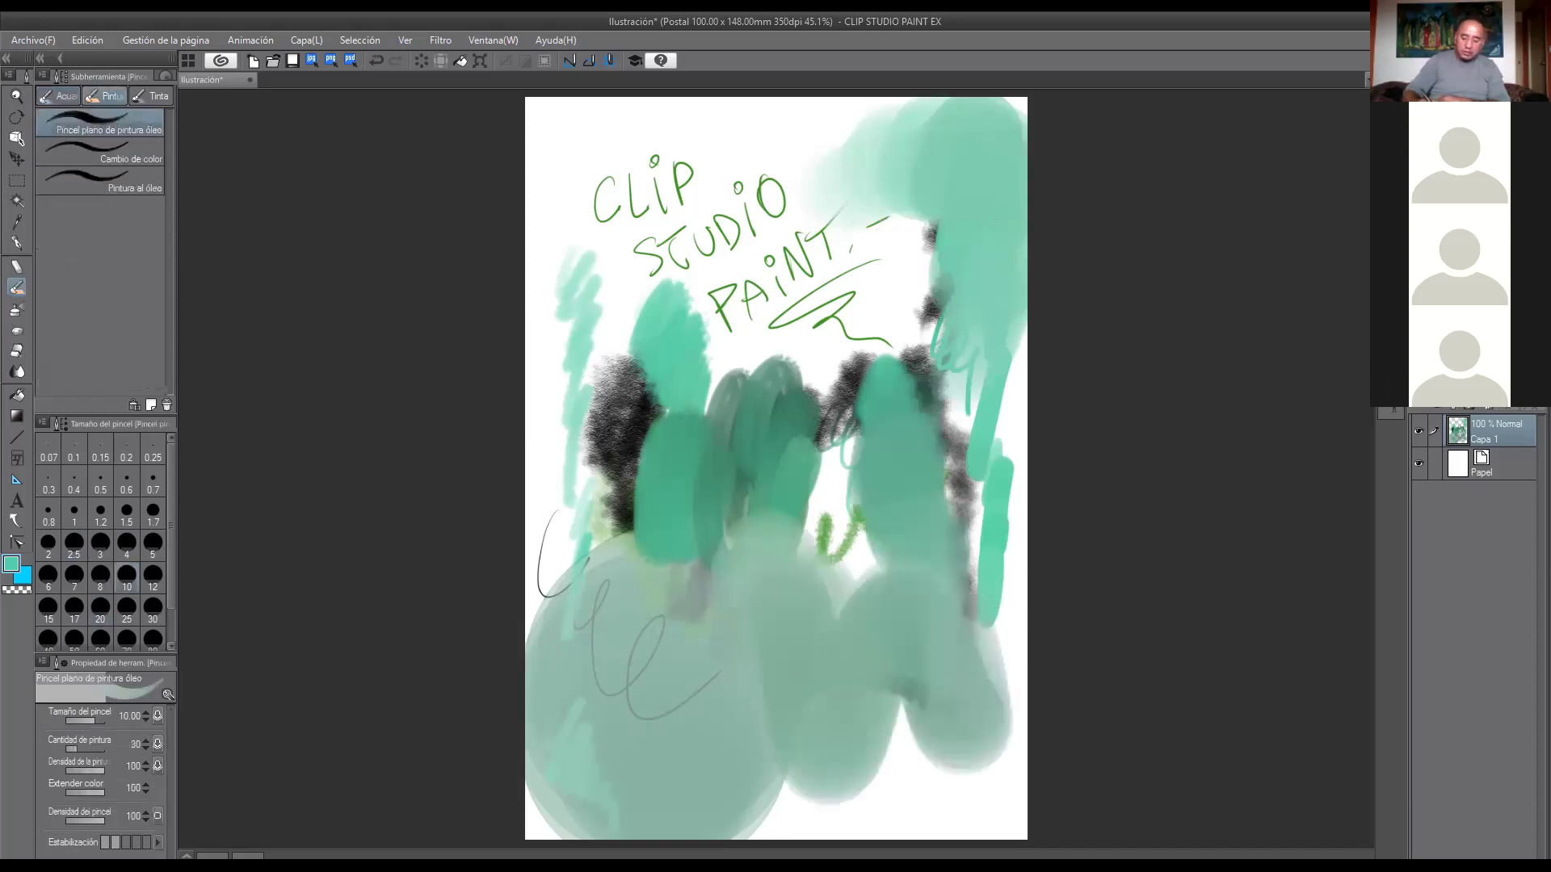
{"action": "mouse_move", "coordinate": [870, 556]}
{"action": "left_mouse_down"}
{"action": "mouse_move", "coordinate": [834, 622]}
{"action": "mouse_move", "coordinate": [987, 703]}
{"action": "left_mouse_up"}
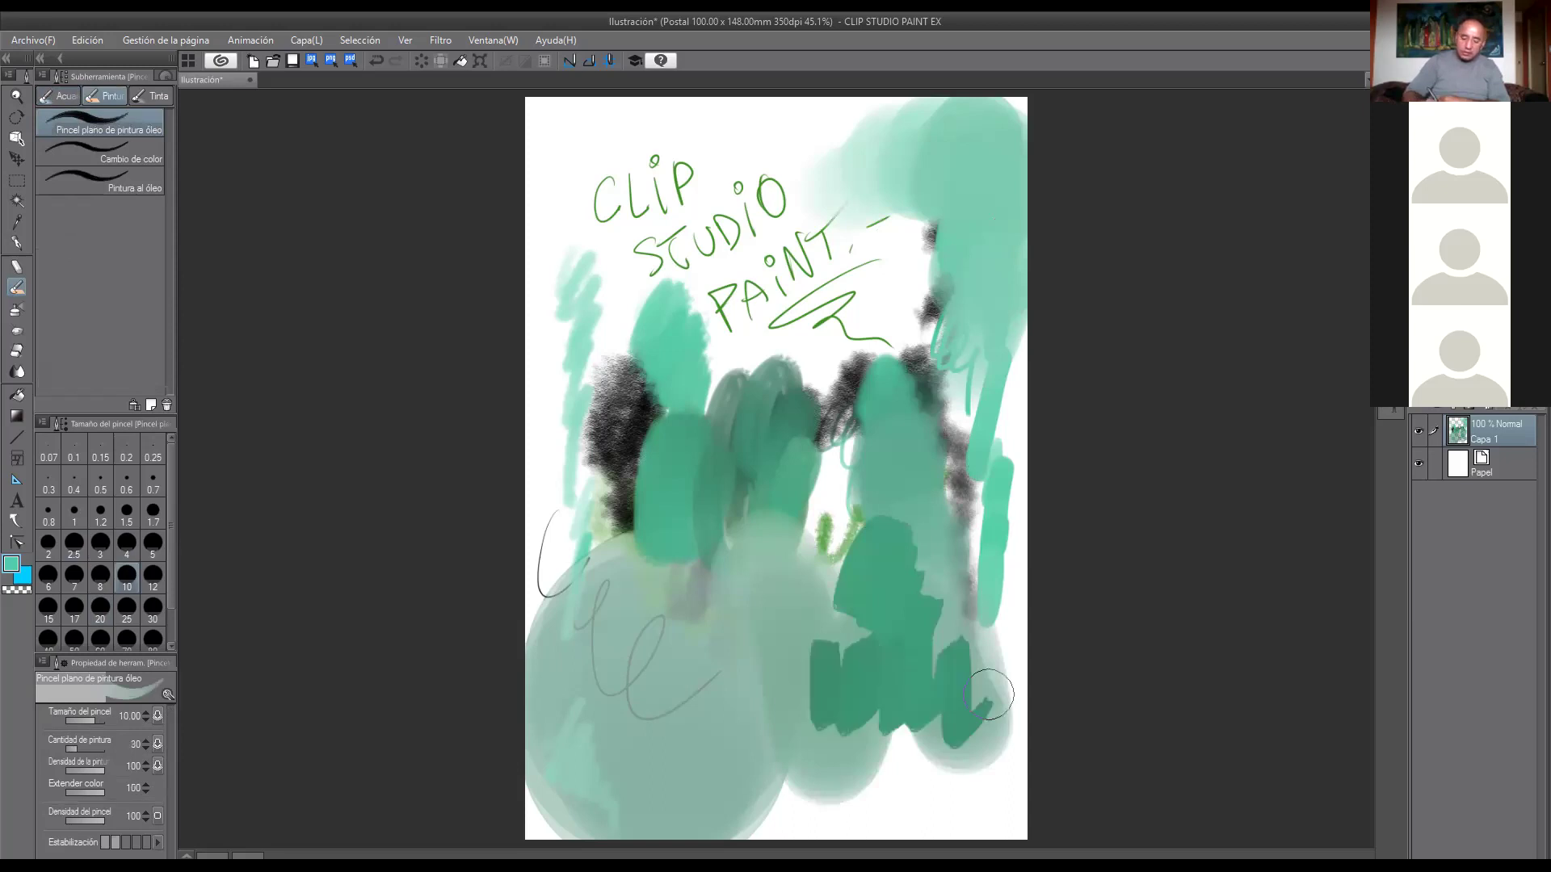
{"action": "left_click_drag", "start_coordinate": [885, 558], "coordinate": [856, 712]}
{"action": "mouse_move", "coordinate": [923, 783]}
{"action": "left_mouse_down"}
{"action": "mouse_move", "coordinate": [928, 806]}
{"action": "mouse_move", "coordinate": [767, 723]}
{"action": "left_mouse_up"}
{"action": "mouse_move", "coordinate": [679, 816]}
{"action": "left_mouse_down"}
{"action": "mouse_move", "coordinate": [737, 637]}
{"action": "mouse_move", "coordinate": [910, 492]}
{"action": "mouse_move", "coordinate": [957, 731]}
{"action": "mouse_move", "coordinate": [1019, 687]}
{"action": "left_mouse_up"}
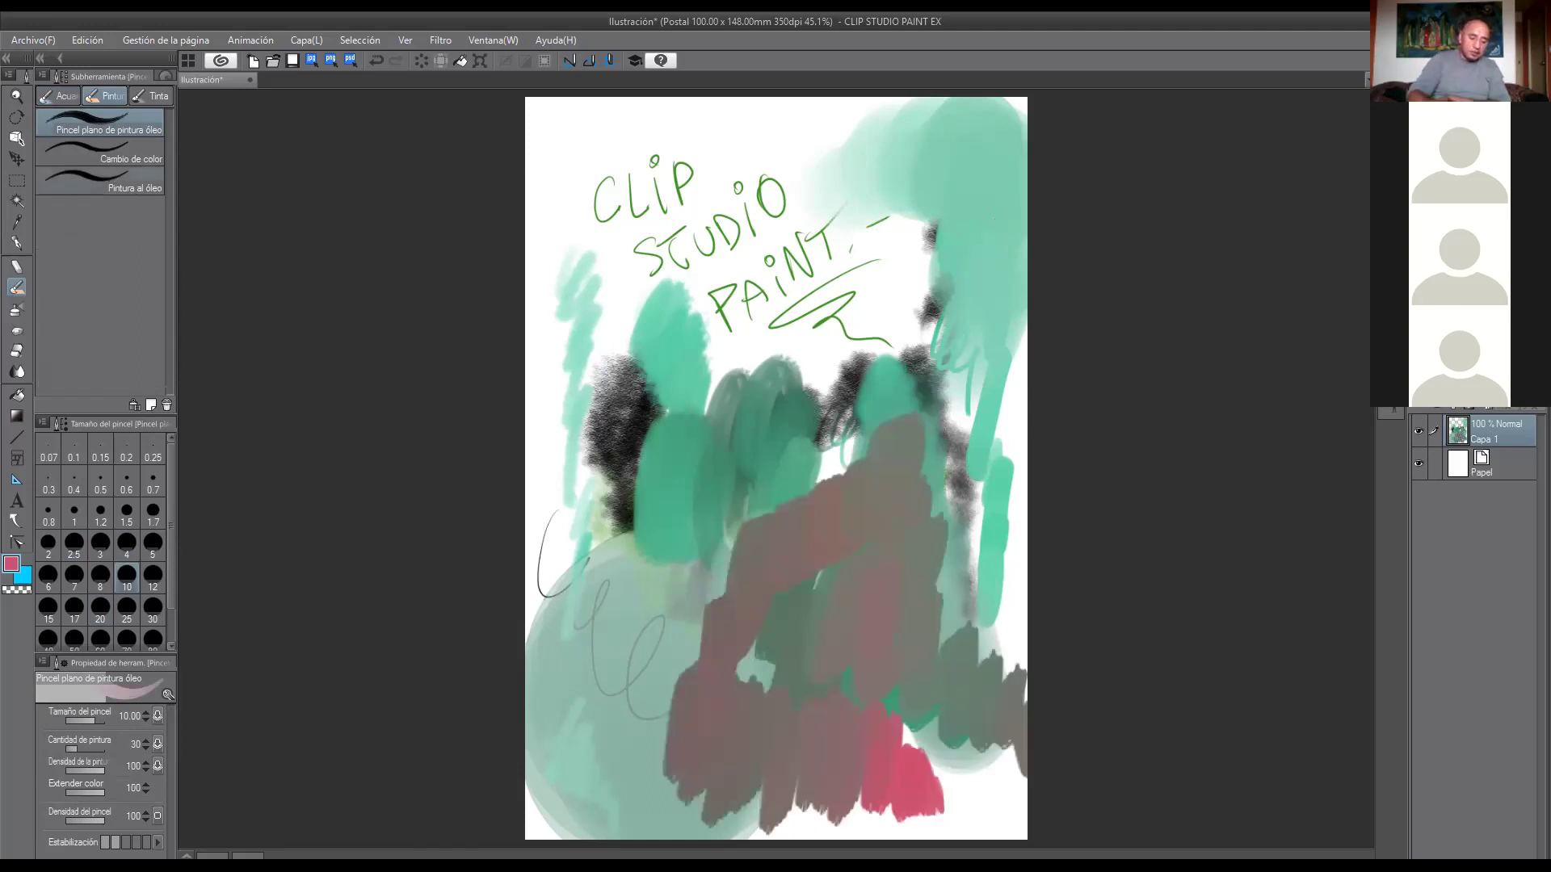
Test the Cambio de color brush around the lettering and the Pintura al óleo brush in pink on the page's left side.
{"action": "left_click", "coordinate": [90, 155]}
{"action": "mouse_move", "coordinate": [817, 346]}
{"action": "left_mouse_down"}
{"action": "mouse_move", "coordinate": [871, 380]}
{"action": "mouse_move", "coordinate": [957, 293]}
{"action": "left_mouse_up"}
{"action": "mouse_move", "coordinate": [920, 364]}
{"action": "left_mouse_down"}
{"action": "mouse_move", "coordinate": [937, 237]}
{"action": "mouse_move", "coordinate": [892, 254]}
{"action": "mouse_move", "coordinate": [882, 231]}
{"action": "left_mouse_up"}
{"action": "left_click_drag", "start_coordinate": [736, 121], "coordinate": [761, 120]}
{"action": "left_click_drag", "start_coordinate": [588, 130], "coordinate": [879, 105]}
{"action": "left_click", "coordinate": [99, 181]}
{"action": "mouse_move", "coordinate": [551, 315]}
{"action": "left_mouse_down"}
{"action": "mouse_move", "coordinate": [601, 449]}
{"action": "mouse_move", "coordinate": [695, 582]}
{"action": "left_mouse_up"}
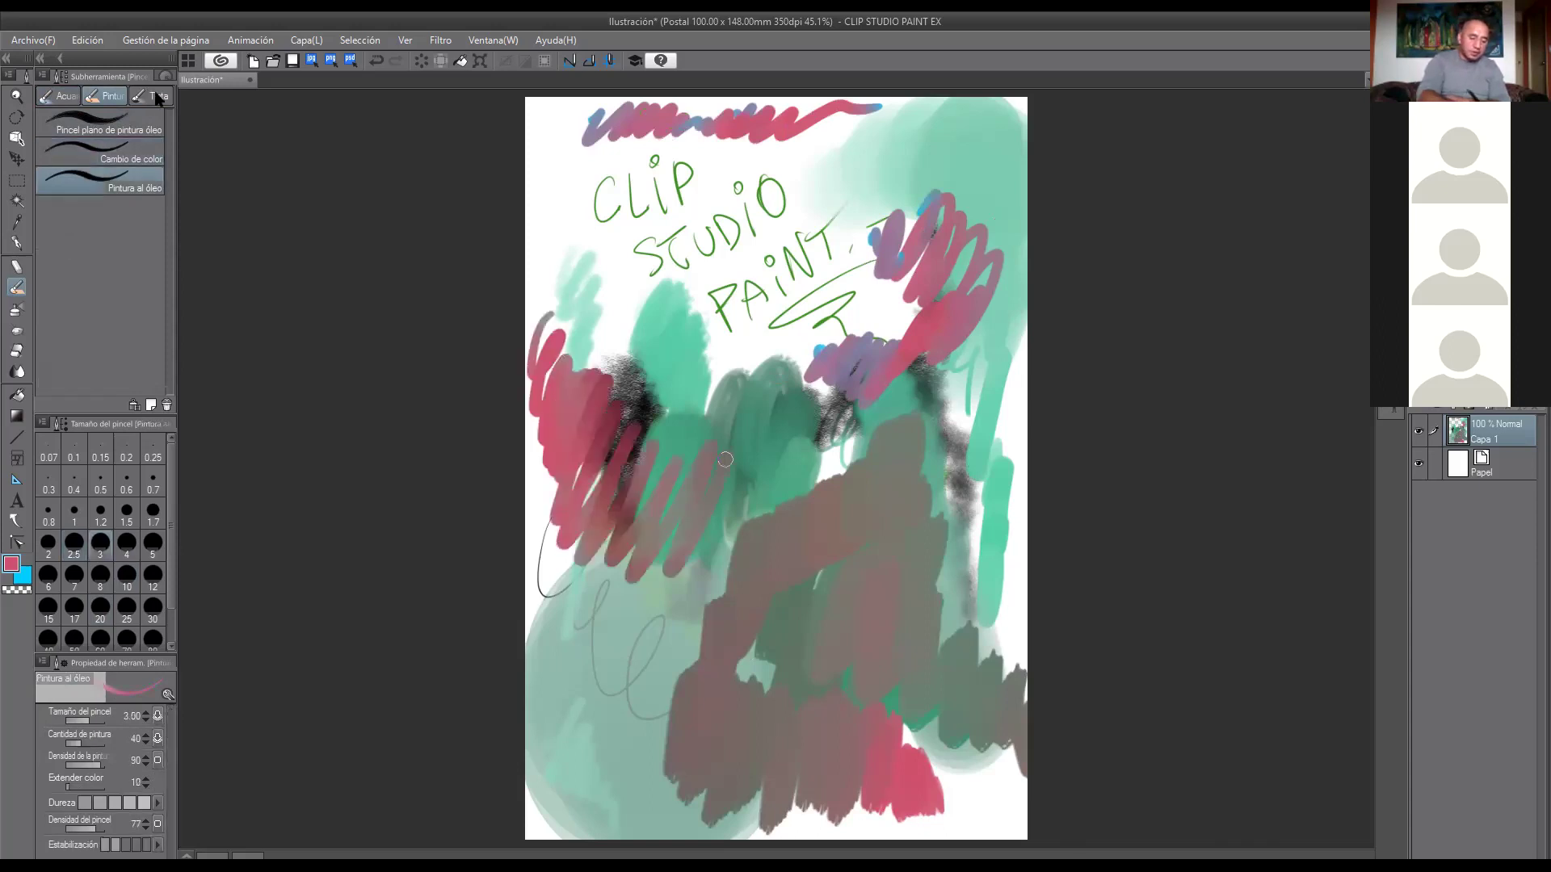
Test the ink brushes with a pink Sangrado oscuro patch at lower left and a long Algo ronco squiggle across the page.
{"action": "left_click", "coordinate": [151, 96]}
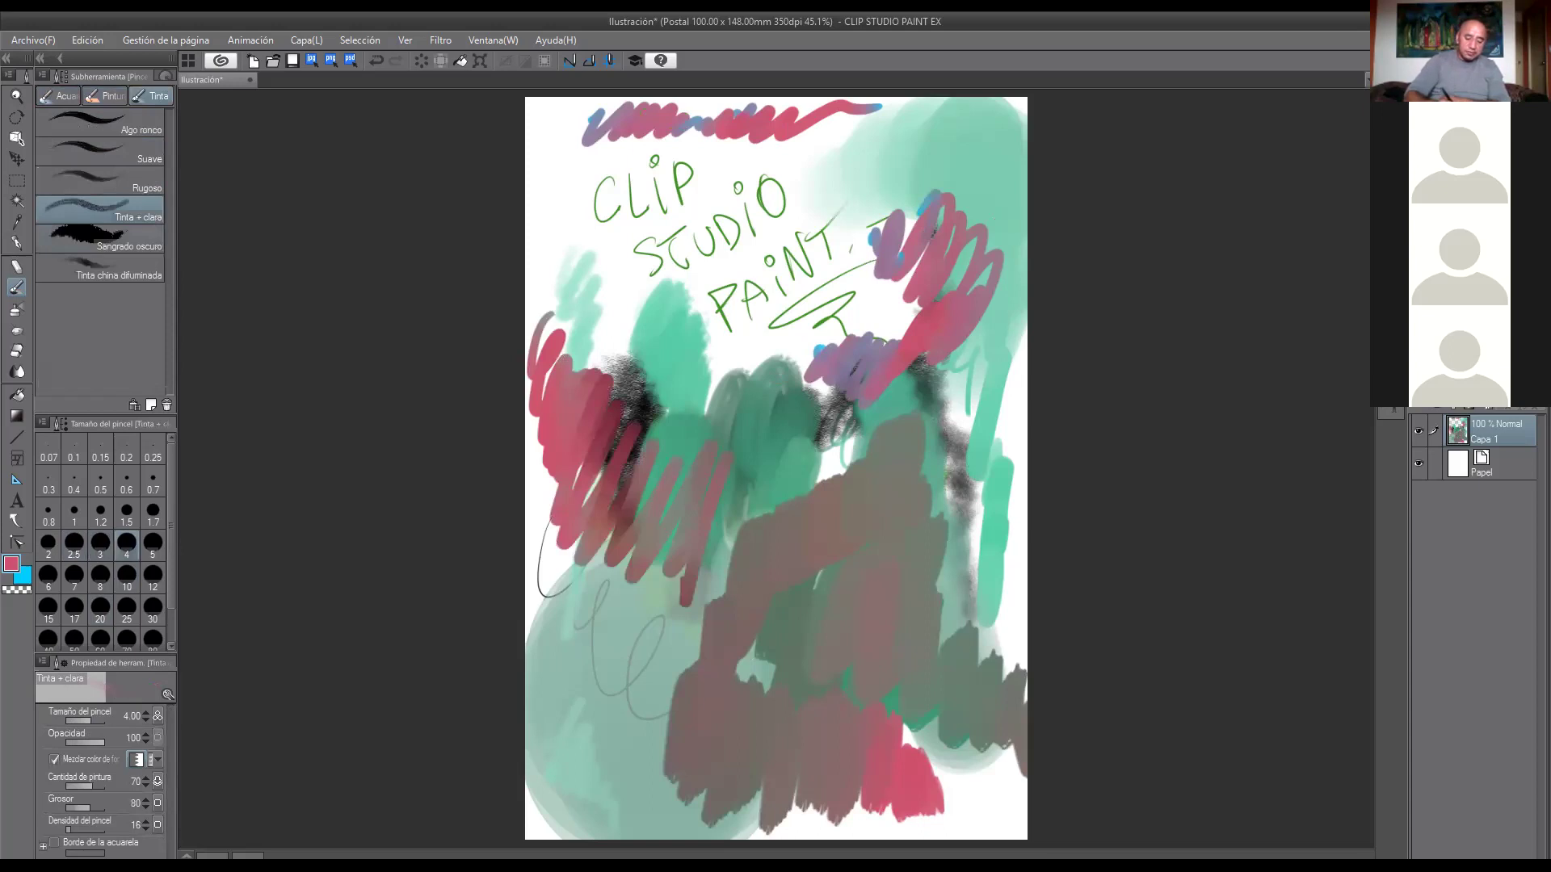
{"action": "left_click", "coordinate": [100, 239]}
{"action": "mouse_move", "coordinate": [554, 549]}
{"action": "left_mouse_down"}
{"action": "mouse_move", "coordinate": [591, 576]}
{"action": "mouse_move", "coordinate": [600, 694]}
{"action": "mouse_move", "coordinate": [647, 701]}
{"action": "left_mouse_up"}
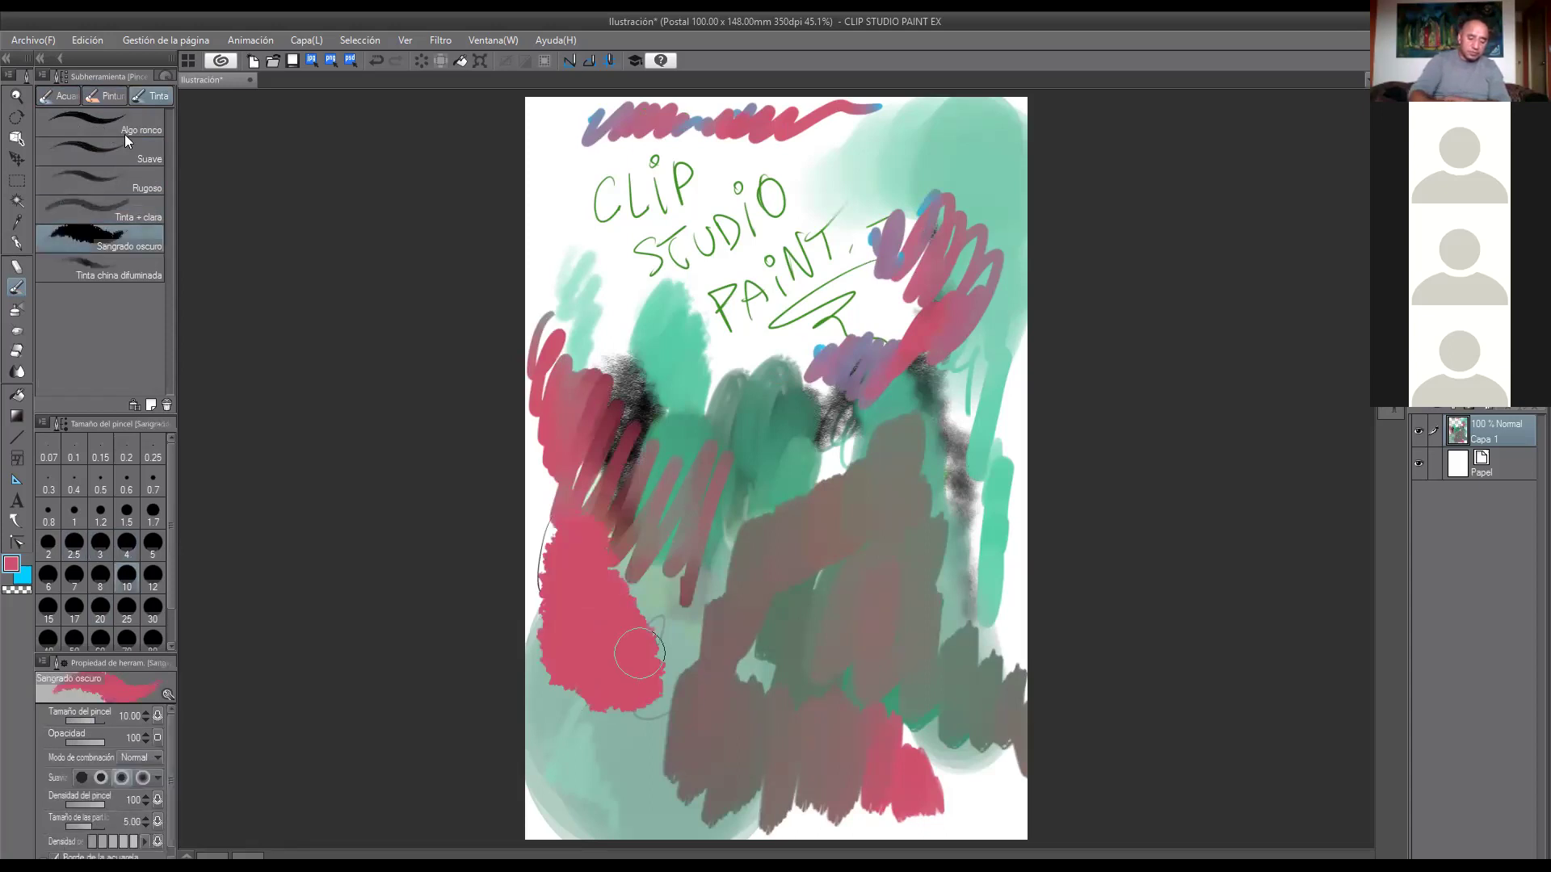
{"action": "left_click", "coordinate": [105, 125]}
{"action": "mouse_move", "coordinate": [610, 265]}
{"action": "left_mouse_down"}
{"action": "mouse_move", "coordinate": [666, 359]}
{"action": "mouse_move", "coordinate": [790, 399]}
{"action": "mouse_move", "coordinate": [1024, 654]}
{"action": "left_mouse_up"}
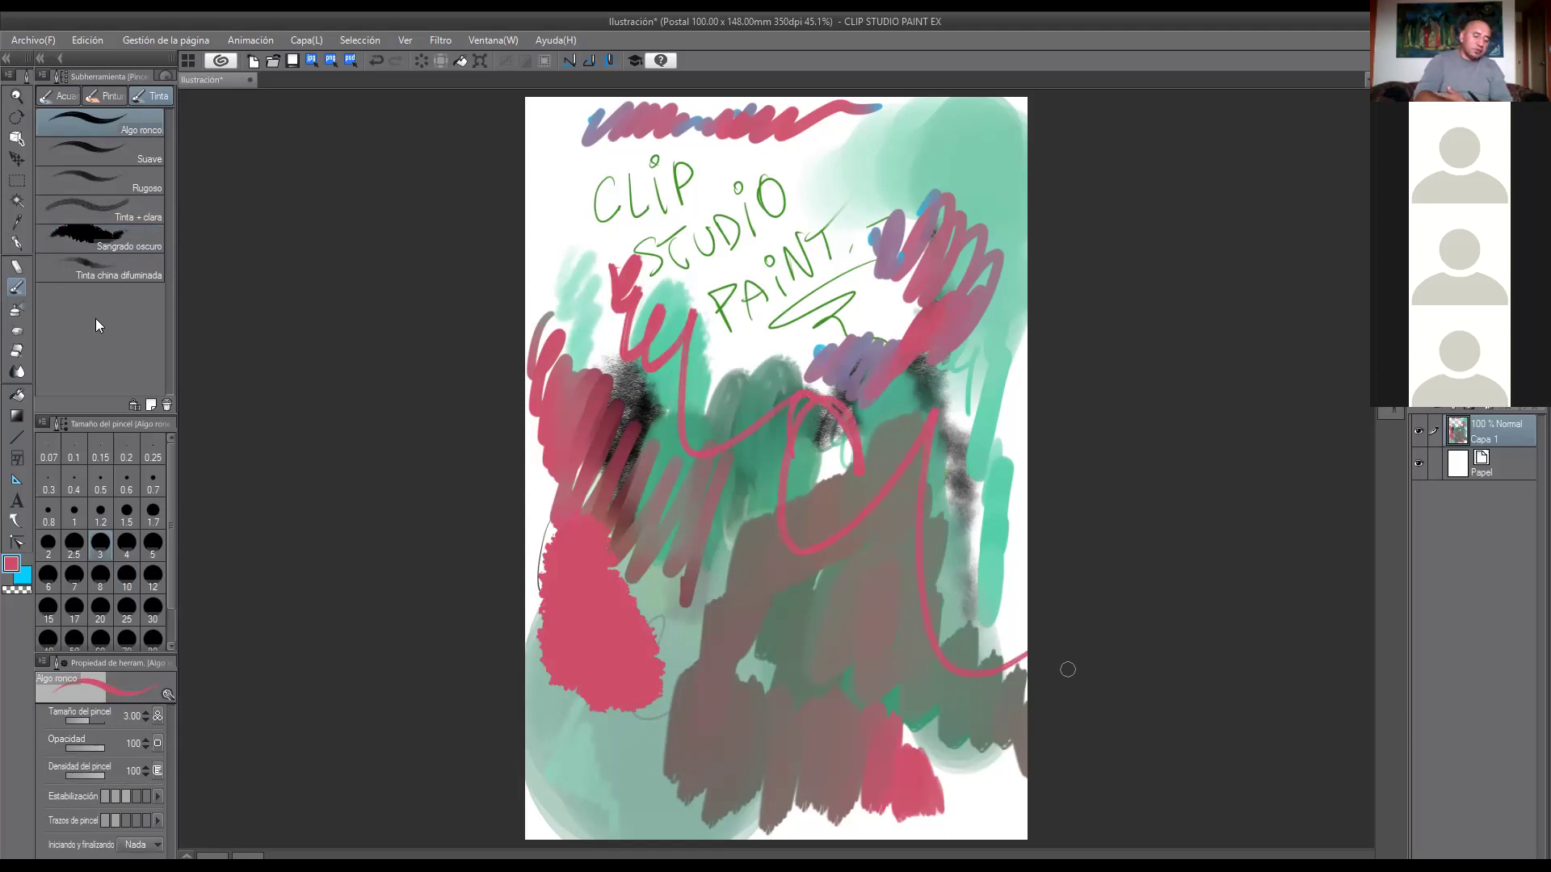
Undo all the brush test strokes, back to only the green CLIP STUDIO PAINT lettering without its underline flourish.
{"action": "left_click", "coordinate": [378, 62]}
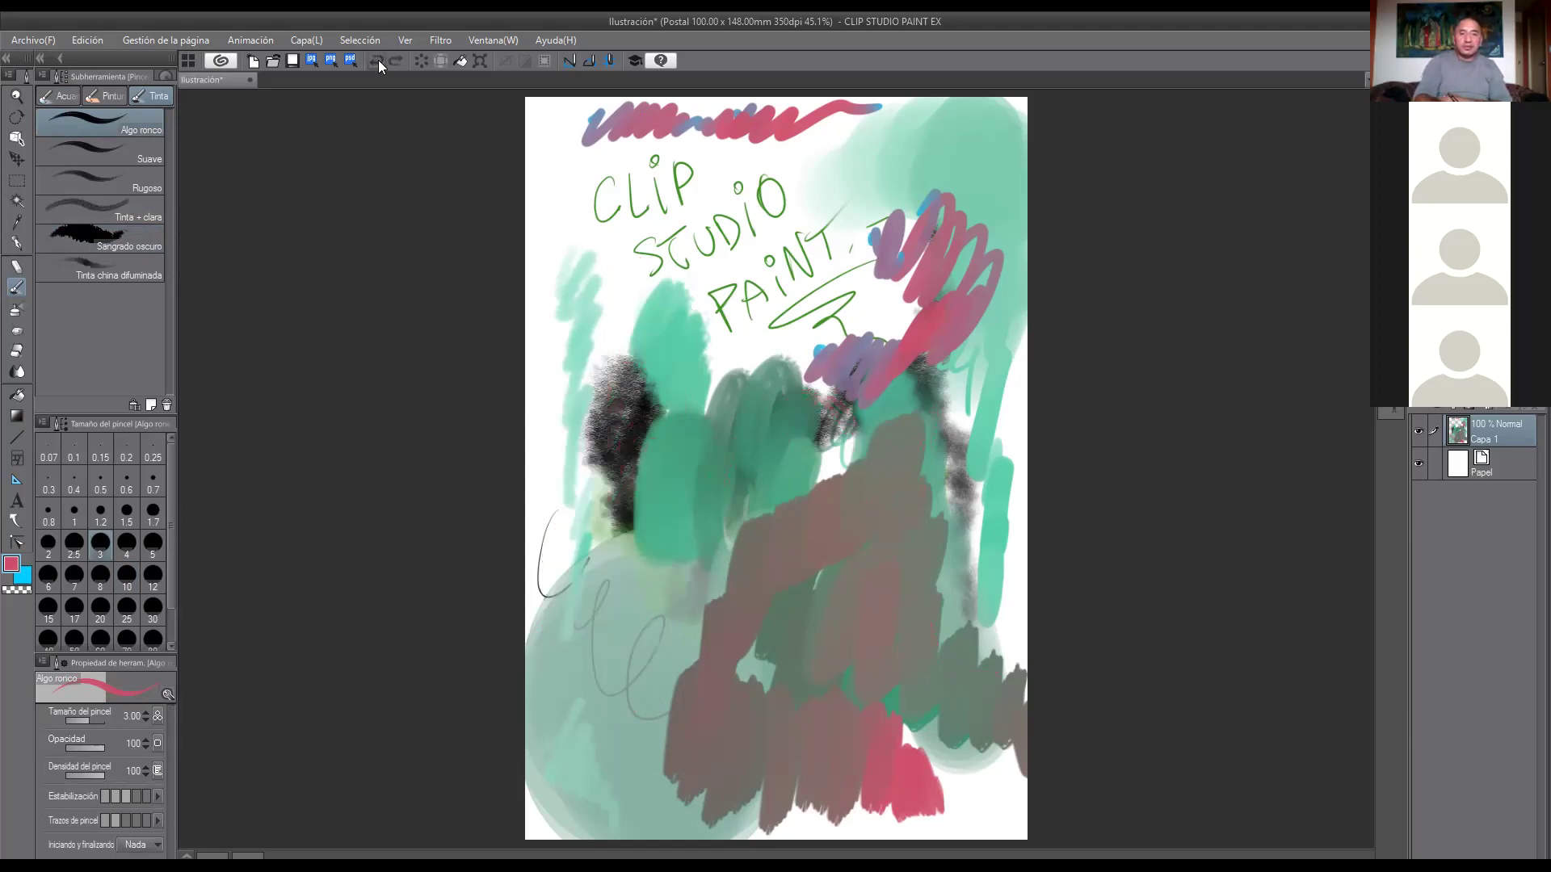
{"action": "left_click", "coordinate": [377, 62]}
{"action": "left_click", "coordinate": [376, 62]}
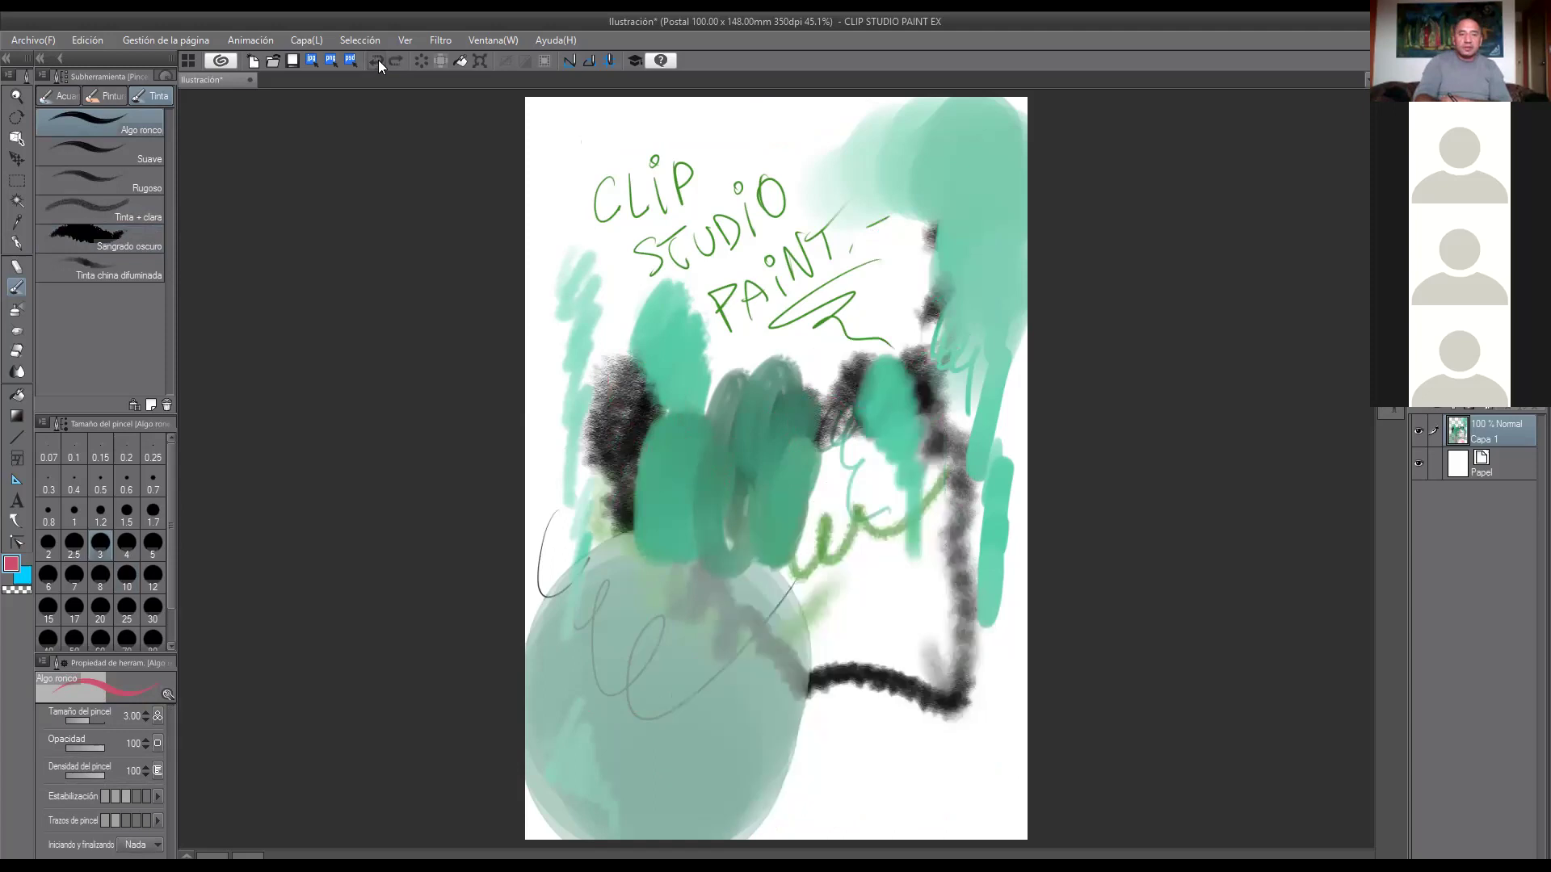
{"action": "left_click", "coordinate": [377, 62]}
{"action": "left_click", "coordinate": [376, 60]}
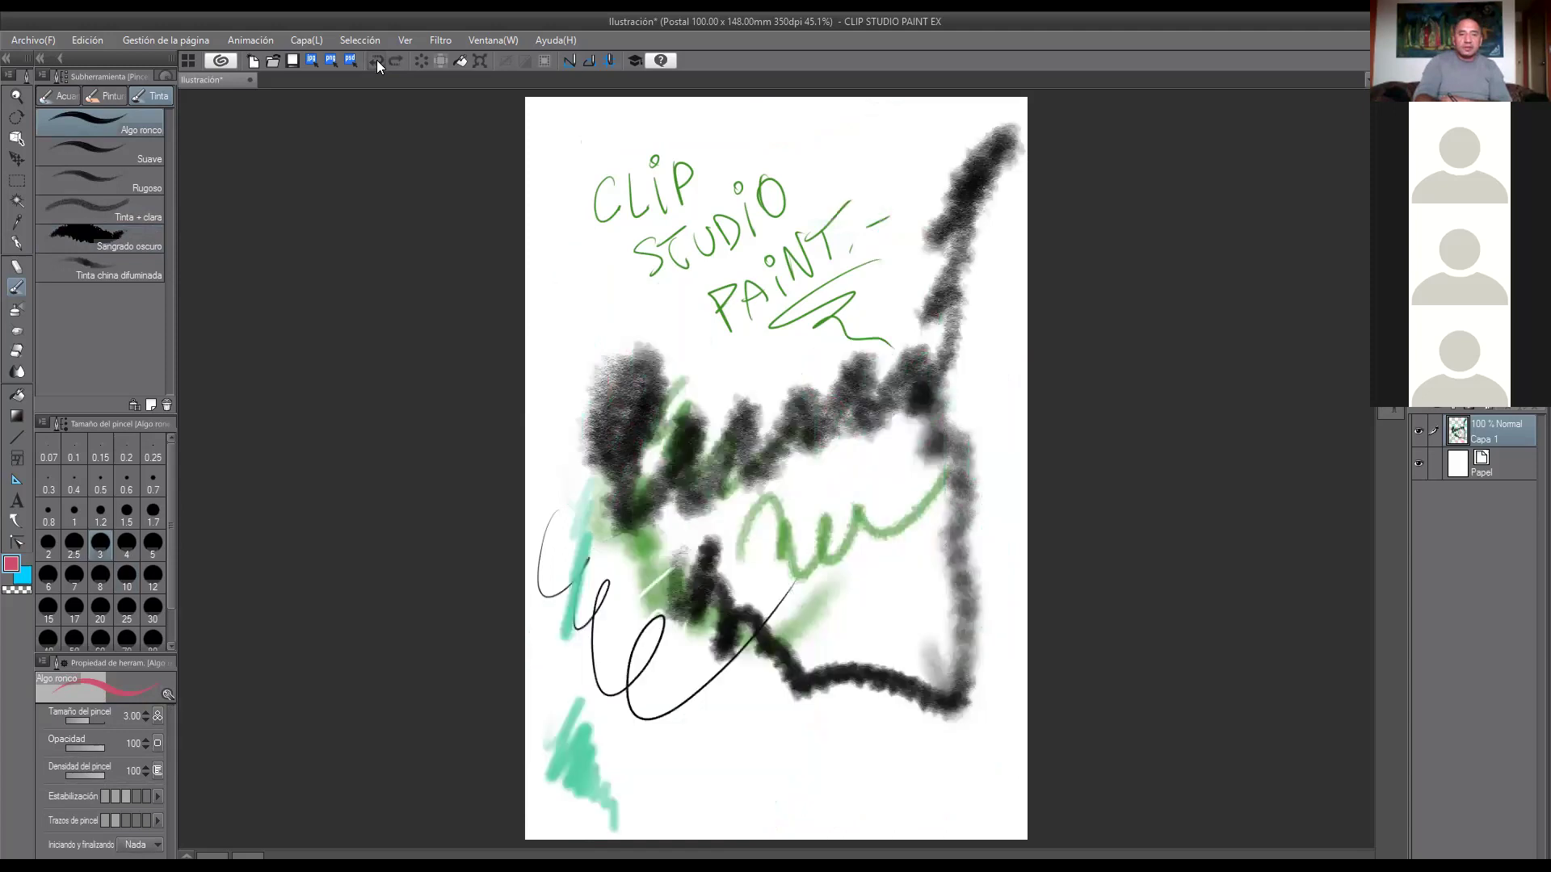
{"action": "left_click", "coordinate": [376, 60]}
{"action": "left_click", "coordinate": [378, 60]}
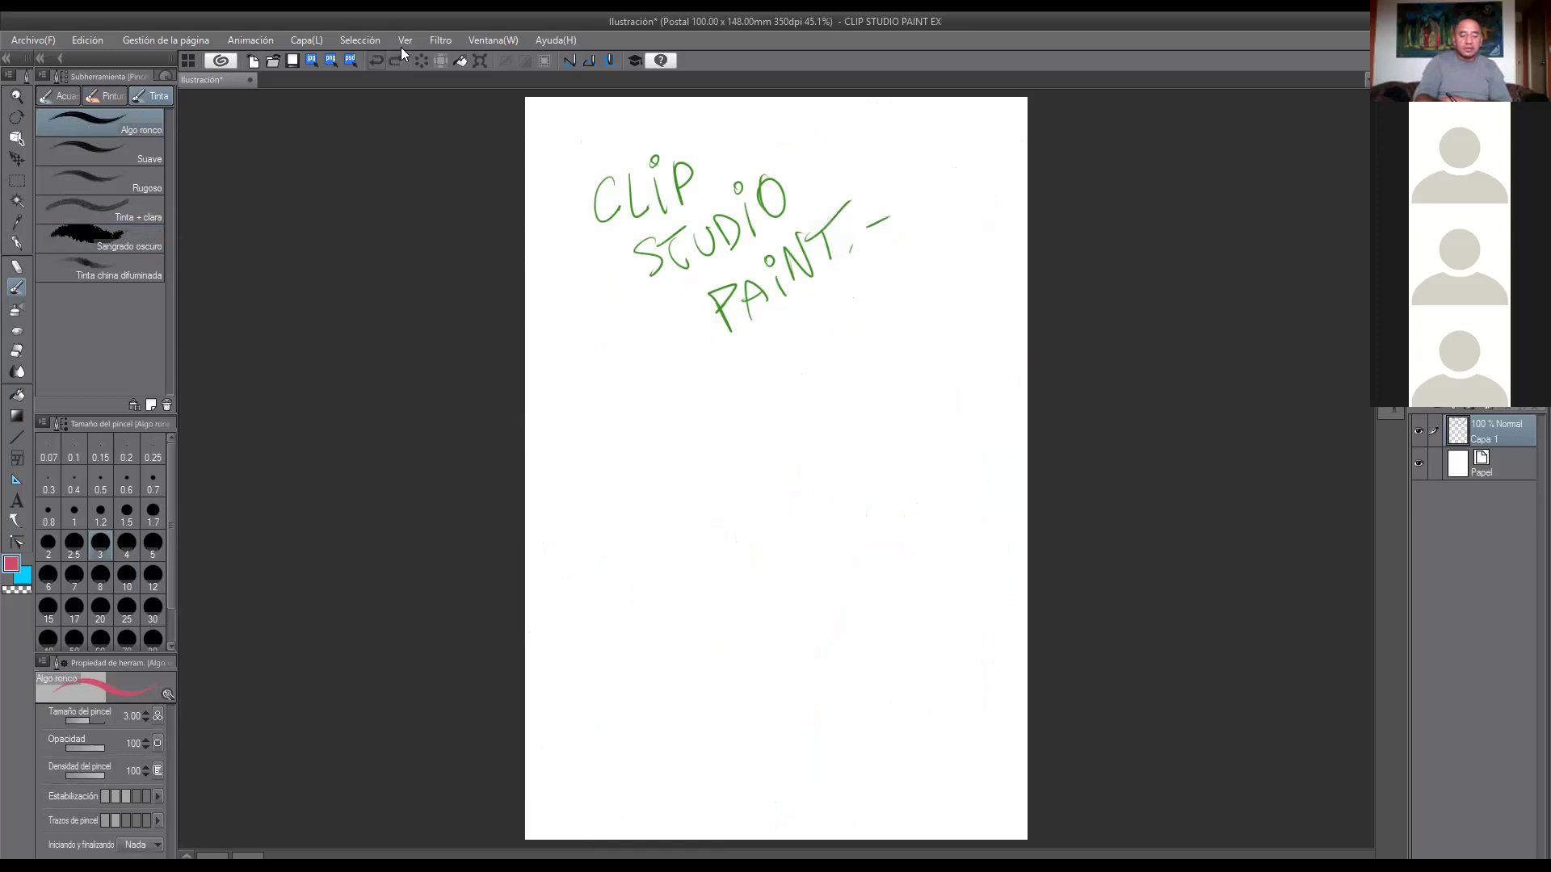
Redo the underline flourish, the pastel strokes and the first black Tiza scribble.
{"action": "left_click", "coordinate": [396, 62]}
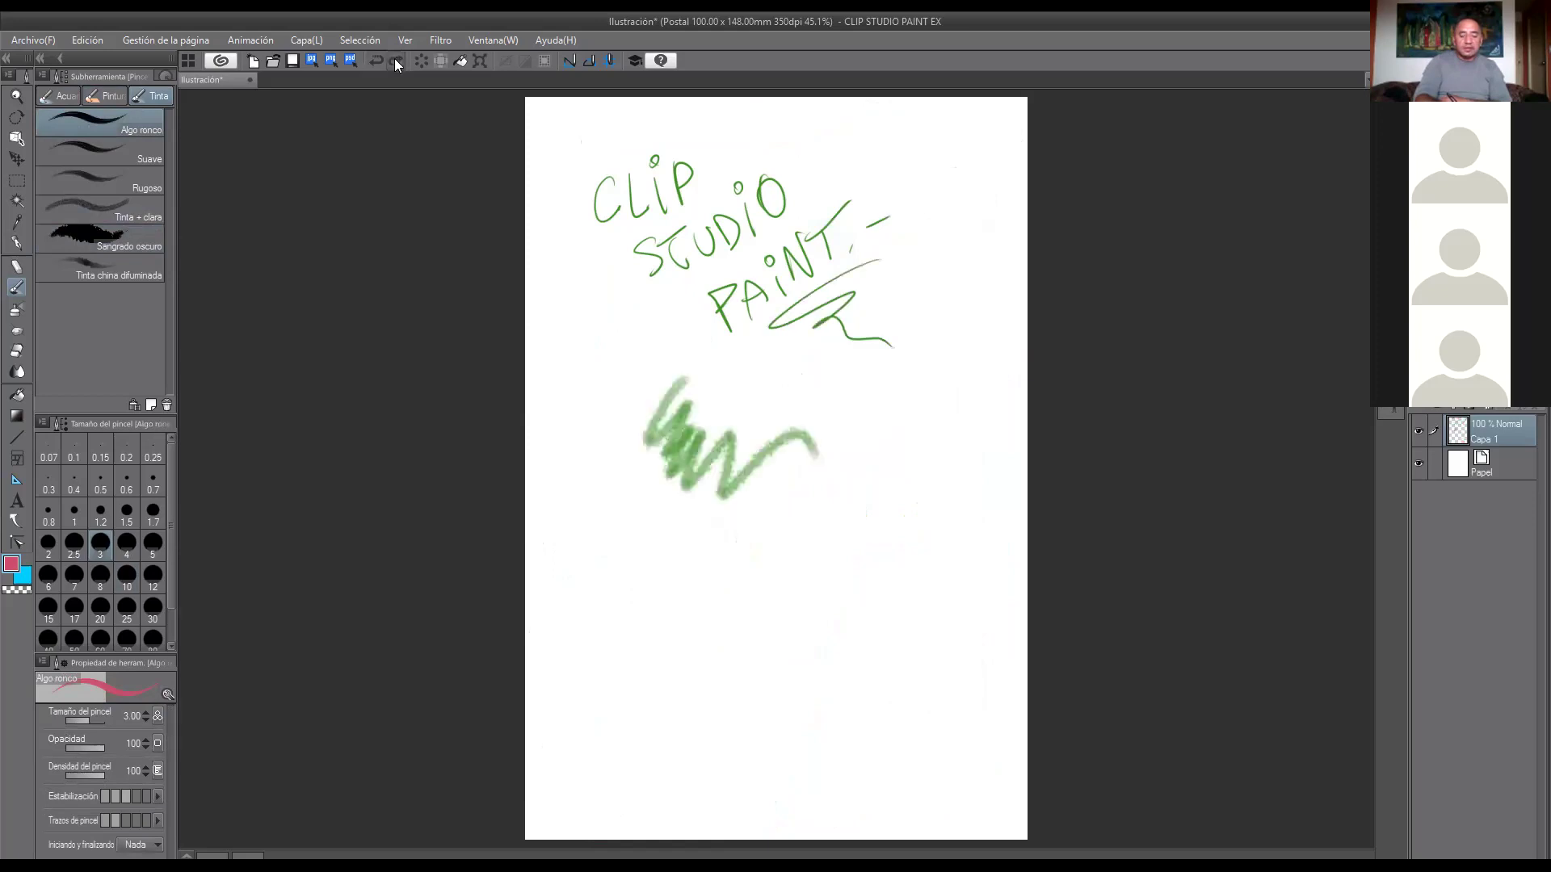
{"action": "left_click", "coordinate": [394, 61]}
{"action": "left_click", "coordinate": [382, 57]}
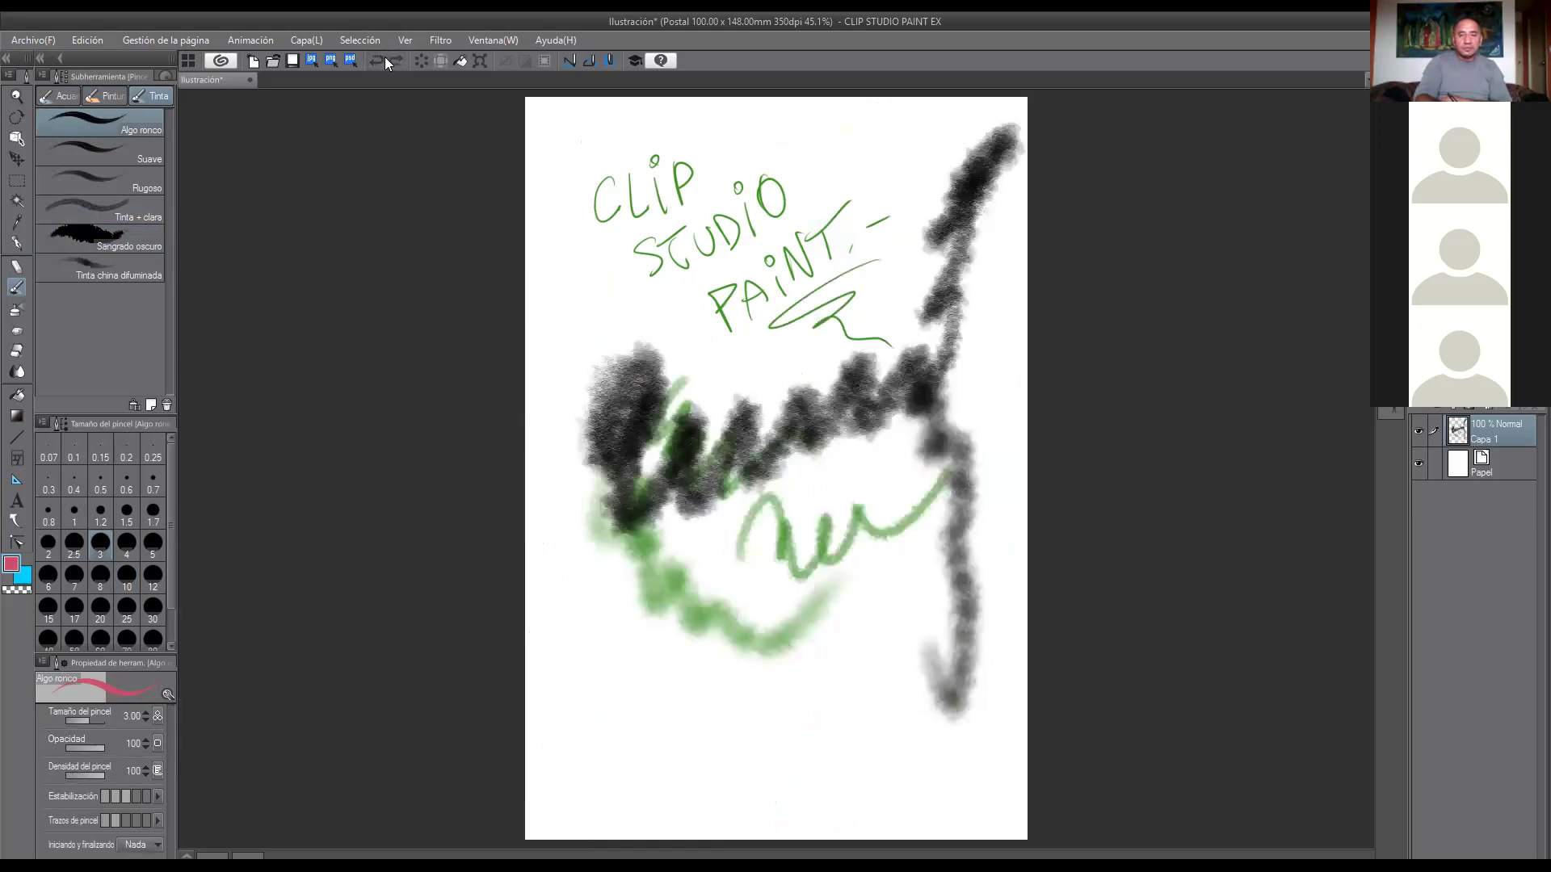
Undo the remaining brush strokes and the green CLIP STUDIO PAINT lettering until the page is blank.
{"action": "left_click", "coordinate": [385, 58]}
{"action": "left_click", "coordinate": [385, 58]}
{"action": "left_click", "coordinate": [393, 60]}
{"action": "left_click", "coordinate": [378, 59]}
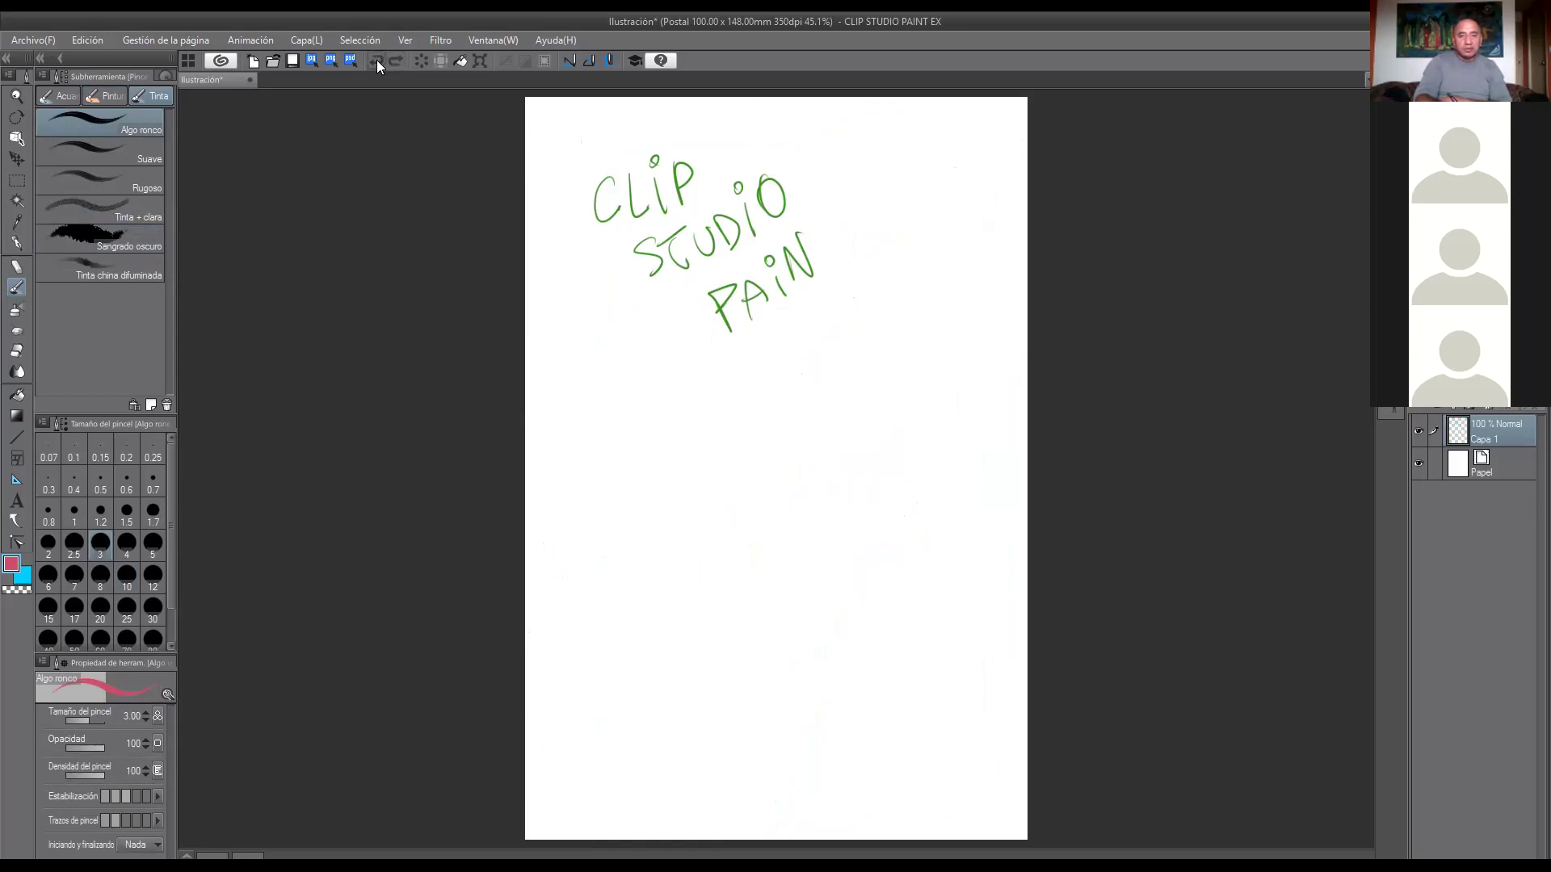
{"action": "left_click", "coordinate": [376, 60]}
{"action": "left_click", "coordinate": [378, 60]}
{"action": "left_click", "coordinate": [378, 61]}
{"action": "left_click", "coordinate": [378, 61]}
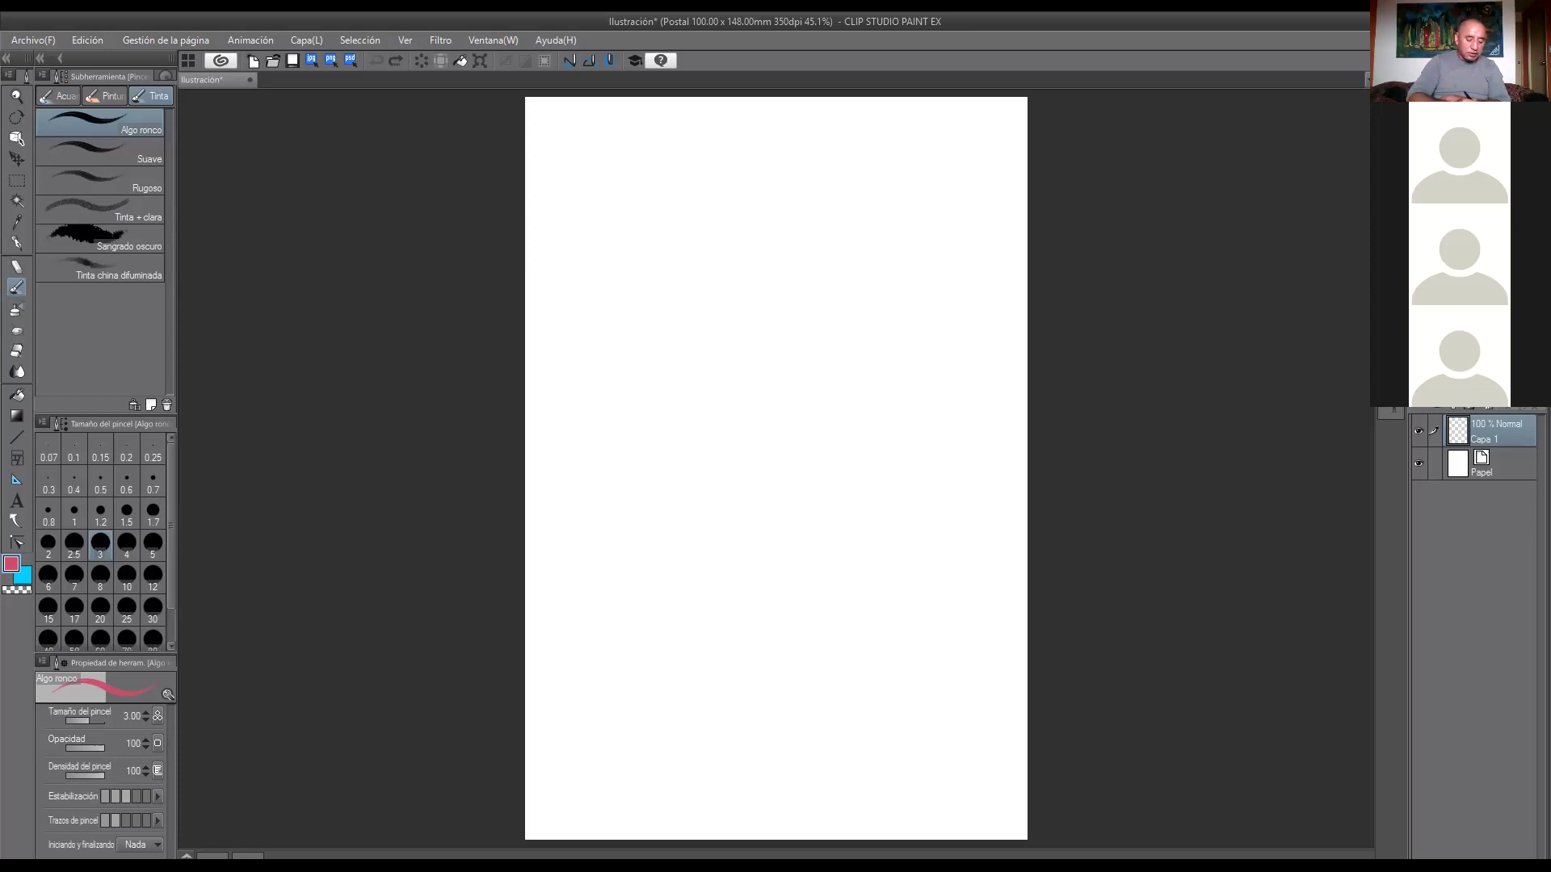
Expand the timeline and start a new document, placing its settings dialog over the middle of the canvas.
{"action": "left_click", "coordinate": [187, 855]}
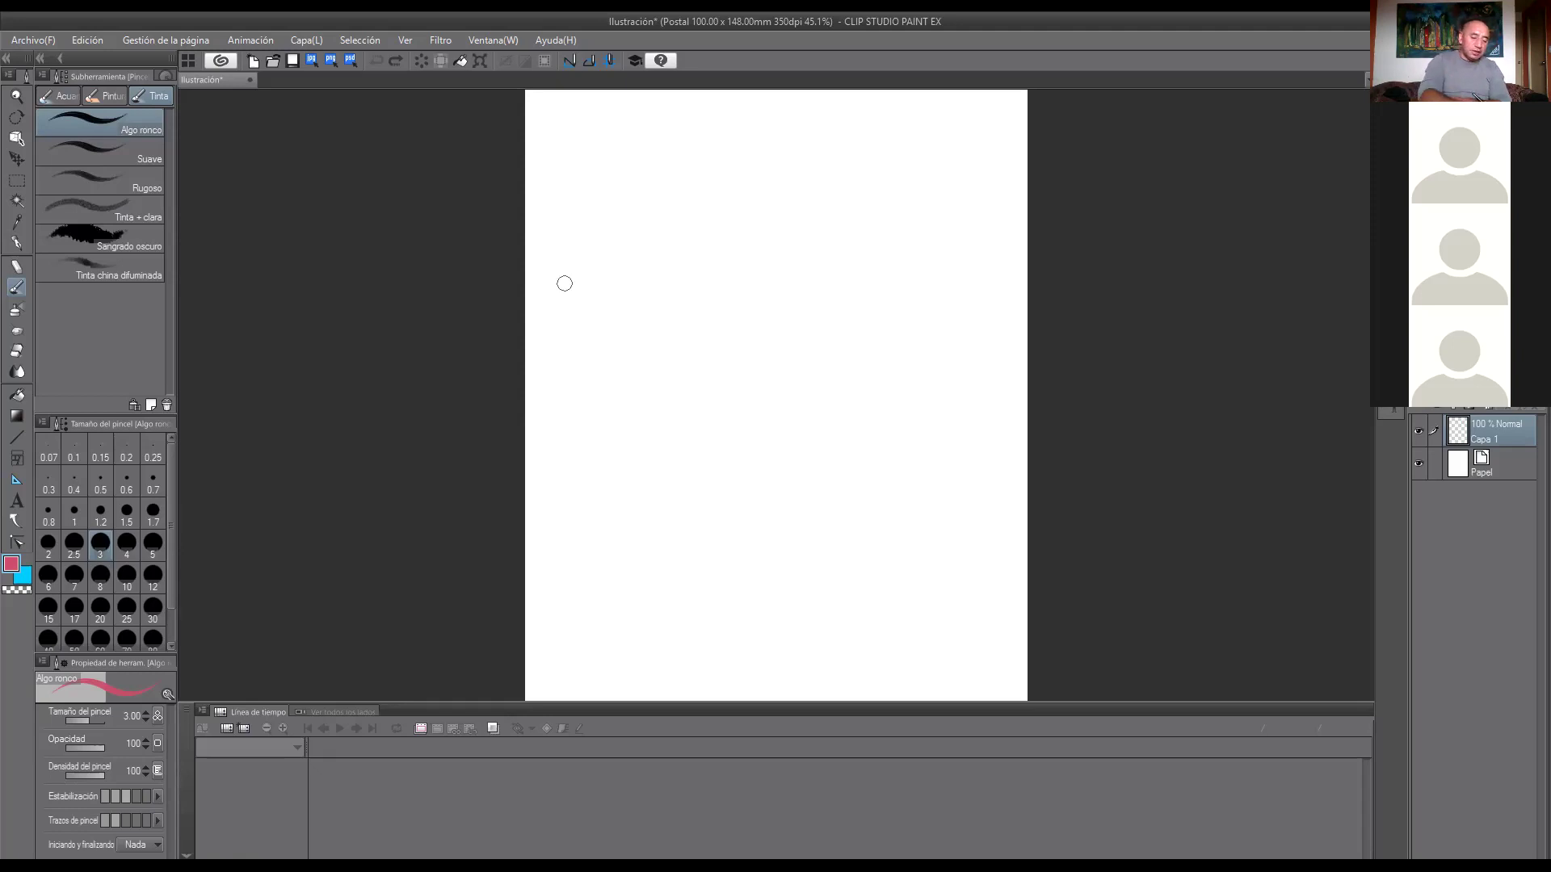
{"action": "left_click", "coordinate": [36, 38]}
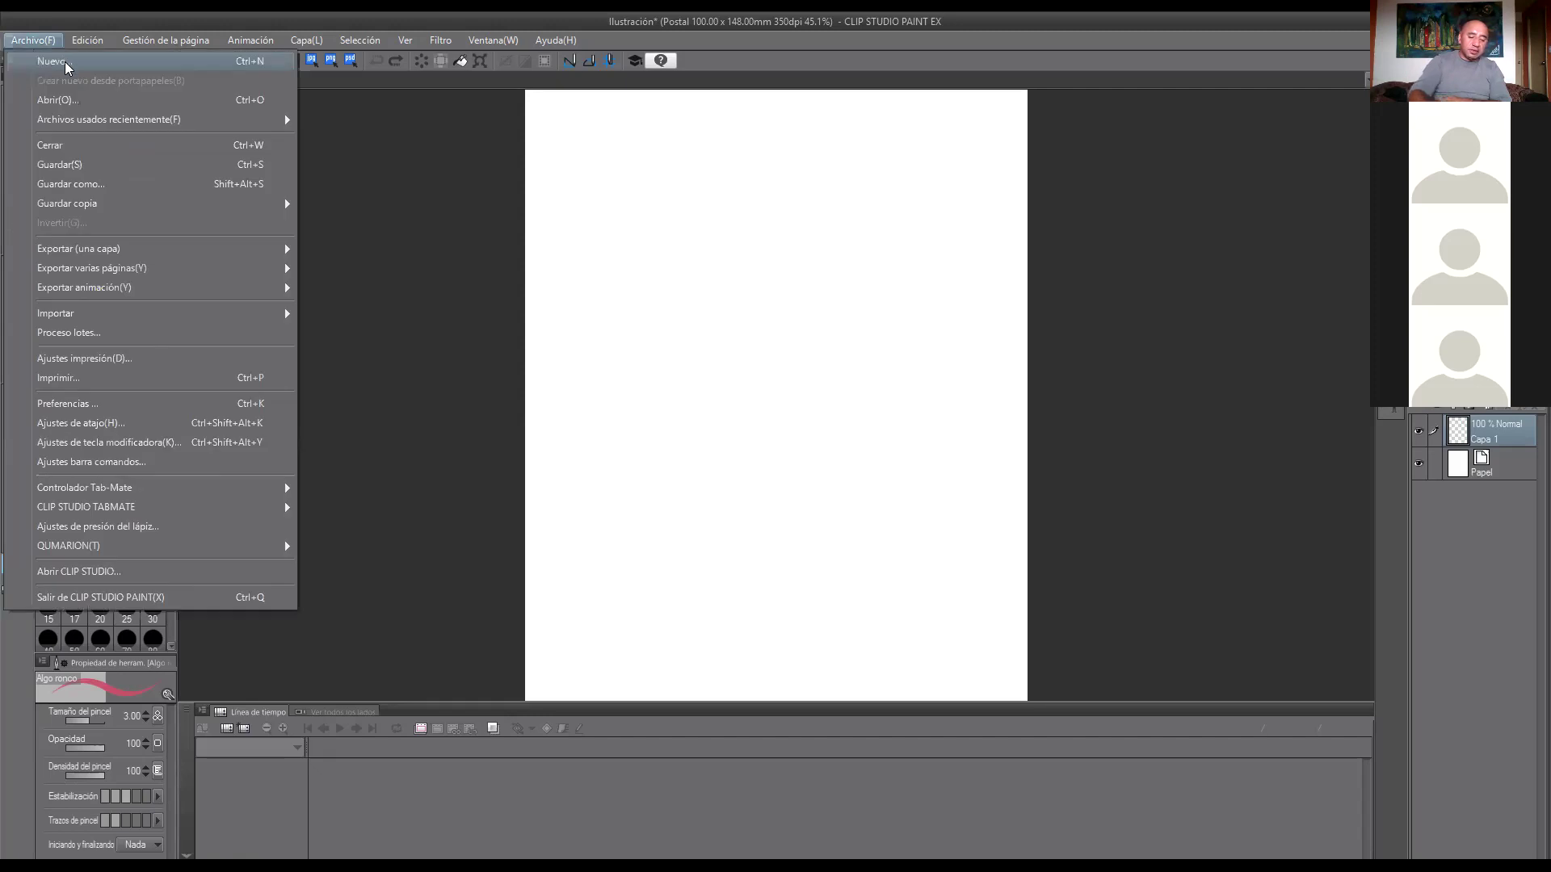
{"action": "left_click", "coordinate": [65, 61]}
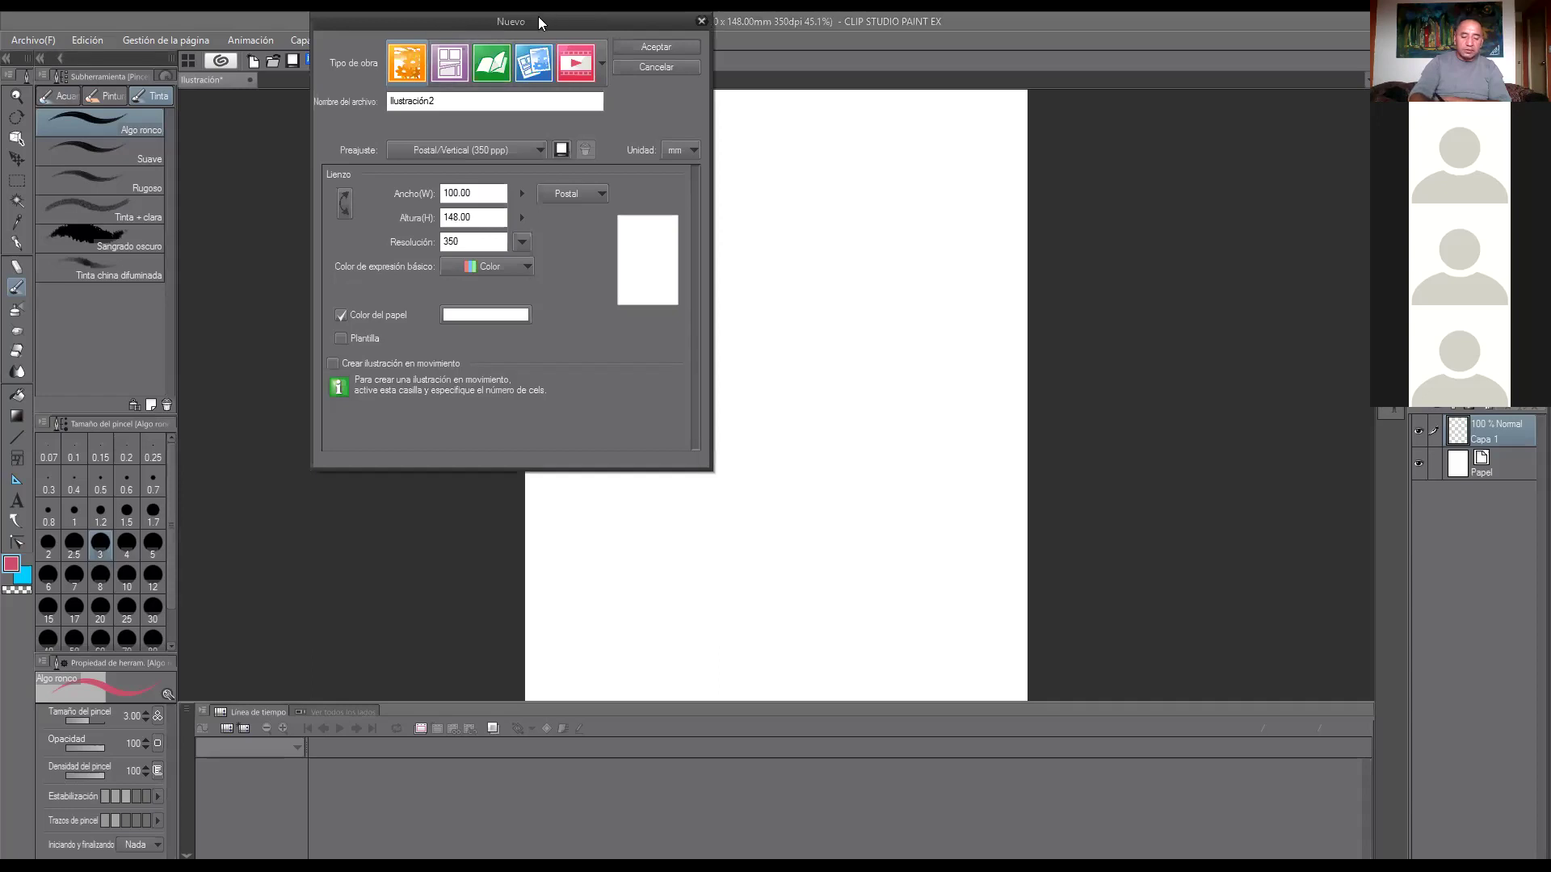
{"action": "left_click_drag", "start_coordinate": [544, 14], "coordinate": [544, 20]}
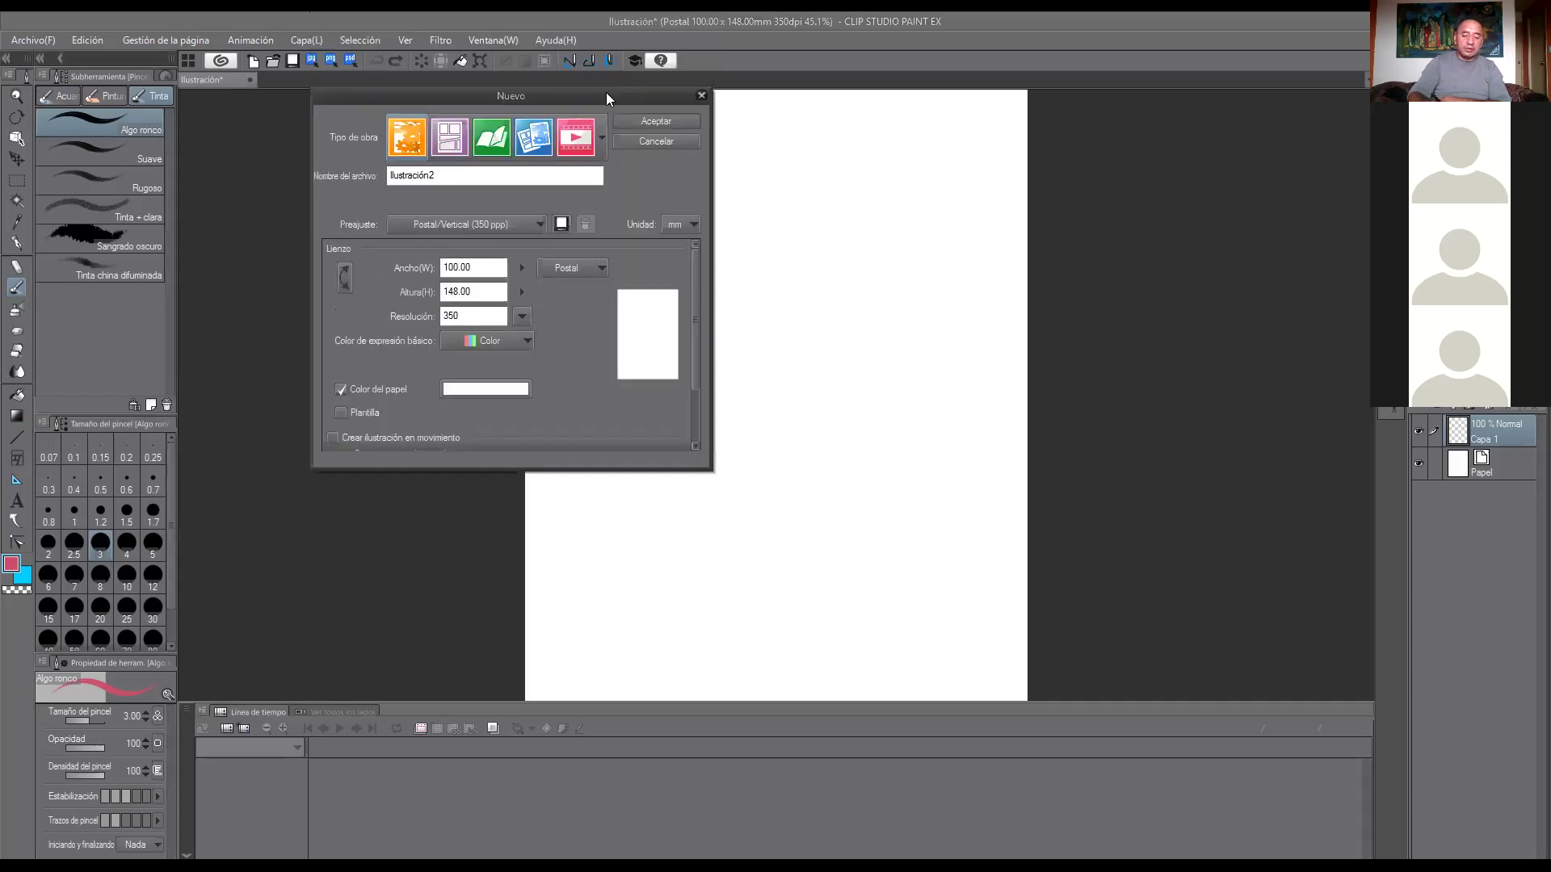
{"action": "left_click_drag", "start_coordinate": [607, 93], "coordinate": [900, 233]}
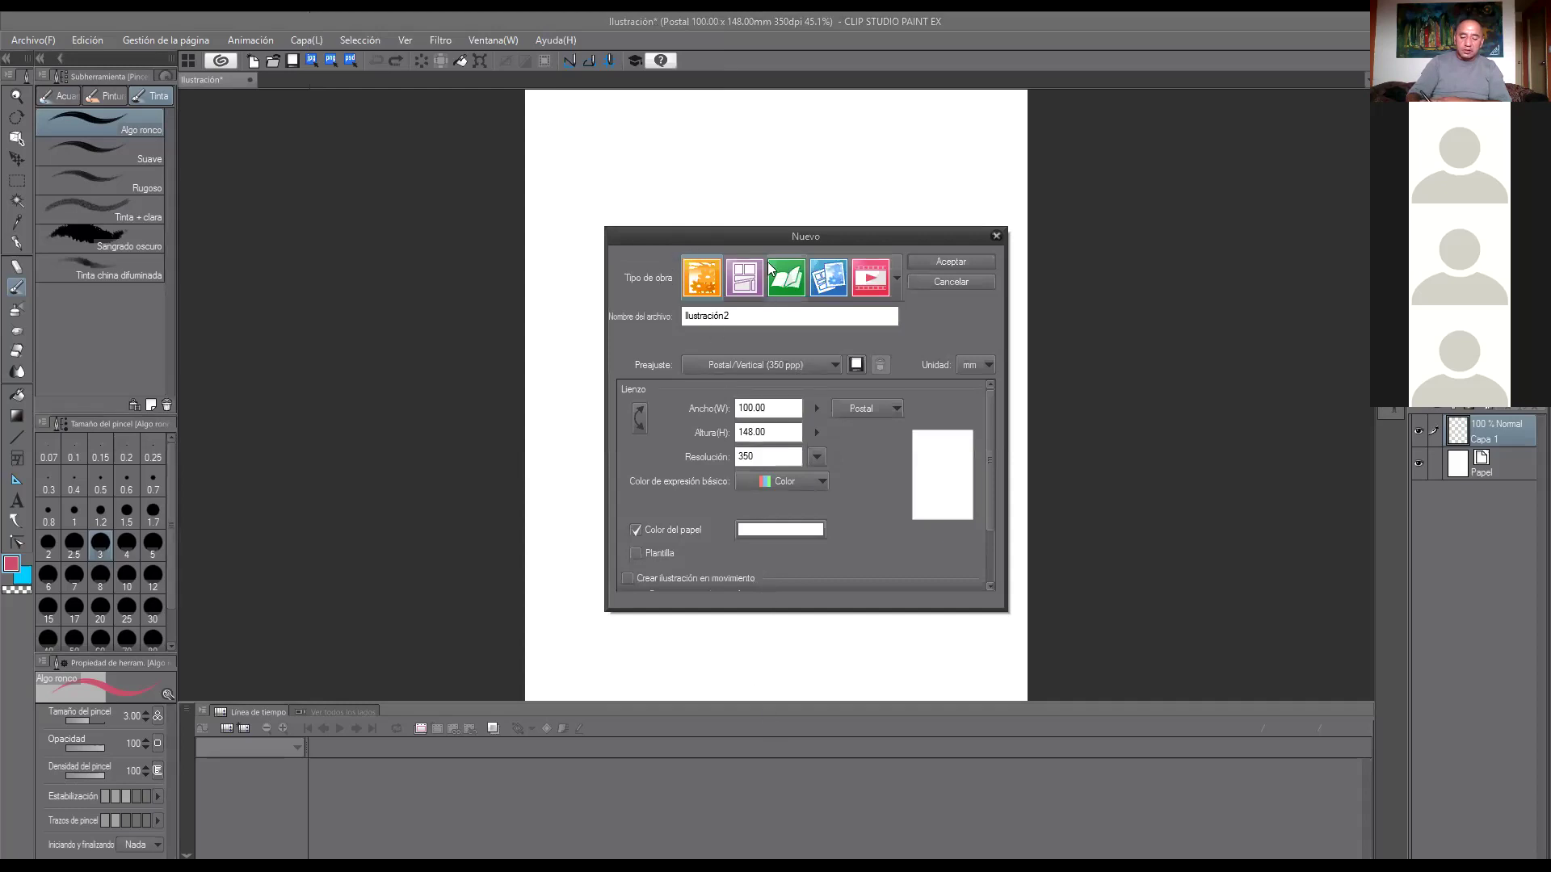
Review the illustration, comic, fanzine printing and full-settings project types, including the comic page presets.
{"action": "left_click", "coordinate": [701, 278]}
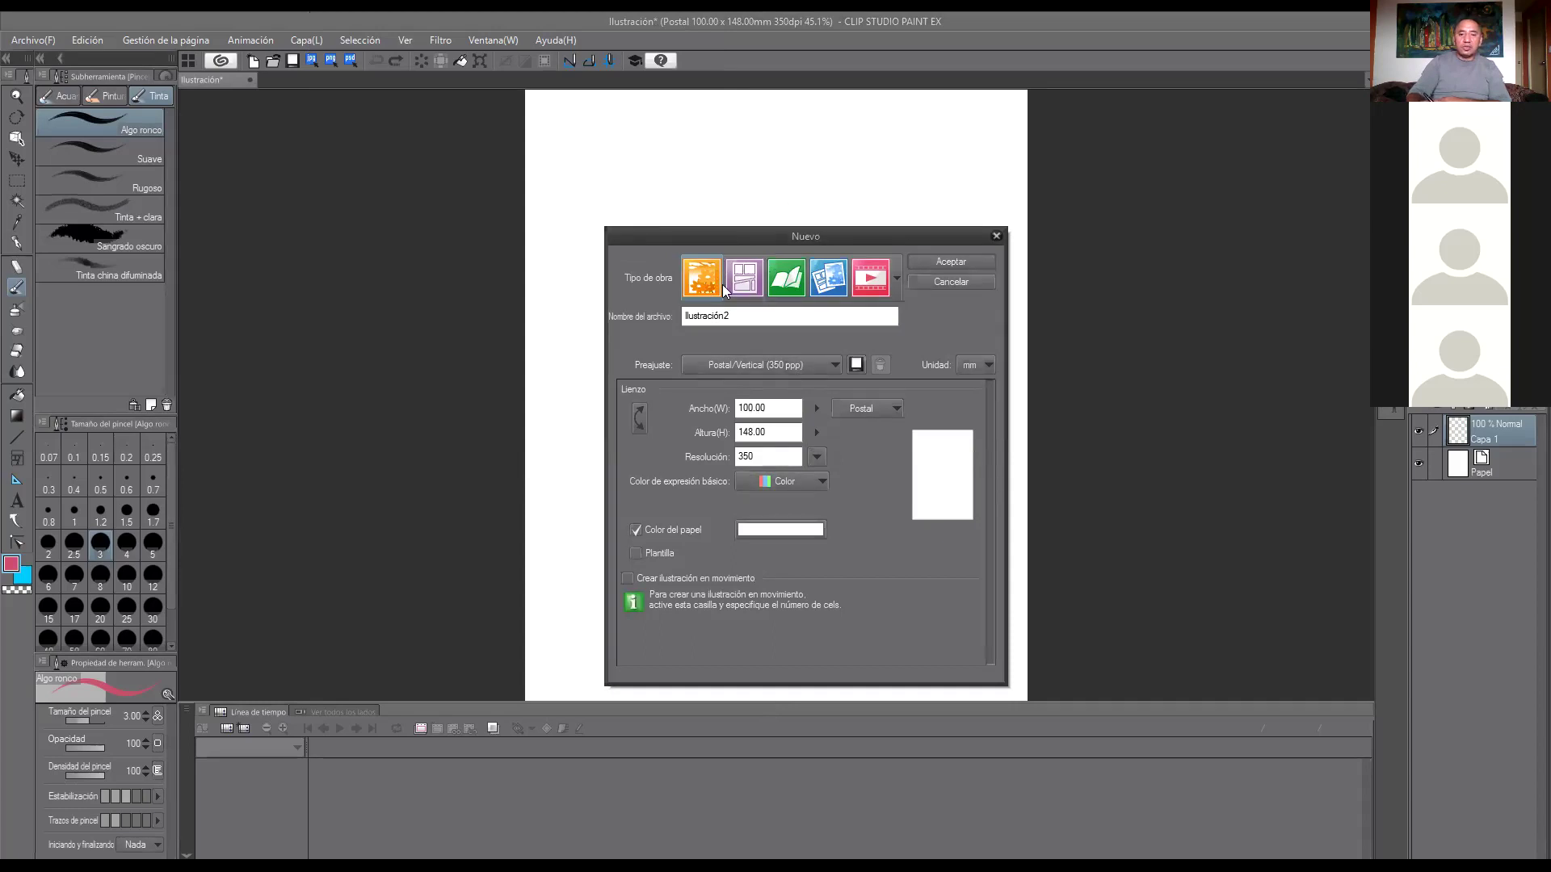
{"action": "left_click", "coordinate": [744, 283]}
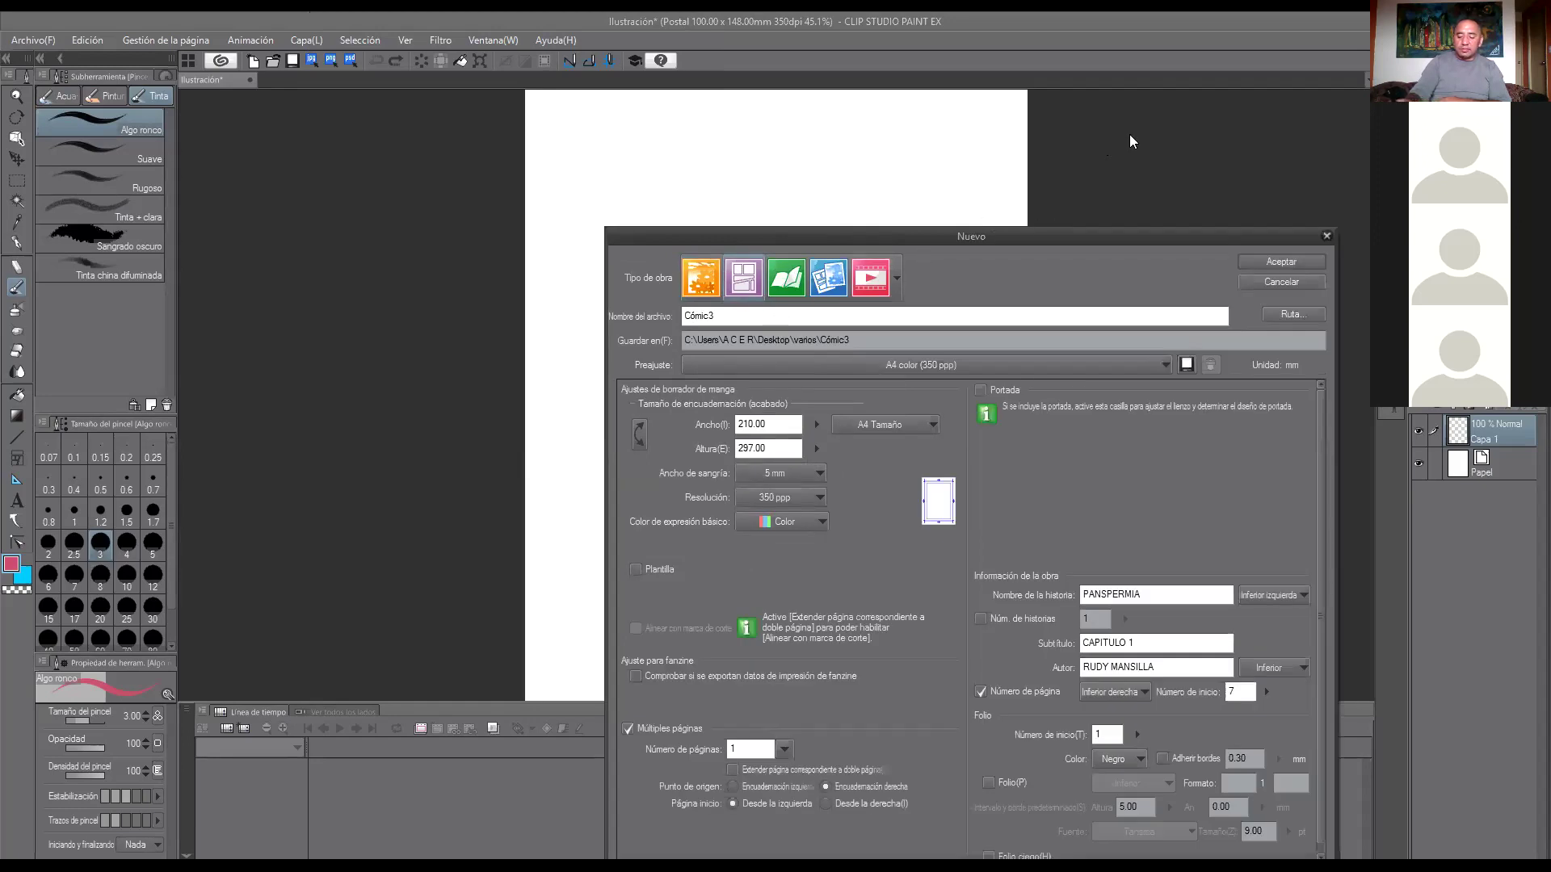
{"action": "left_click_drag", "start_coordinate": [919, 234], "coordinate": [624, 85]}
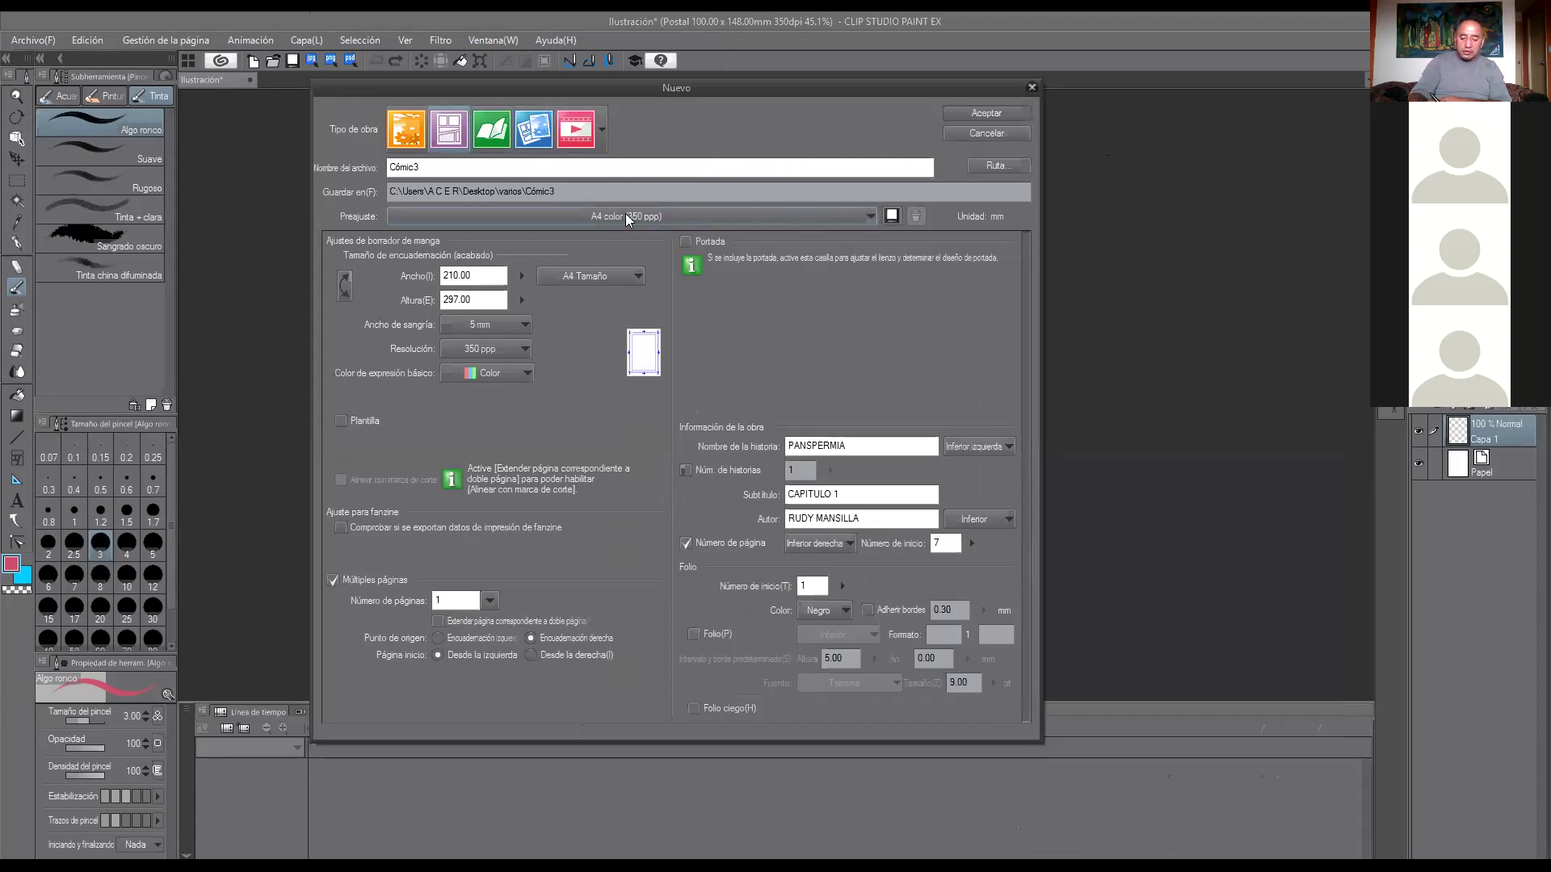
{"action": "left_click", "coordinate": [869, 218]}
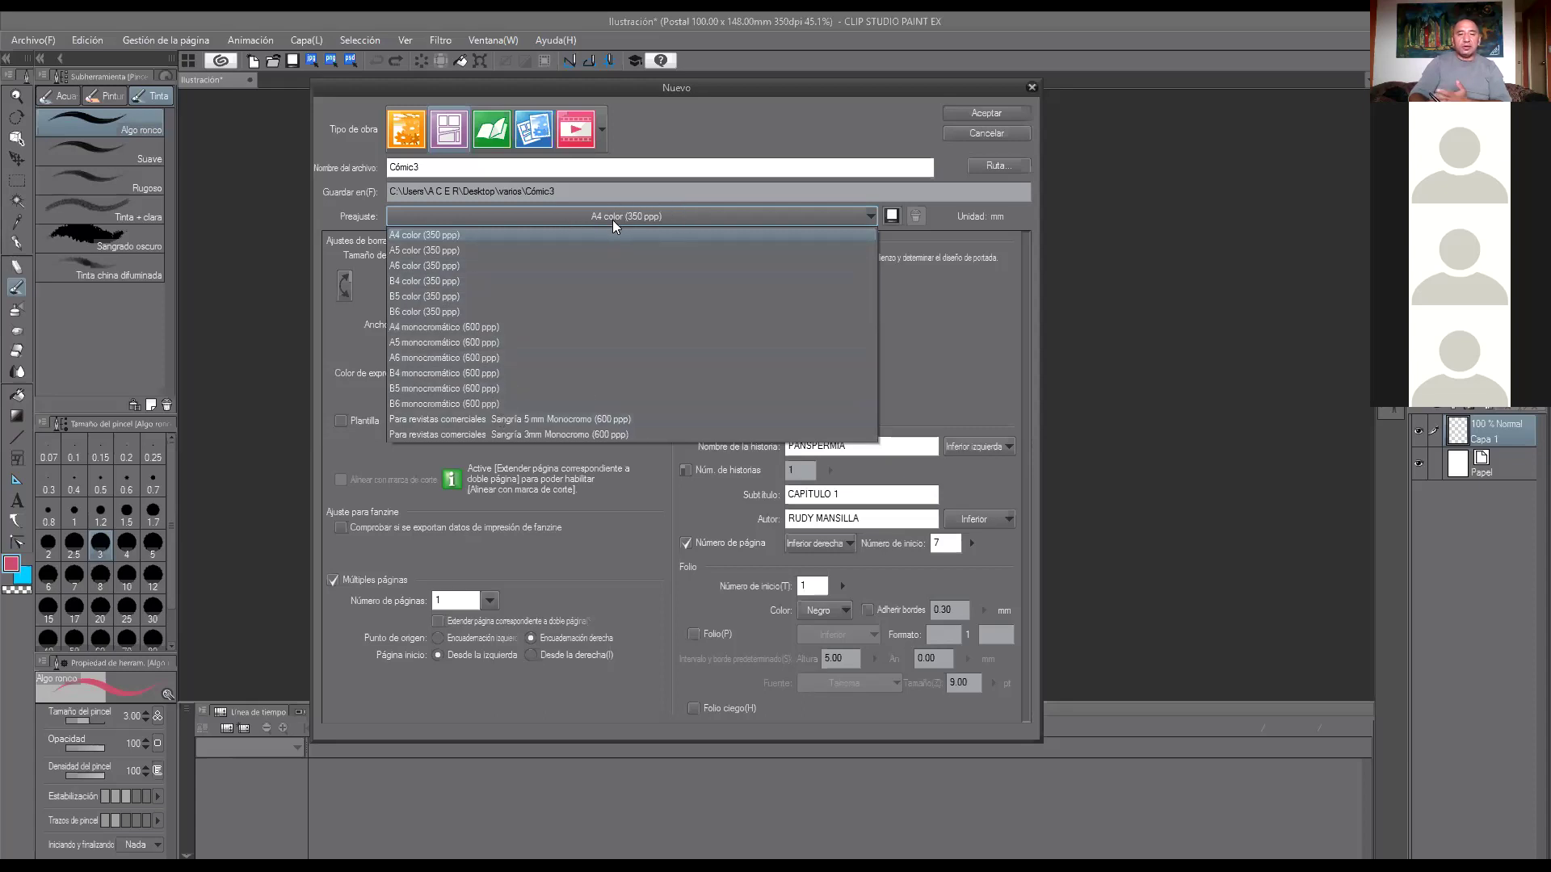
{"action": "left_click", "coordinate": [646, 194]}
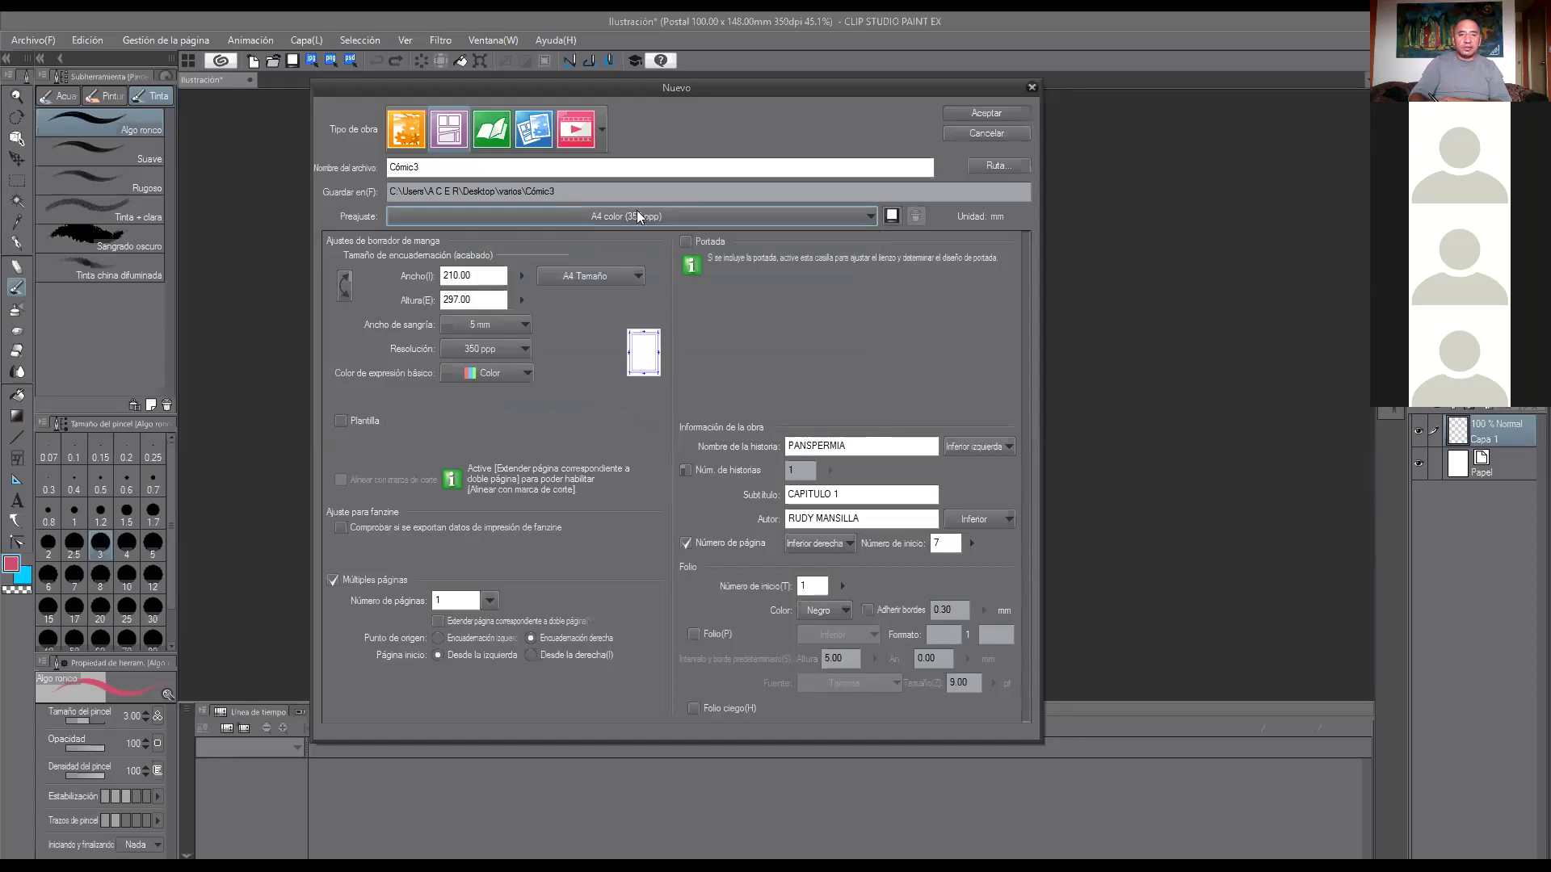
{"action": "left_click", "coordinate": [497, 132]}
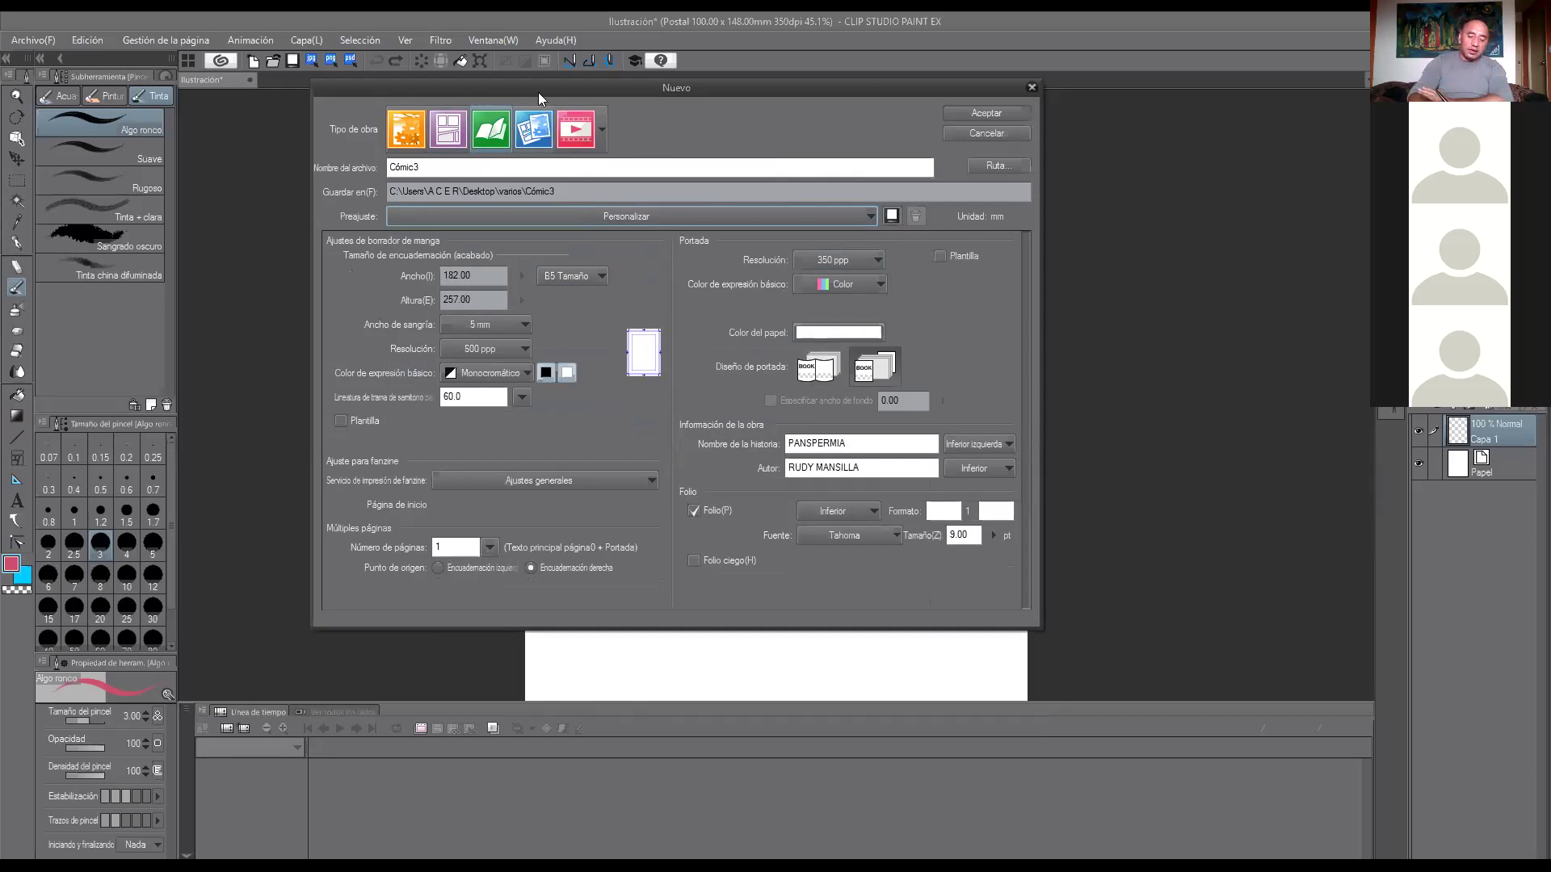
{"action": "left_click", "coordinate": [537, 126]}
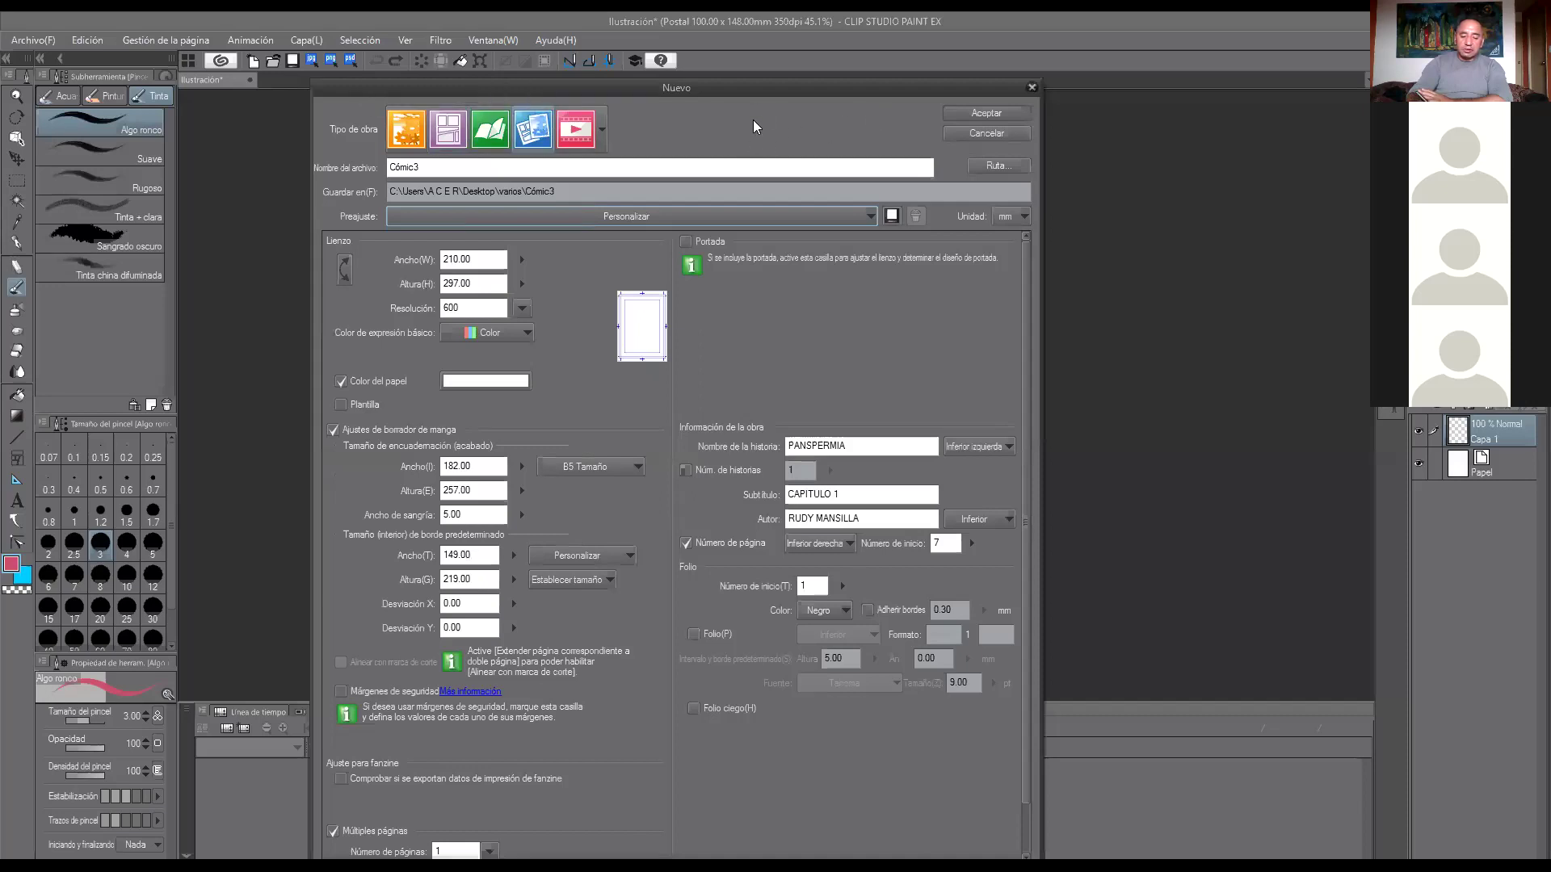
Create an animation document of 1920 × 1080 px at resolution 192, with 24 frames per second and 120 frames.
{"action": "left_click", "coordinate": [575, 129]}
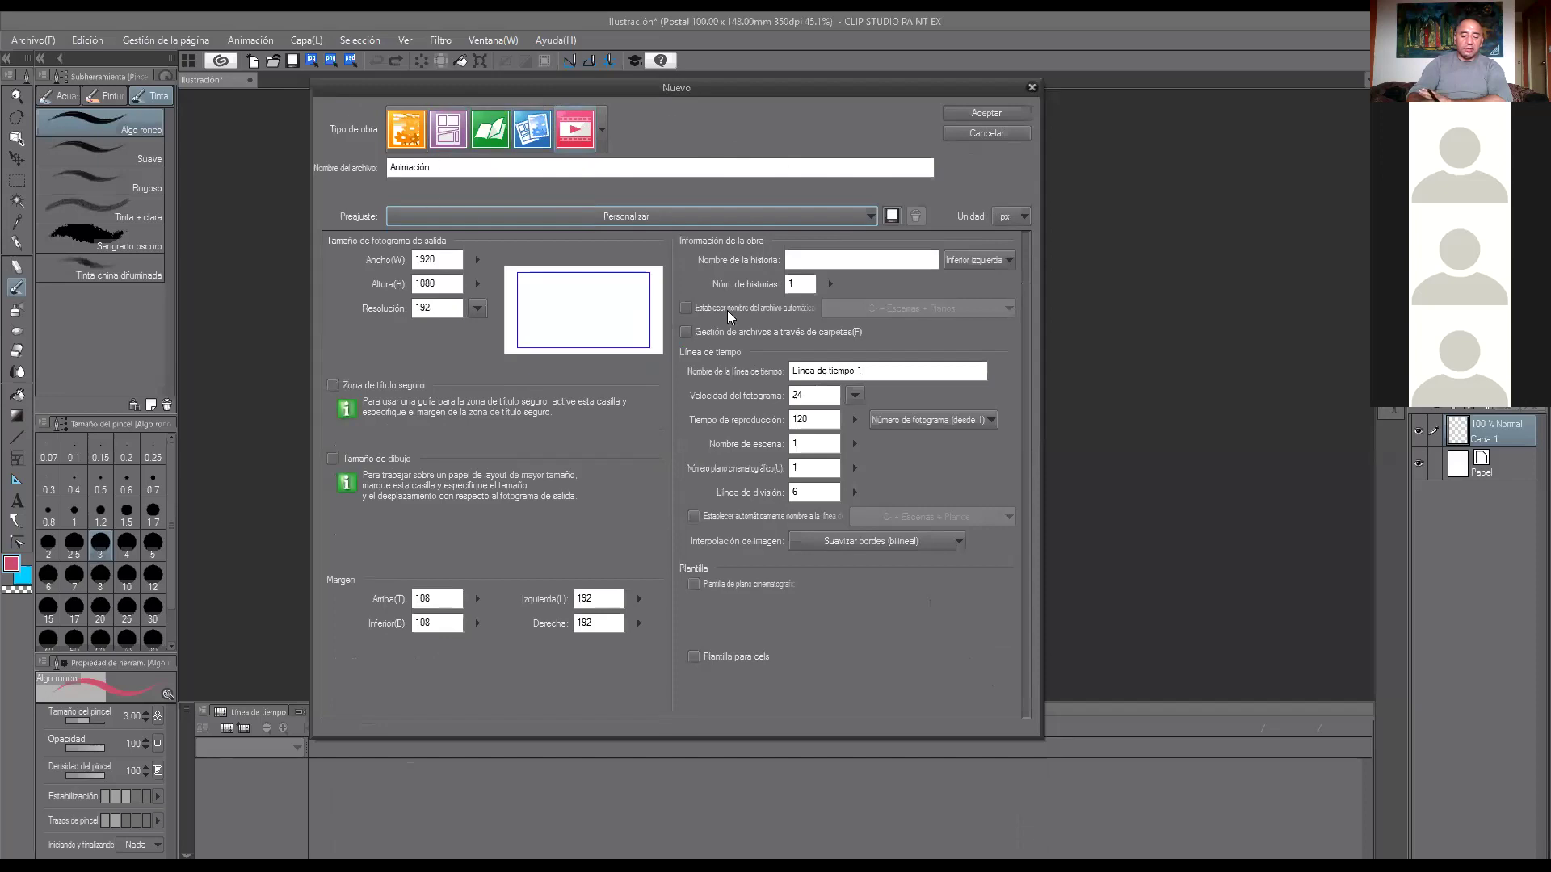
{"action": "left_click", "coordinate": [986, 114]}
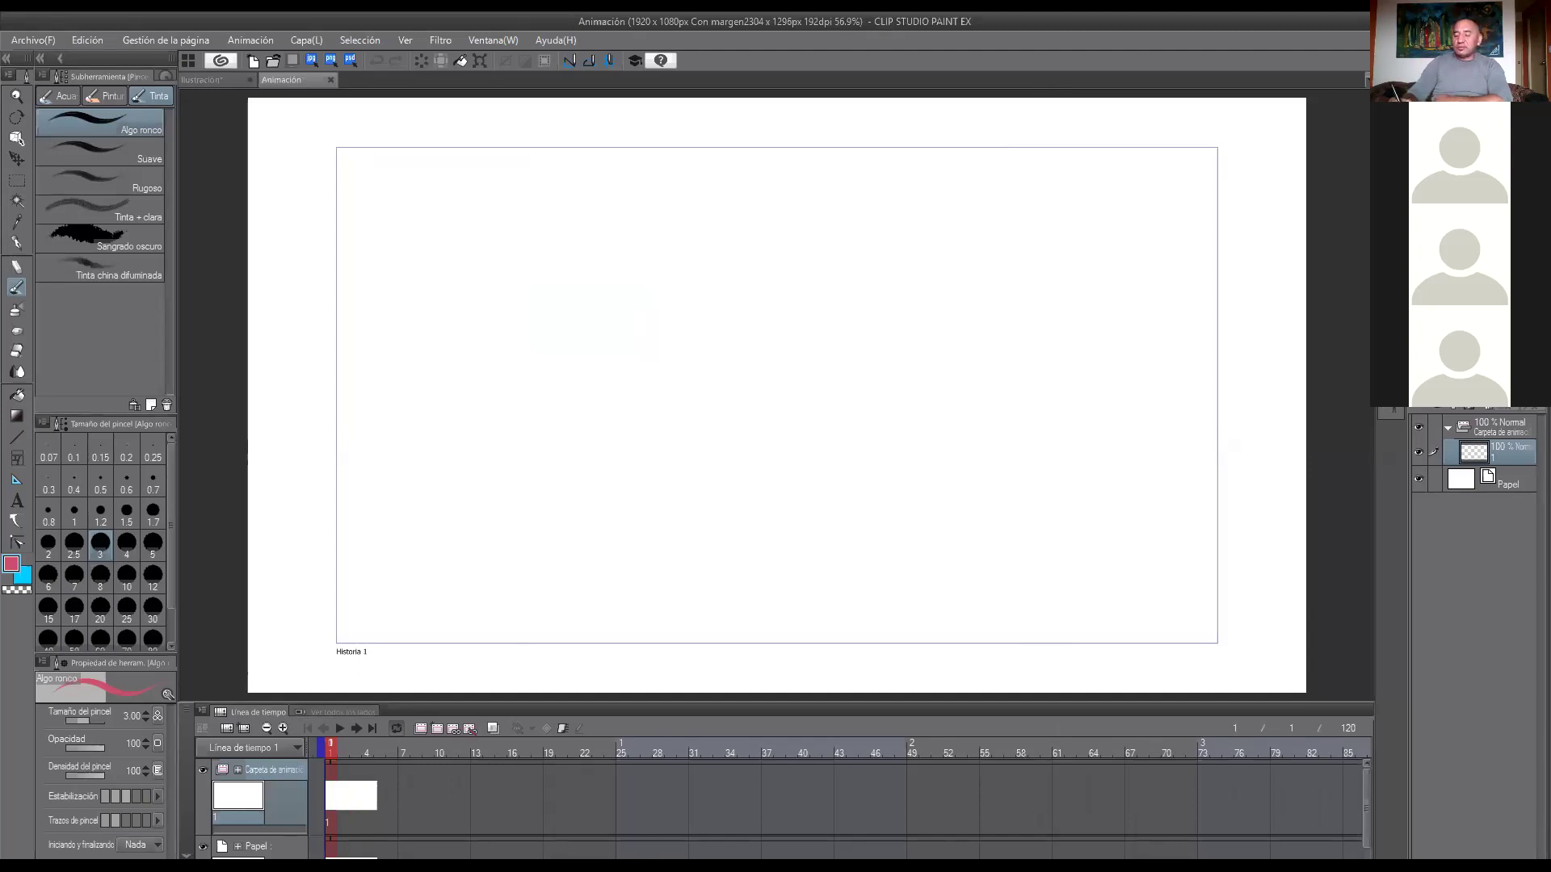
Show the materials library and enlarge its folder tree so all the 3D categories fit.
{"action": "left_click", "coordinate": [1391, 408]}
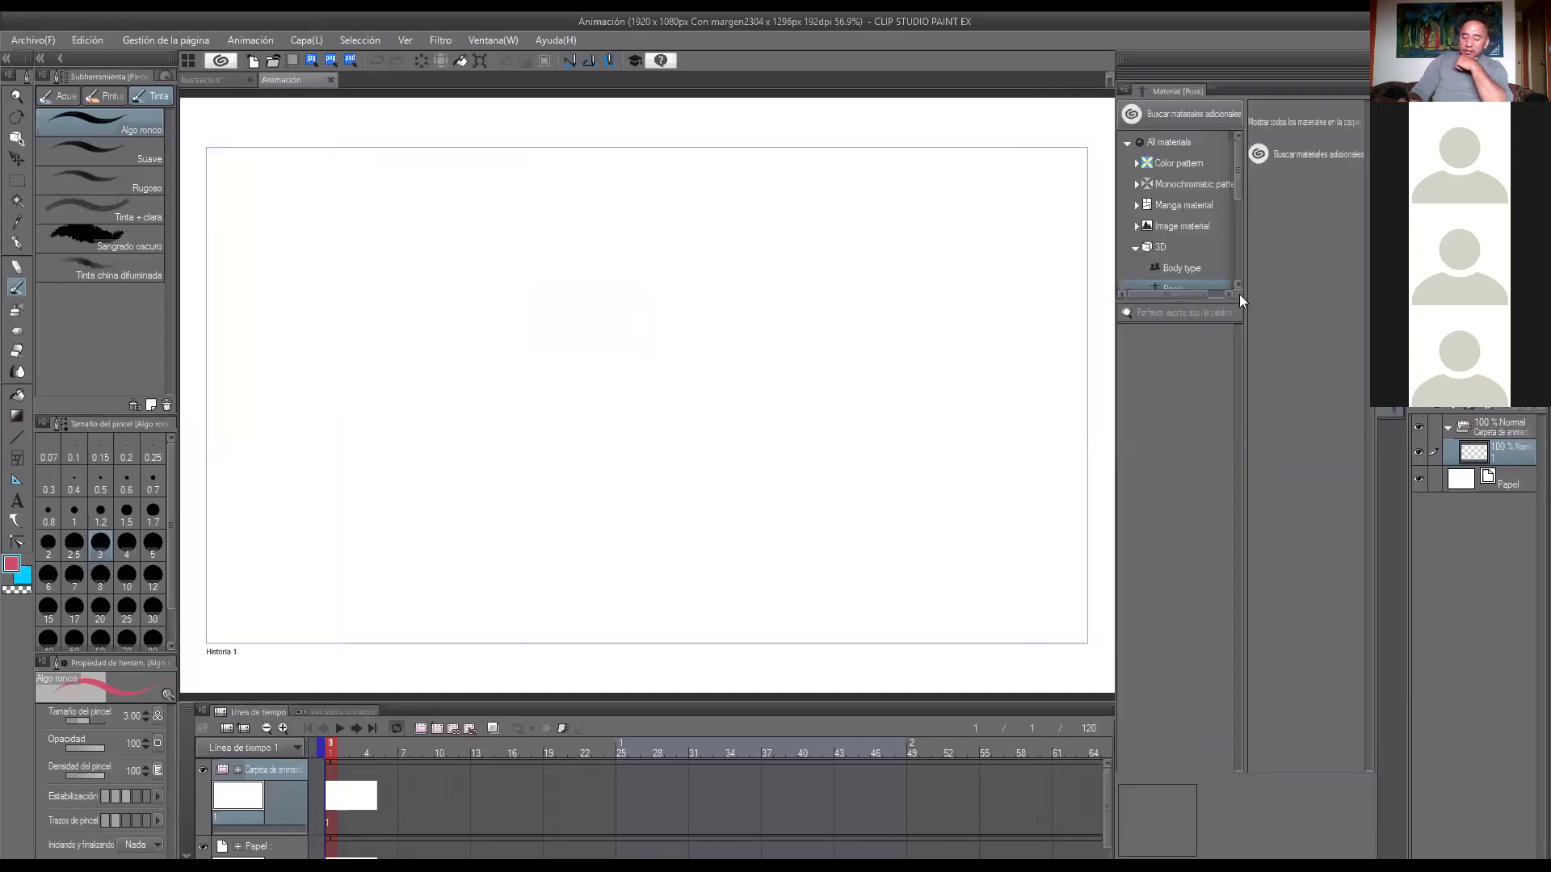
{"action": "left_click", "coordinate": [1214, 296]}
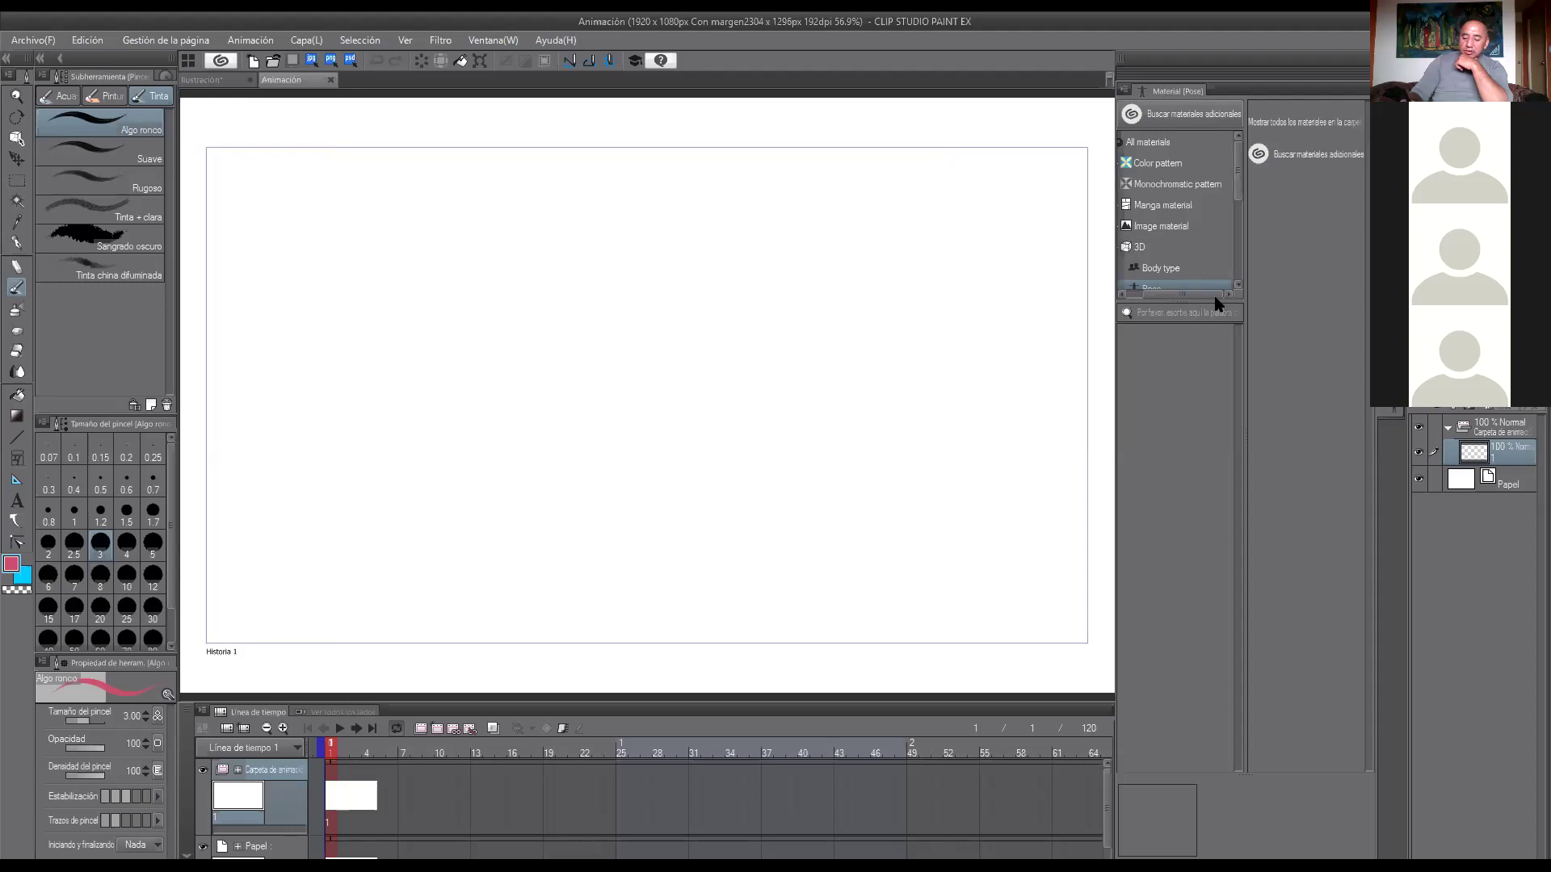
{"action": "left_click_drag", "start_coordinate": [1188, 301], "coordinate": [1188, 394]}
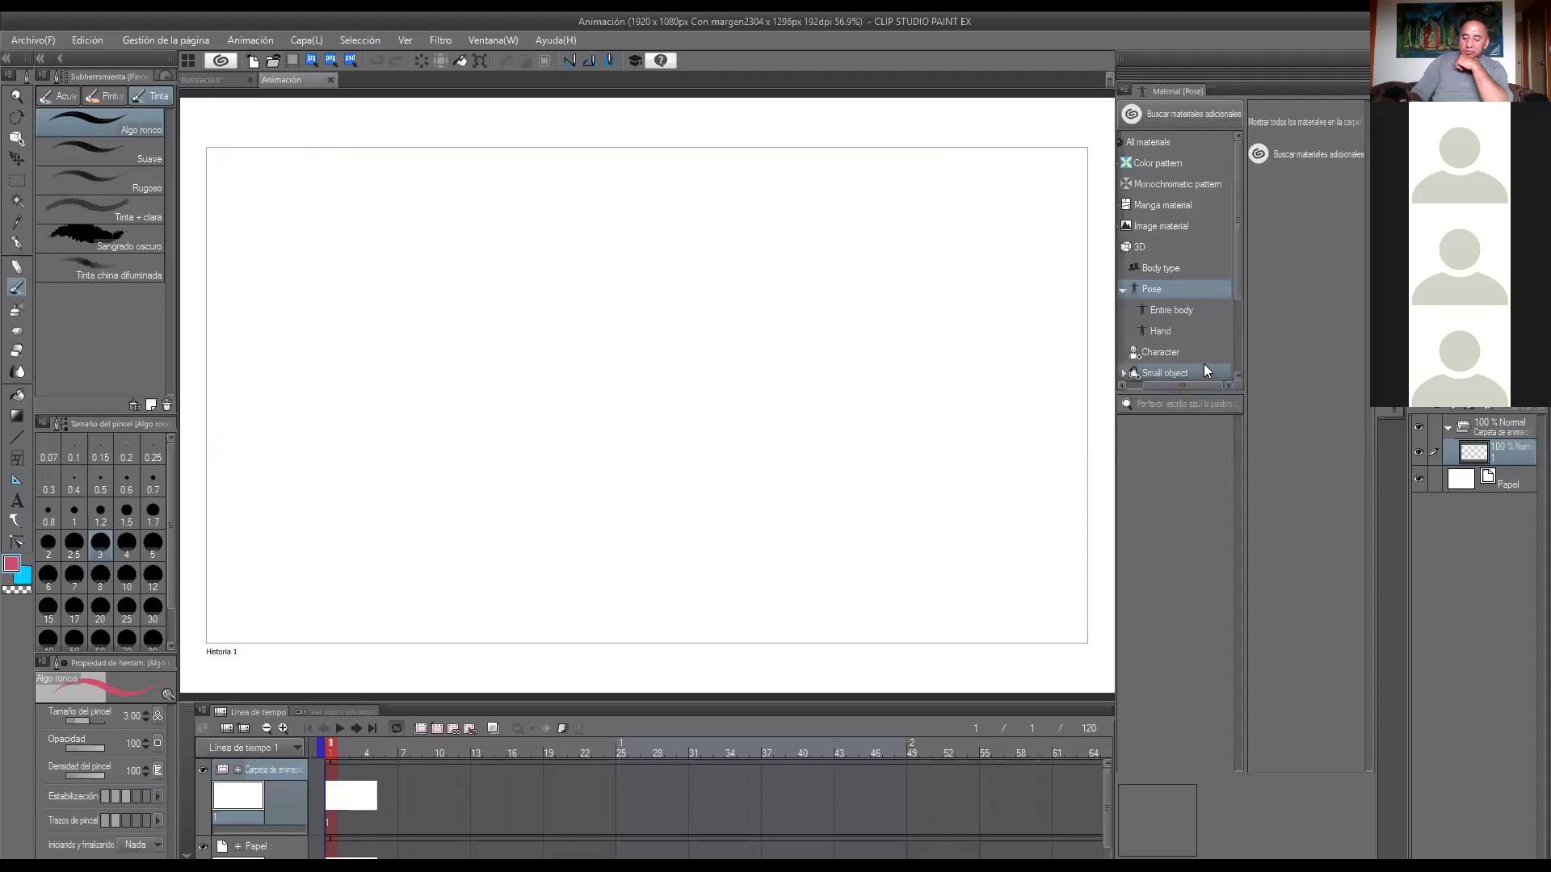
{"action": "left_click_drag", "start_coordinate": [1202, 396], "coordinate": [1204, 508]}
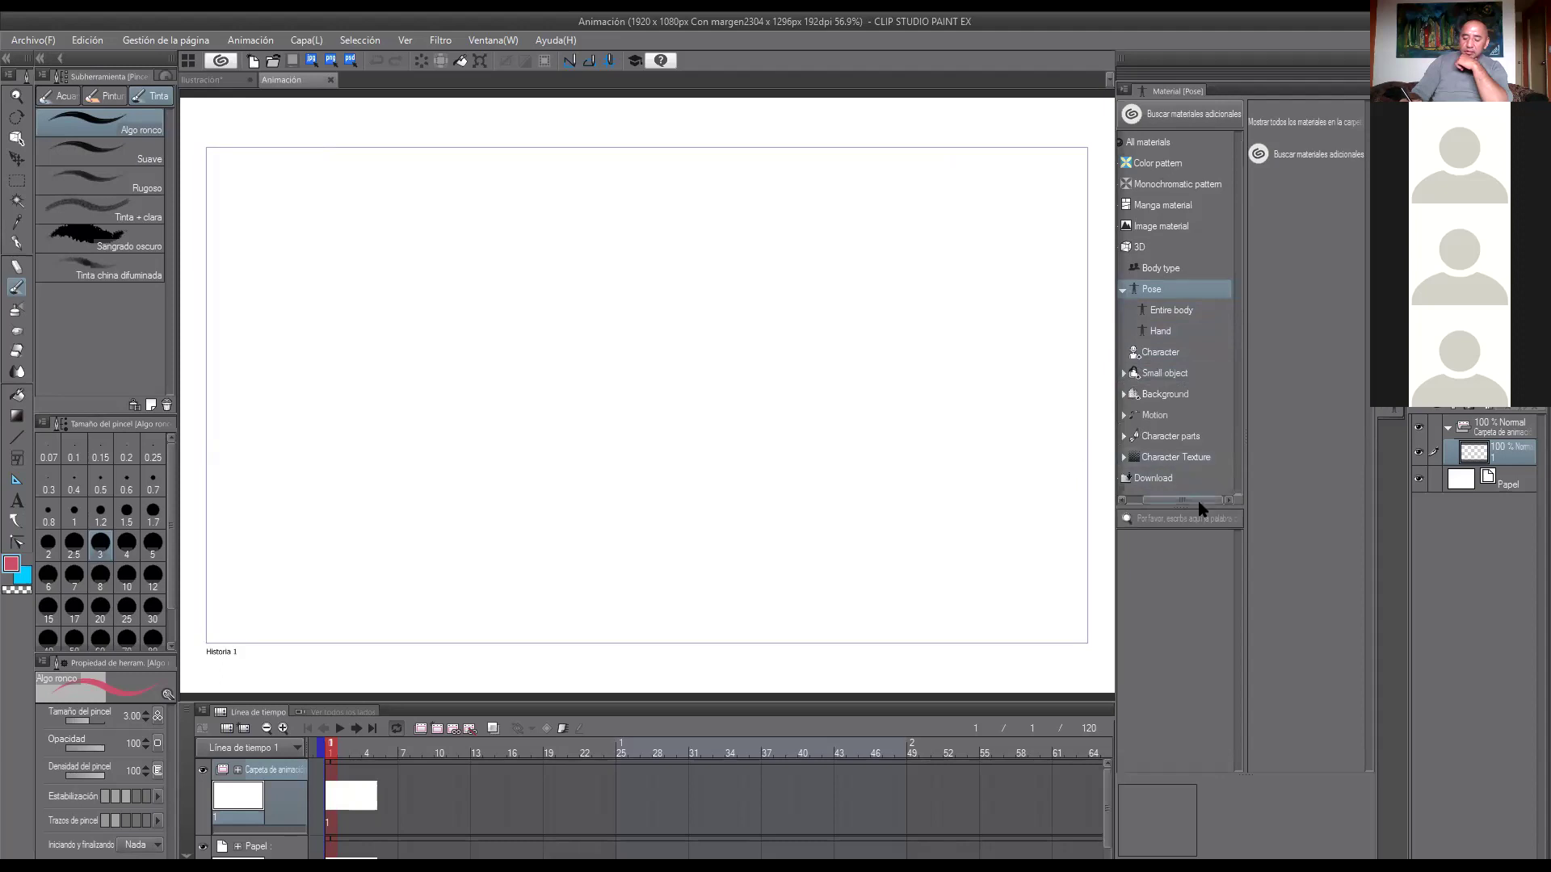
{"action": "left_click_drag", "start_coordinate": [1202, 509], "coordinate": [1204, 652]}
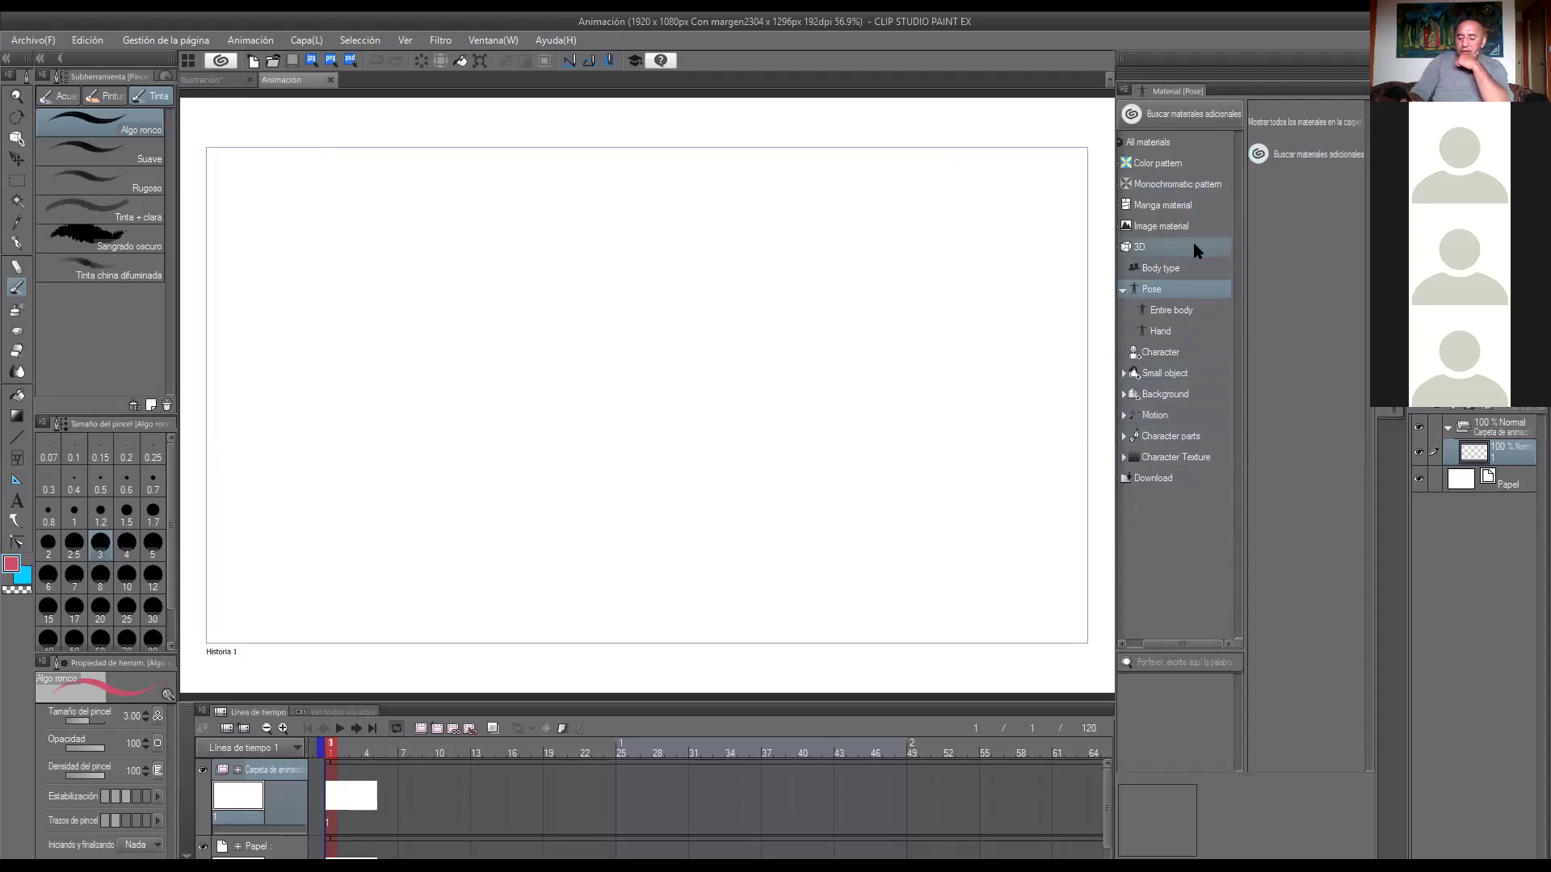
Try to place the male 3D drawing figure from the Body type materials onto the animation canvas twice.
{"action": "left_click", "coordinate": [1181, 268]}
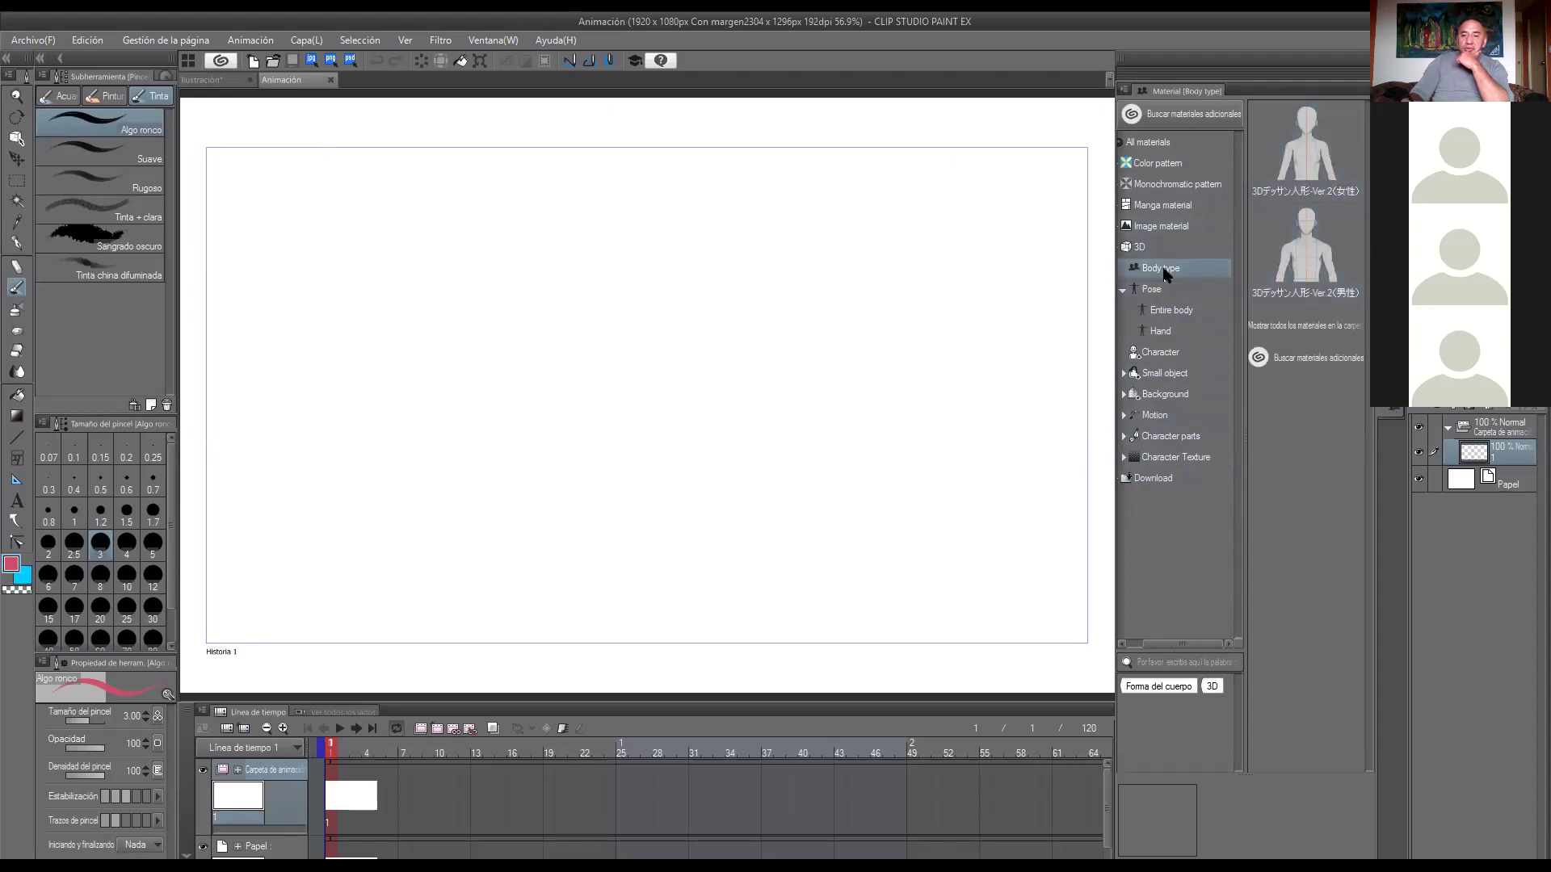
{"action": "left_click", "coordinate": [1326, 228]}
{"action": "left_click_drag", "start_coordinate": [1327, 227], "coordinate": [696, 413]}
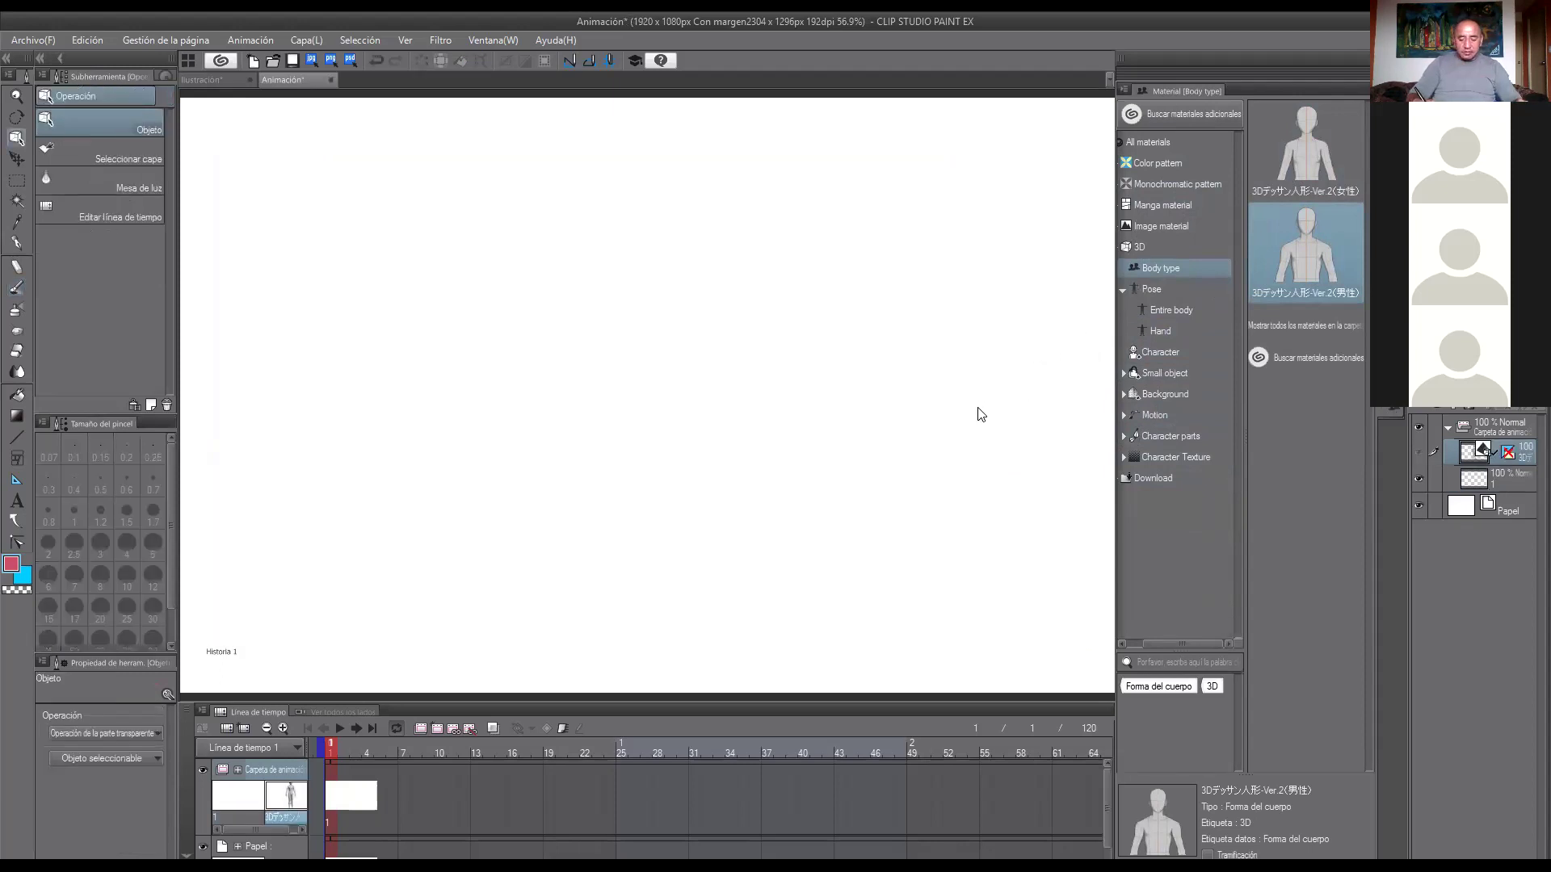
{"action": "scroll", "coordinate": [987, 408], "scroll_direction": "up", "scroll_amount": 5}
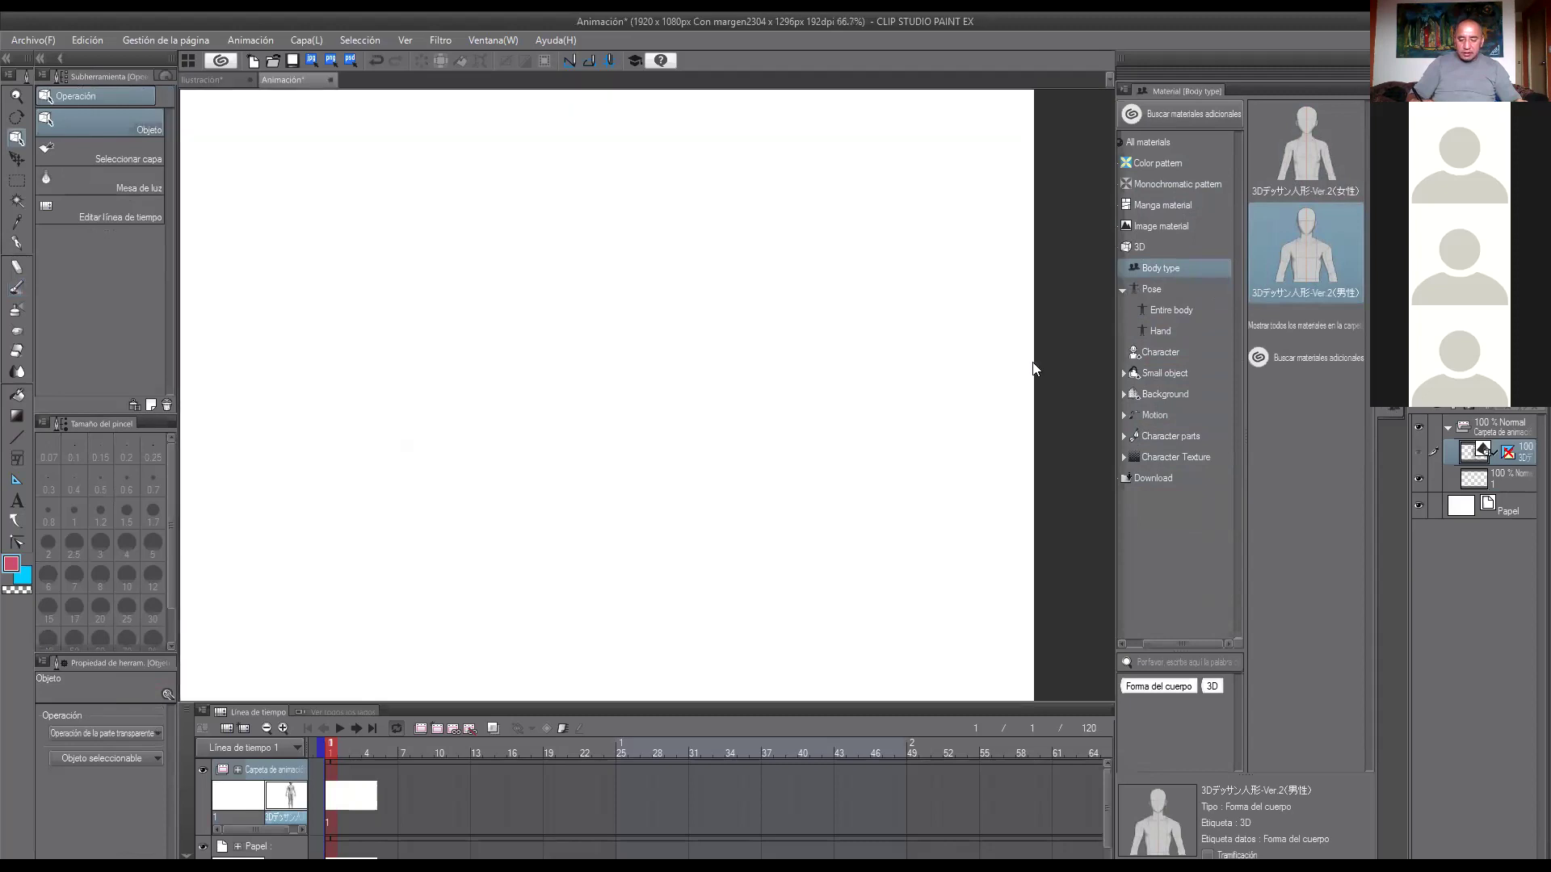
{"action": "scroll", "coordinate": [1029, 367], "scroll_direction": "down", "scroll_amount": 4}
{"action": "left_click_drag", "start_coordinate": [1315, 250], "coordinate": [668, 402]}
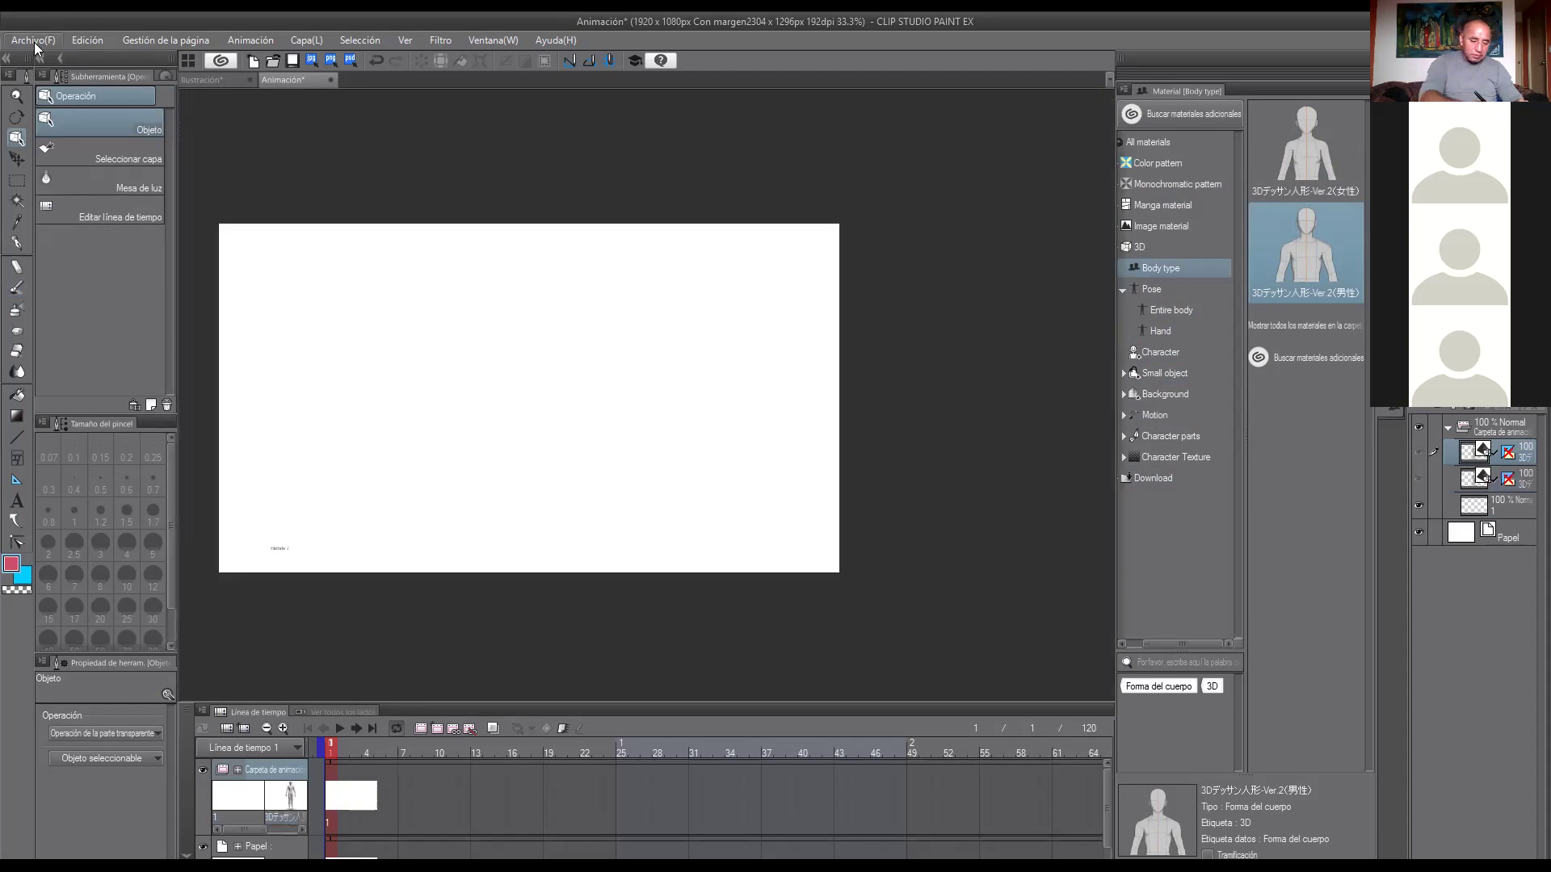
Create a new illustration, Ilustración2, with the Postal/Vertical (350 ppp) preset at 100 × 148 mm.
{"action": "left_click", "coordinate": [33, 42]}
{"action": "left_click", "coordinate": [52, 60]}
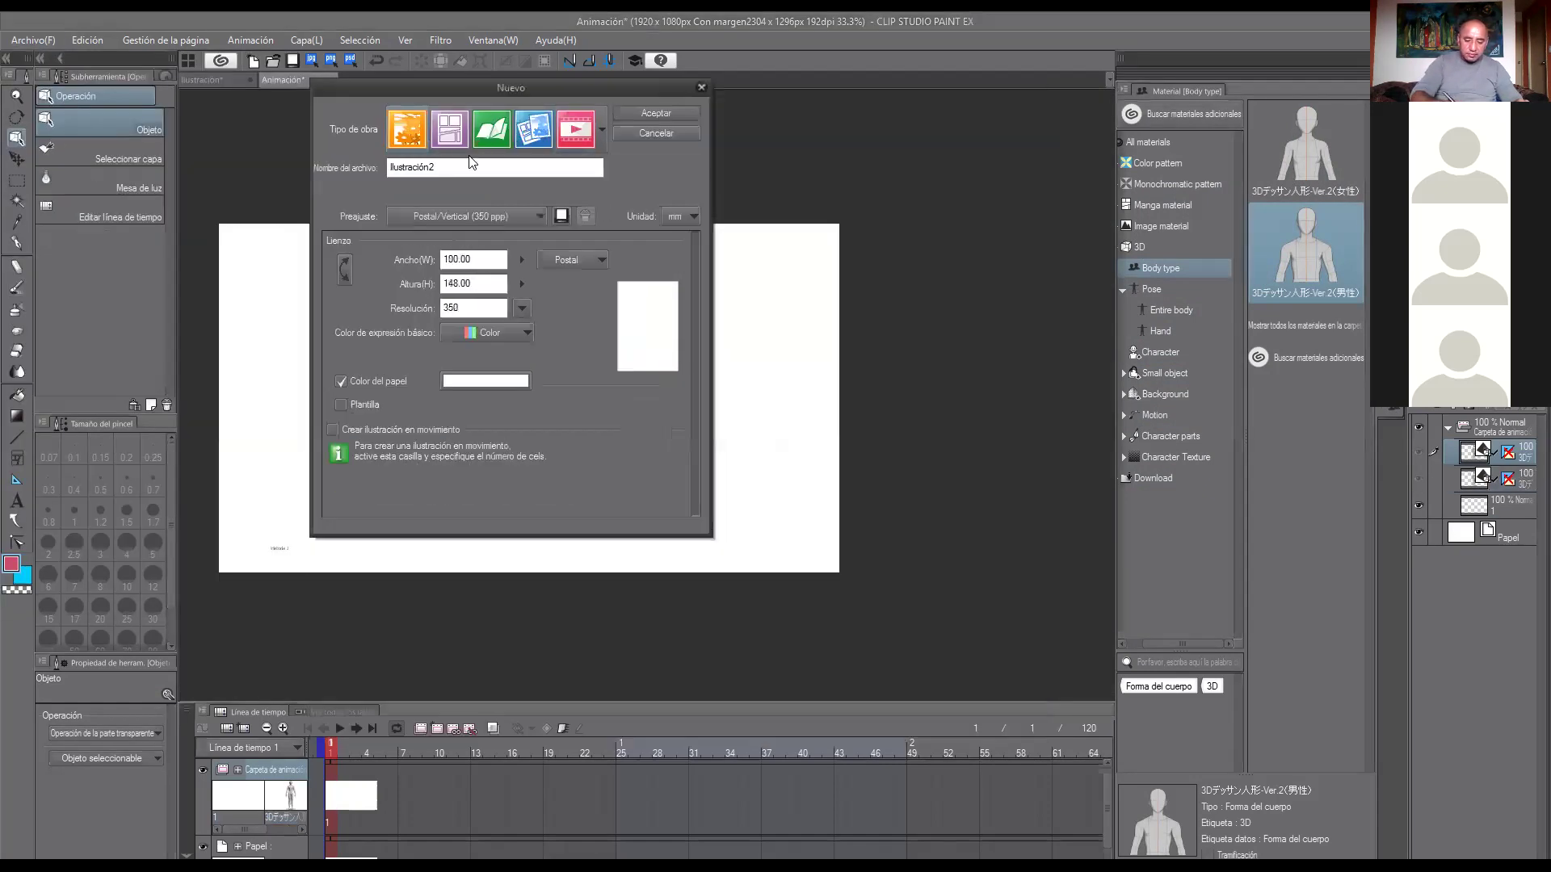
{"action": "left_click", "coordinate": [665, 113]}
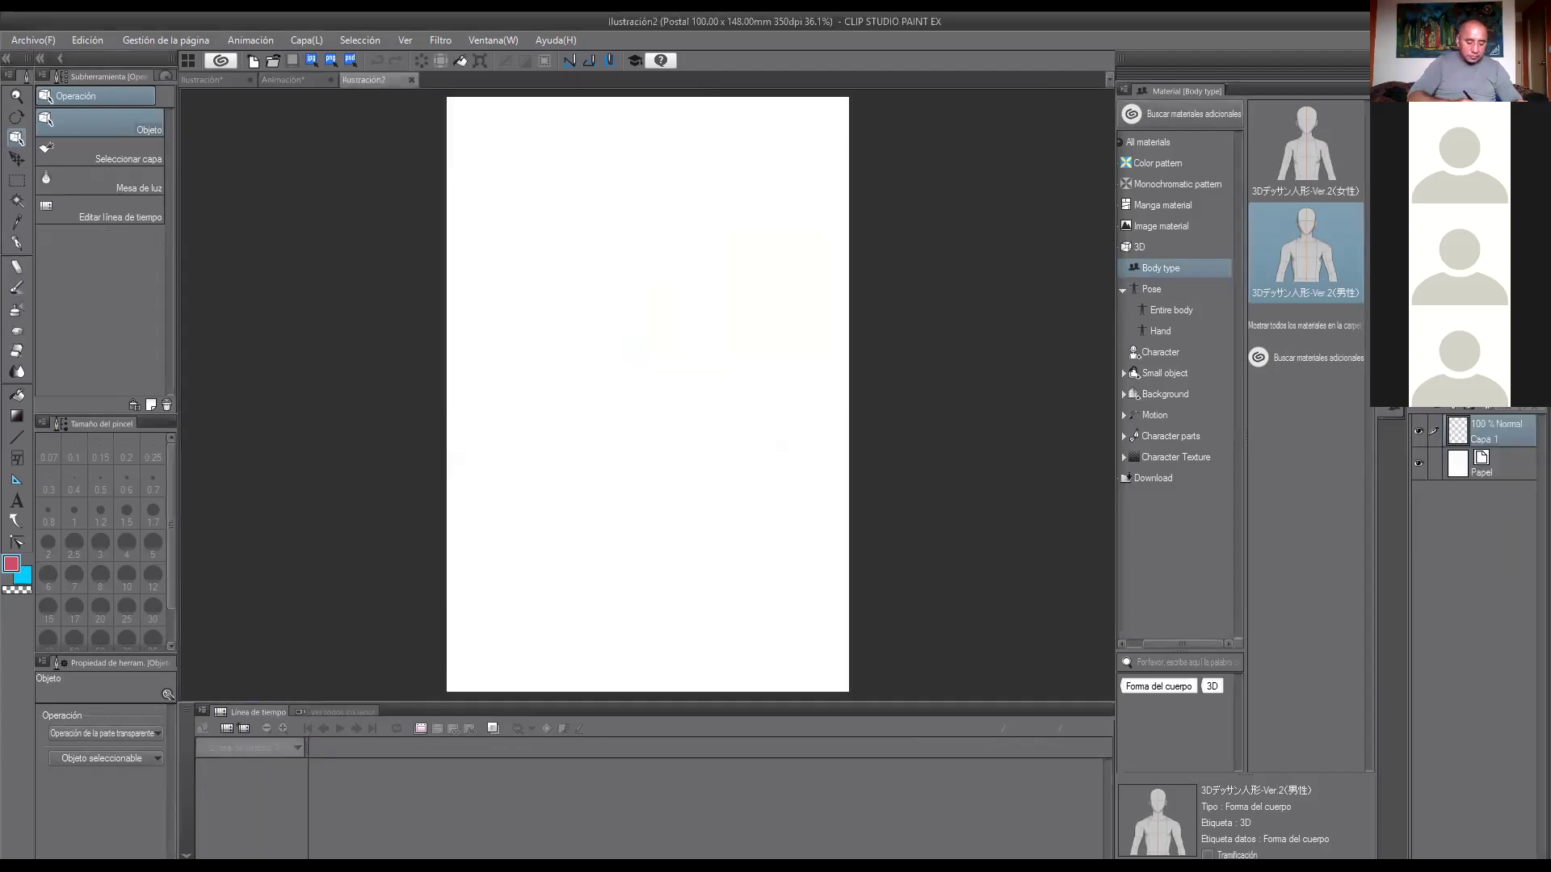
Collapse the timeline and place the male 3D drawing figure on the illustration page.
{"action": "left_click", "coordinate": [187, 855]}
{"action": "left_click_drag", "start_coordinate": [1321, 252], "coordinate": [673, 447]}
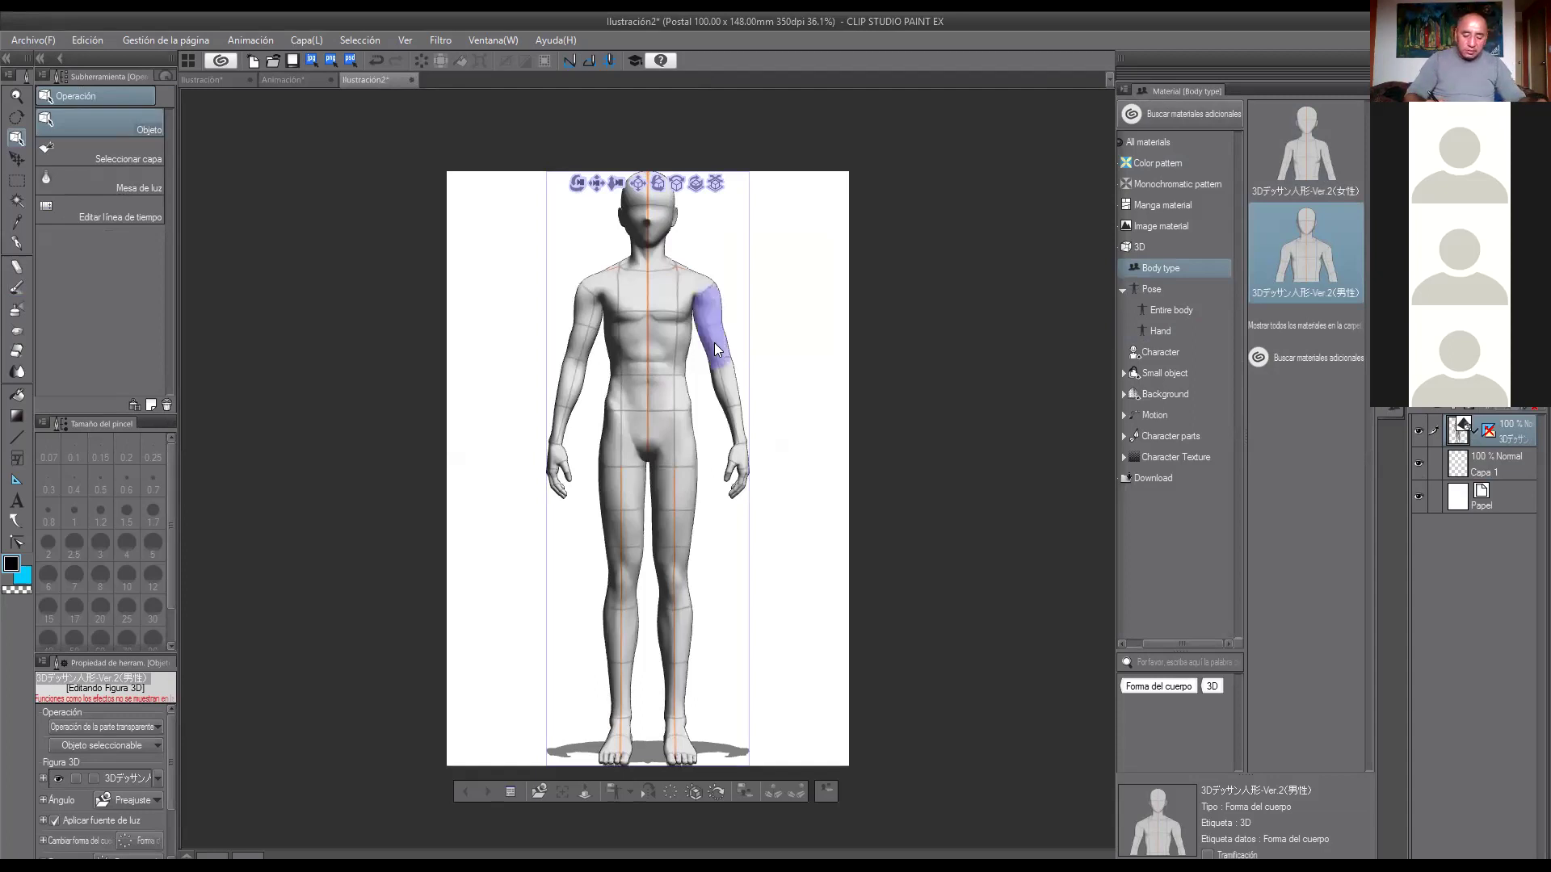
{"action": "scroll", "coordinate": [711, 339], "scroll_direction": "up", "scroll_amount": 1}
{"action": "key", "text": "space"}
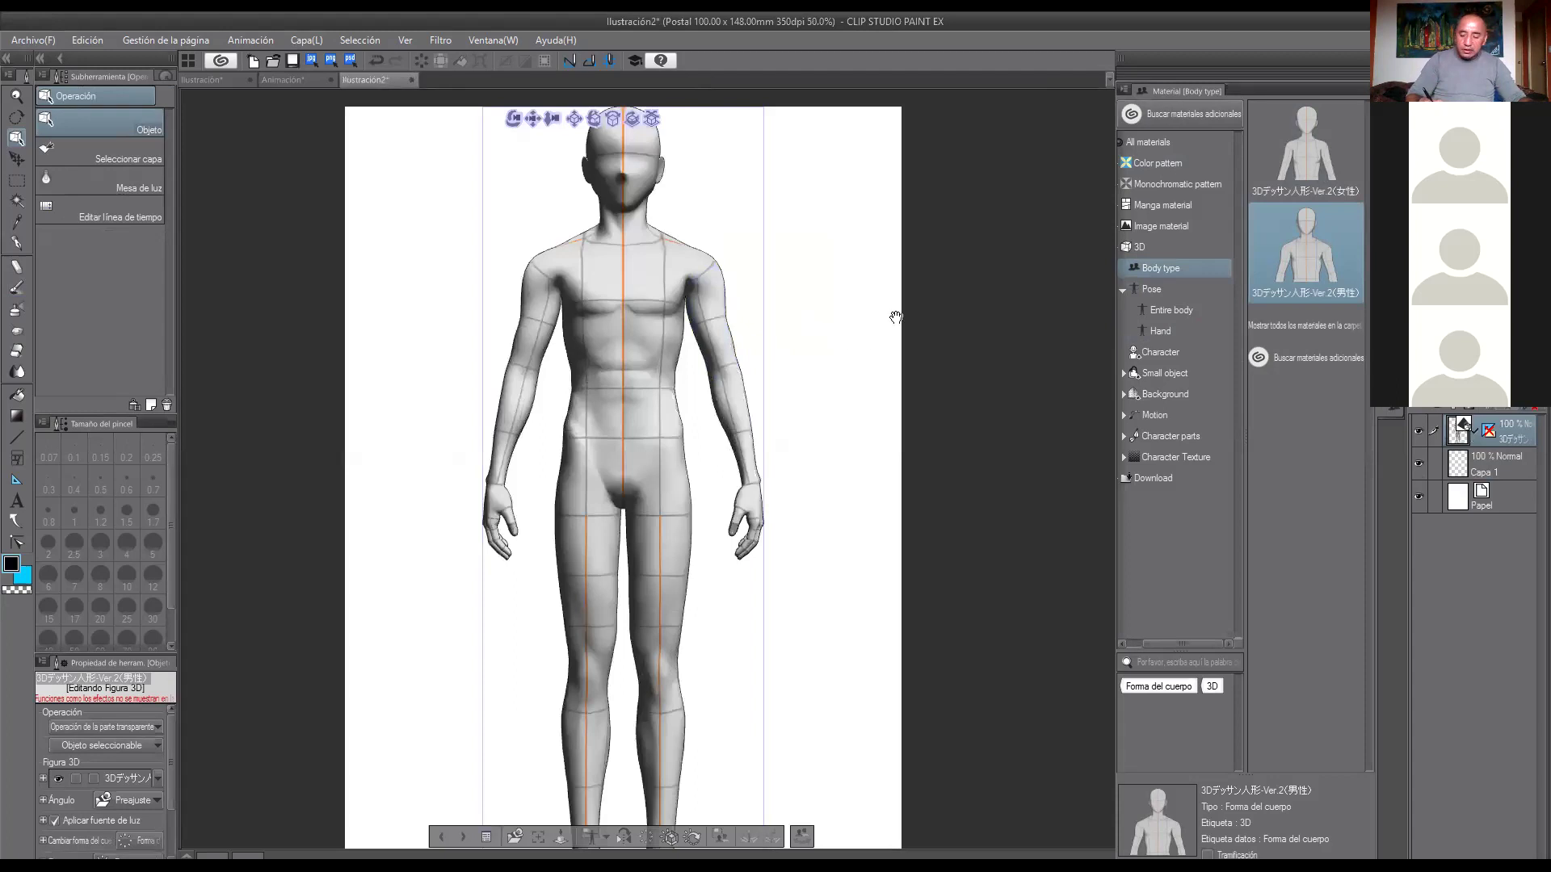
{"action": "left_click_drag", "start_coordinate": [1068, 347], "coordinate": [1068, 277]}
{"action": "scroll", "coordinate": [1004, 348], "scroll_direction": "down", "scroll_amount": 1}
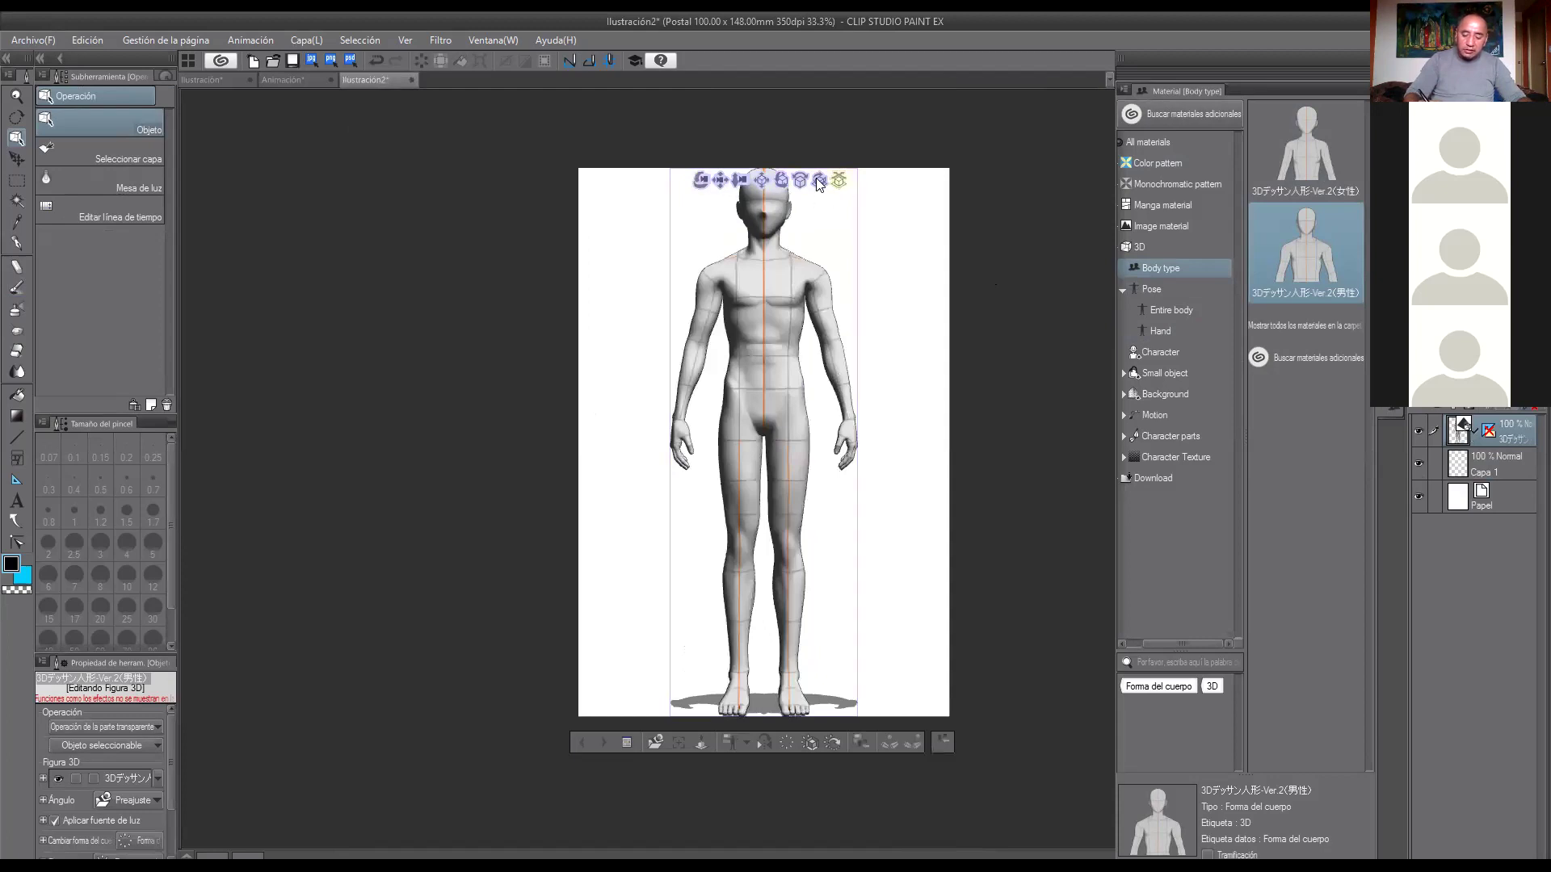
Adjust the camera and position of the 3D figure so it stands slightly smaller, fully inside the page.
{"action": "left_click_drag", "start_coordinate": [704, 196], "coordinate": [762, 158]}
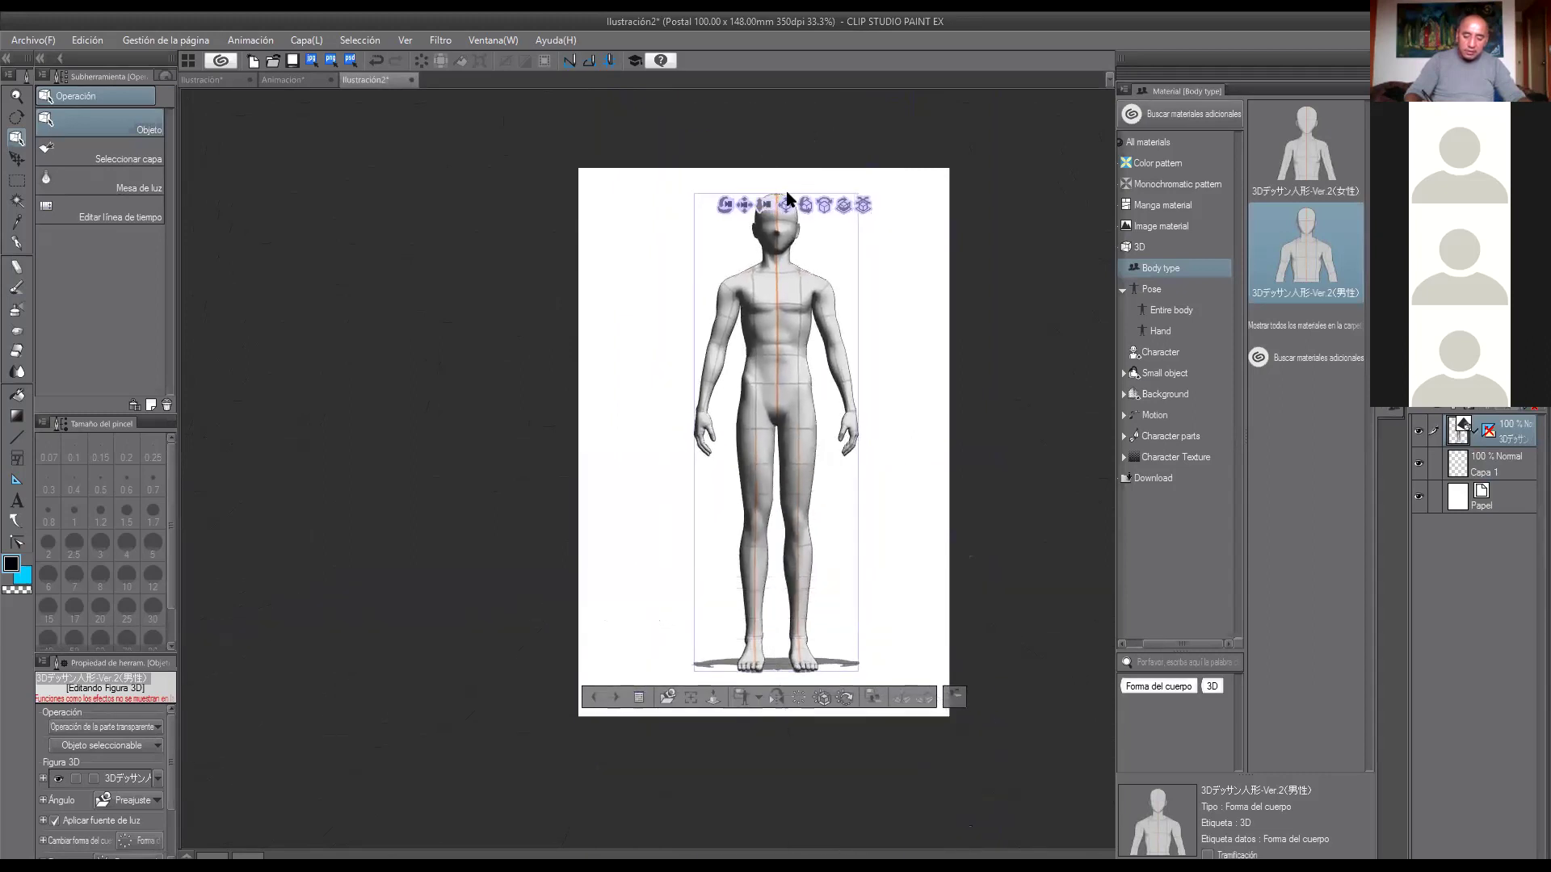
{"action": "mouse_move", "coordinate": [792, 209]}
{"action": "left_mouse_down"}
{"action": "mouse_move", "coordinate": [811, 213]}
{"action": "mouse_move", "coordinate": [783, 214]}
{"action": "left_mouse_up"}
{"action": "mouse_move", "coordinate": [813, 214]}
{"action": "left_mouse_down"}
{"action": "mouse_move", "coordinate": [795, 232]}
{"action": "mouse_move", "coordinate": [797, 206]}
{"action": "mouse_move", "coordinate": [824, 199]}
{"action": "mouse_move", "coordinate": [780, 302]}
{"action": "mouse_move", "coordinate": [805, 475]}
{"action": "left_mouse_up"}
{"action": "left_click_drag", "start_coordinate": [784, 324], "coordinate": [808, 213]}
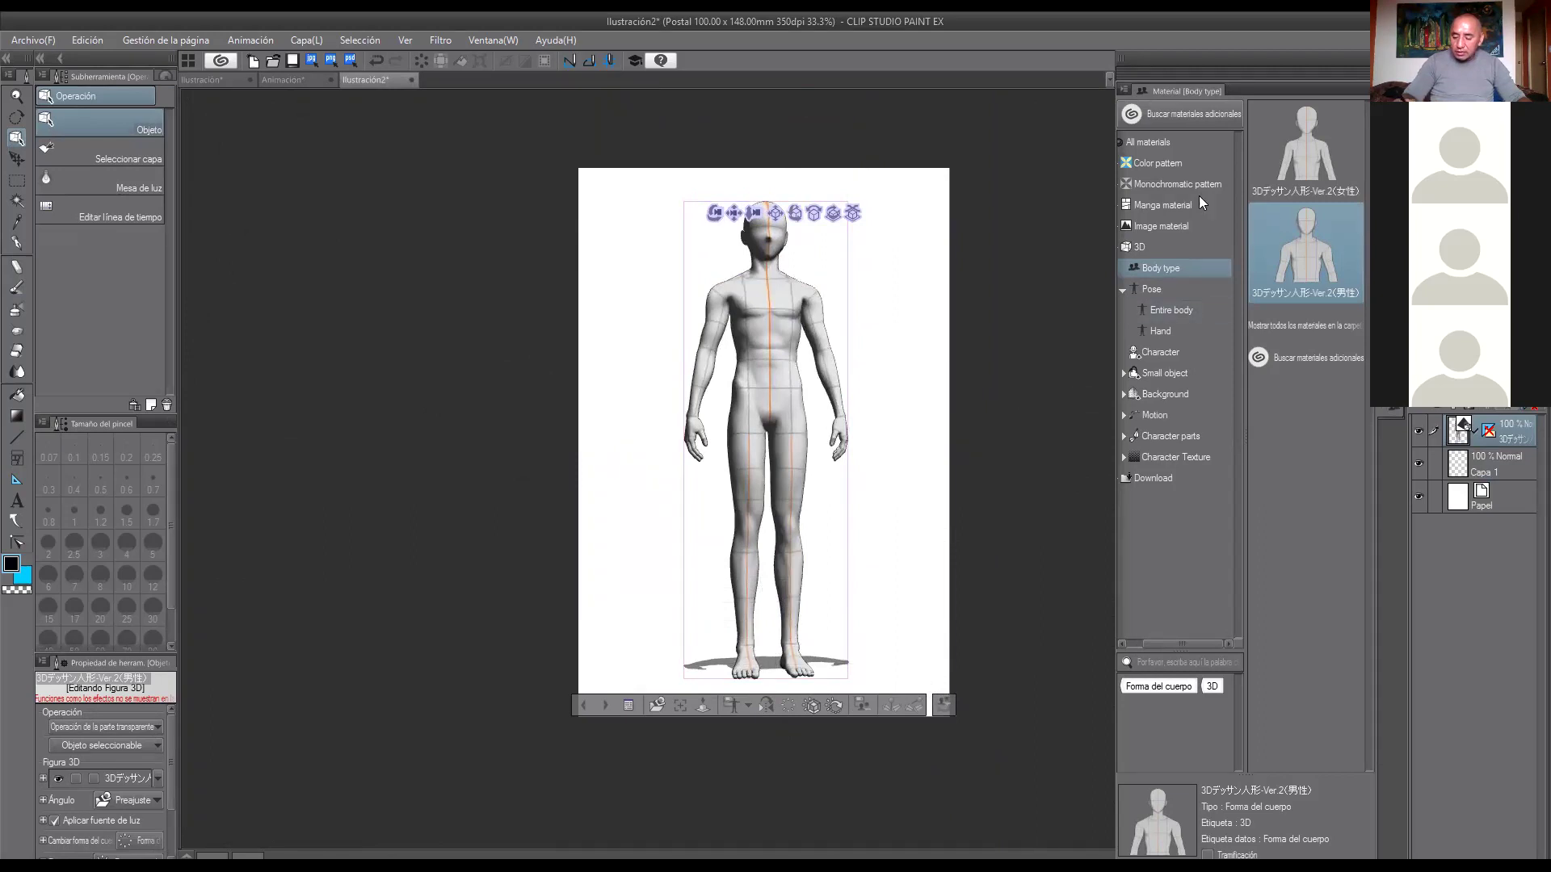
Check the Pose materials and their Entire body and Hand subcategories.
{"action": "left_click", "coordinate": [1176, 287]}
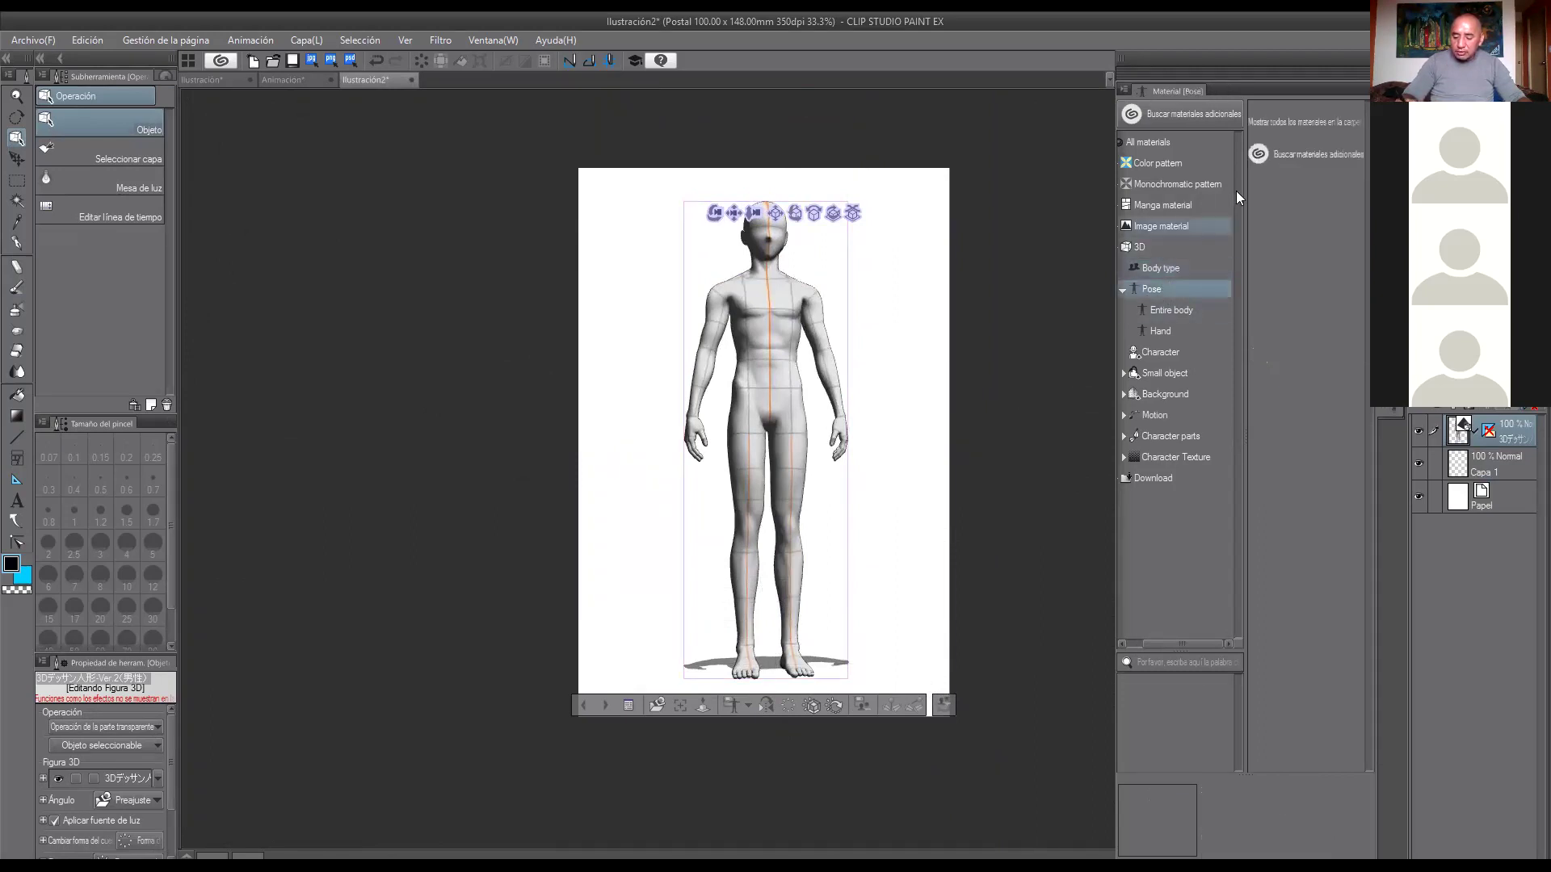
{"action": "left_click", "coordinate": [1191, 312]}
{"action": "left_click", "coordinate": [1170, 331]}
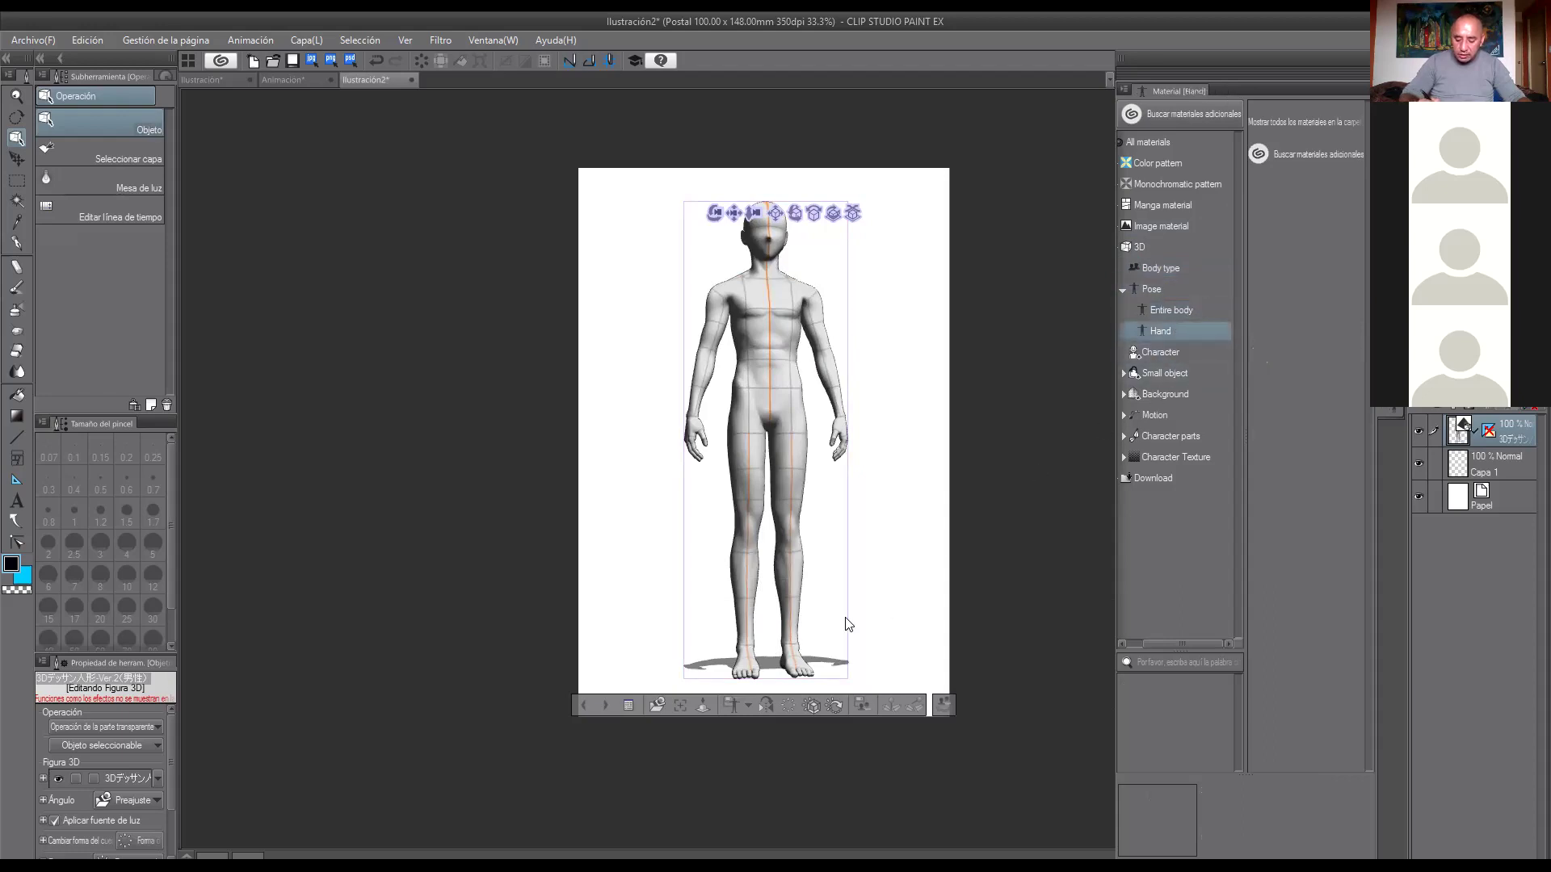
Pose the 3D figure by bending both arms slightly, twisting its torso and swinging its left leg outward.
{"action": "left_click", "coordinate": [832, 376]}
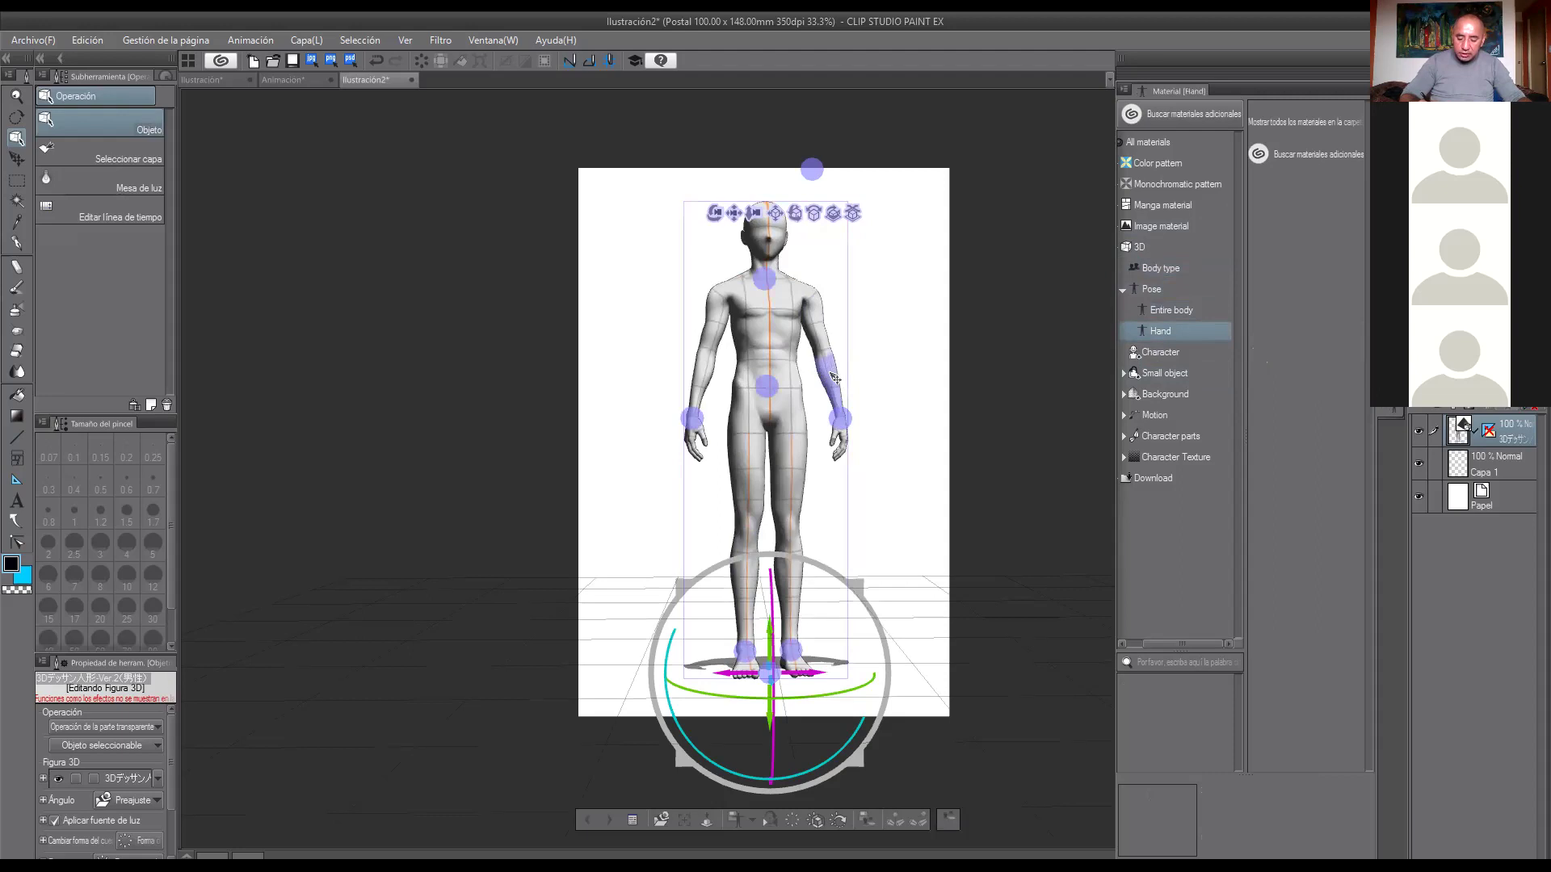
{"action": "left_click", "coordinate": [831, 374]}
{"action": "left_click_drag", "start_coordinate": [840, 396], "coordinate": [774, 301]}
{"action": "mouse_move", "coordinate": [700, 368]}
{"action": "left_mouse_down"}
{"action": "mouse_move", "coordinate": [688, 391]}
{"action": "mouse_move", "coordinate": [725, 357]}
{"action": "mouse_move", "coordinate": [725, 378]}
{"action": "left_mouse_up"}
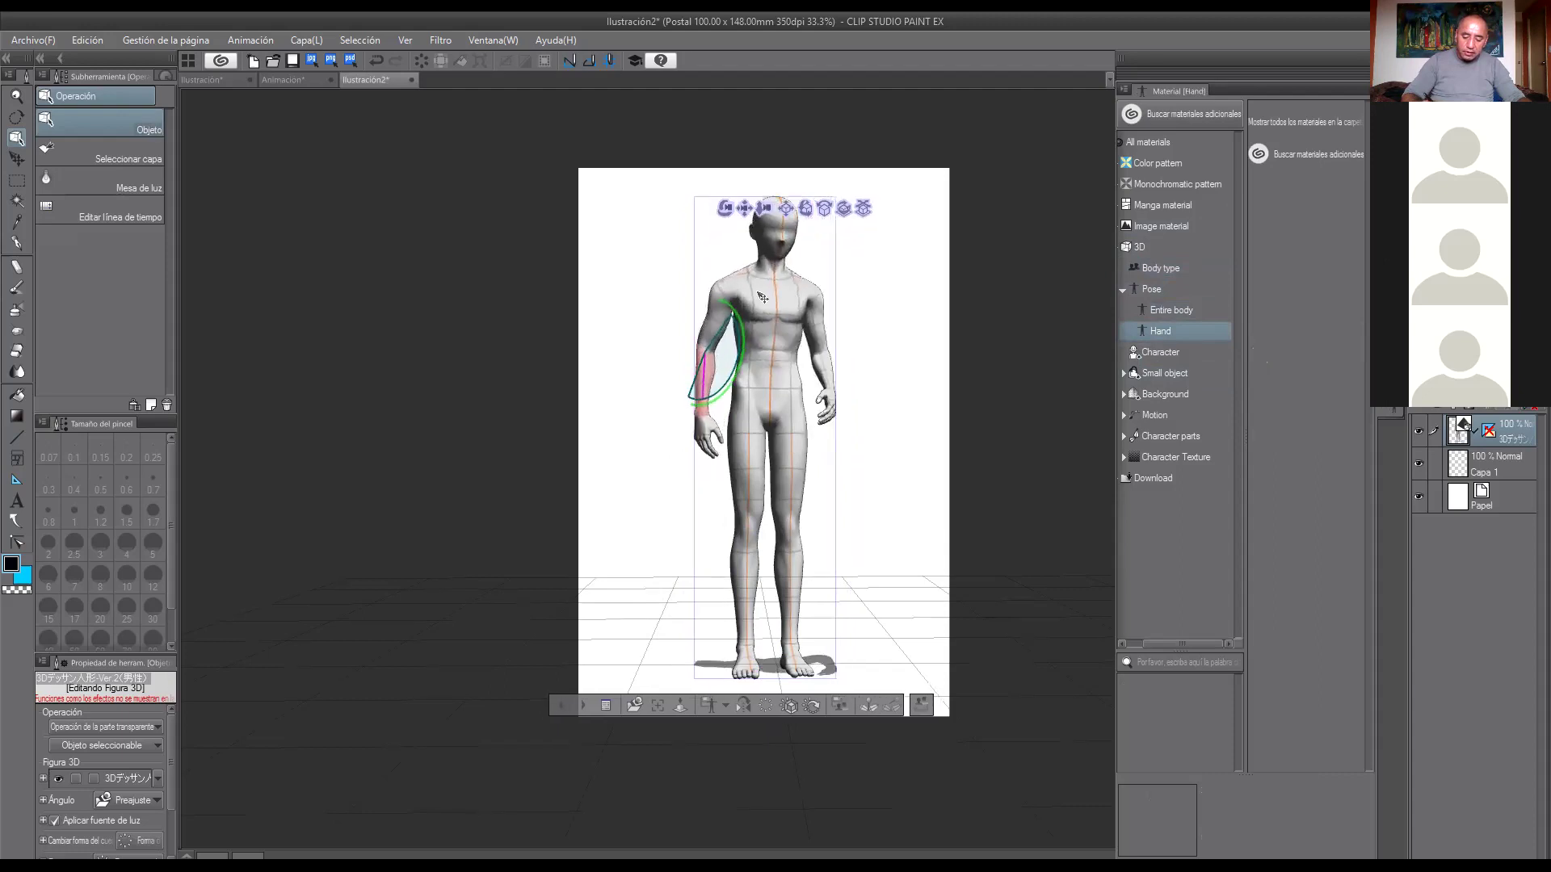
{"action": "left_click", "coordinate": [789, 418]}
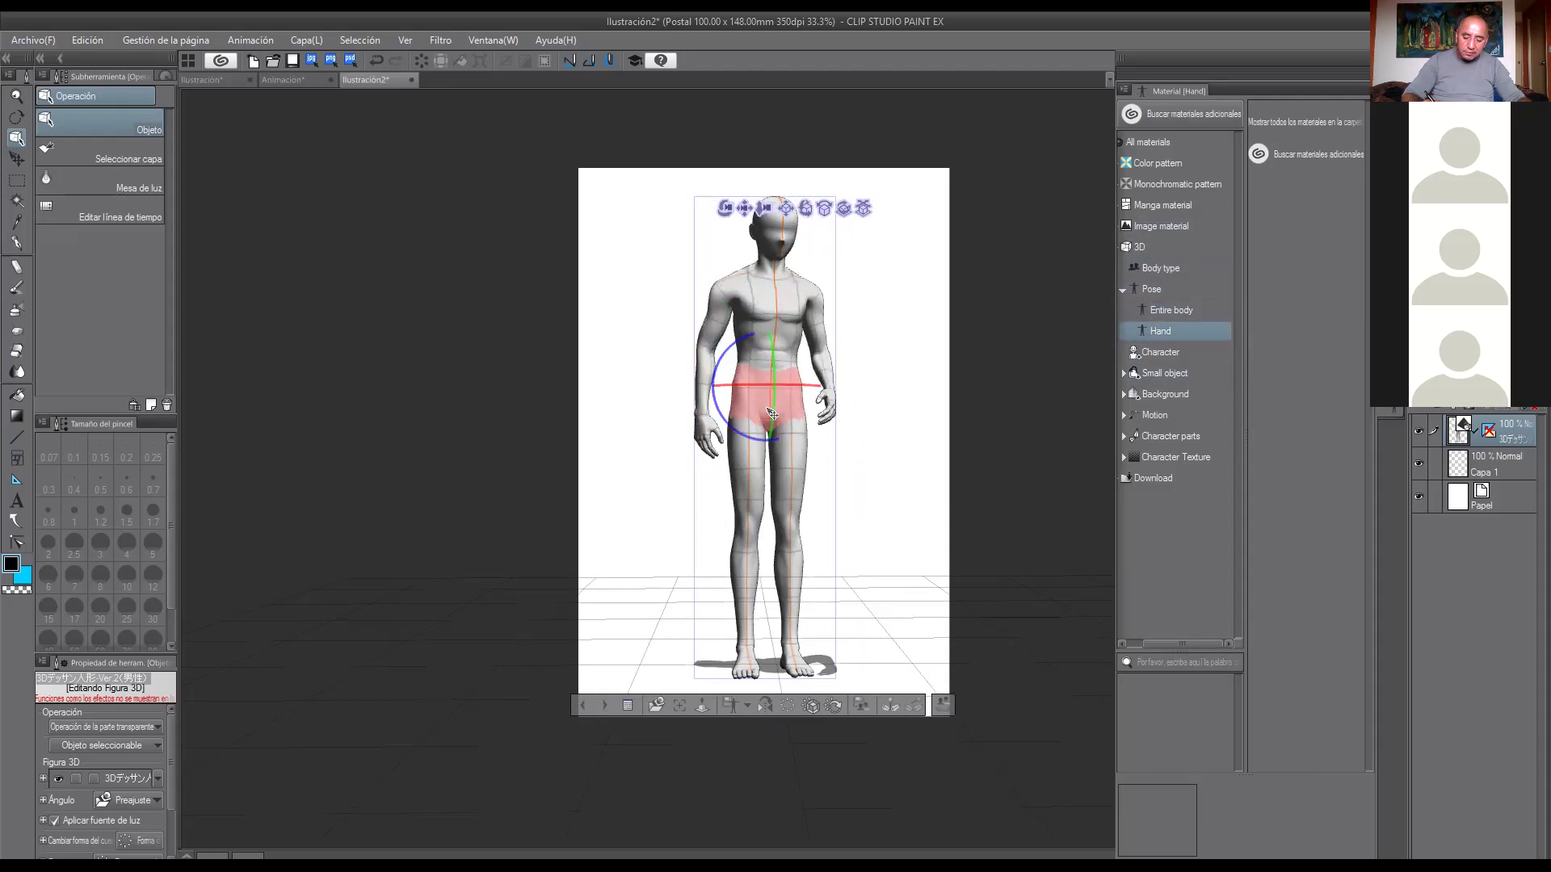
{"action": "left_click_drag", "start_coordinate": [789, 509], "coordinate": [812, 509]}
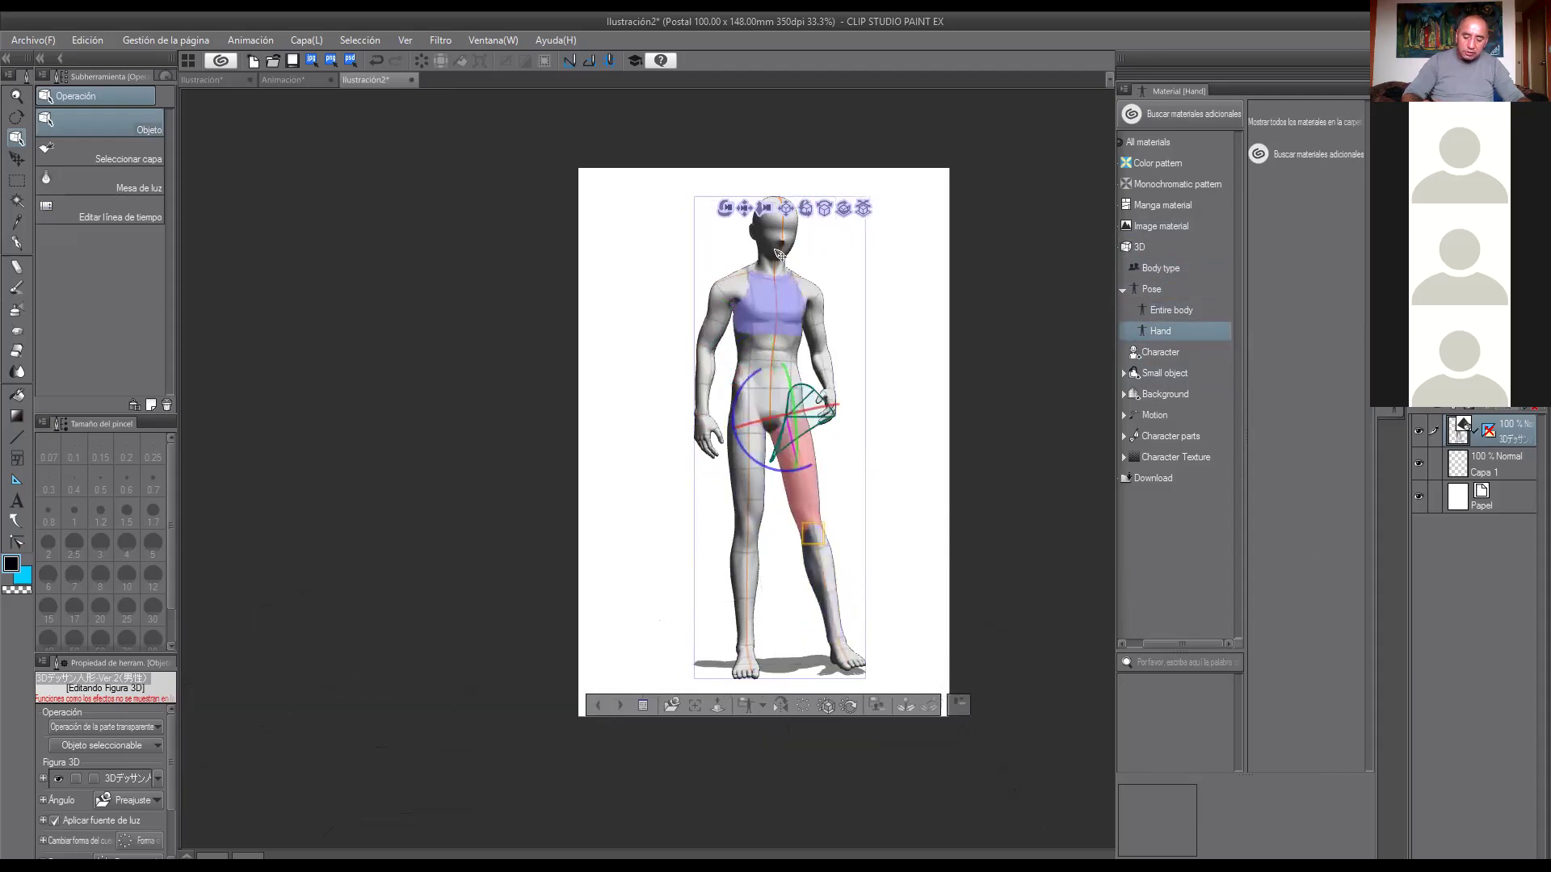
Lean the figure's head and chest toward its right side and move its right forearm outward.
{"action": "left_click_drag", "start_coordinate": [784, 227], "coordinate": [766, 224]}
{"action": "left_click_drag", "start_coordinate": [781, 299], "coordinate": [768, 285]}
{"action": "mouse_move", "coordinate": [719, 402]}
{"action": "left_mouse_down"}
{"action": "mouse_move", "coordinate": [757, 391]}
{"action": "mouse_move", "coordinate": [688, 410]}
{"action": "mouse_move", "coordinate": [694, 392]}
{"action": "left_mouse_up"}
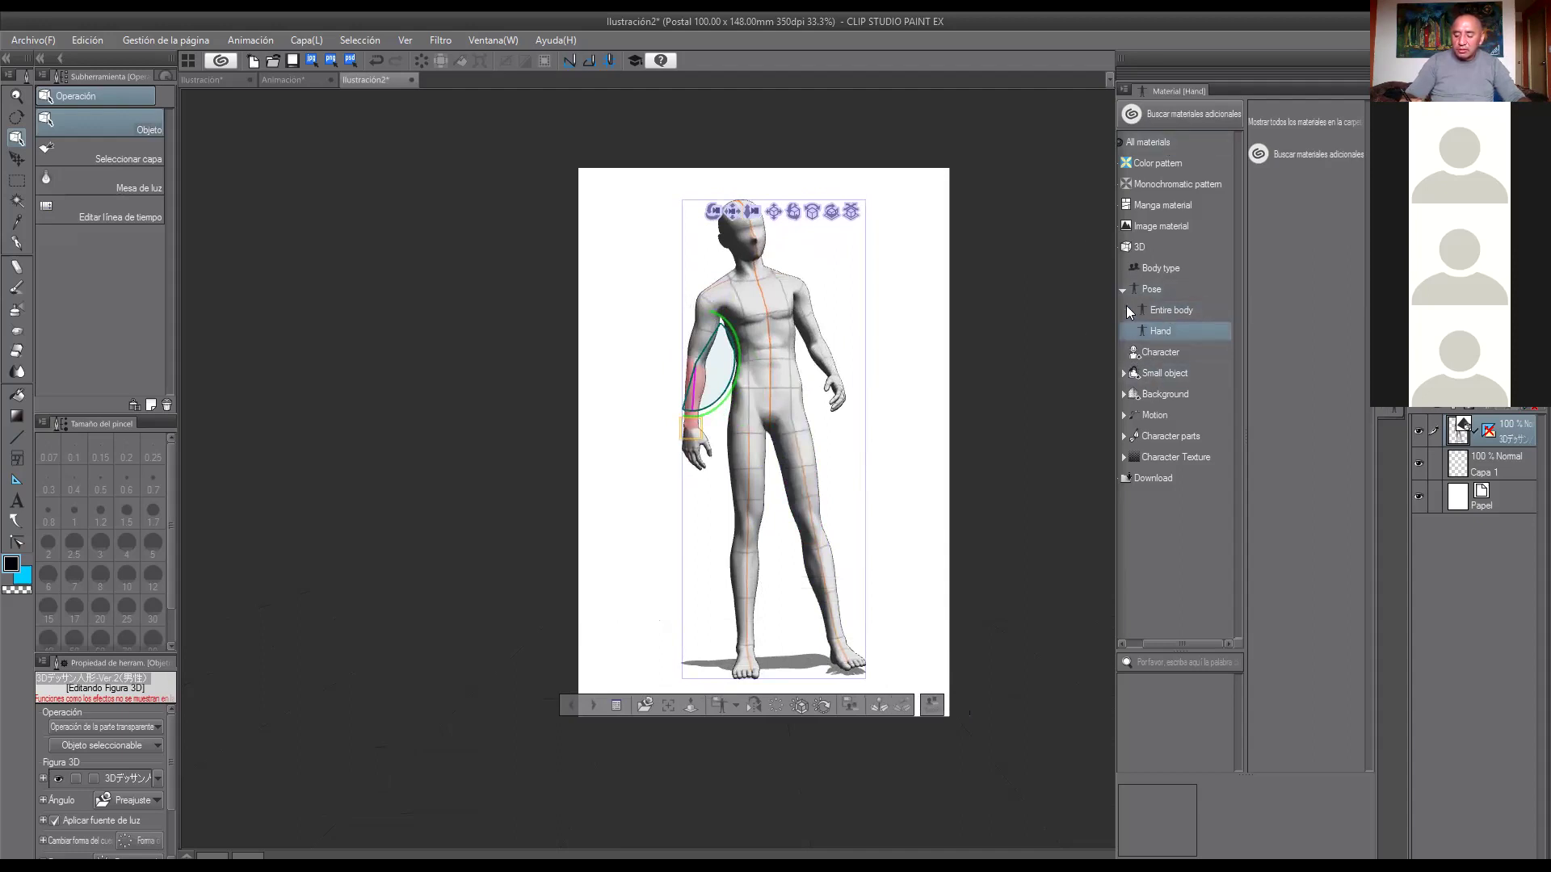
Check the Body type materials and view the material properties of the male 3D drawing figure.
{"action": "left_click", "coordinate": [1123, 374]}
{"action": "left_click", "coordinate": [1124, 373]}
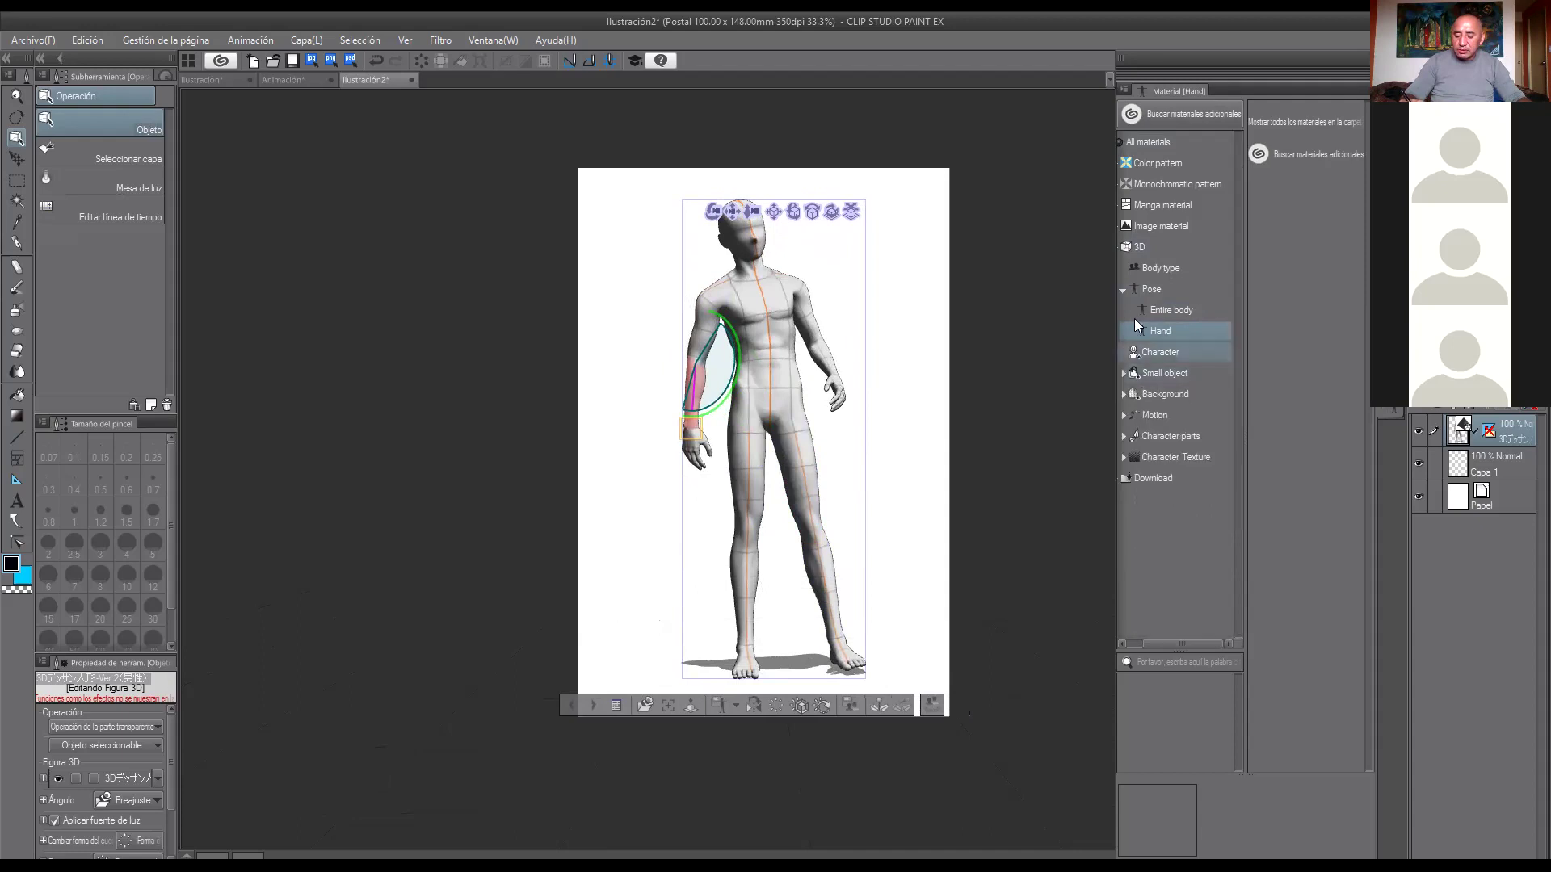
{"action": "left_click", "coordinate": [1158, 270]}
{"action": "left_click", "coordinate": [1295, 277]}
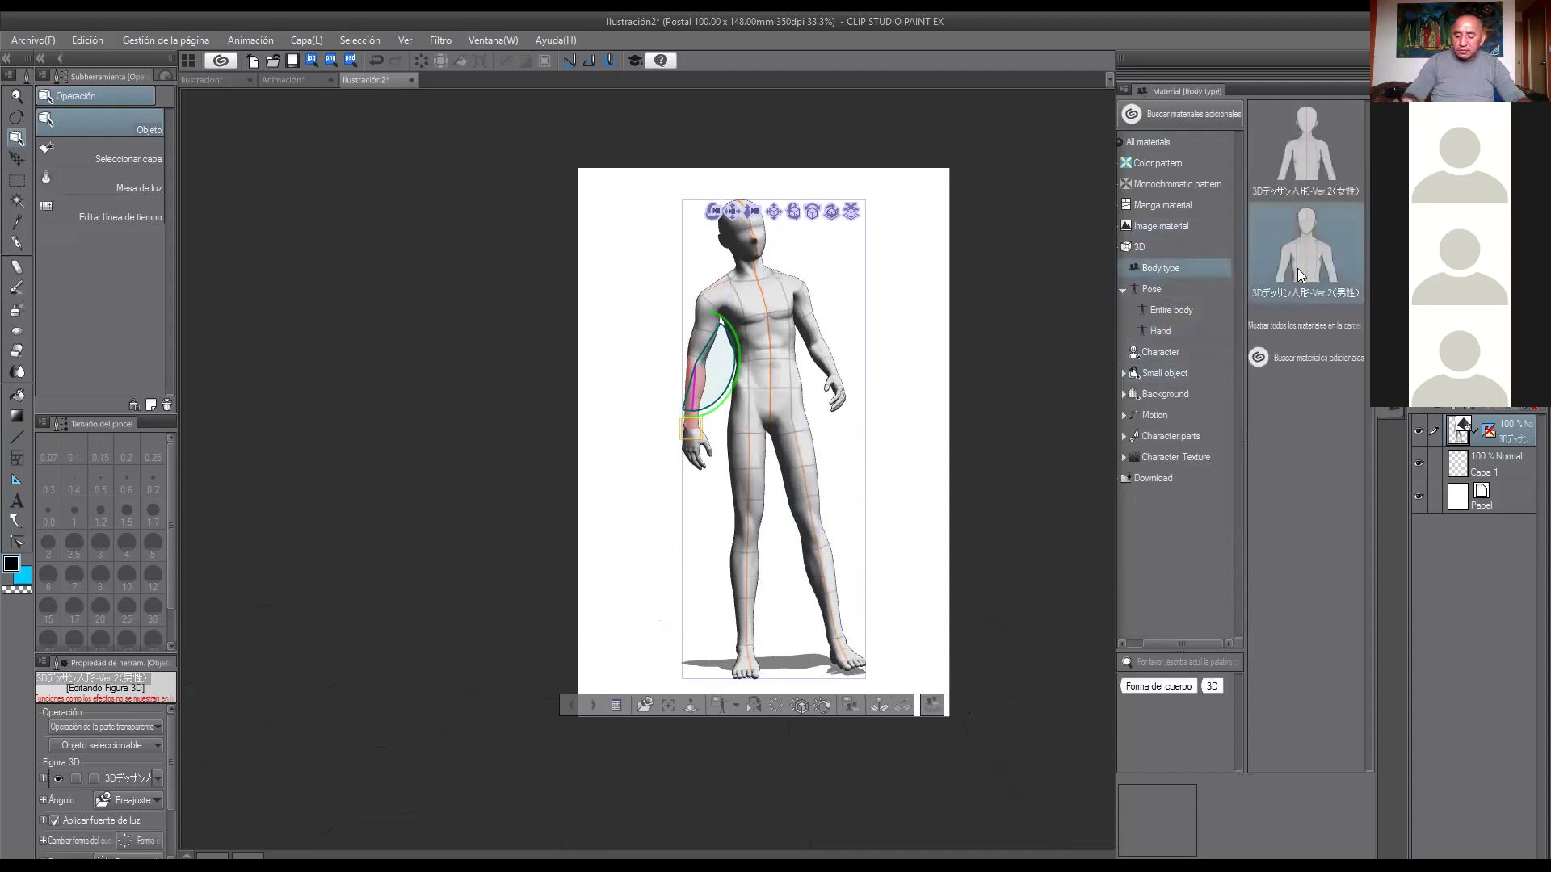
{"action": "double_click", "coordinate": [1289, 267]}
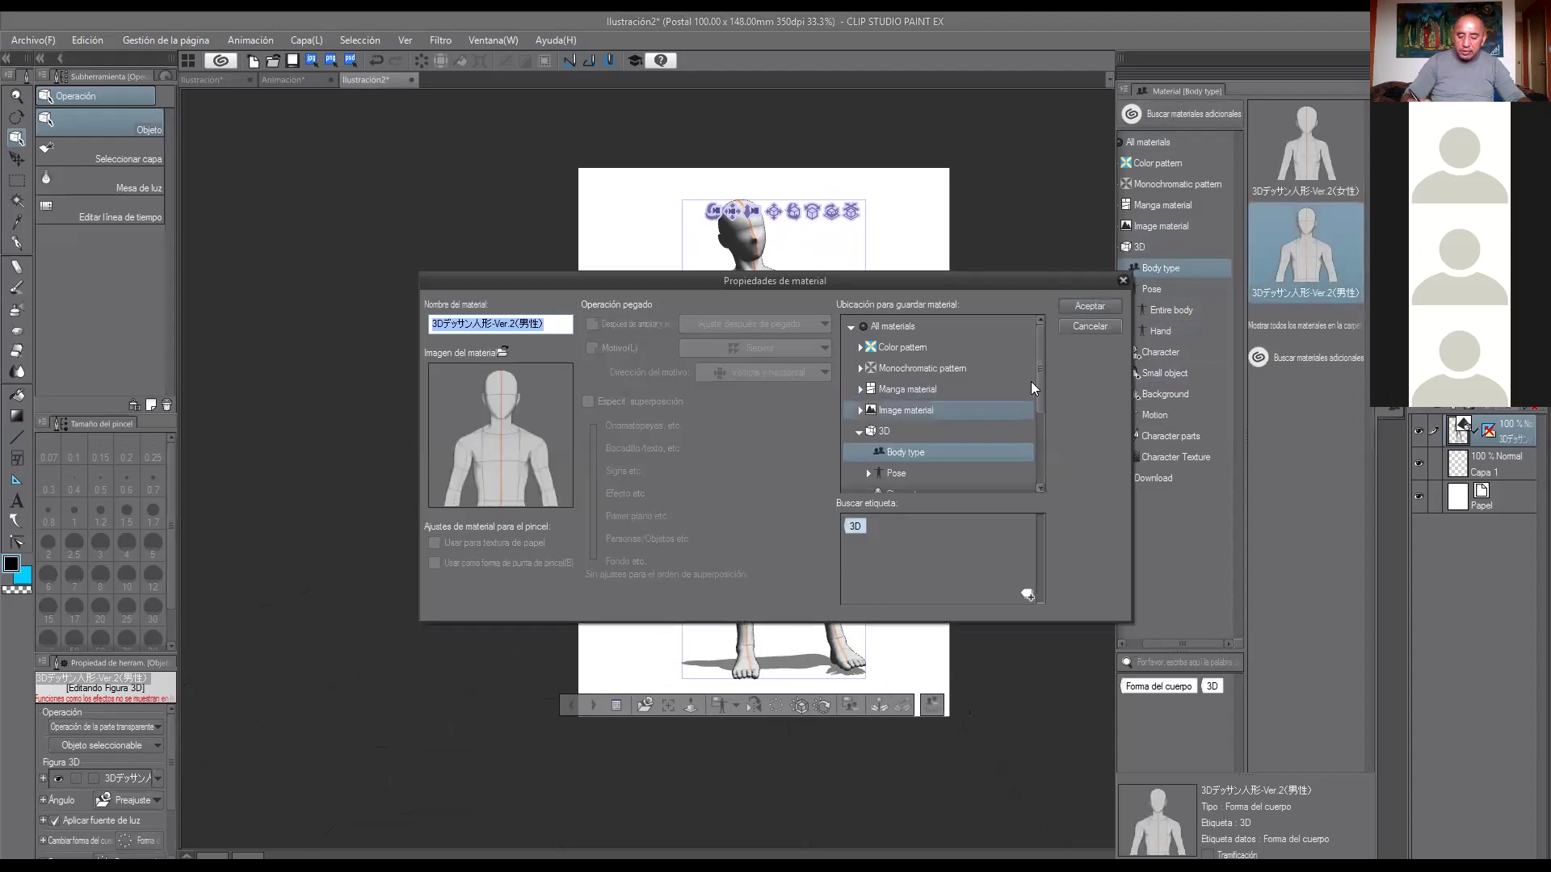
{"action": "left_click_drag", "start_coordinate": [1038, 389], "coordinate": [1035, 460]}
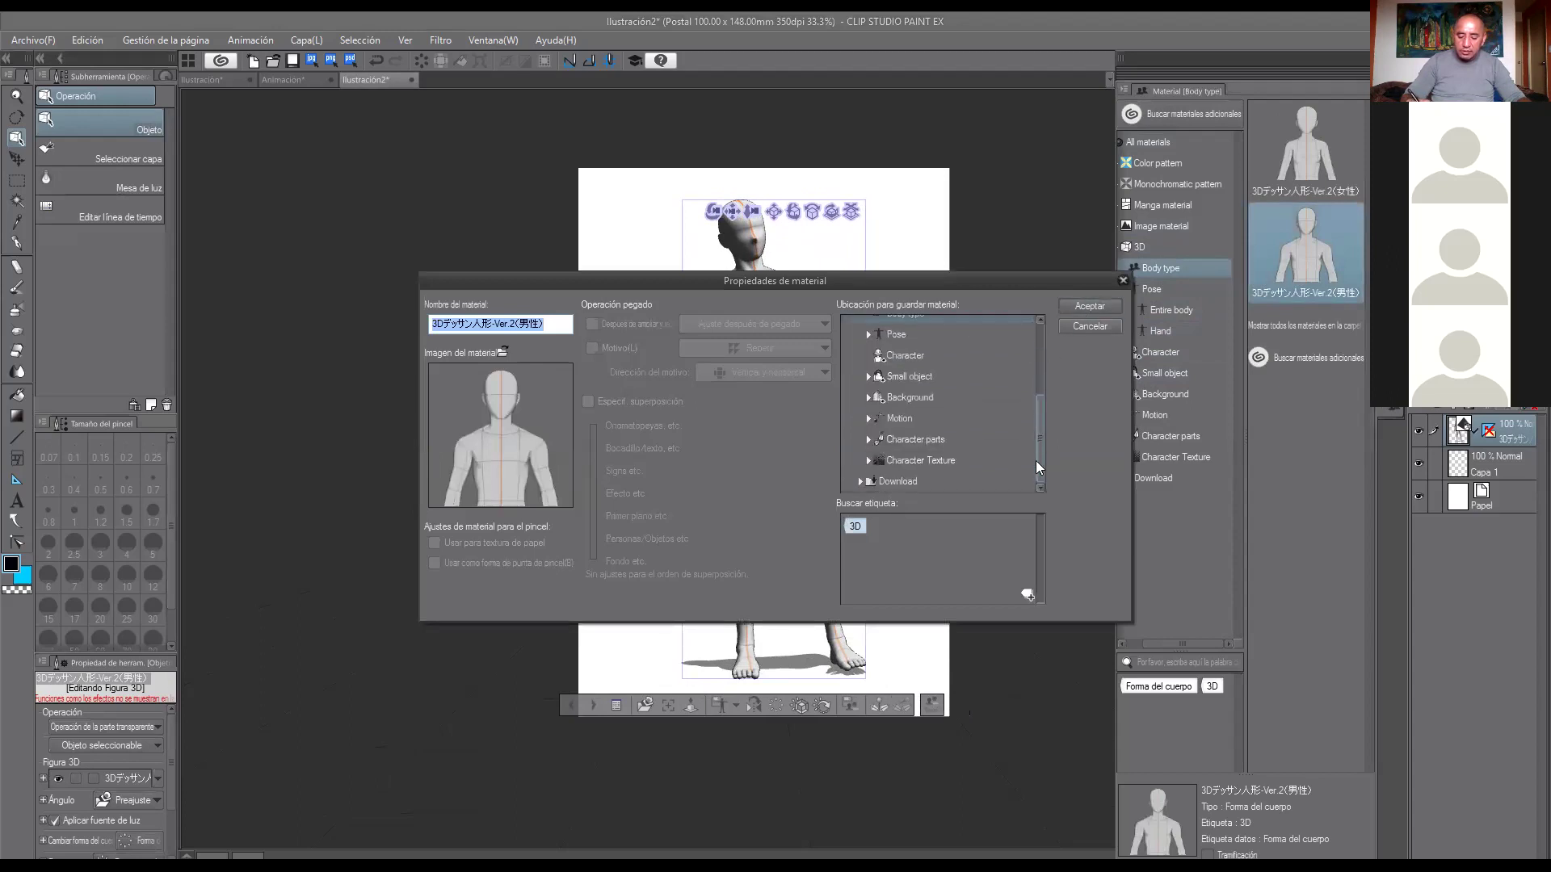
{"action": "left_click", "coordinate": [1122, 281]}
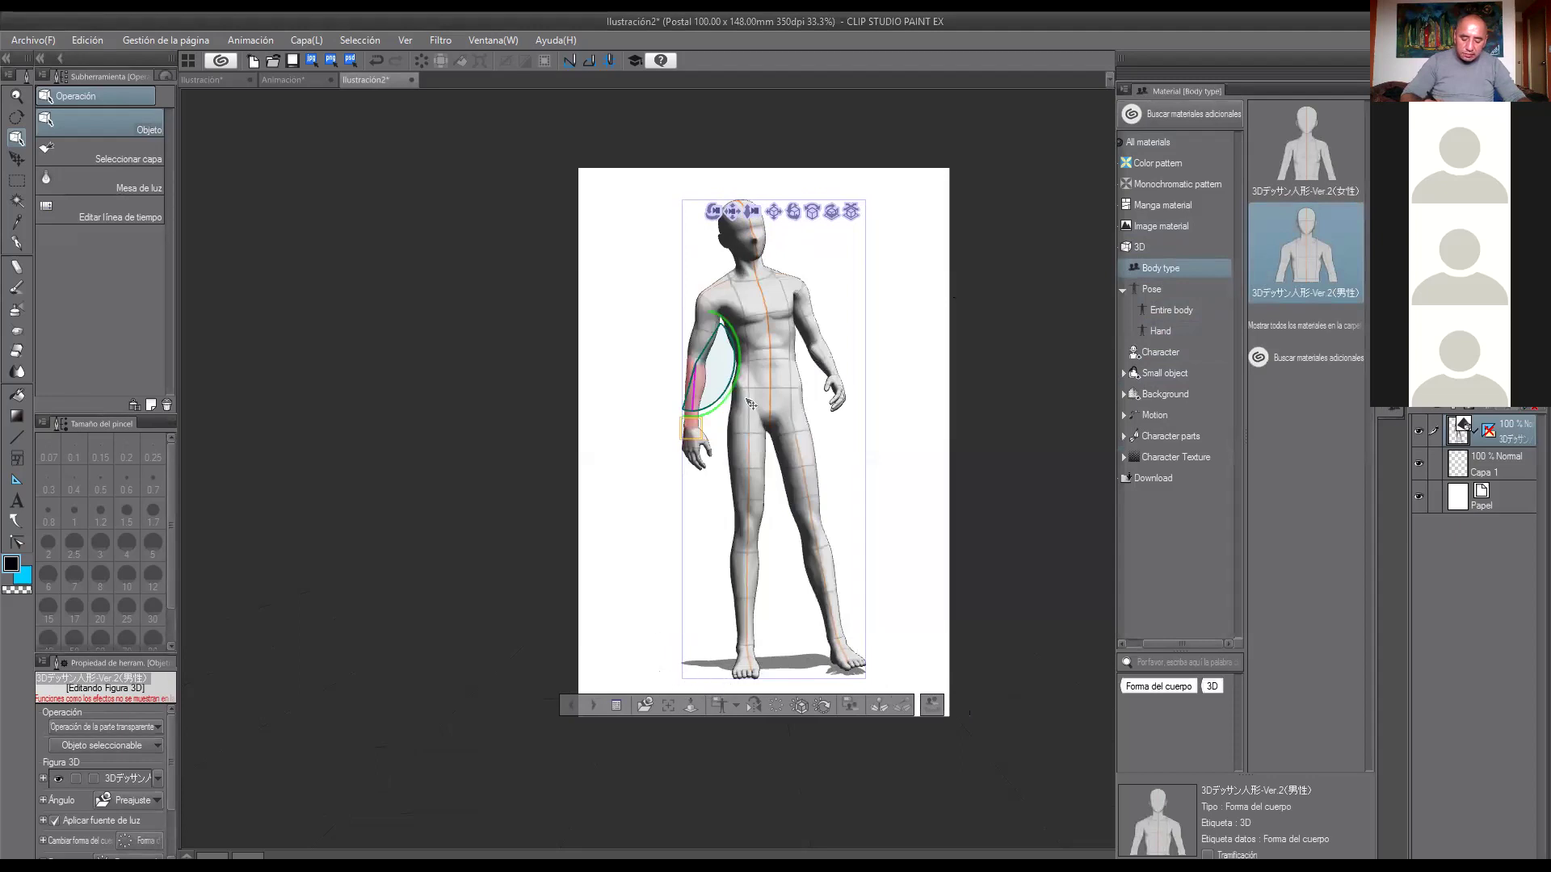
Look over the figure's Fuente de luz, Pose and Forma del cuerpo settings from its object list.
{"action": "left_click", "coordinate": [616, 706]}
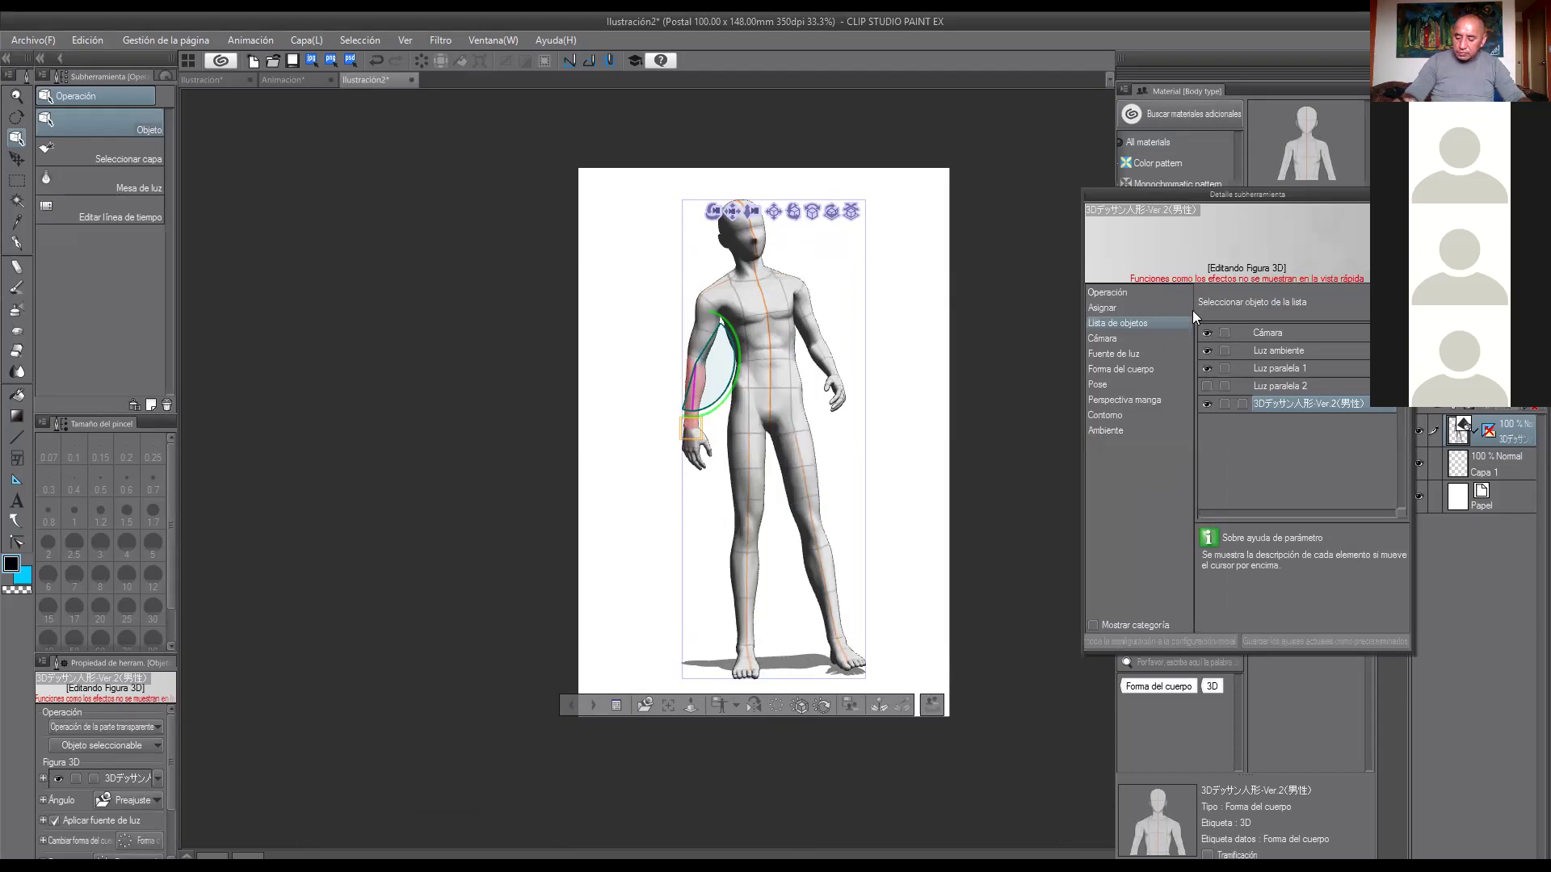
{"action": "left_click", "coordinate": [1141, 354]}
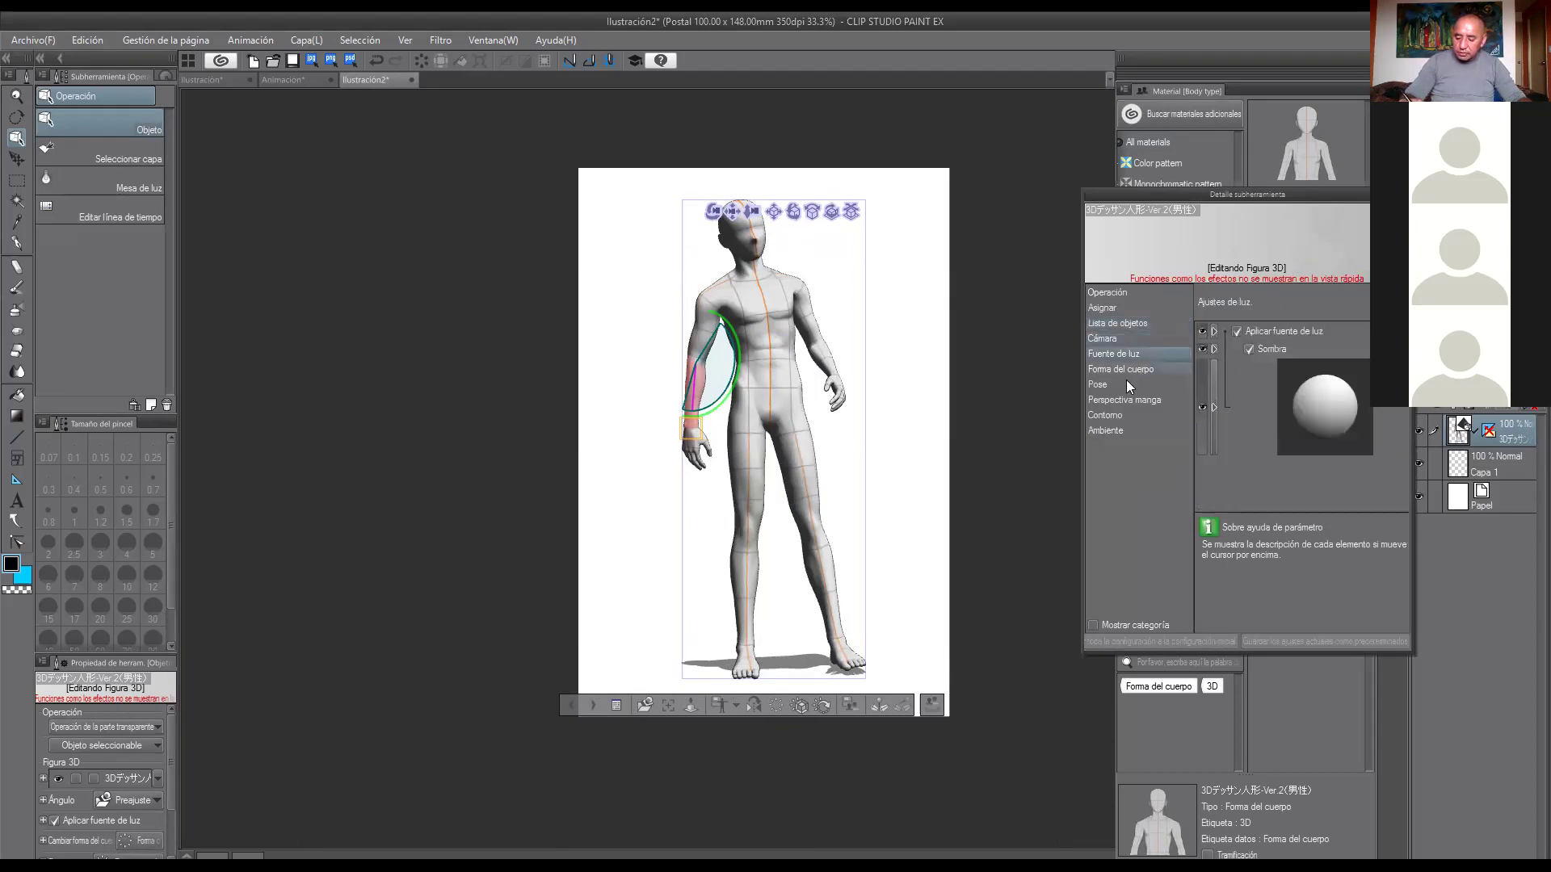
{"action": "left_click", "coordinate": [1128, 385]}
{"action": "left_click", "coordinate": [1131, 369]}
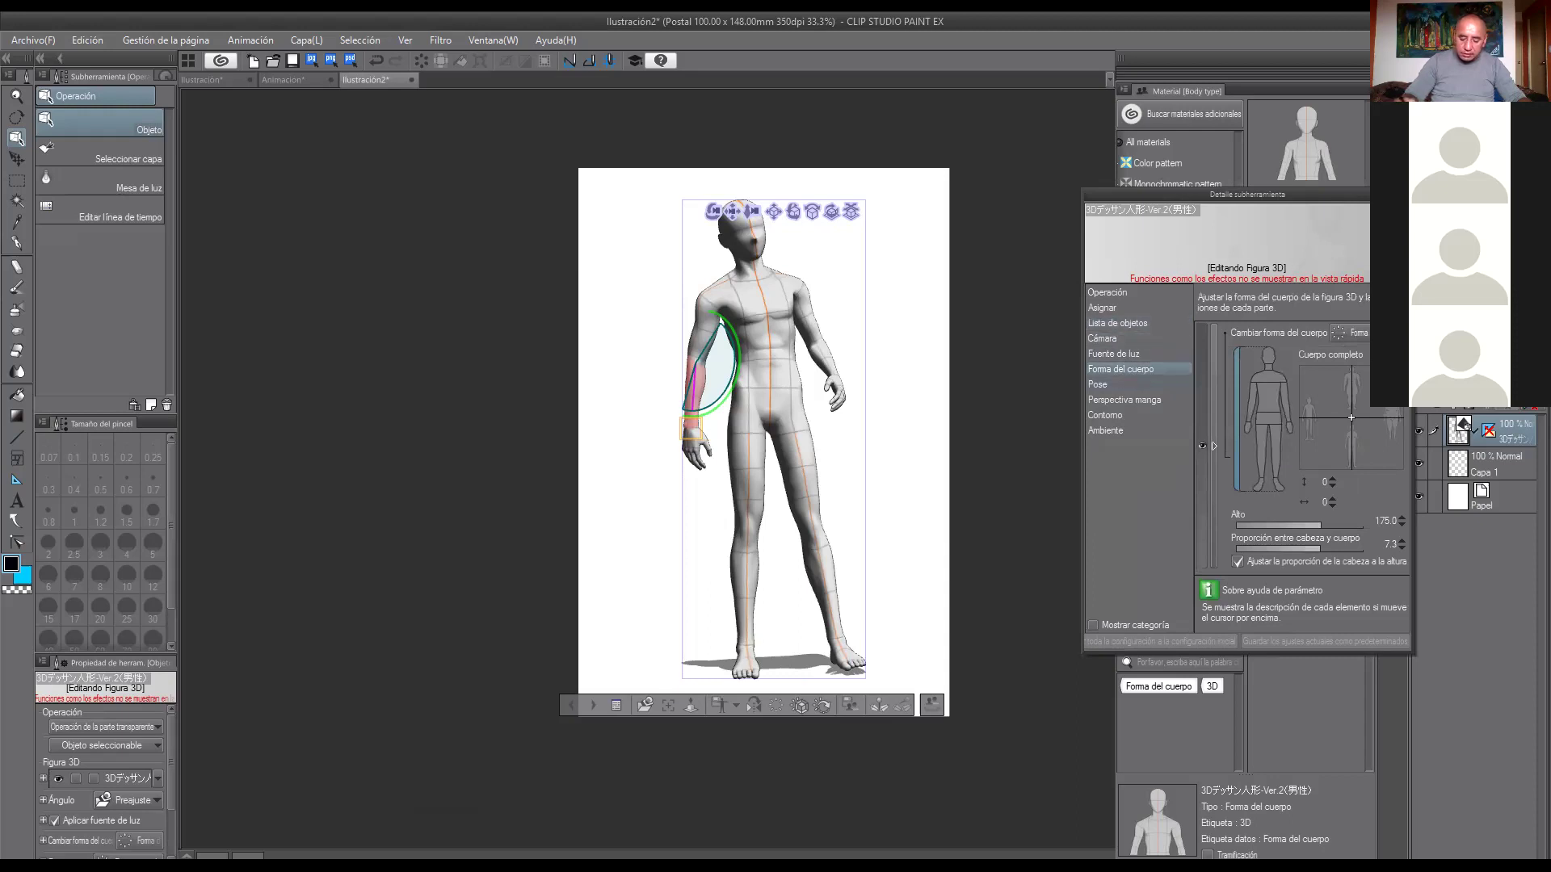
{"action": "left_click", "coordinate": [1402, 194]}
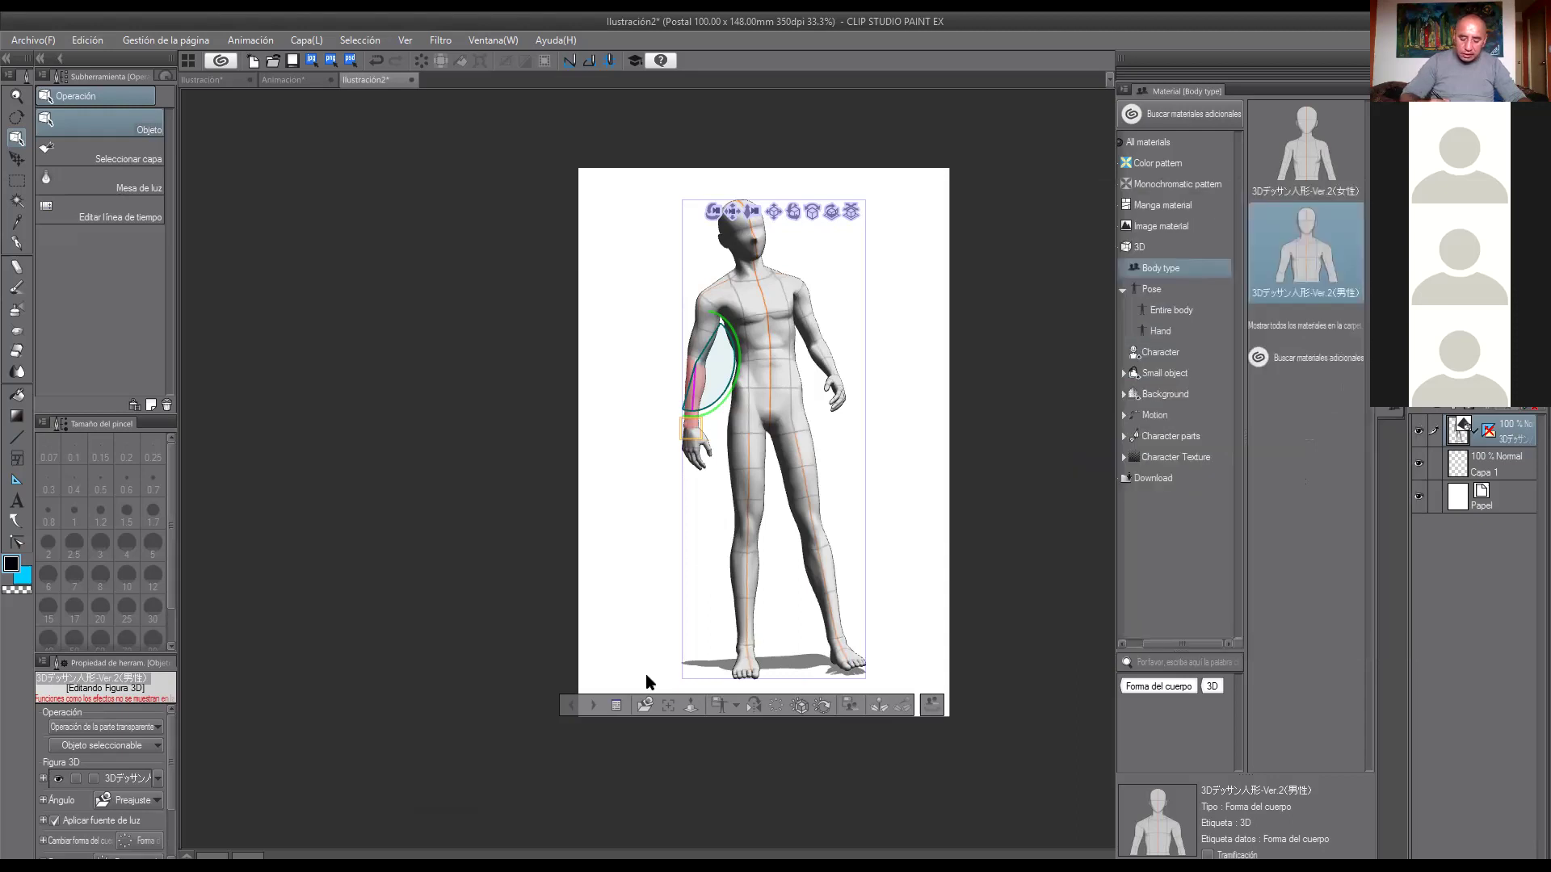
Reopen the figure's detailed settings and go through the categories from Operación to Forma del cuerpo.
{"action": "left_click", "coordinate": [616, 708]}
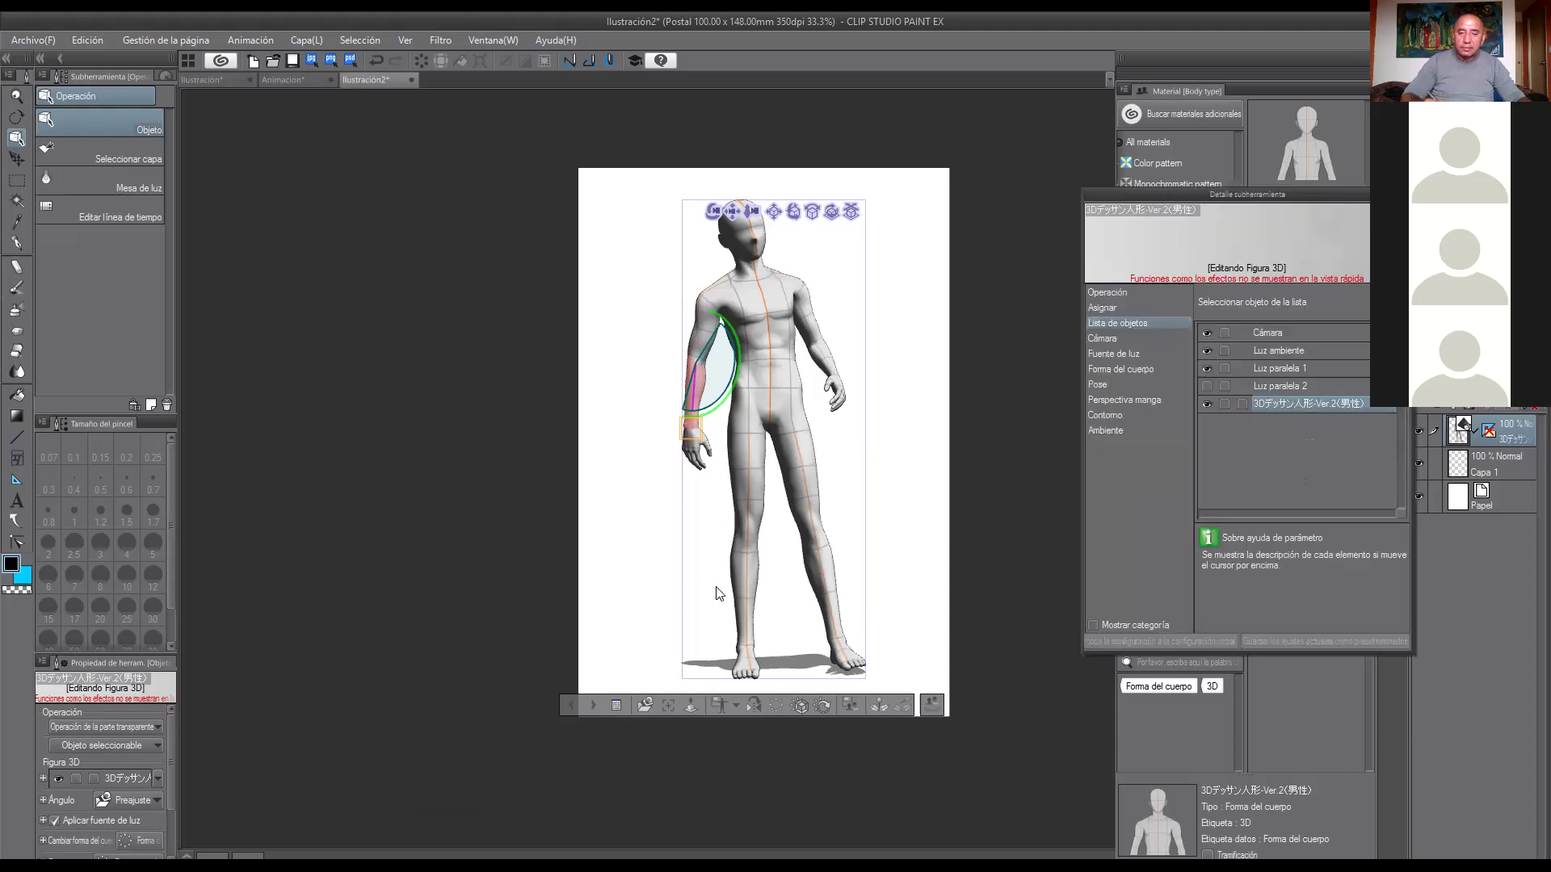
{"action": "left_click", "coordinate": [1118, 294]}
{"action": "left_click", "coordinate": [1142, 308]}
{"action": "left_click", "coordinate": [1147, 322]}
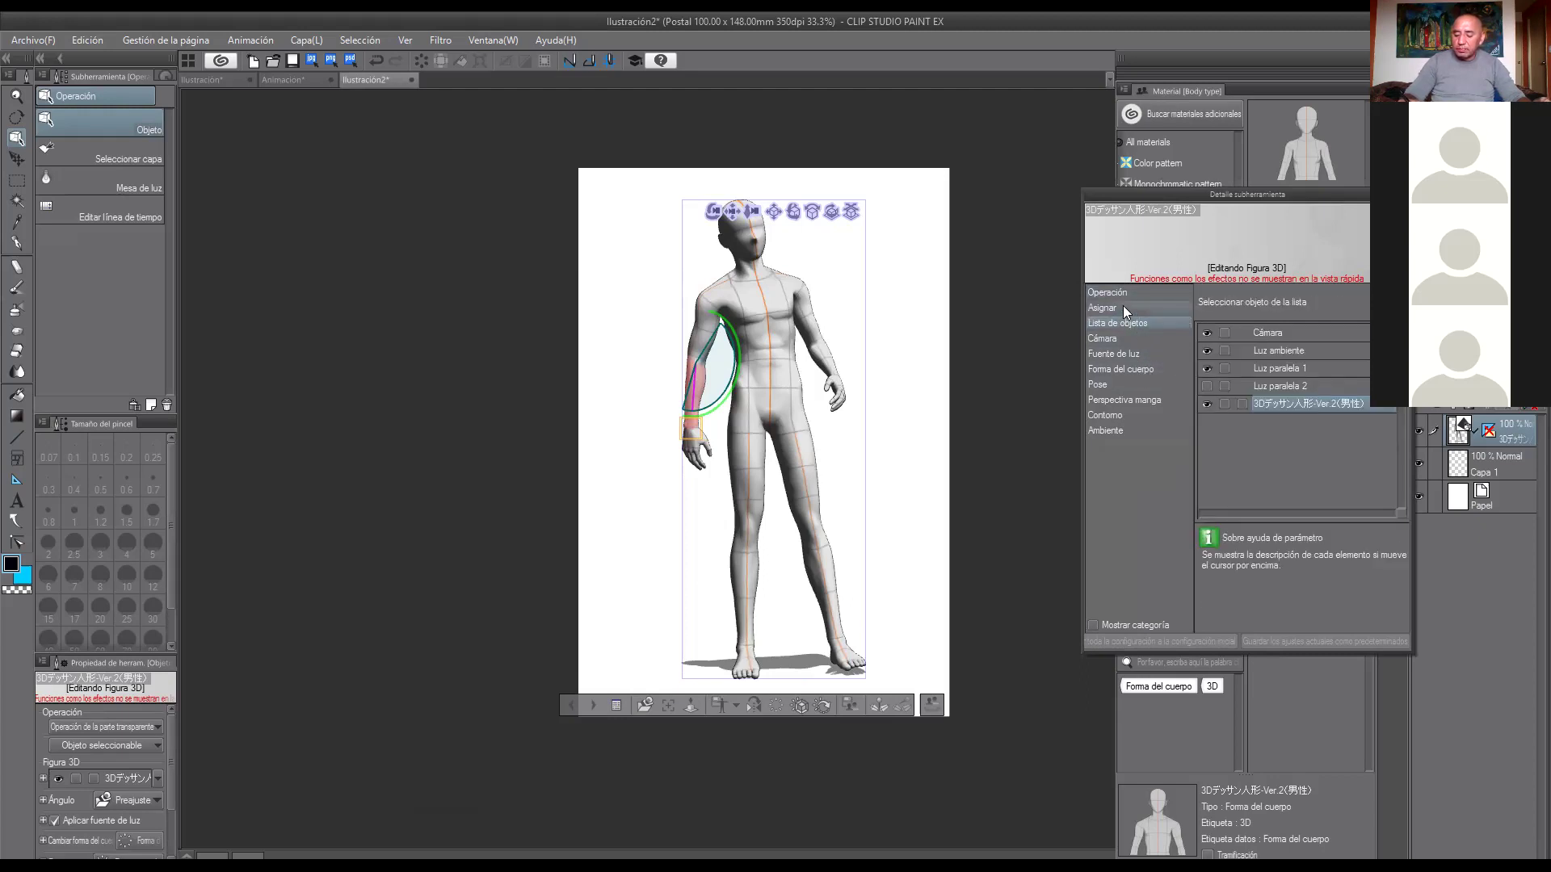
{"action": "left_click", "coordinate": [1126, 338]}
{"action": "left_click", "coordinate": [1128, 354]}
{"action": "left_click", "coordinate": [1145, 369]}
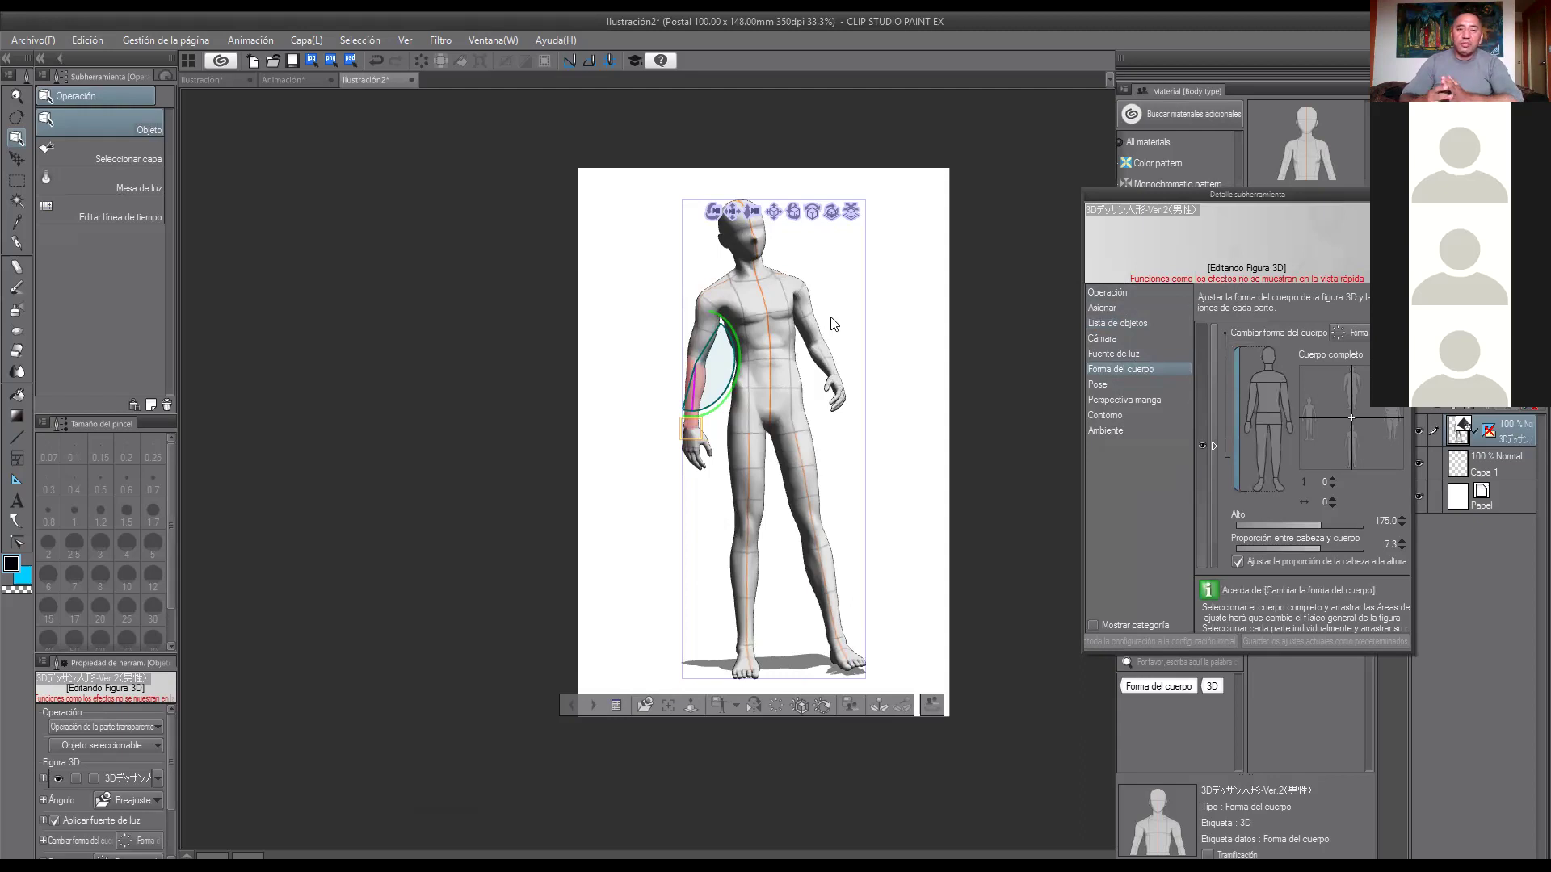
Try narrowing the figure's head to about -41 width and widening it to about 42 in the body shape settings.
{"action": "scroll", "coordinate": [929, 423], "scroll_direction": "up", "scroll_amount": 2}
{"action": "scroll", "coordinate": [928, 422], "scroll_direction": "down", "scroll_amount": 1}
{"action": "left_click", "coordinate": [931, 385]}
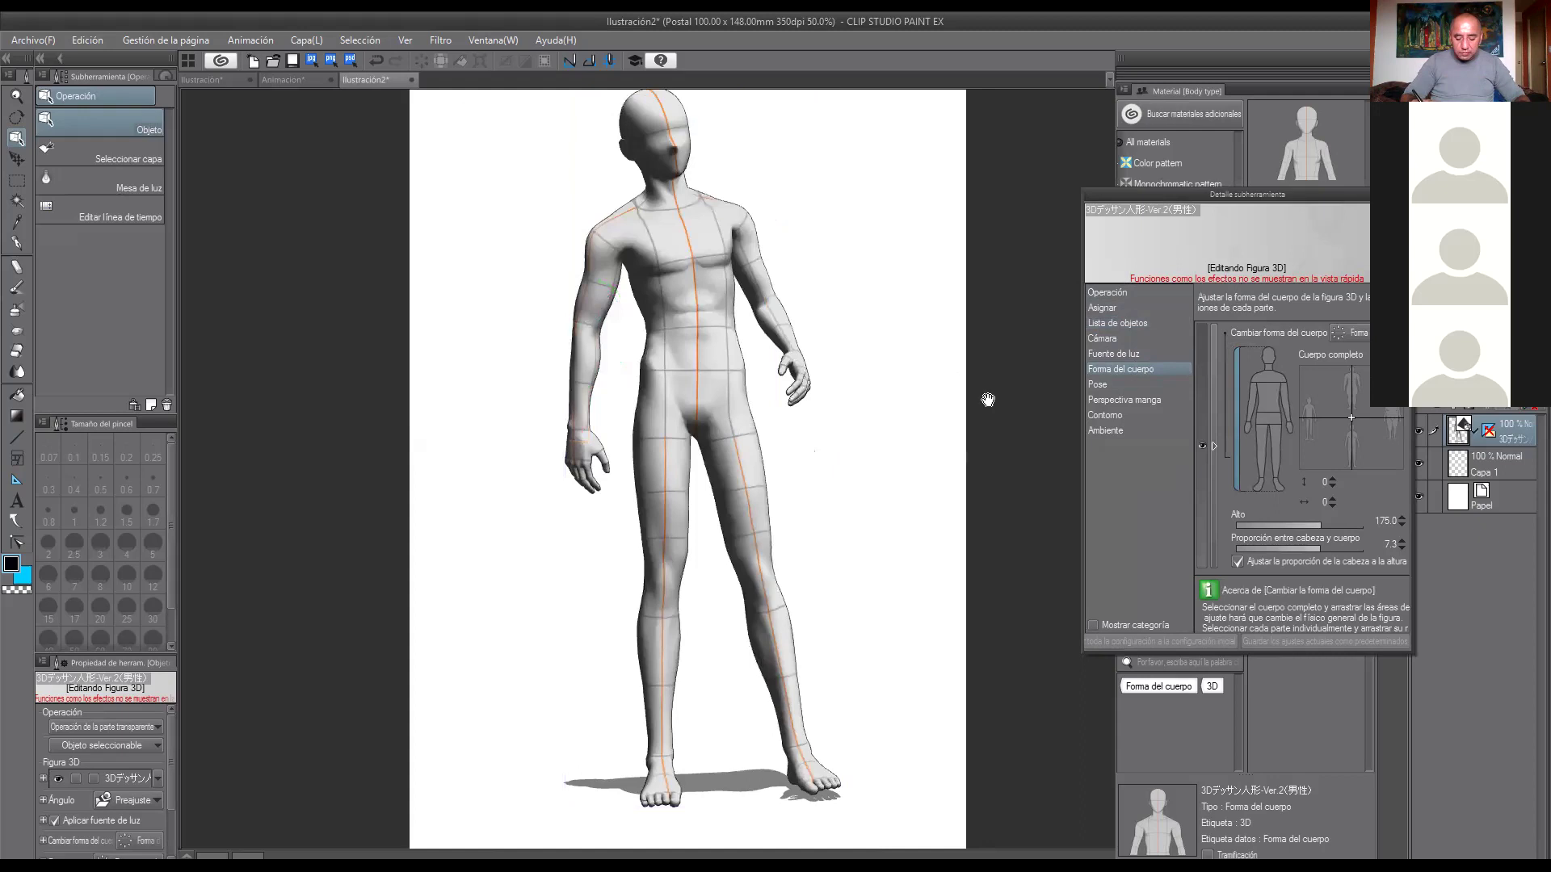
{"action": "left_click_drag", "start_coordinate": [987, 399], "coordinate": [1022, 399]}
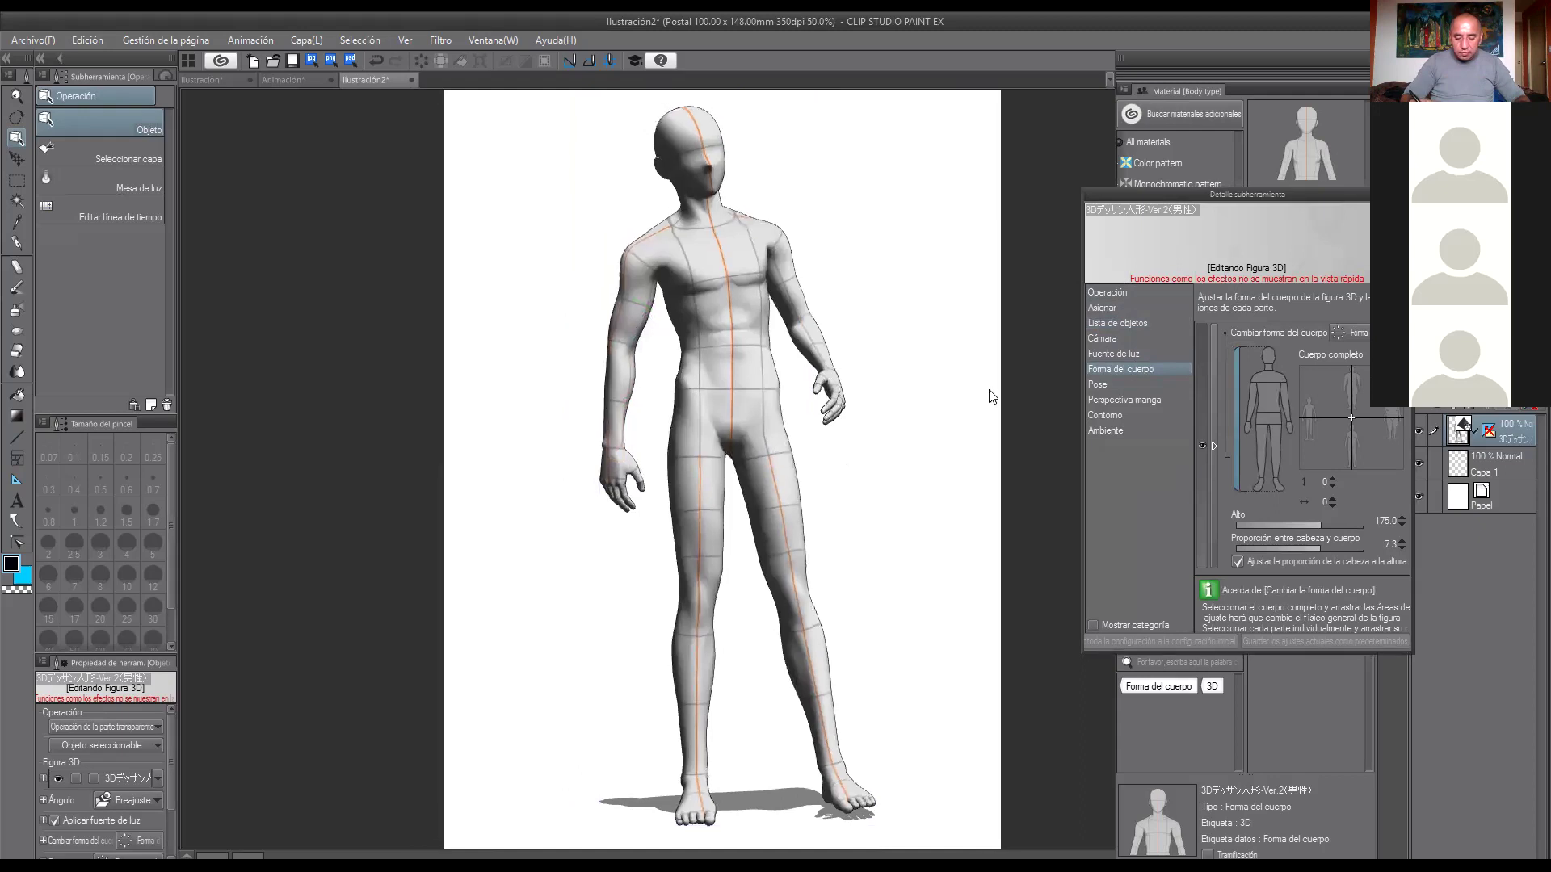
{"action": "left_click", "coordinate": [1272, 359]}
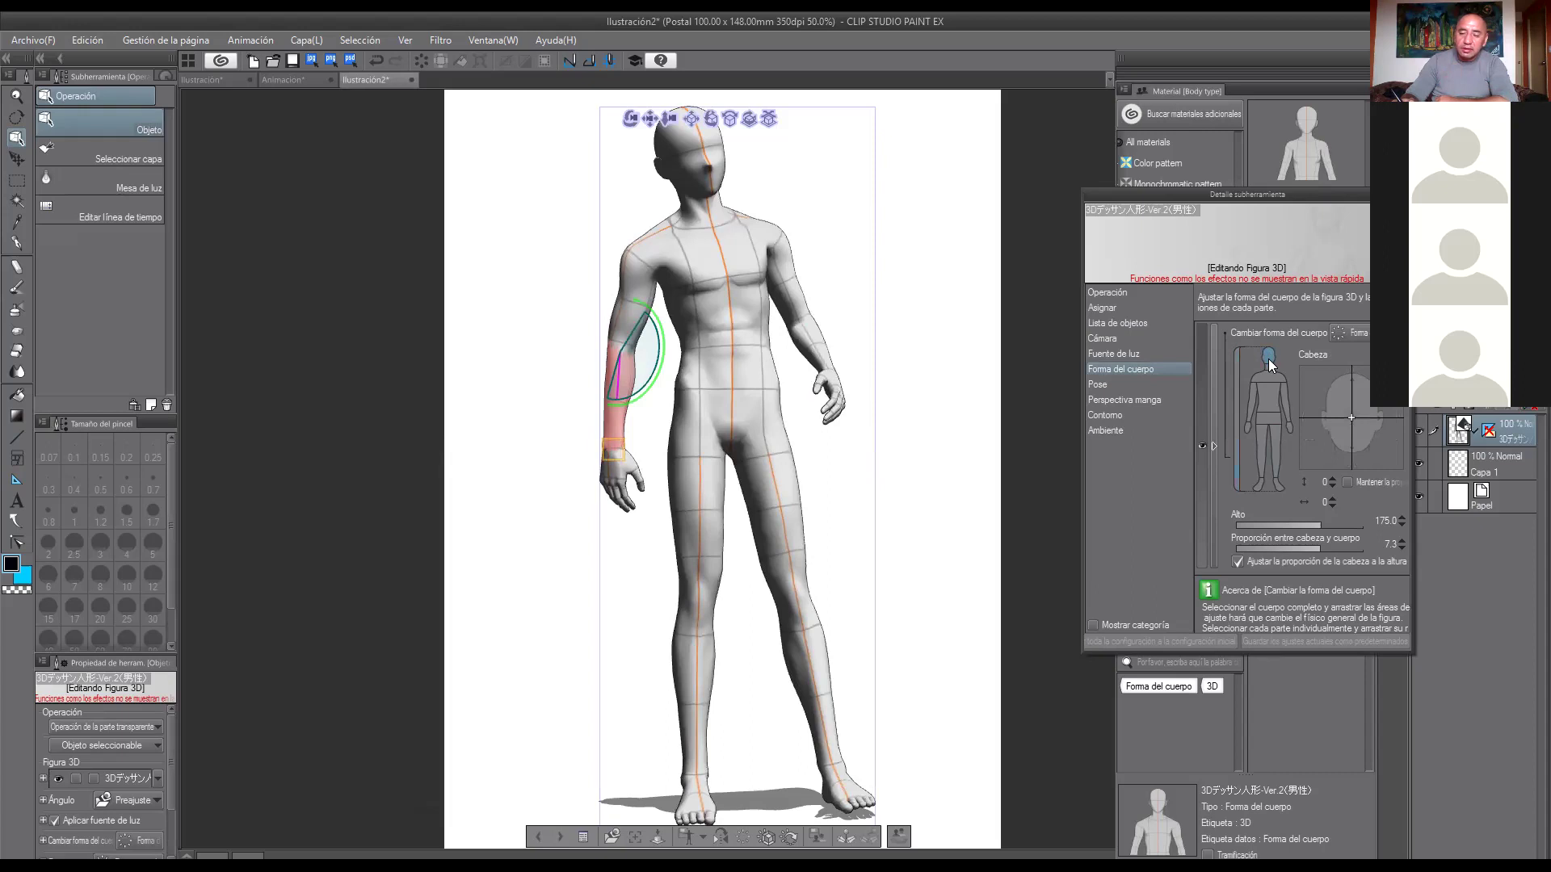
{"action": "left_click", "coordinate": [1351, 417]}
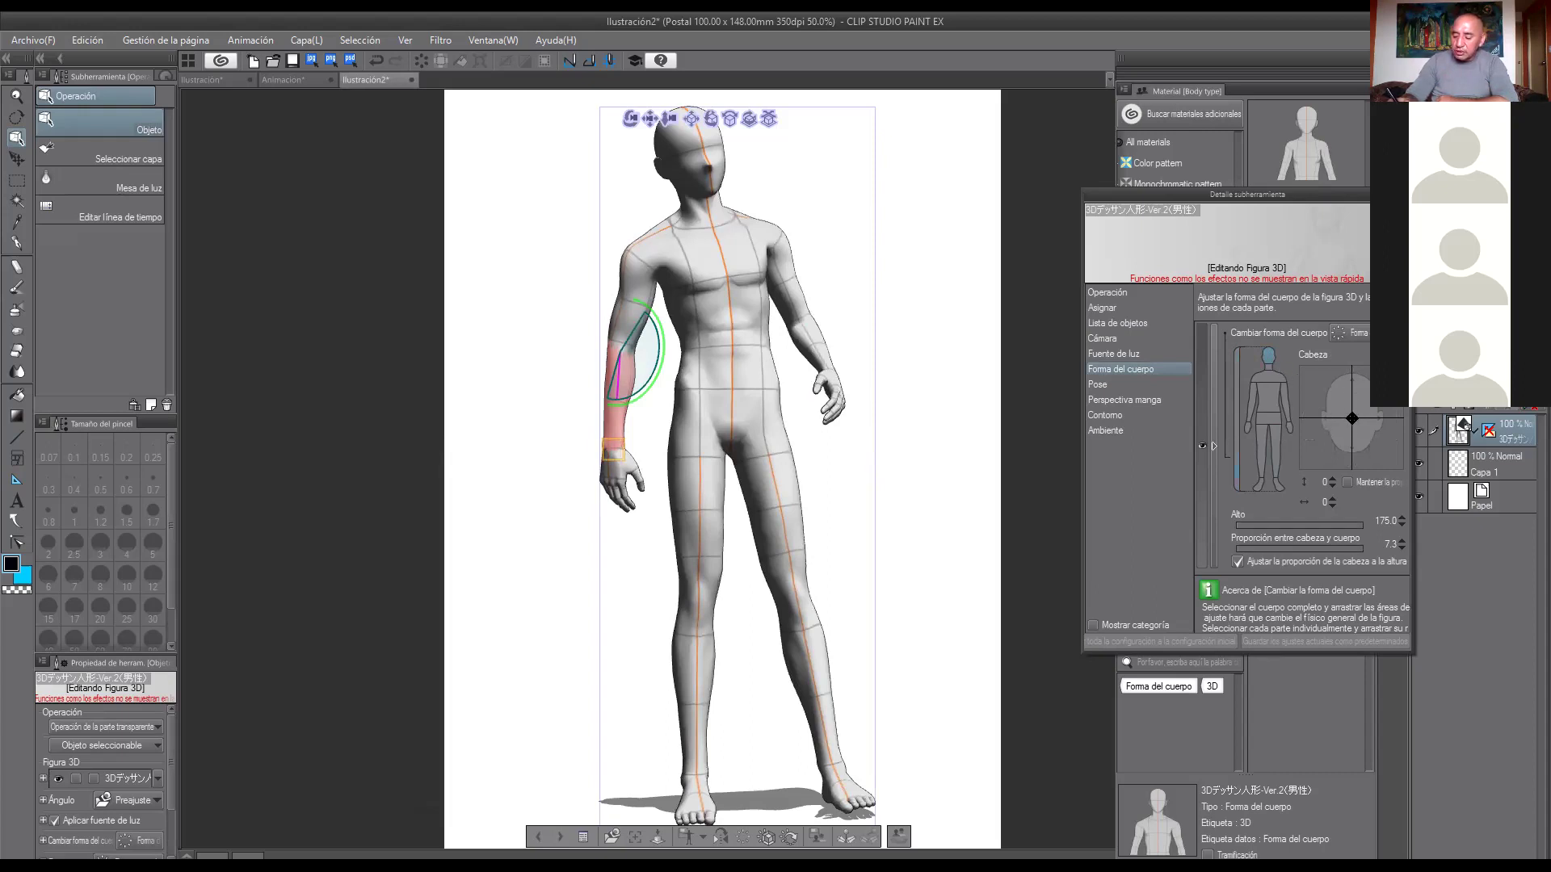
{"action": "left_click_drag", "start_coordinate": [1352, 419], "coordinate": [1315, 420]}
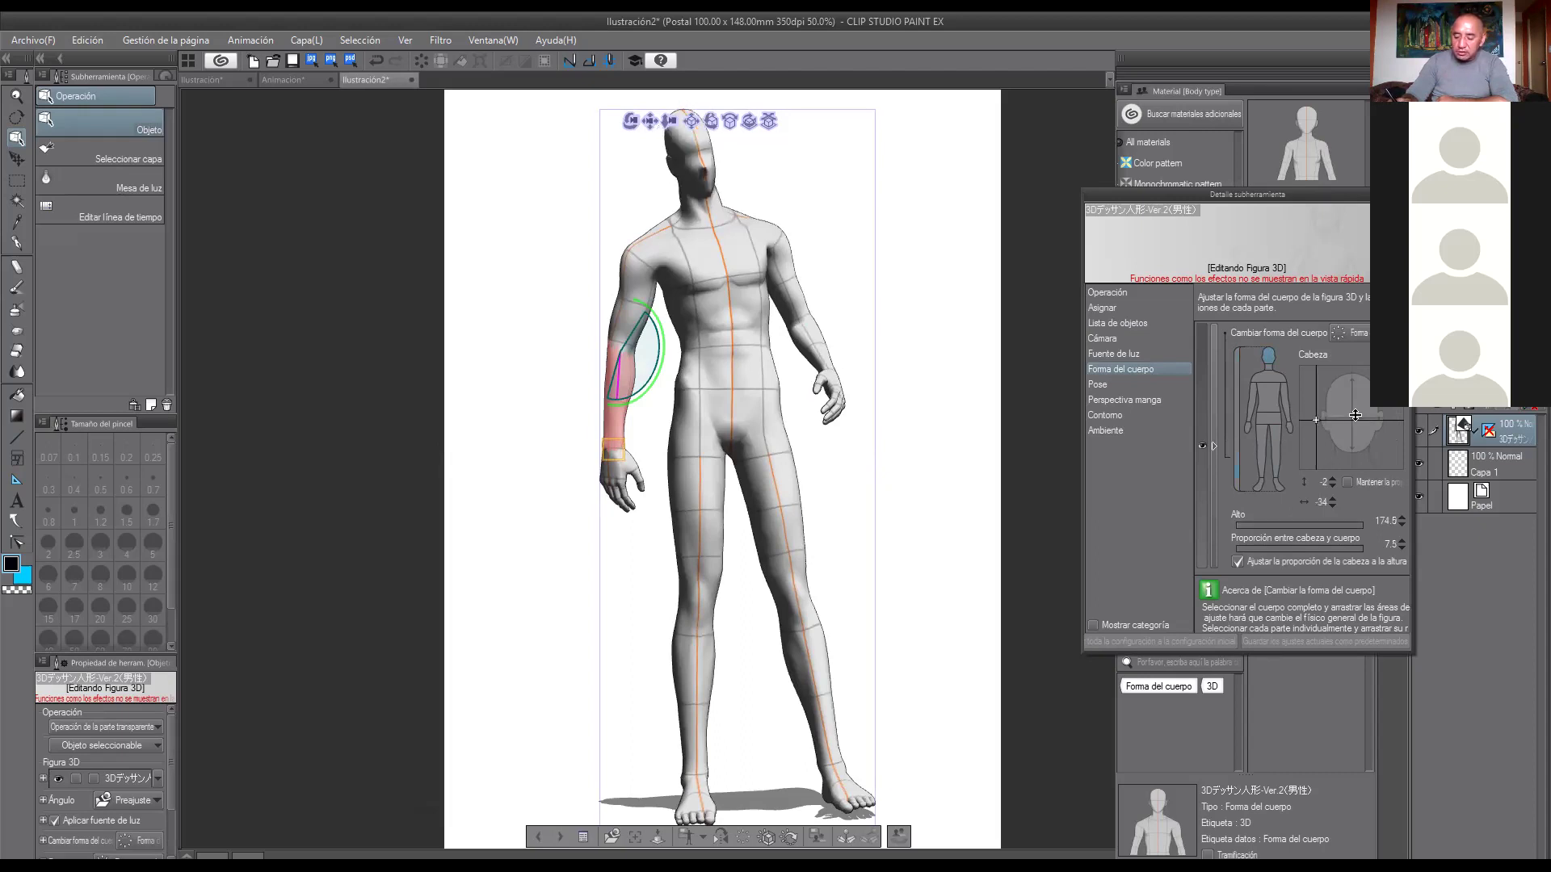
{"action": "left_click_drag", "start_coordinate": [1316, 420], "coordinate": [1309, 415]}
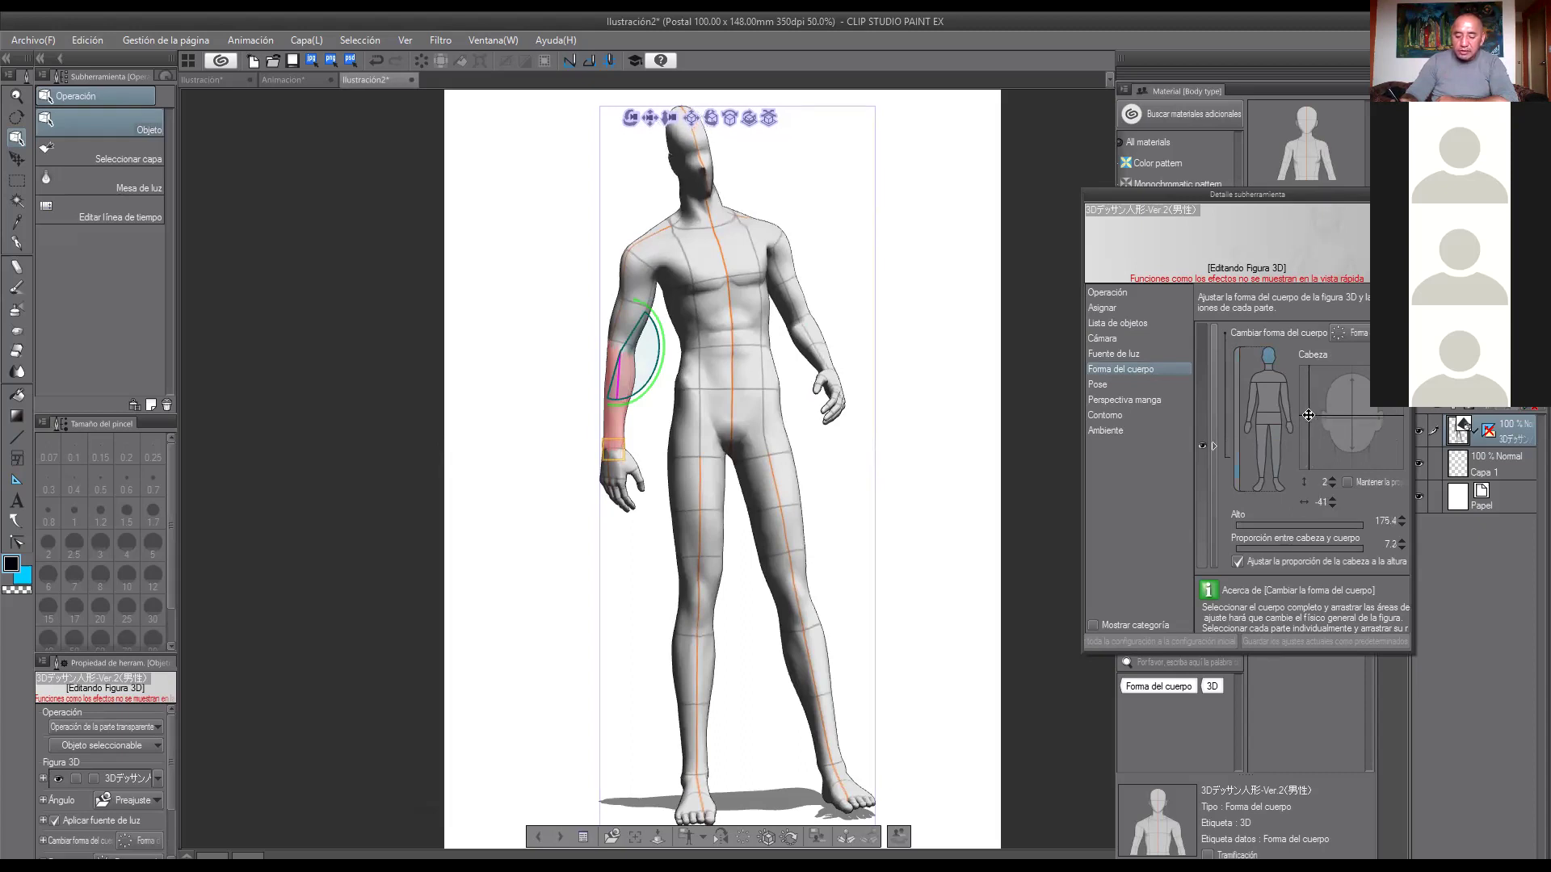
{"action": "left_click_drag", "start_coordinate": [1394, 414], "coordinate": [1396, 415]}
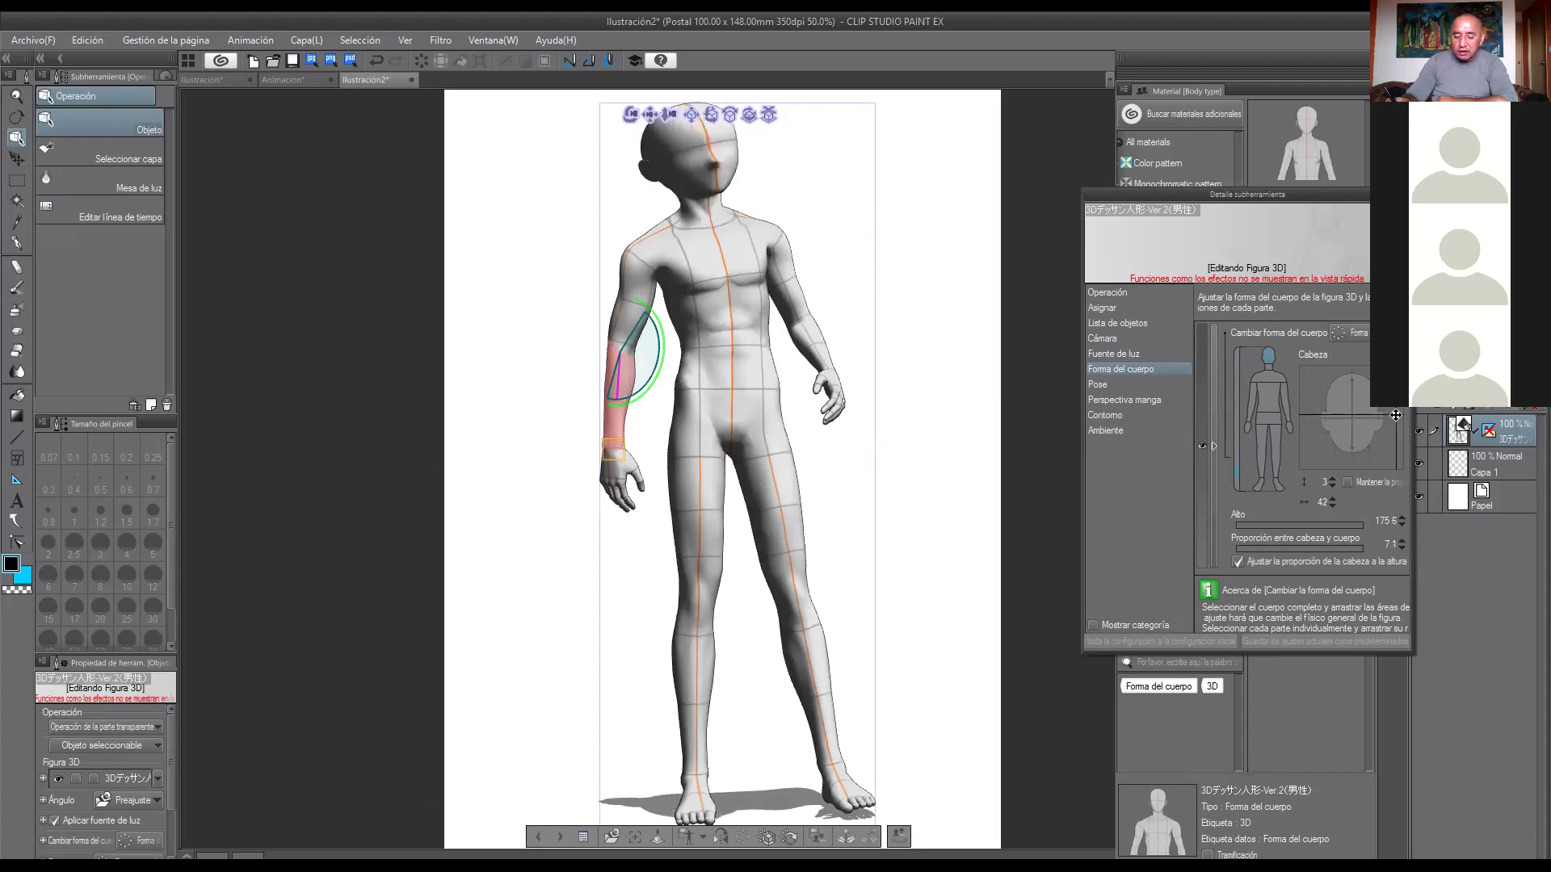
Try head heights of about 40 and -40, and bring the head back to 2 in both height and width.
{"action": "left_click", "coordinate": [1350, 377]}
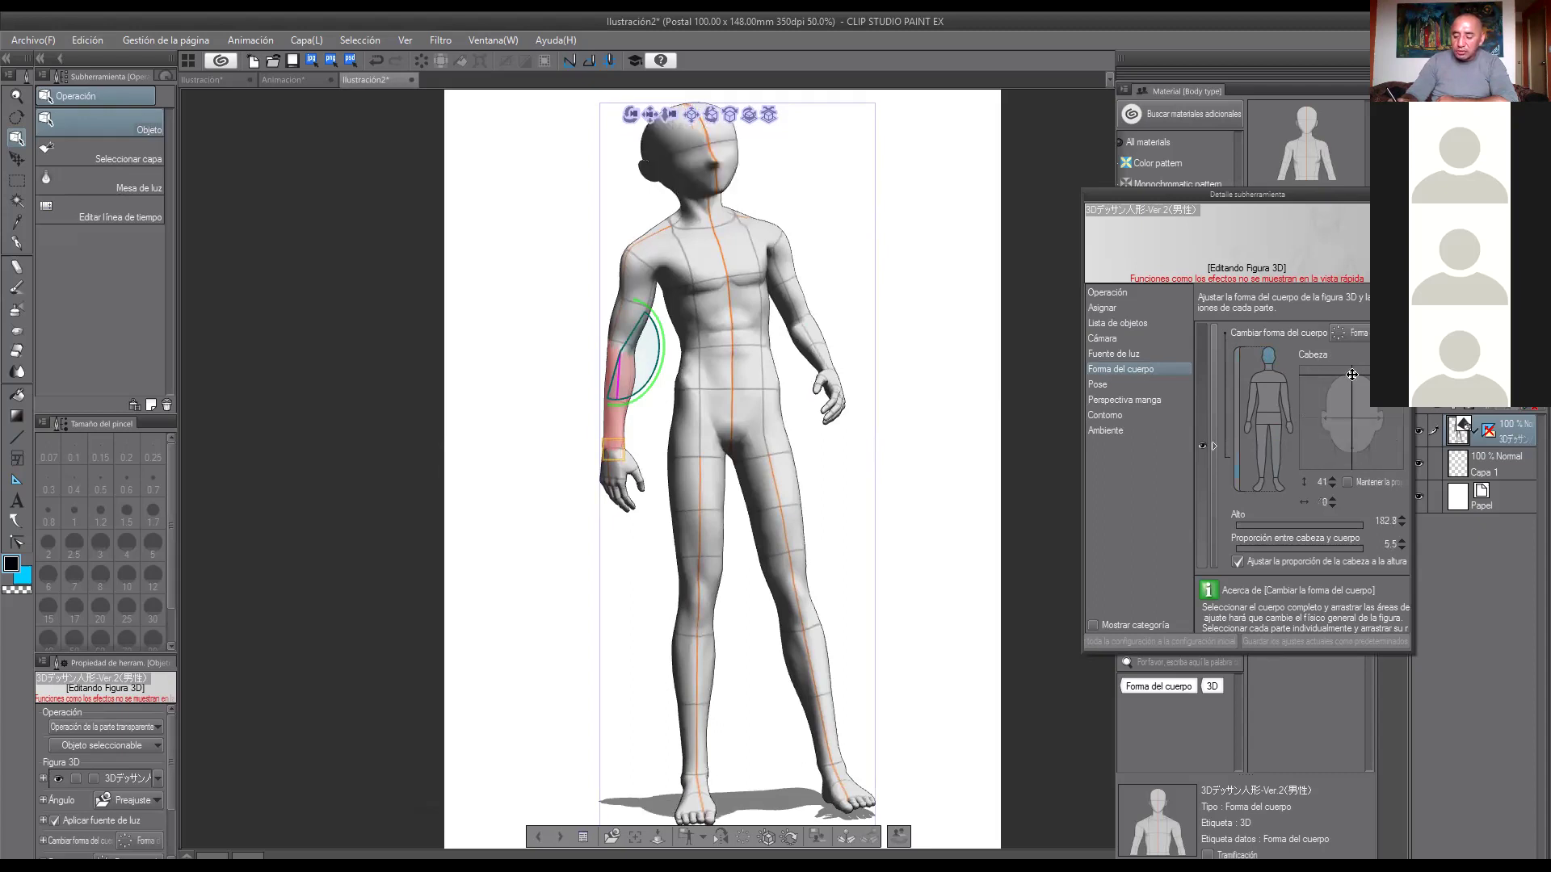
{"action": "left_click", "coordinate": [1349, 462]}
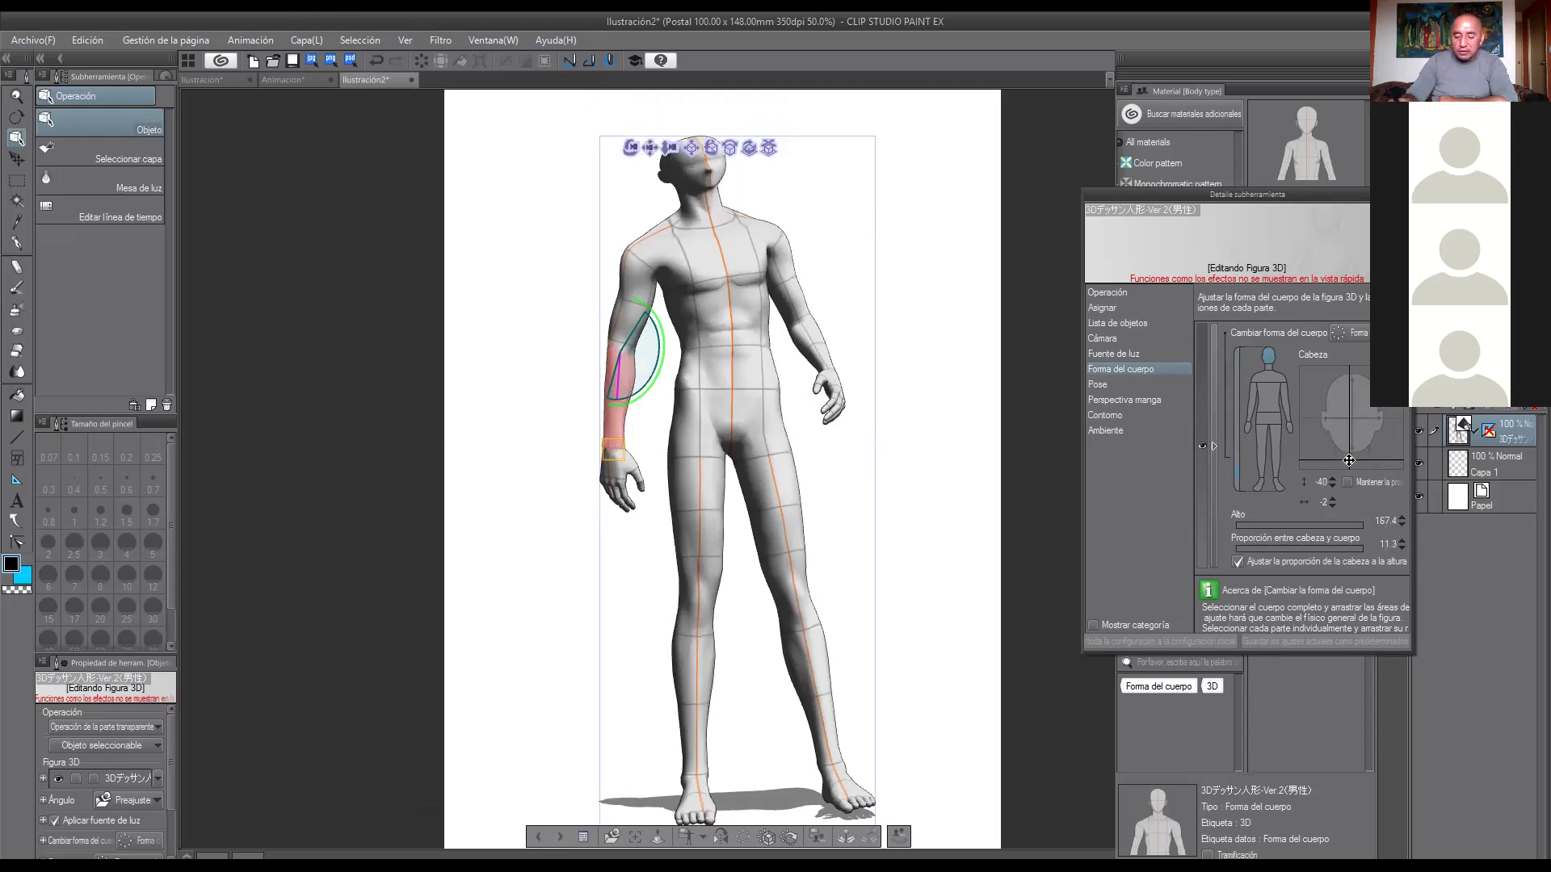
{"action": "left_click", "coordinate": [1354, 416]}
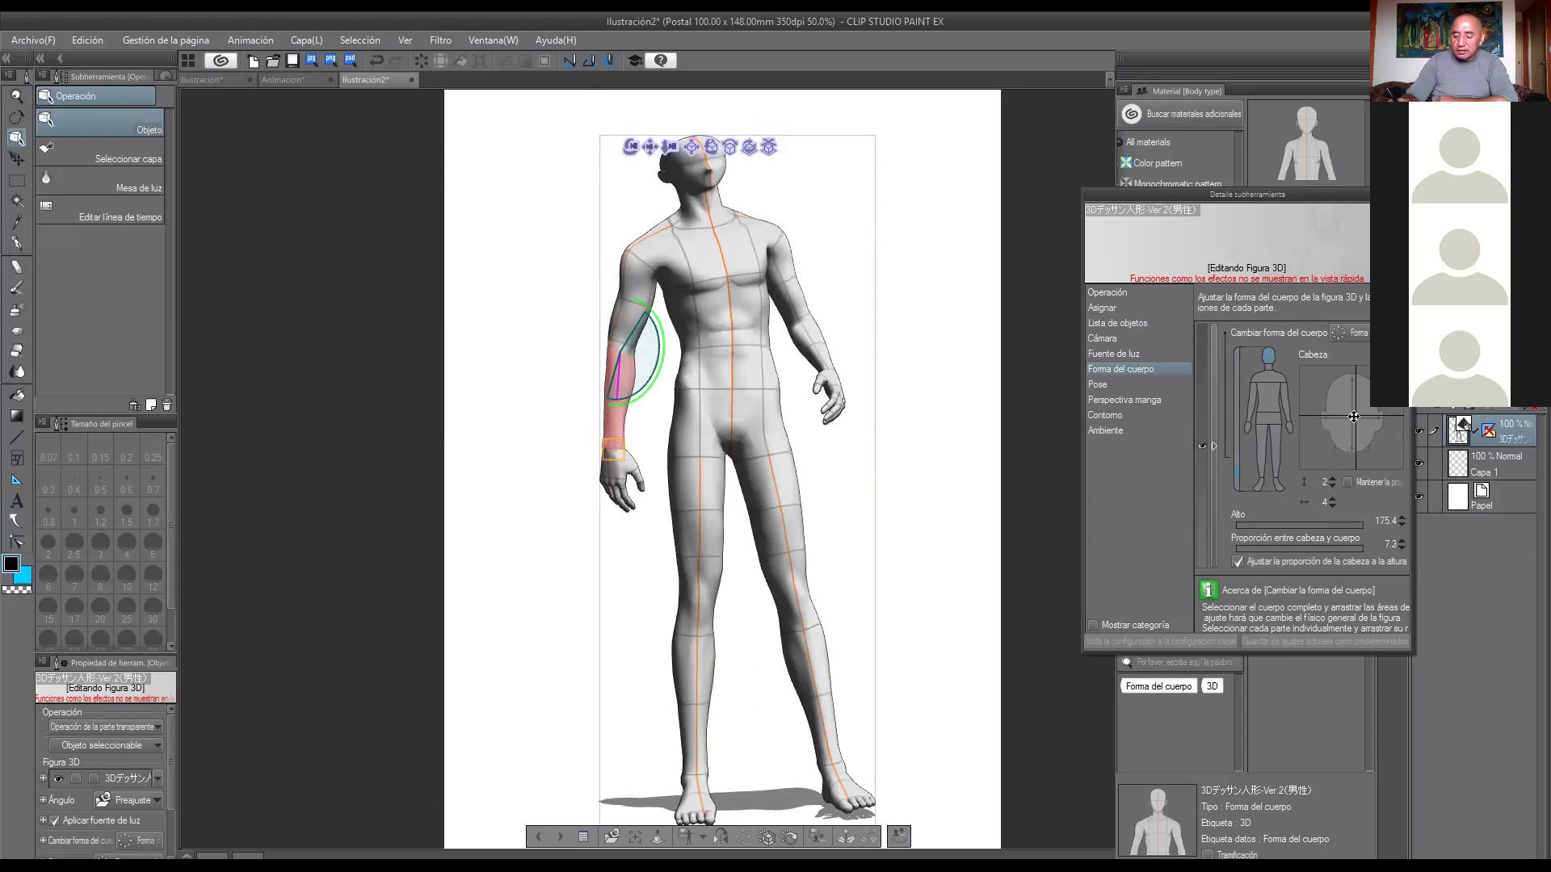
{"action": "left_click", "coordinate": [1353, 415]}
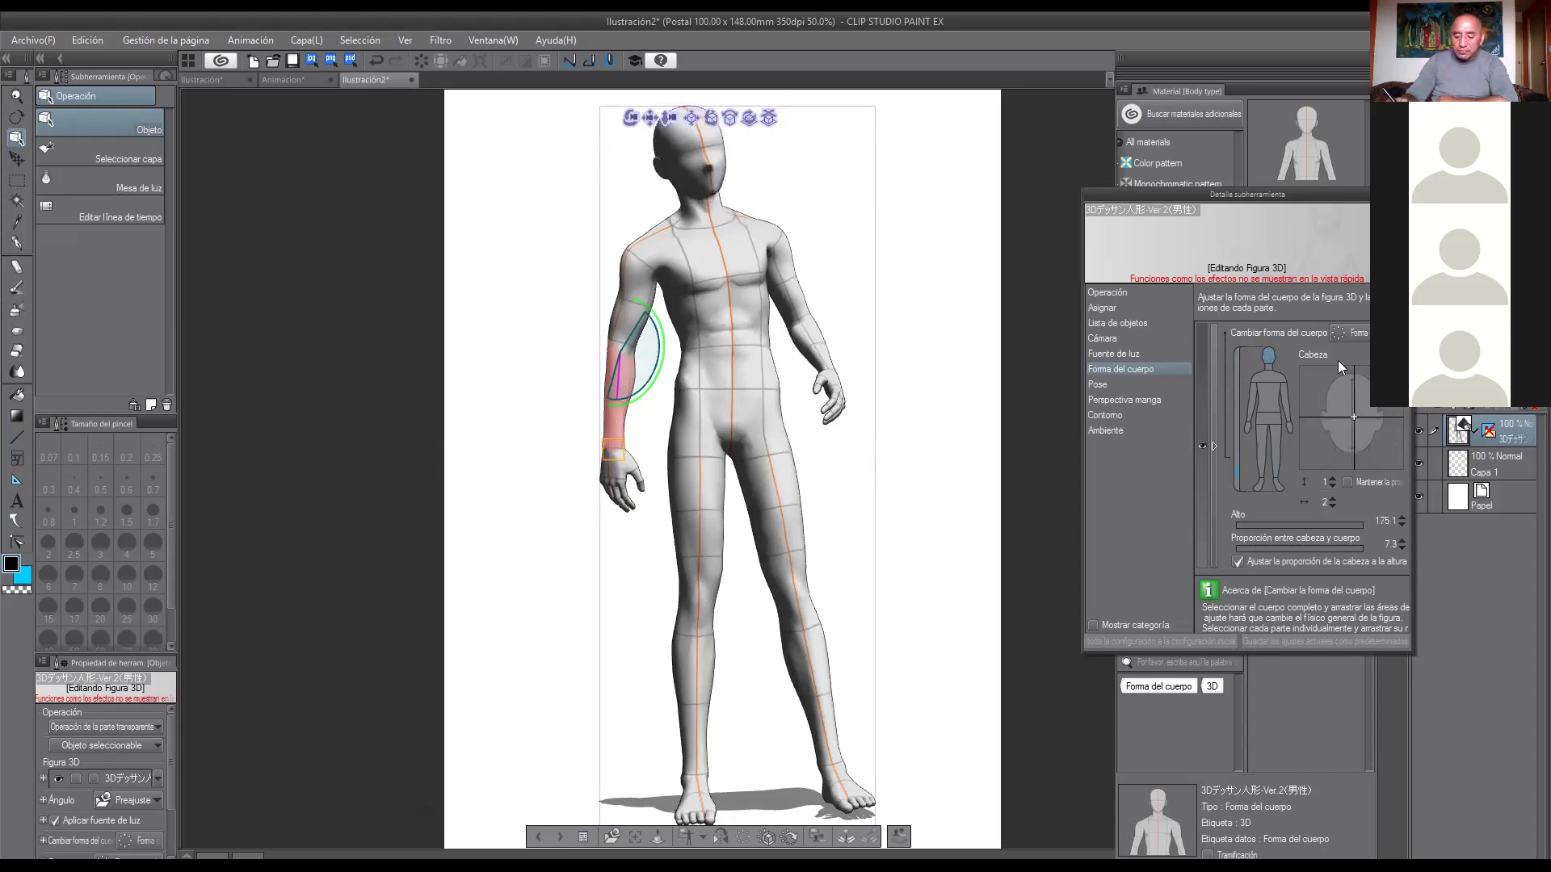
Lengthen the figure's neck to a height of about 14 and widen the shoulders to 41.
{"action": "left_click", "coordinate": [1275, 370]}
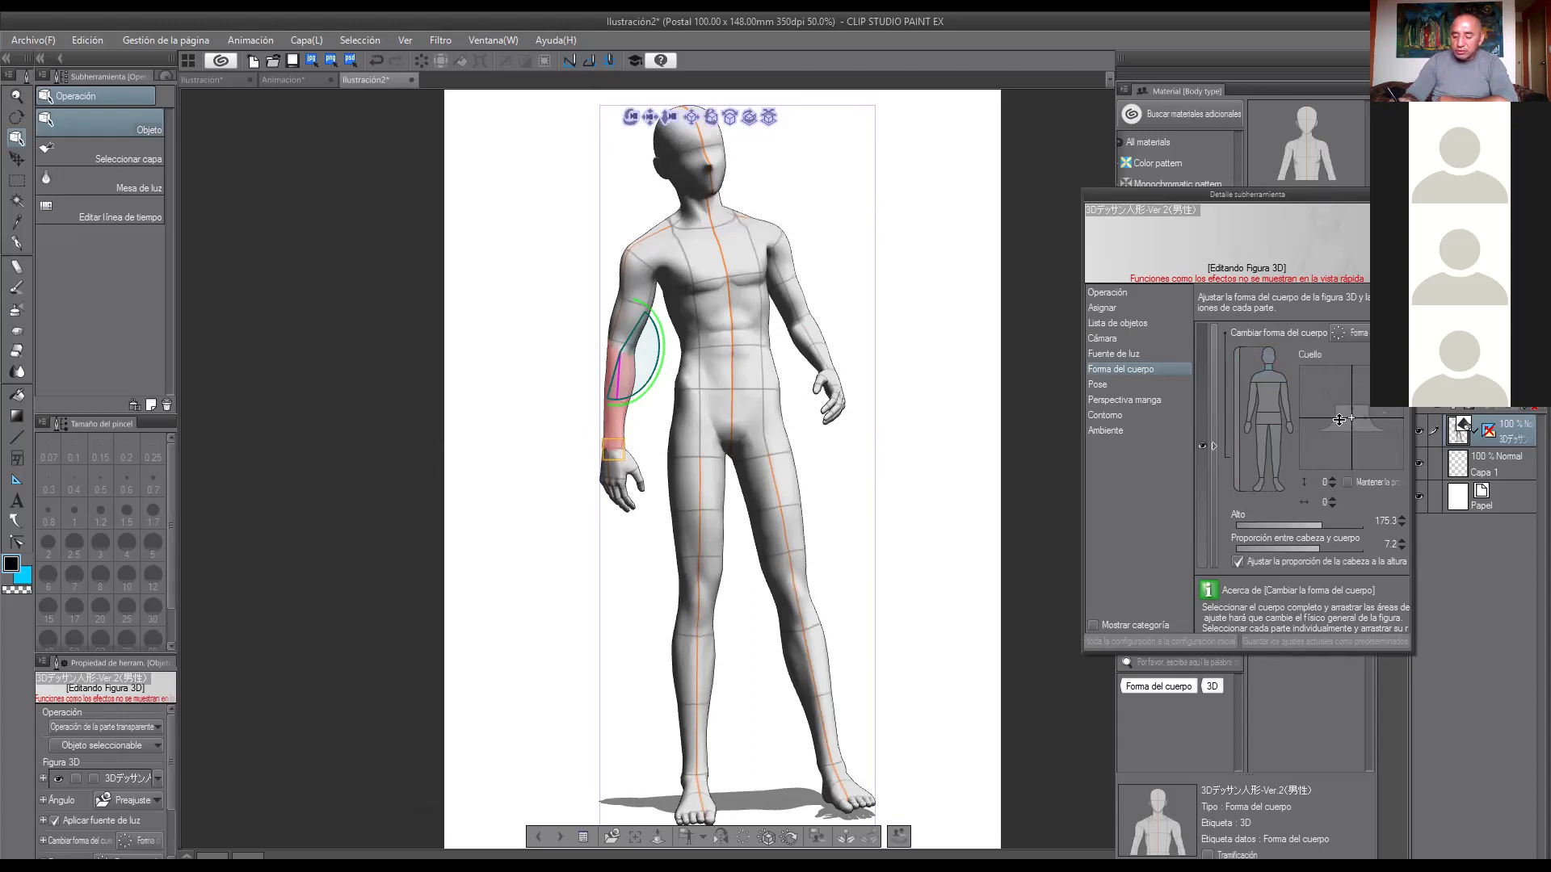
{"action": "left_click_drag", "start_coordinate": [1353, 404], "coordinate": [1351, 408]}
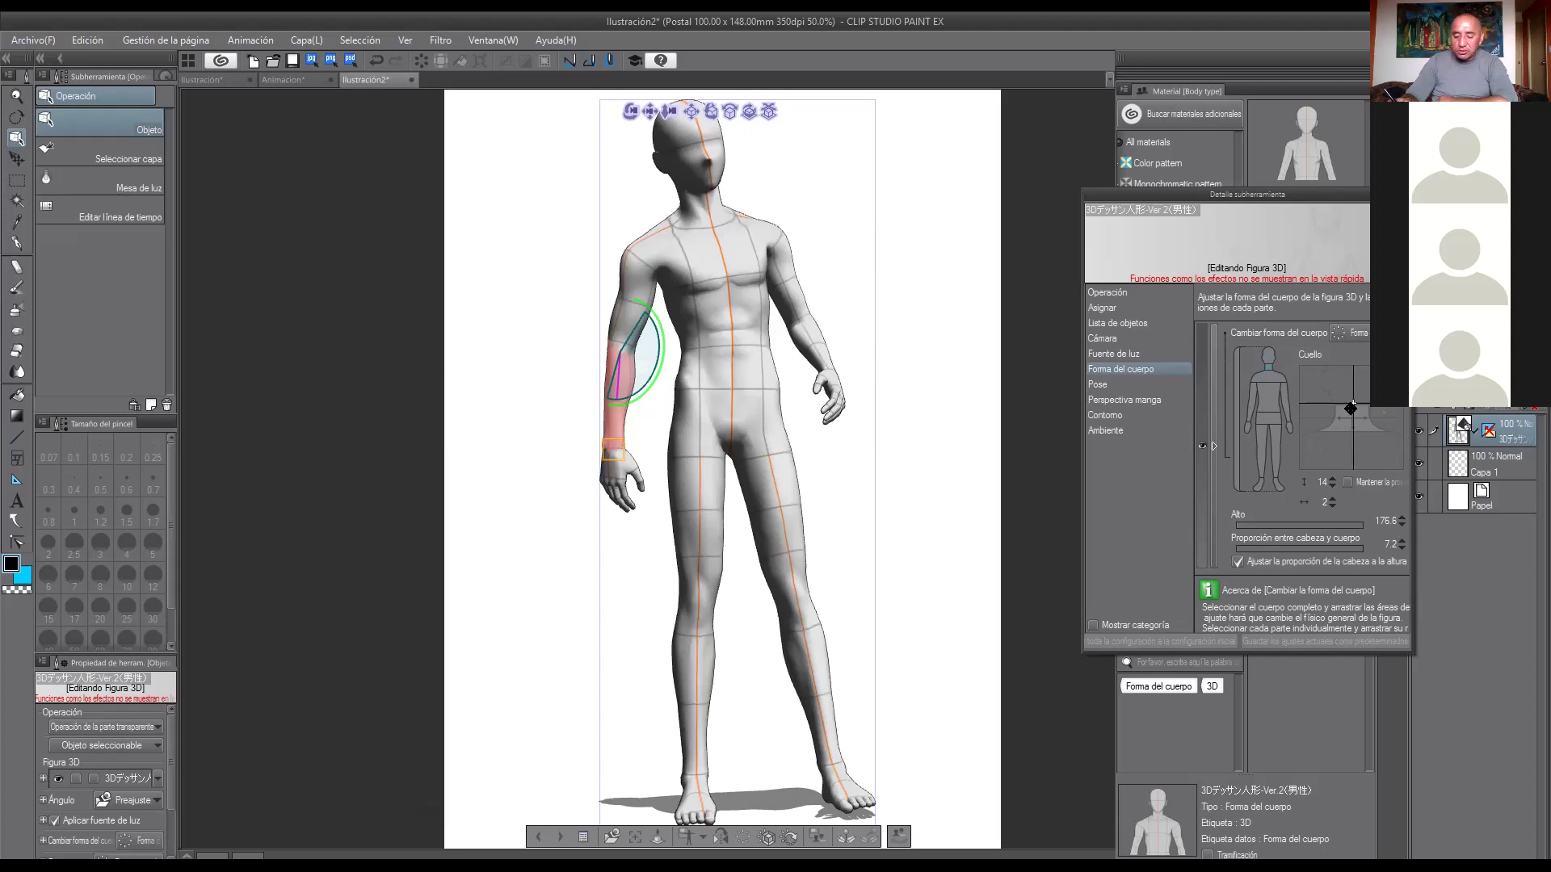
{"action": "left_click", "coordinate": [1270, 376]}
{"action": "left_click_drag", "start_coordinate": [1353, 419], "coordinate": [1354, 419]}
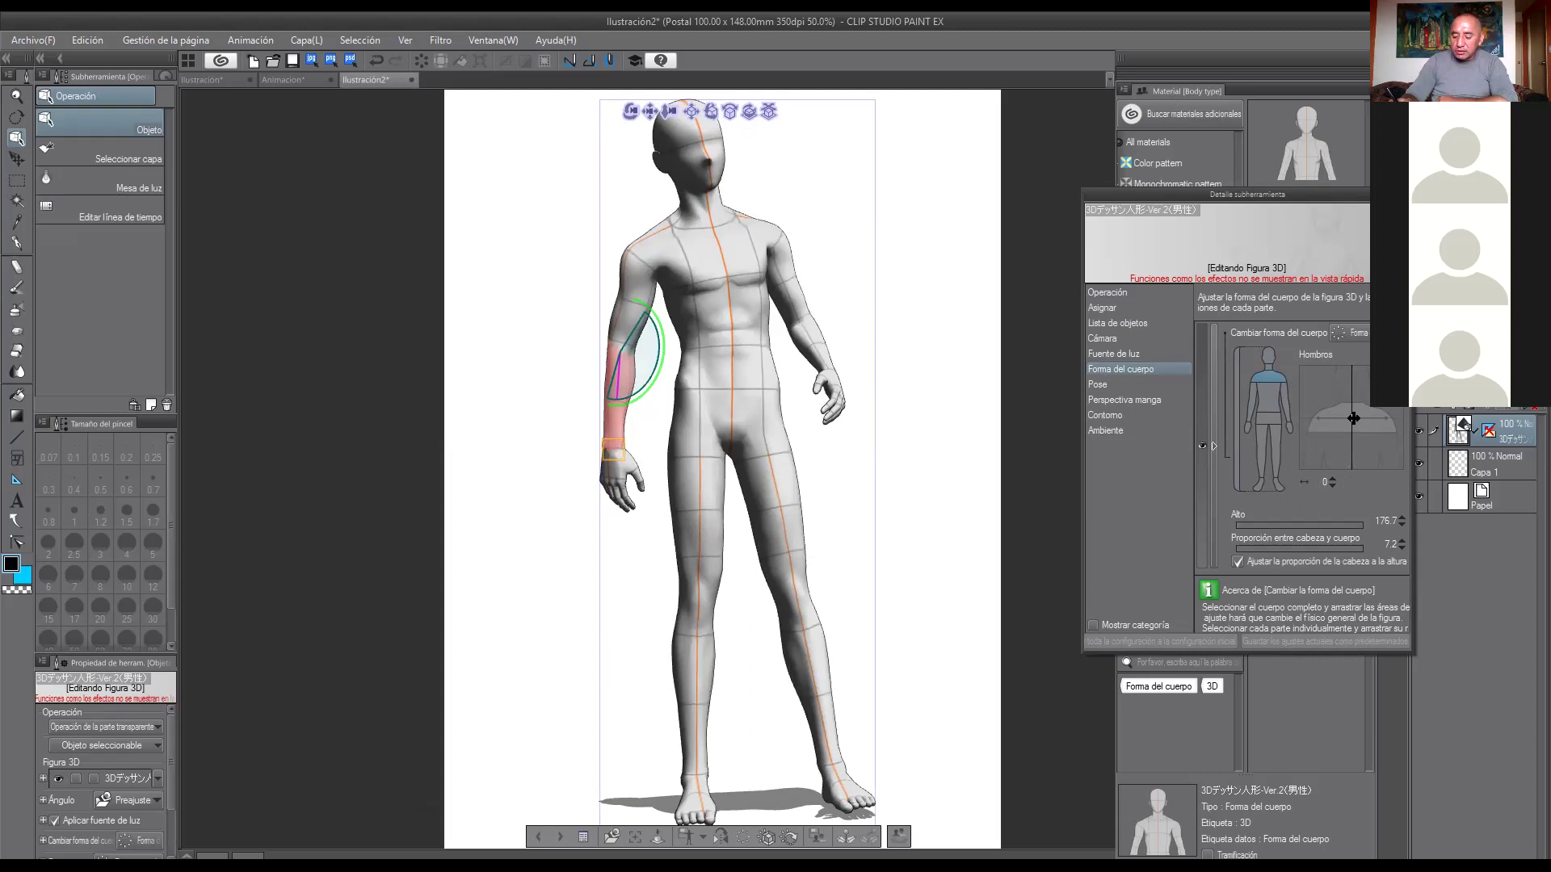
{"action": "left_click_drag", "start_coordinate": [1381, 419], "coordinate": [1393, 417]}
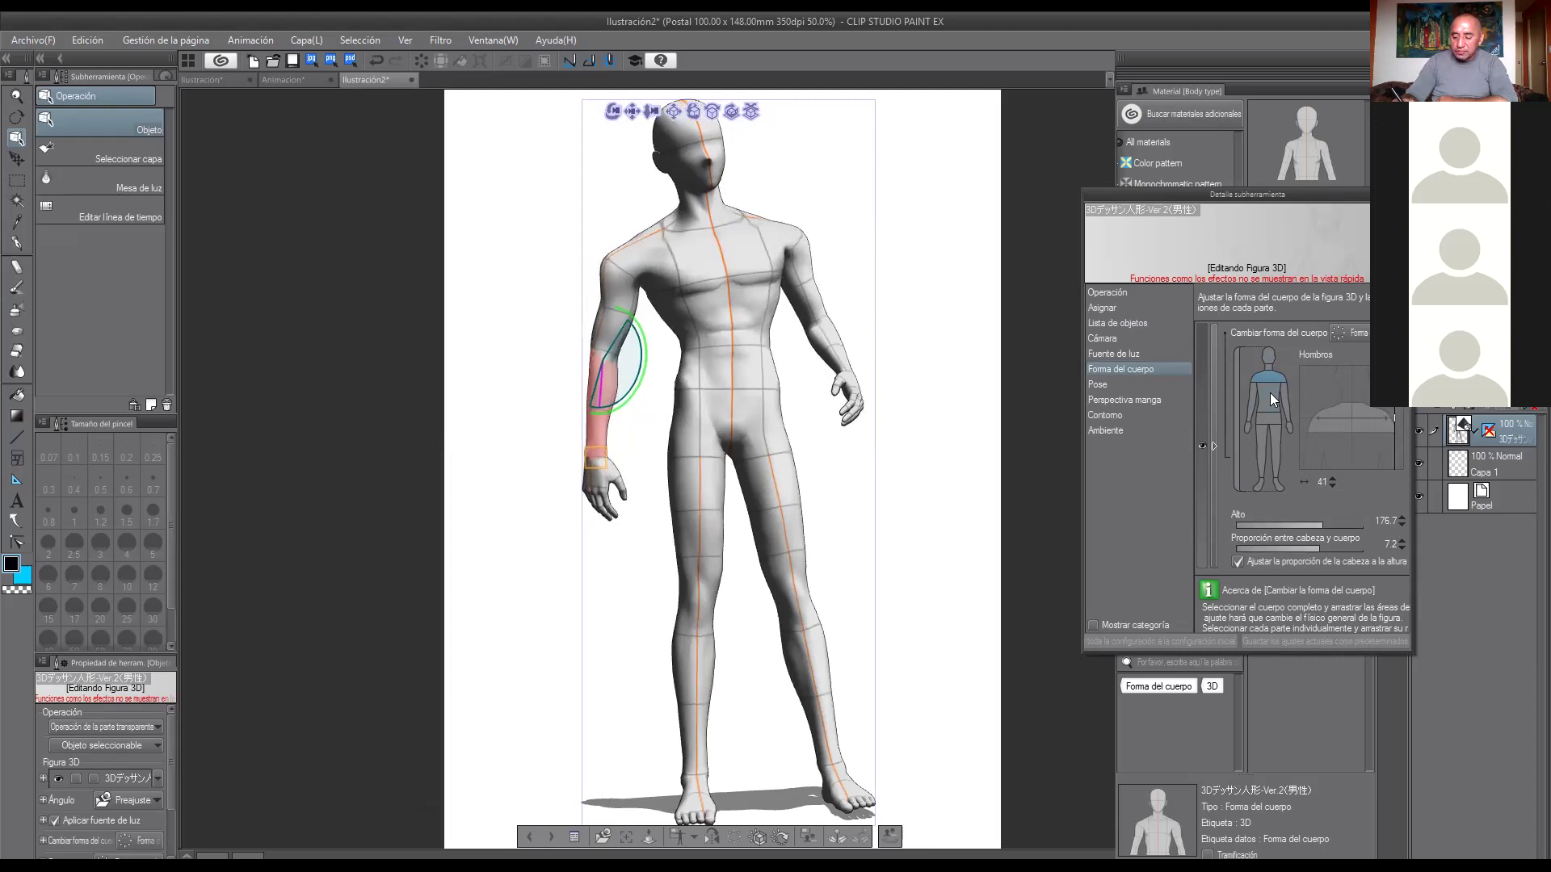
Set the figure's torso to height 5 and width 31, and thicken the arms to width 37 with height -2.
{"action": "left_click", "coordinate": [1271, 389]}
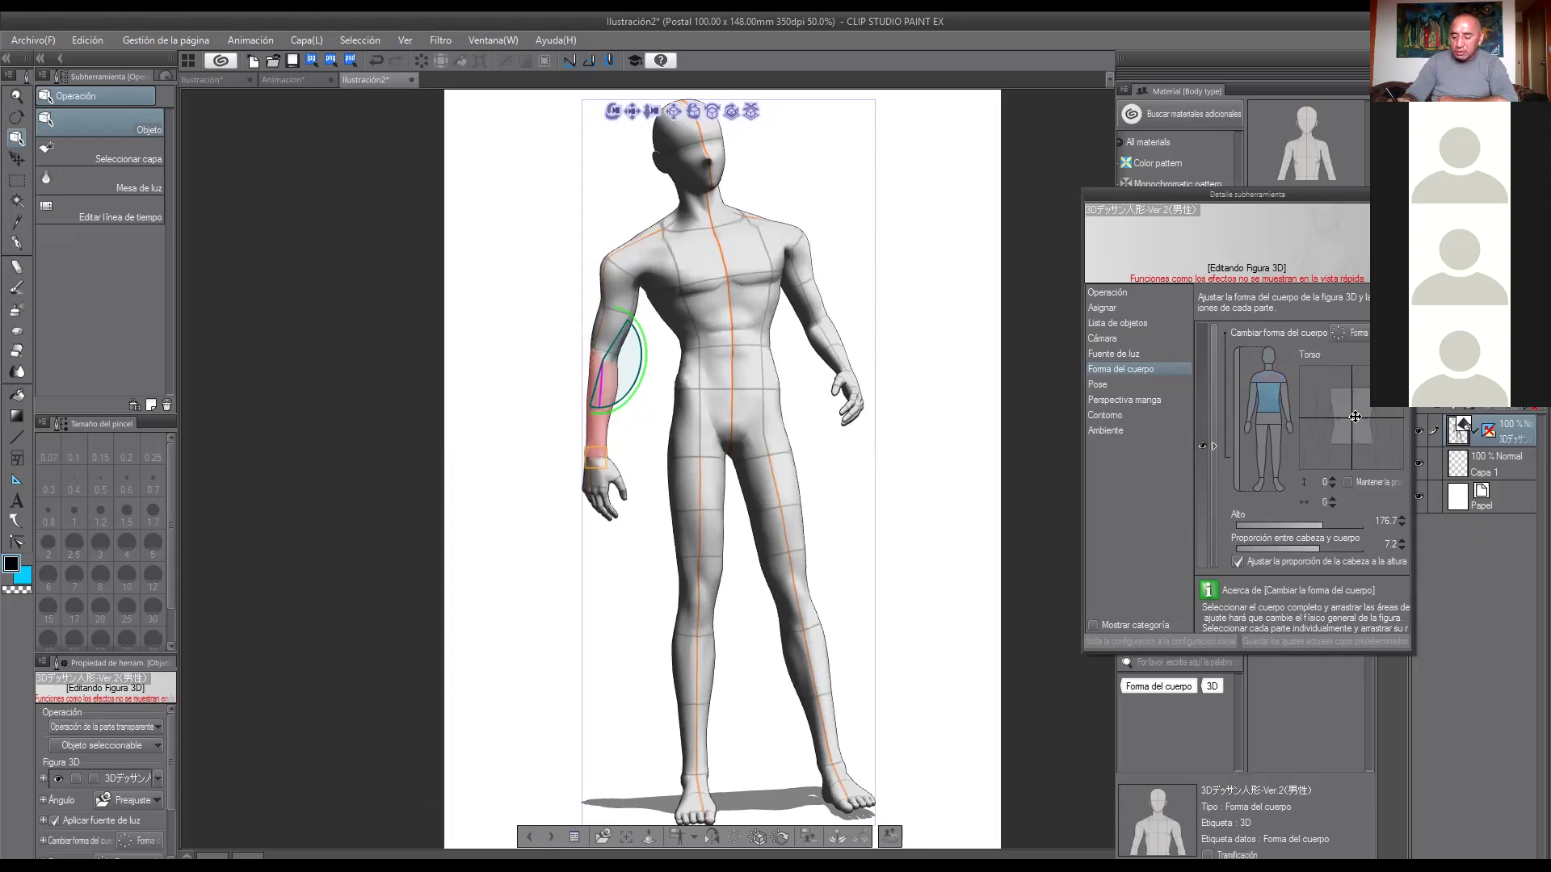
{"action": "left_click_drag", "start_coordinate": [1370, 414], "coordinate": [1384, 414]}
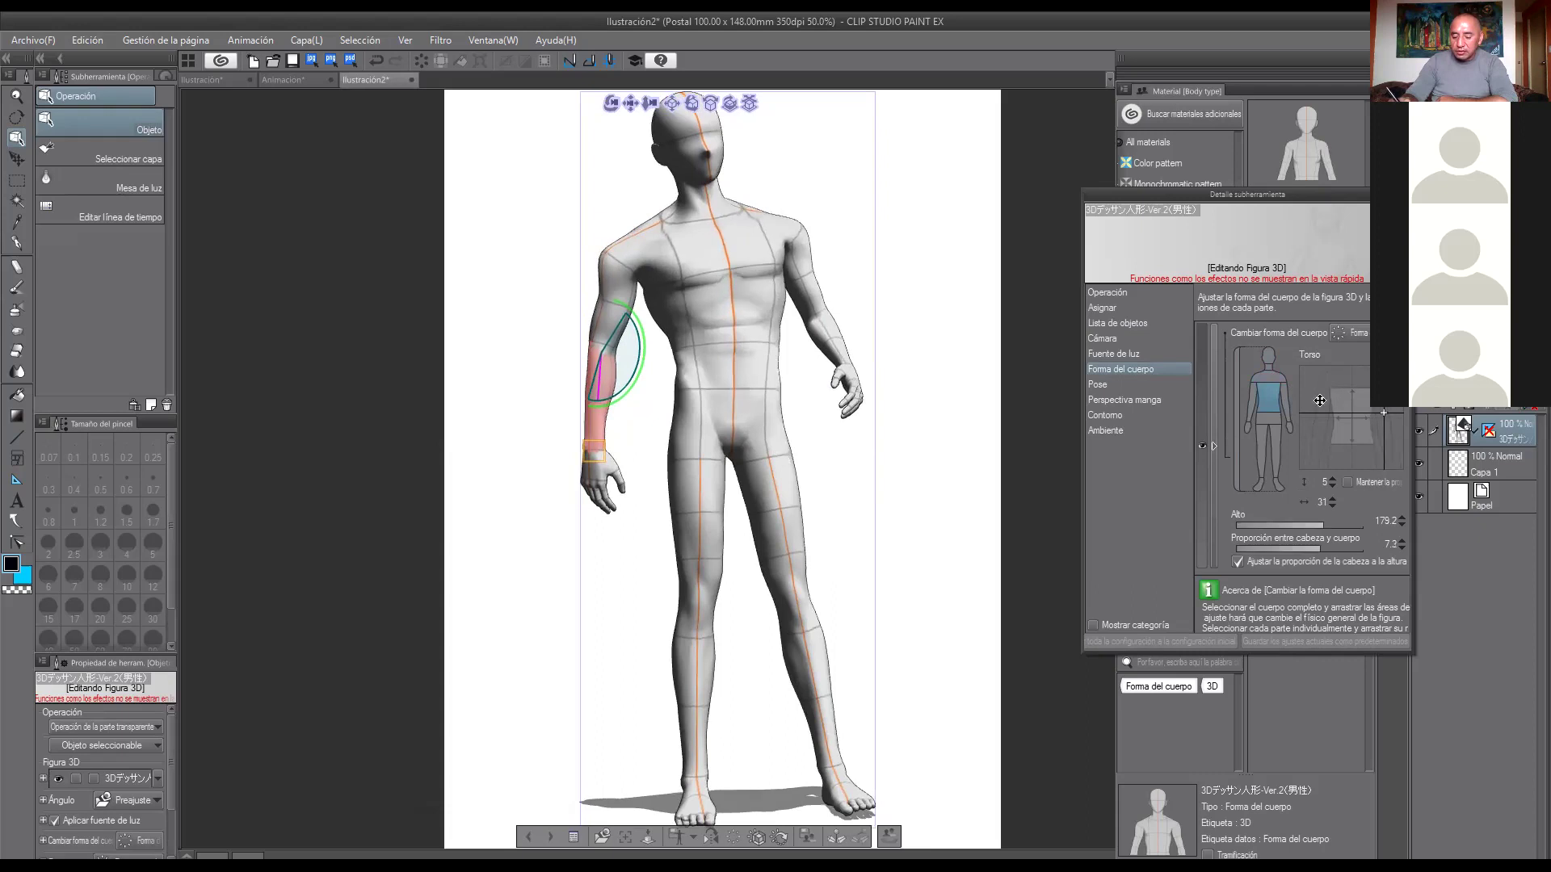
{"action": "left_click", "coordinate": [1260, 397]}
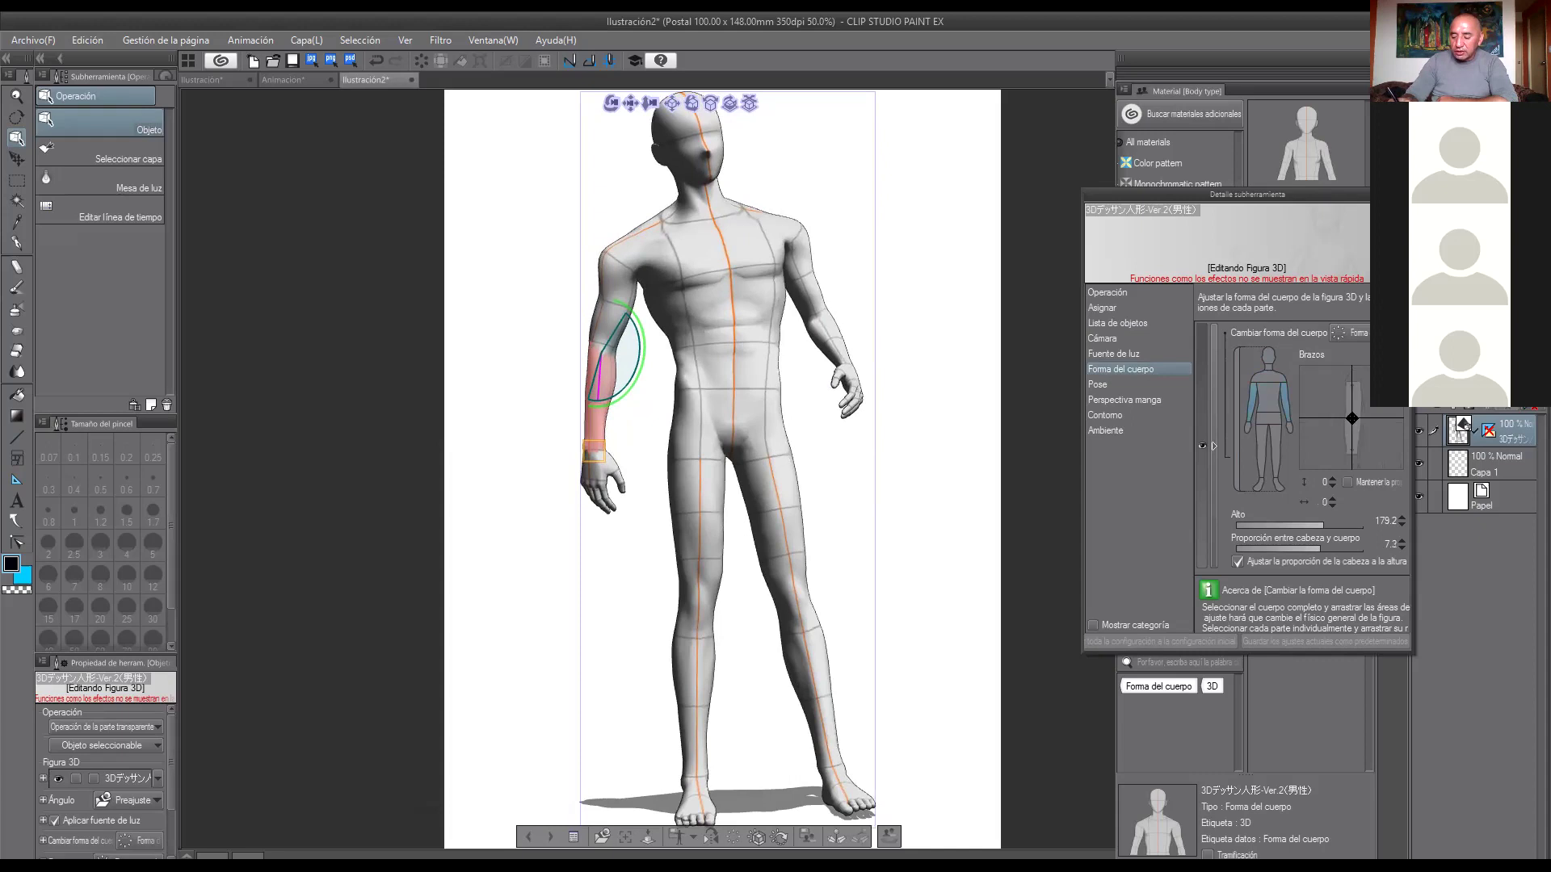
{"action": "left_click", "coordinate": [1376, 418]}
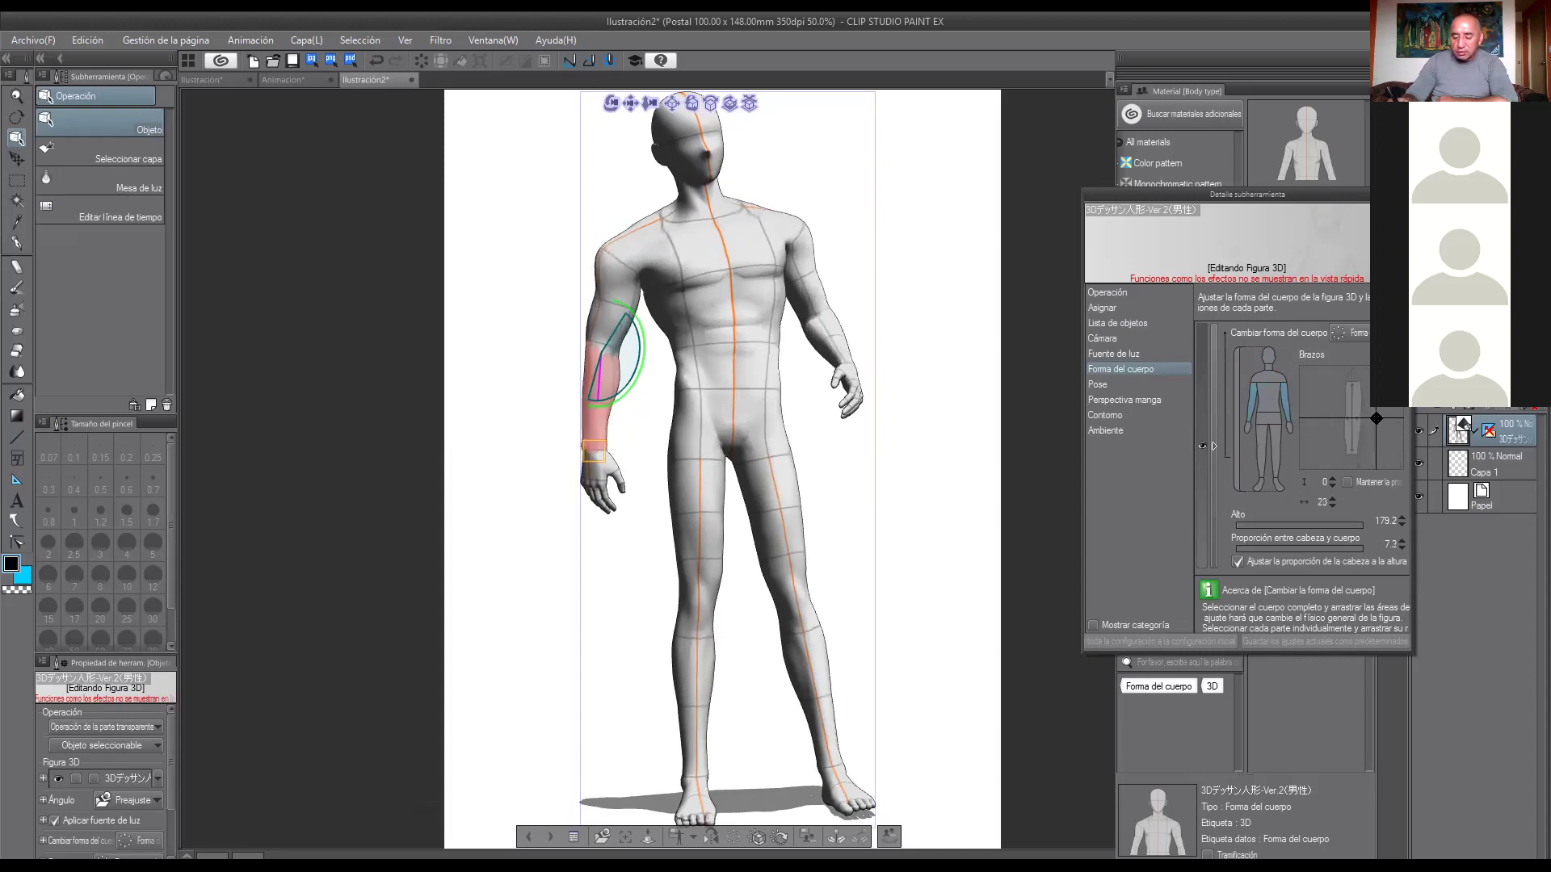
{"action": "left_click", "coordinate": [1386, 420]}
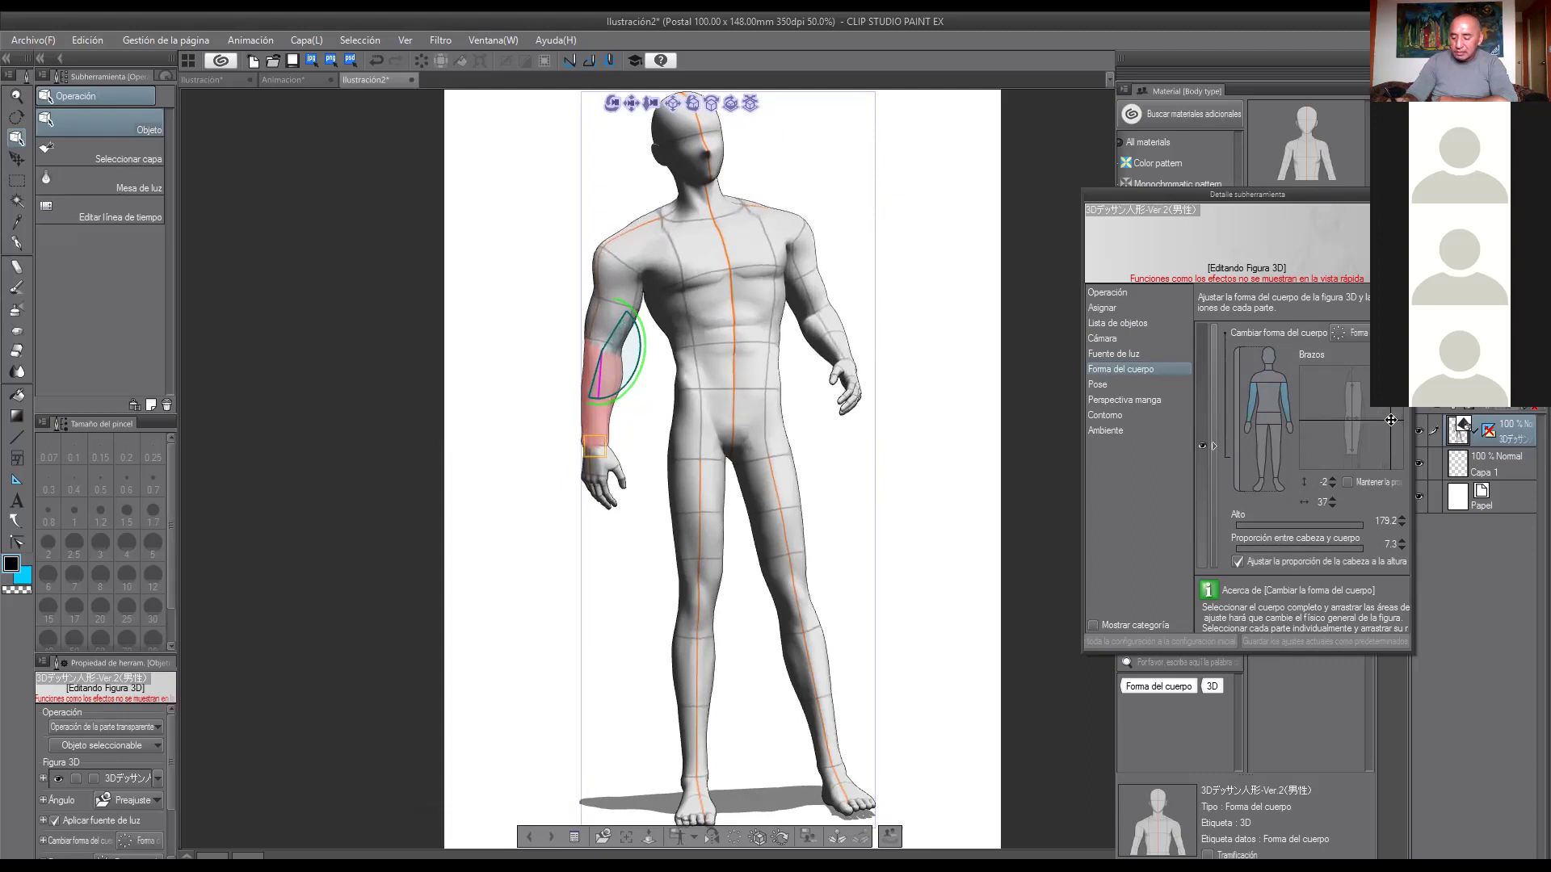
Try widening the figure's waist to 45 and narrowing it to -42, and bring it back to its original width.
{"action": "left_click", "coordinate": [1271, 420]}
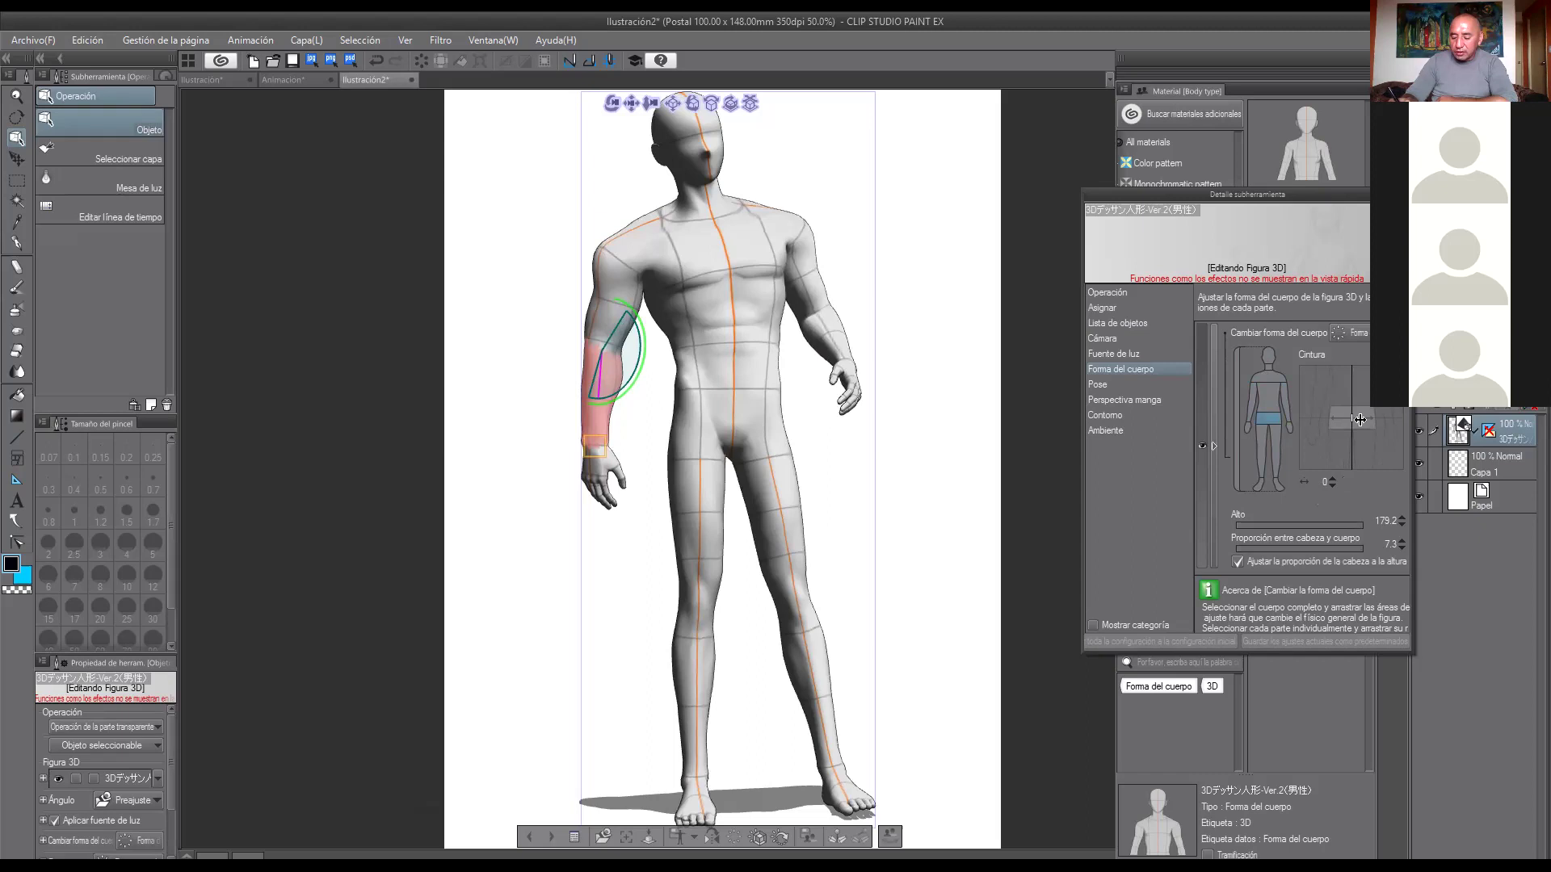
{"action": "left_click", "coordinate": [1398, 420]}
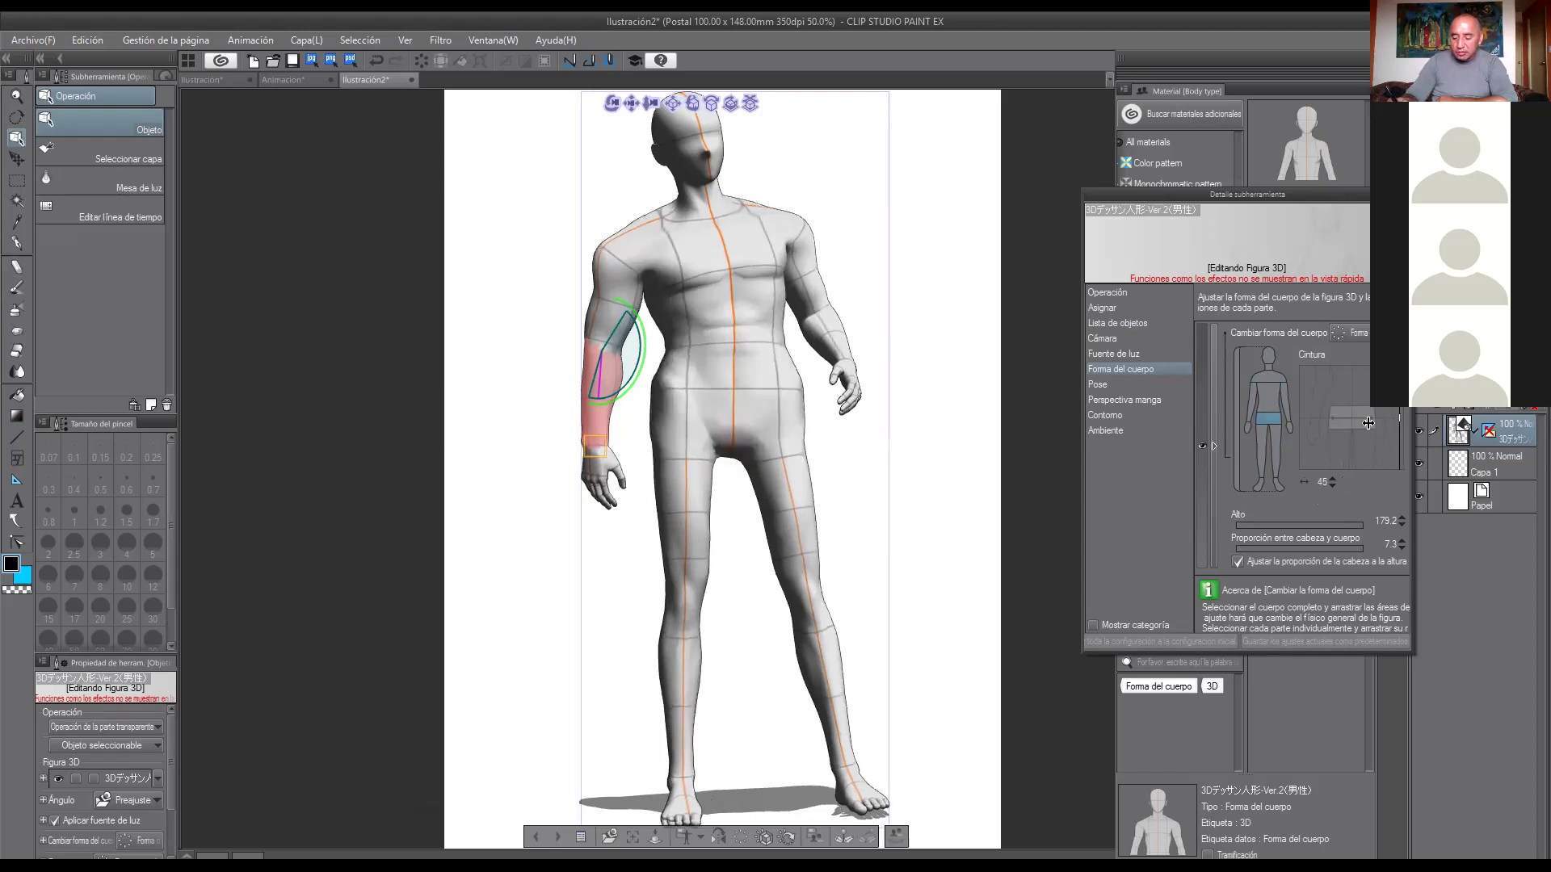
{"action": "left_click_drag", "start_coordinate": [1305, 416], "coordinate": [1345, 421]}
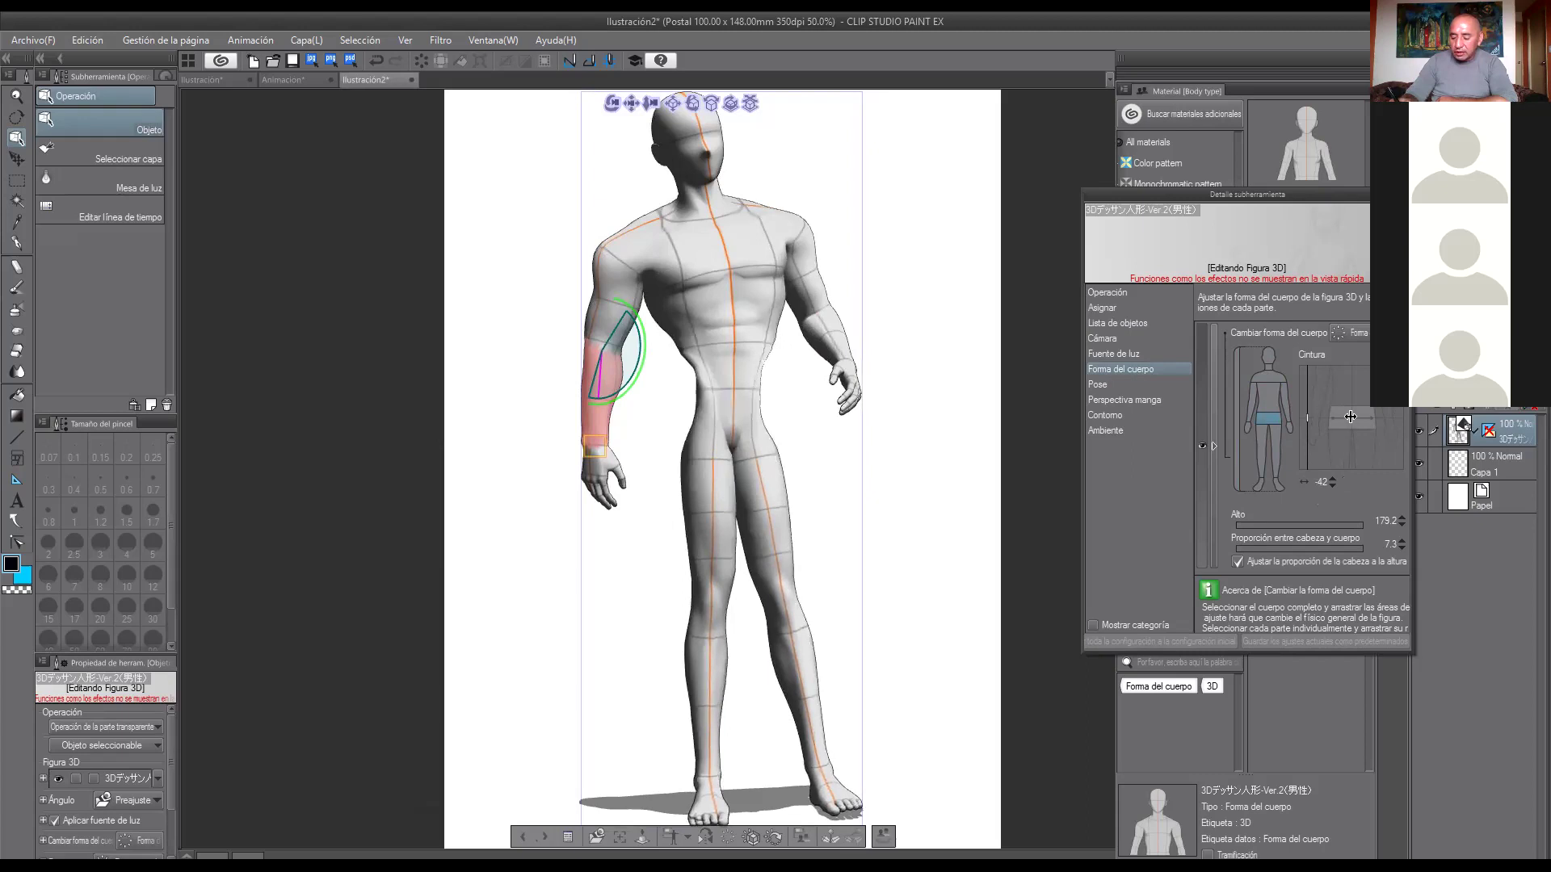
Thicken the legs to width 18 with height -2, and enlarge the hands to 50 in both height and width.
{"action": "left_click", "coordinate": [1264, 439]}
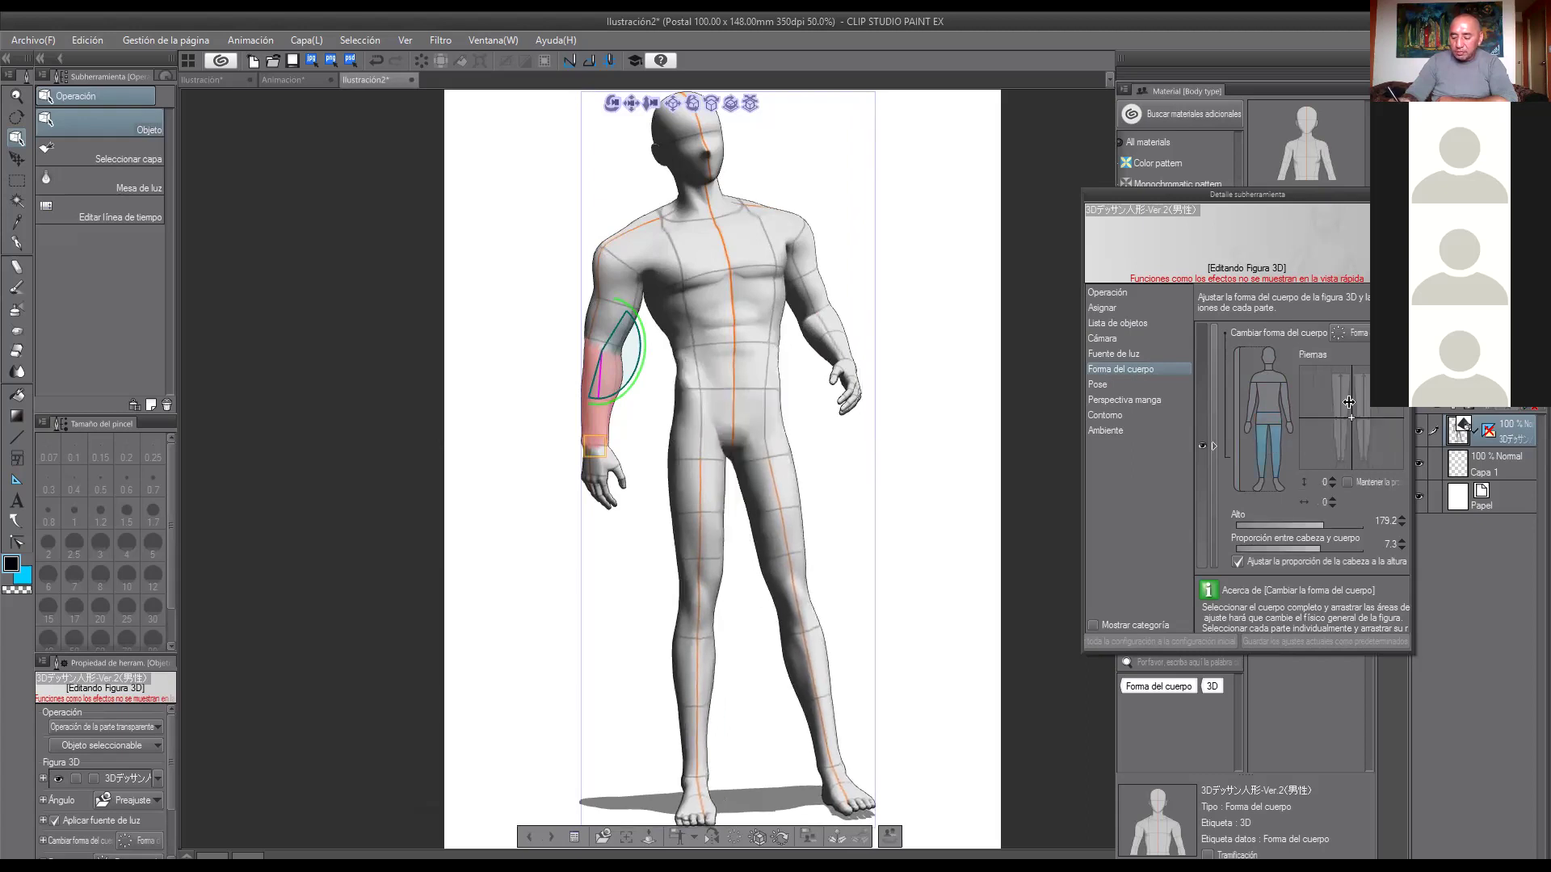
{"action": "left_click_drag", "start_coordinate": [1351, 418], "coordinate": [1372, 420]}
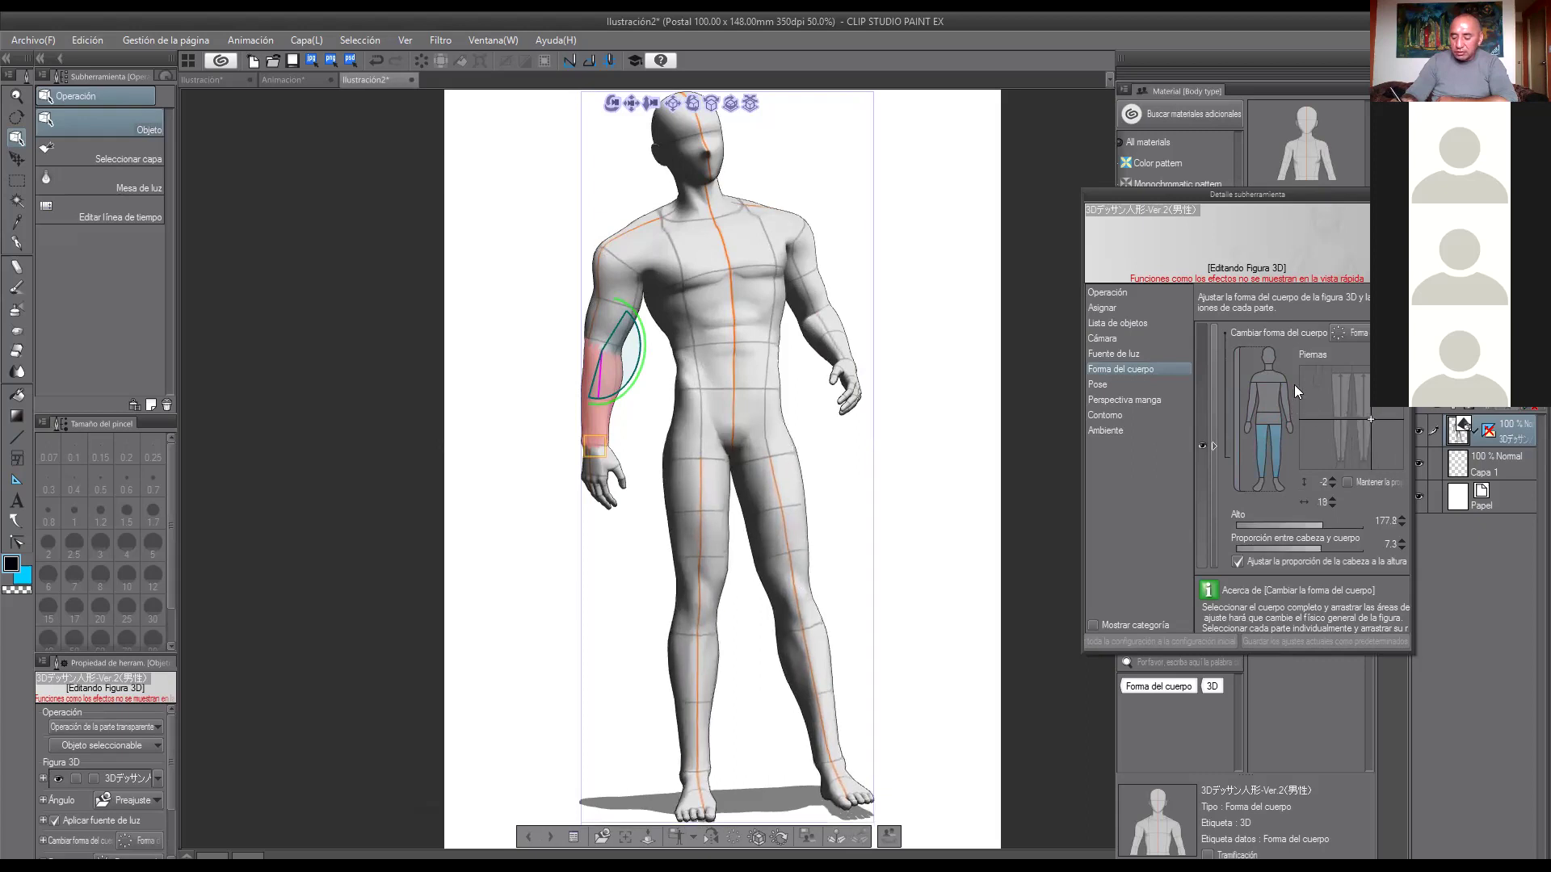
{"action": "left_click", "coordinate": [1290, 425]}
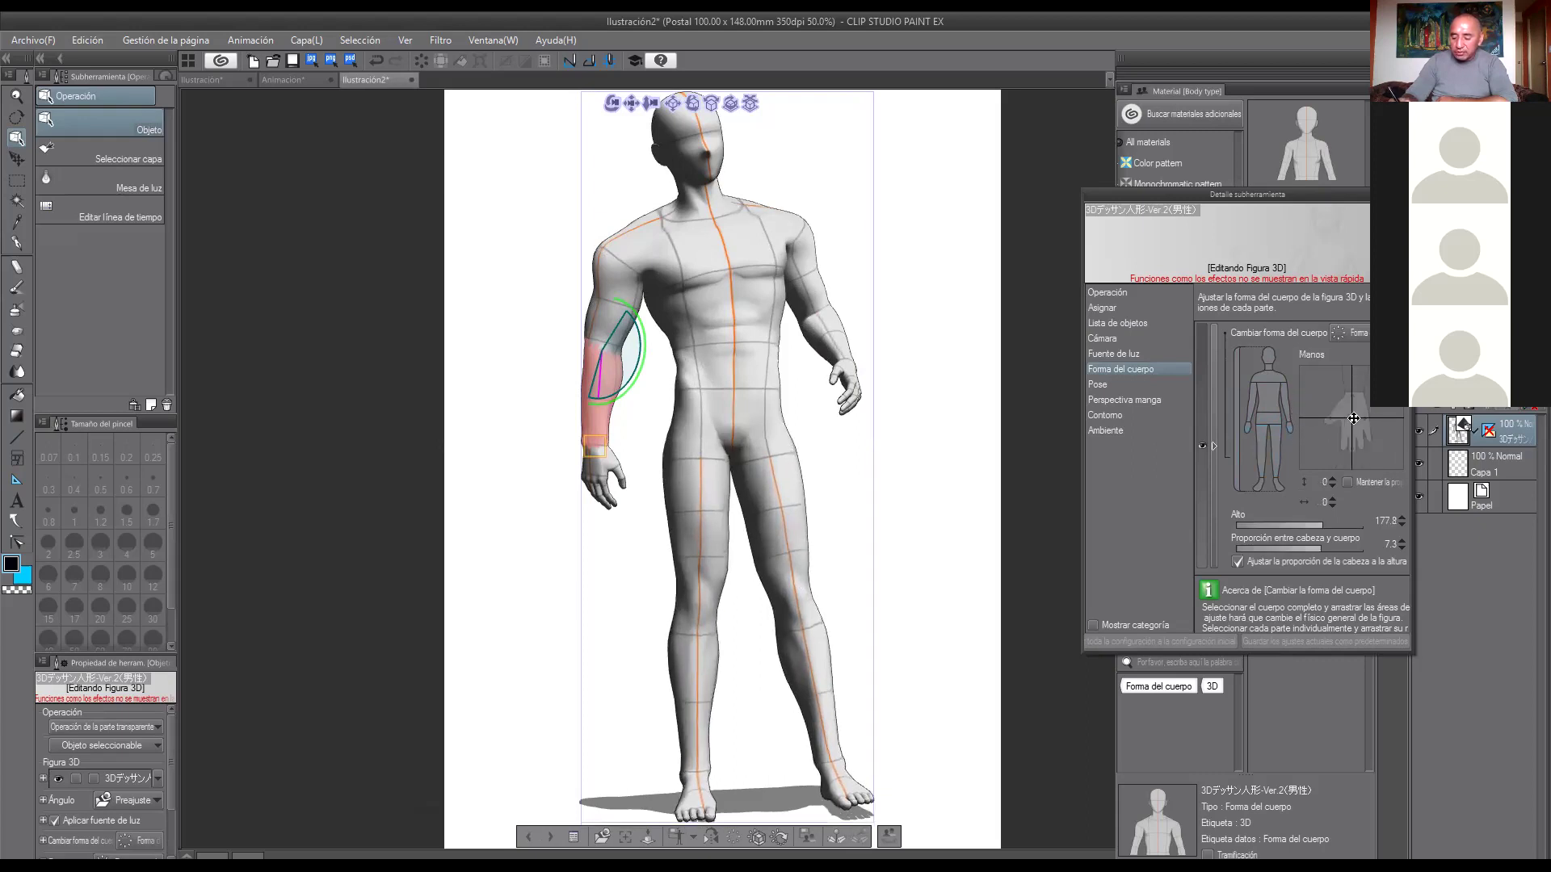
{"action": "left_click", "coordinate": [1354, 443]}
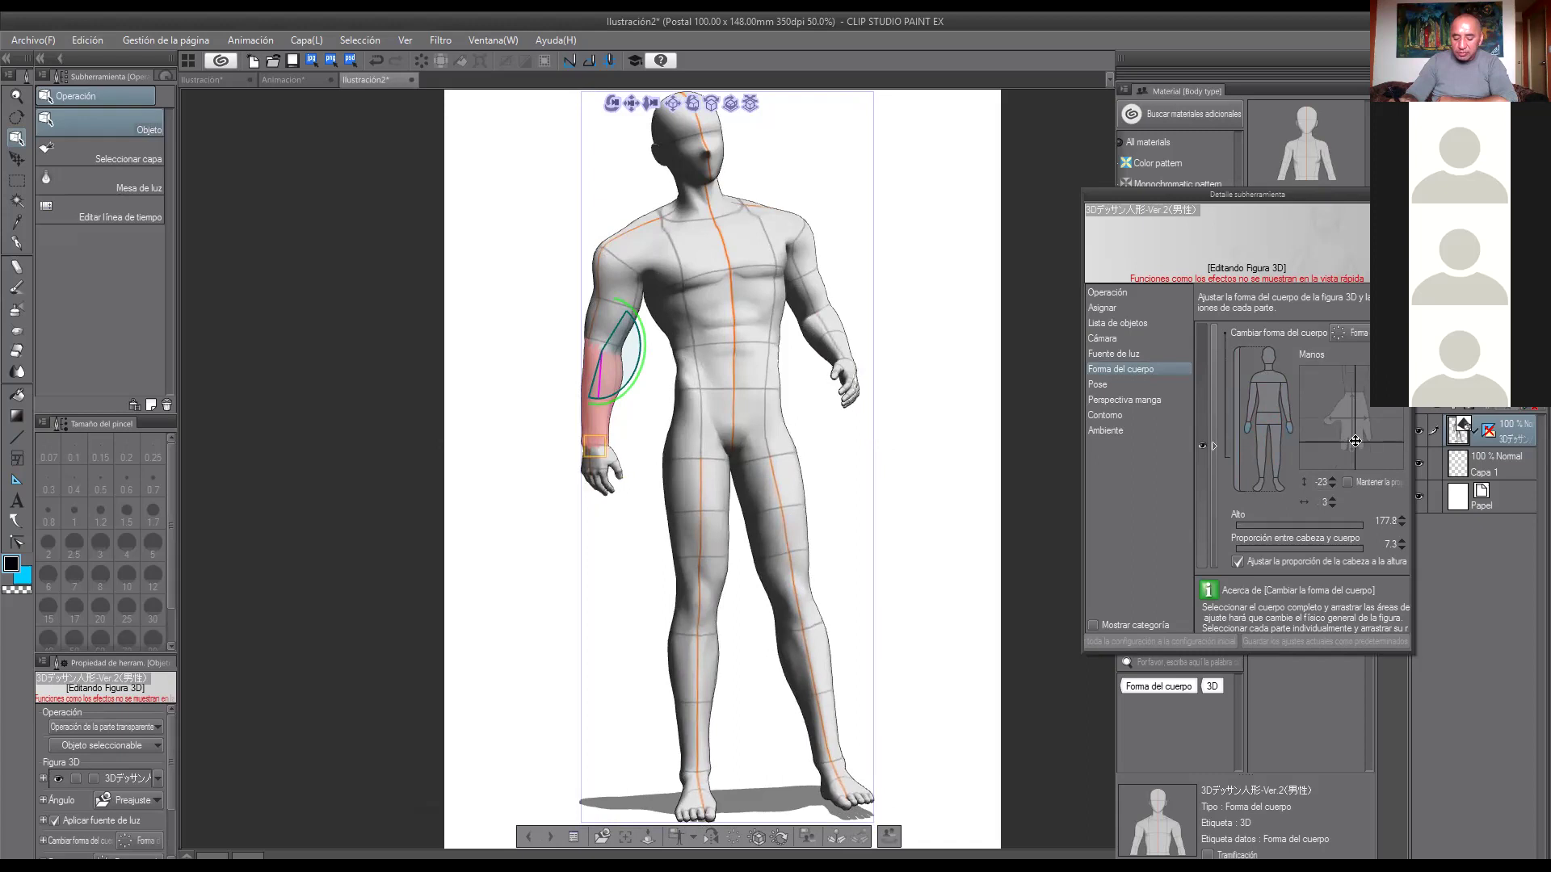
{"action": "left_click", "coordinate": [1354, 384]}
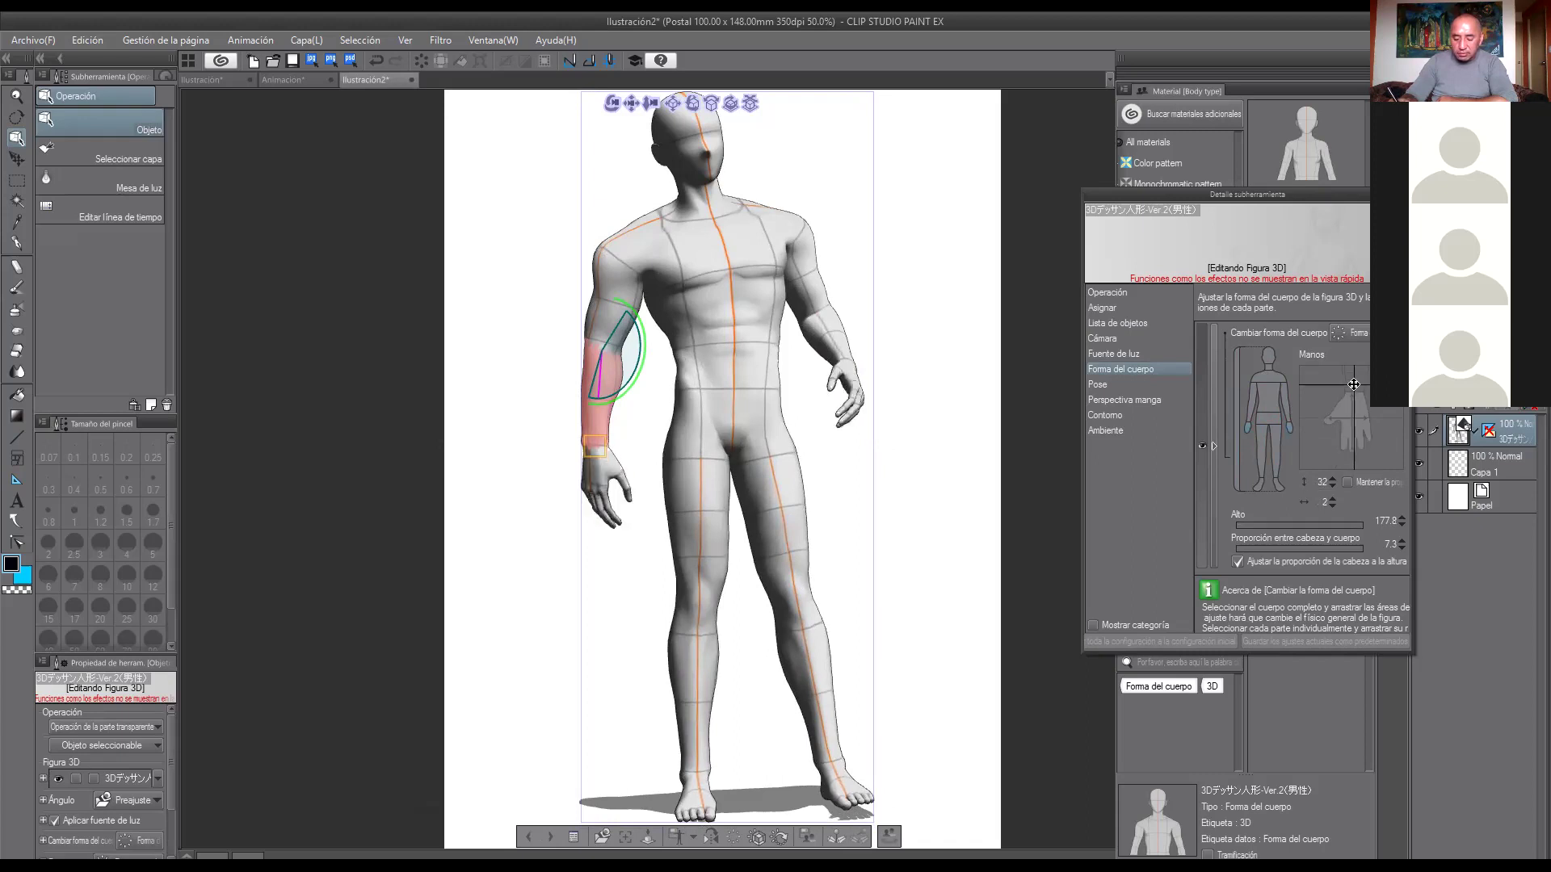
{"action": "left_click_drag", "start_coordinate": [1353, 384], "coordinate": [1404, 365]}
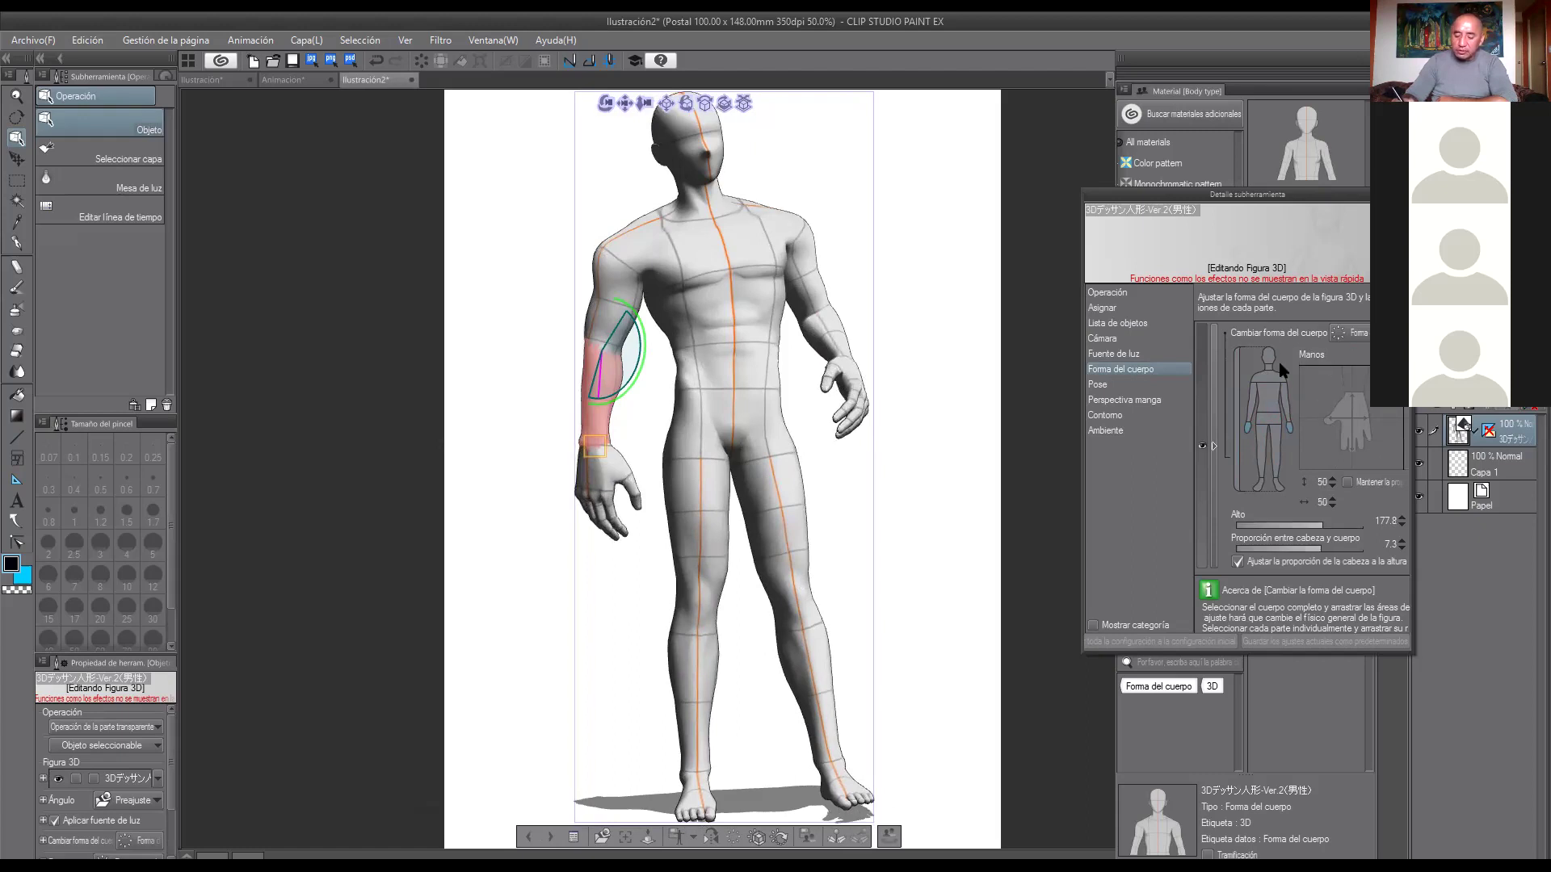
Enlarge the figure's feet to 50 in height and width and close the detailed settings.
{"action": "left_click", "coordinate": [1257, 484]}
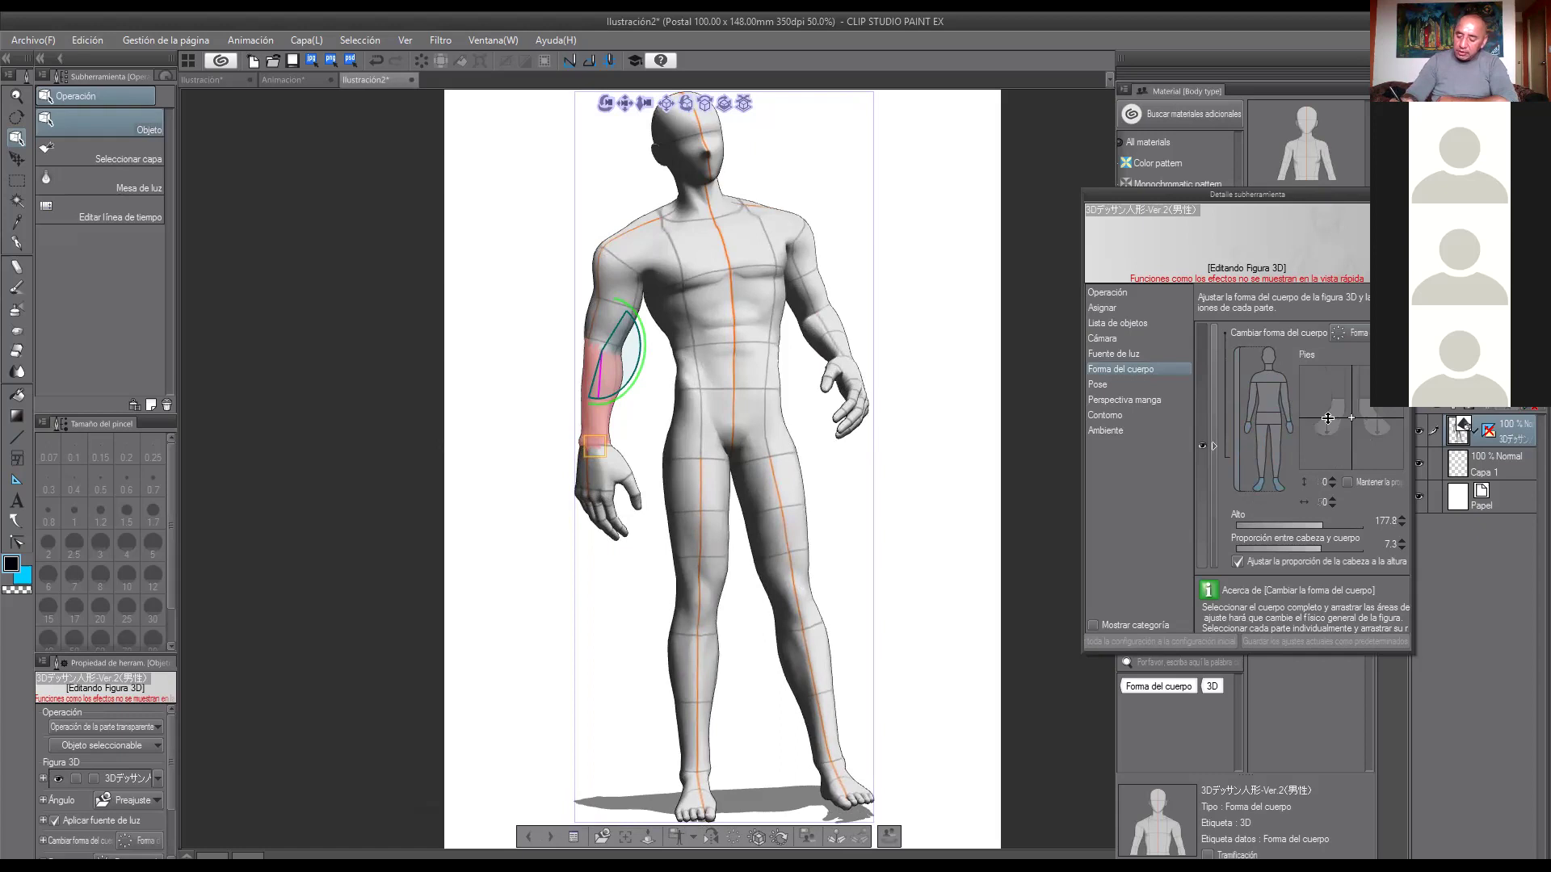
{"action": "left_click_drag", "start_coordinate": [1404, 420], "coordinate": [1406, 368]}
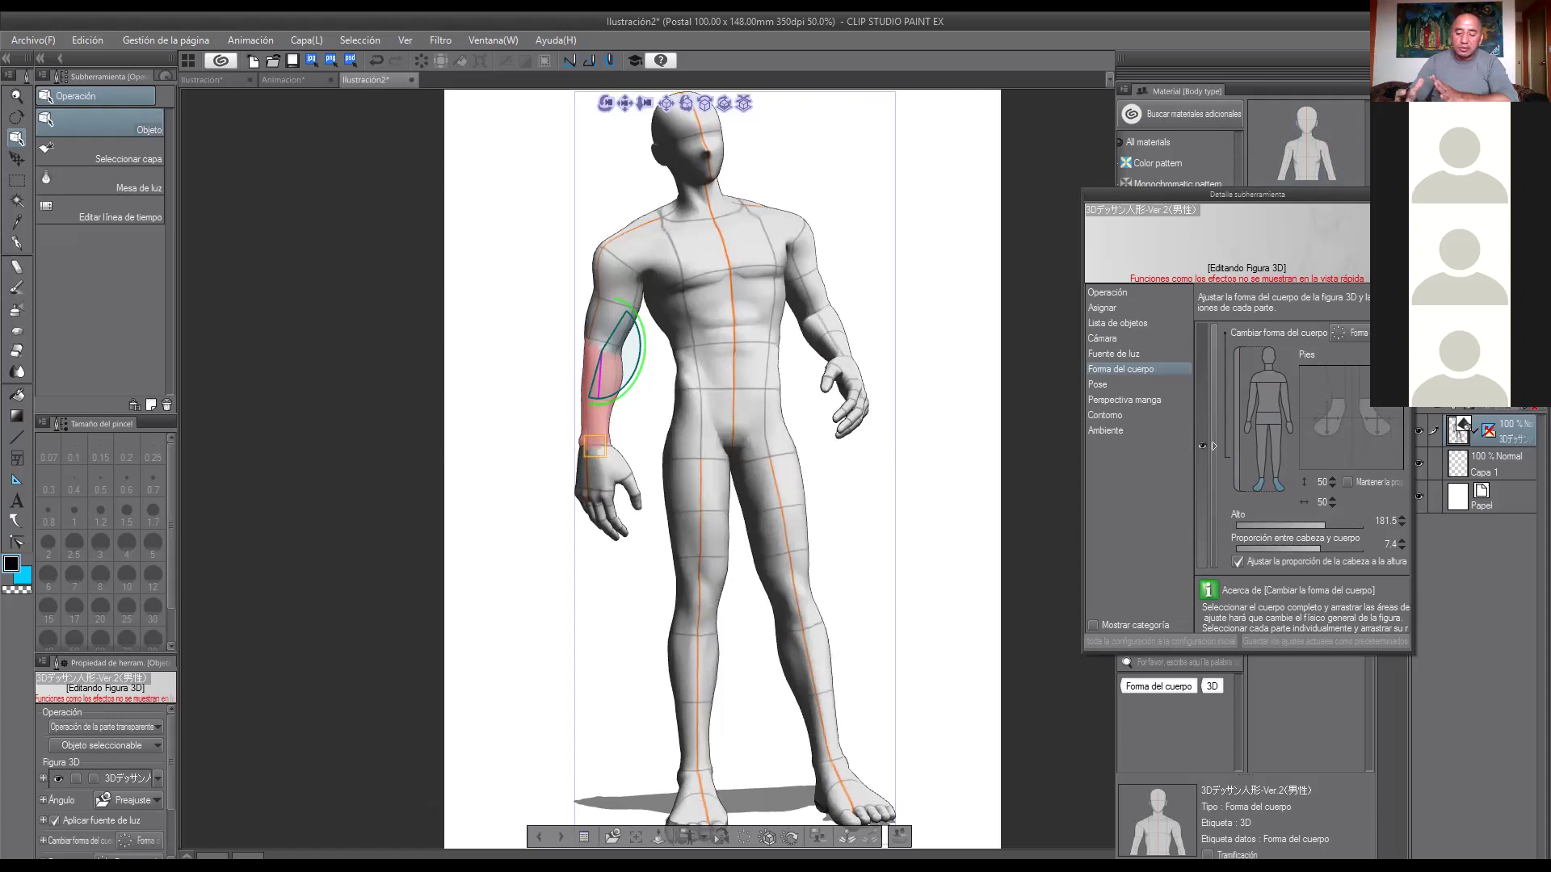
{"action": "left_click", "coordinate": [1403, 194]}
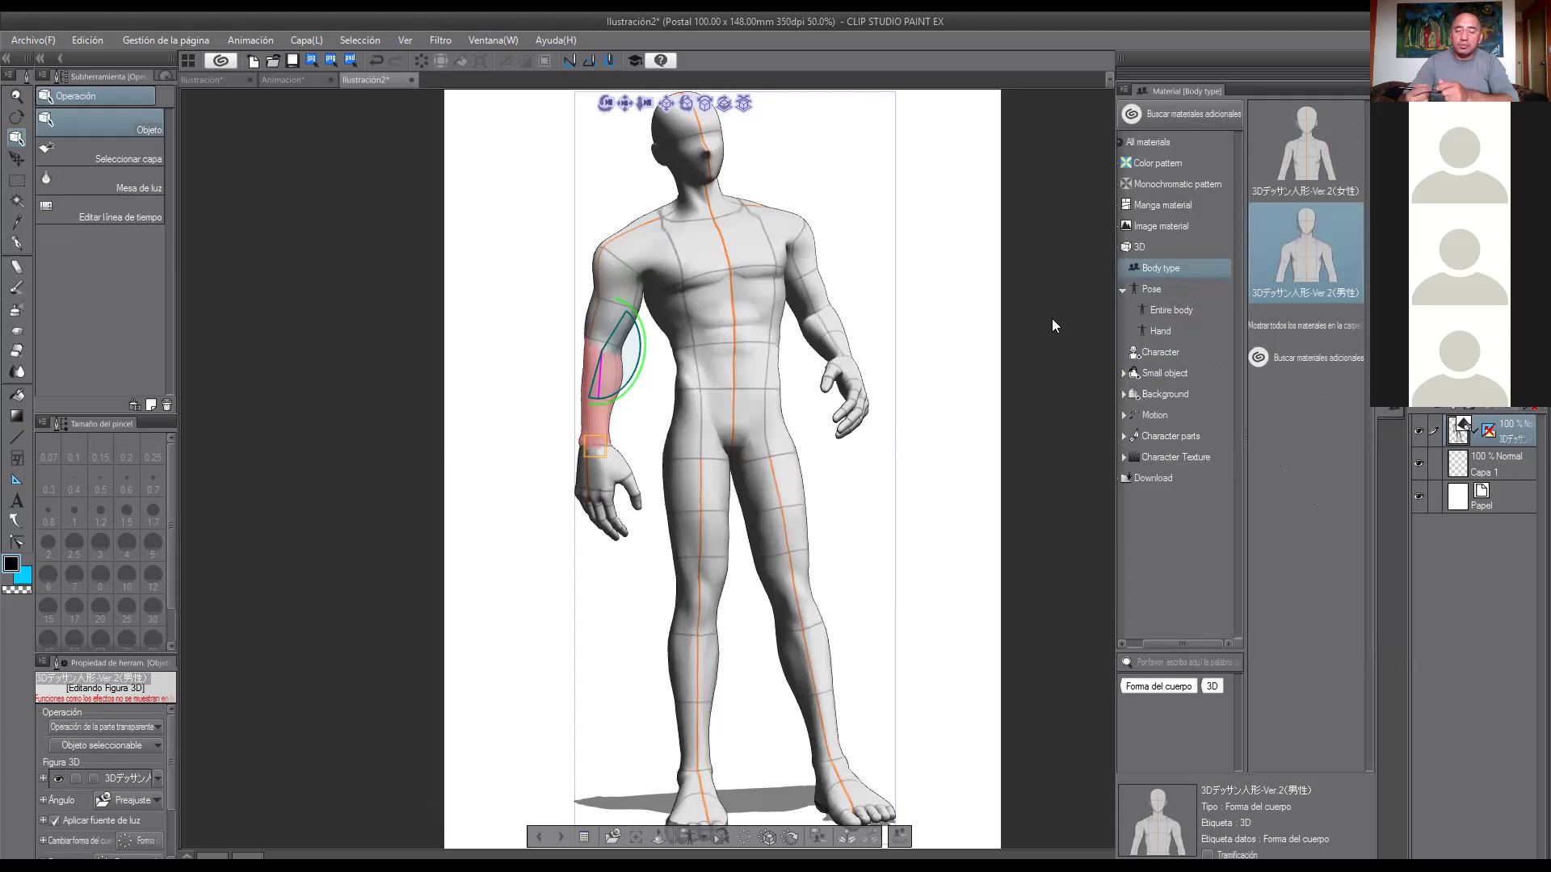
{"action": "left_click", "coordinate": [1309, 147]}
{"action": "left_click", "coordinate": [1302, 242]}
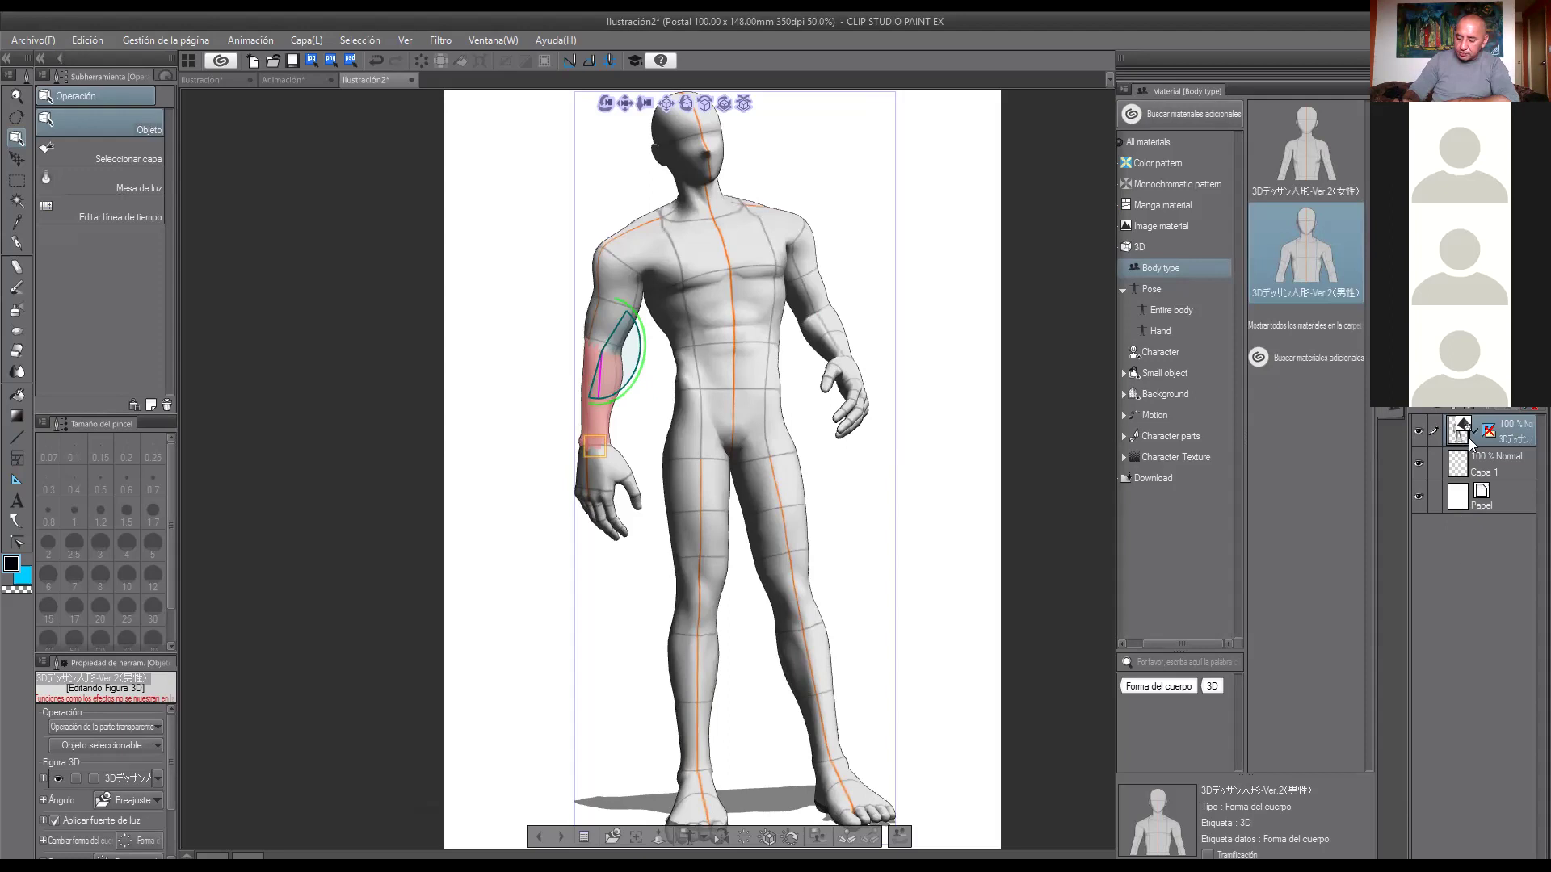
Move layer Capa 1 above the 3D figure's layer and choose the Suave ink brush with black as the drawing colour.
{"action": "left_click", "coordinate": [1491, 468]}
{"action": "left_click_drag", "start_coordinate": [1498, 461], "coordinate": [1460, 436]}
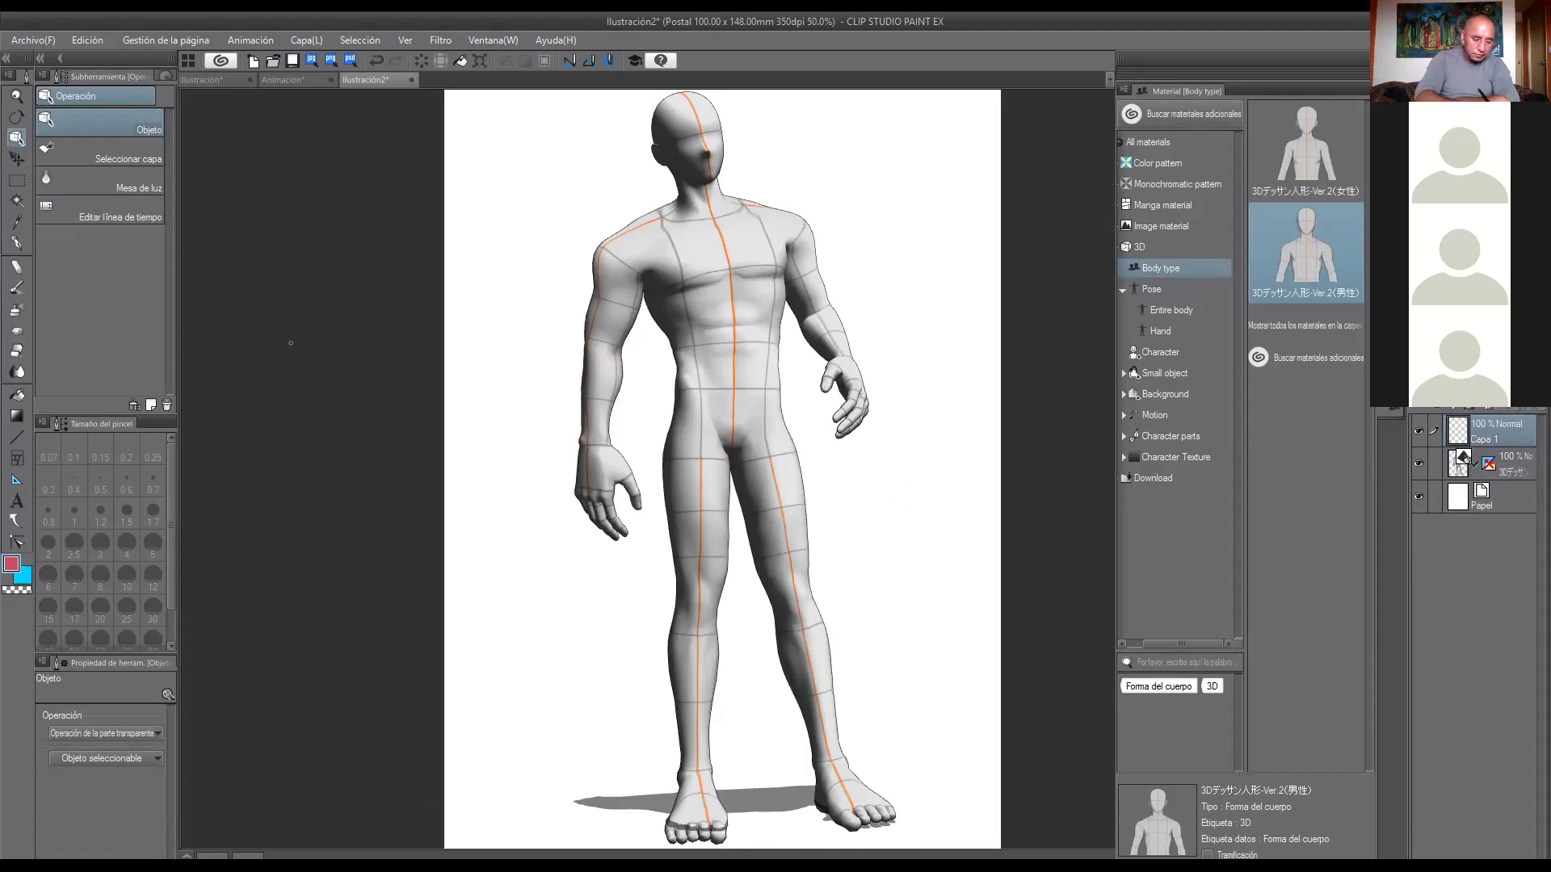
{"action": "key", "text": "b"}
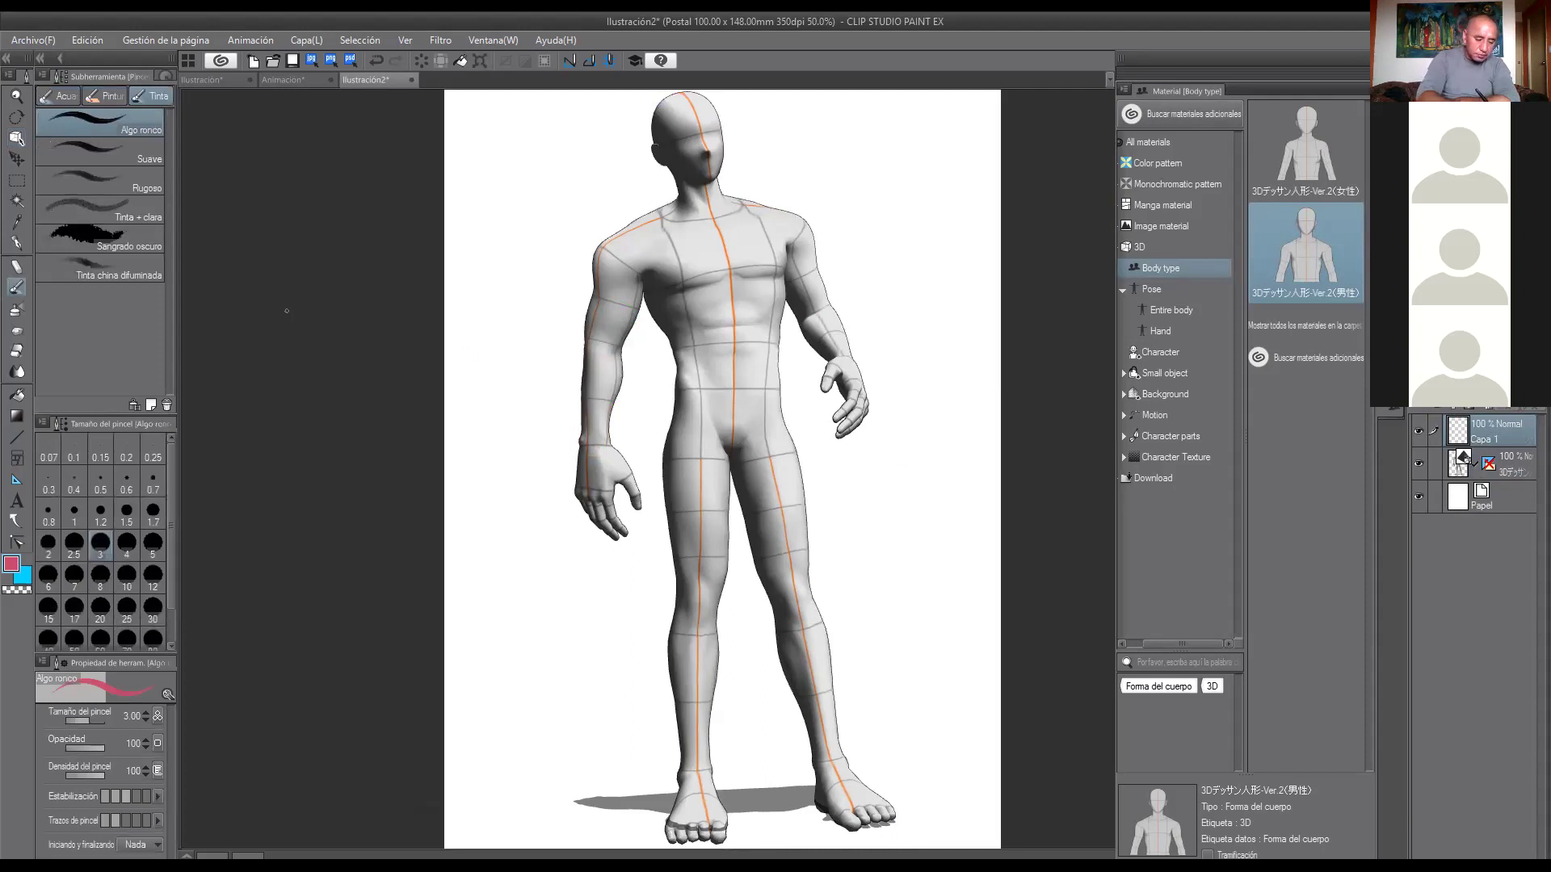
{"action": "key", "text": "d"}
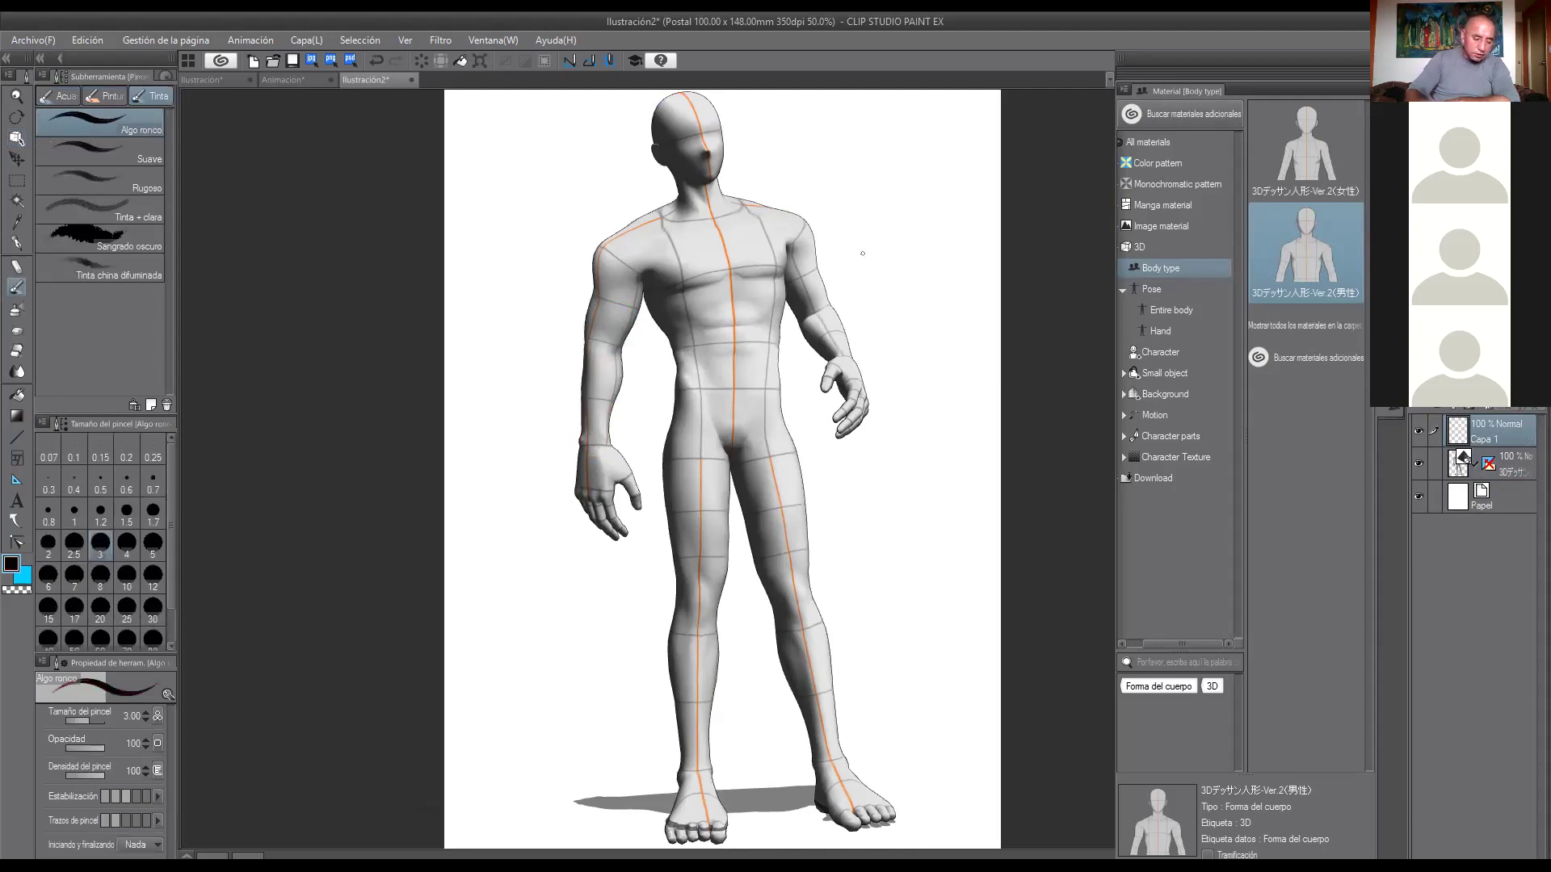
{"action": "left_click", "coordinate": [49, 152]}
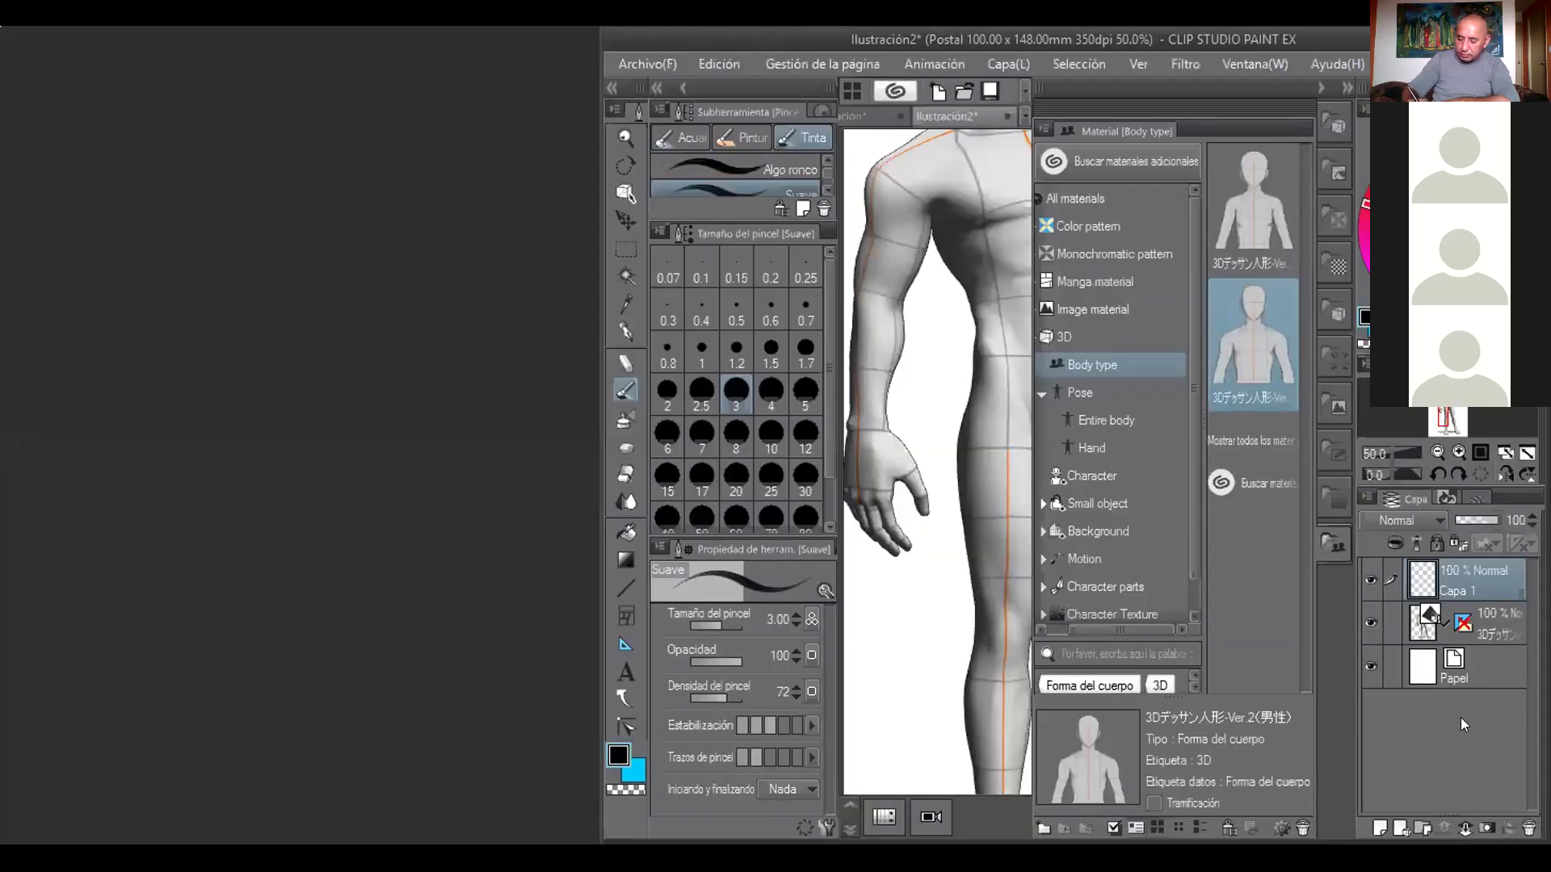
Add a new raster layer above Capa 1 and switch to the G pen, undoing a test stroke beside the figure's leg.
{"action": "left_click", "coordinate": [1380, 830]}
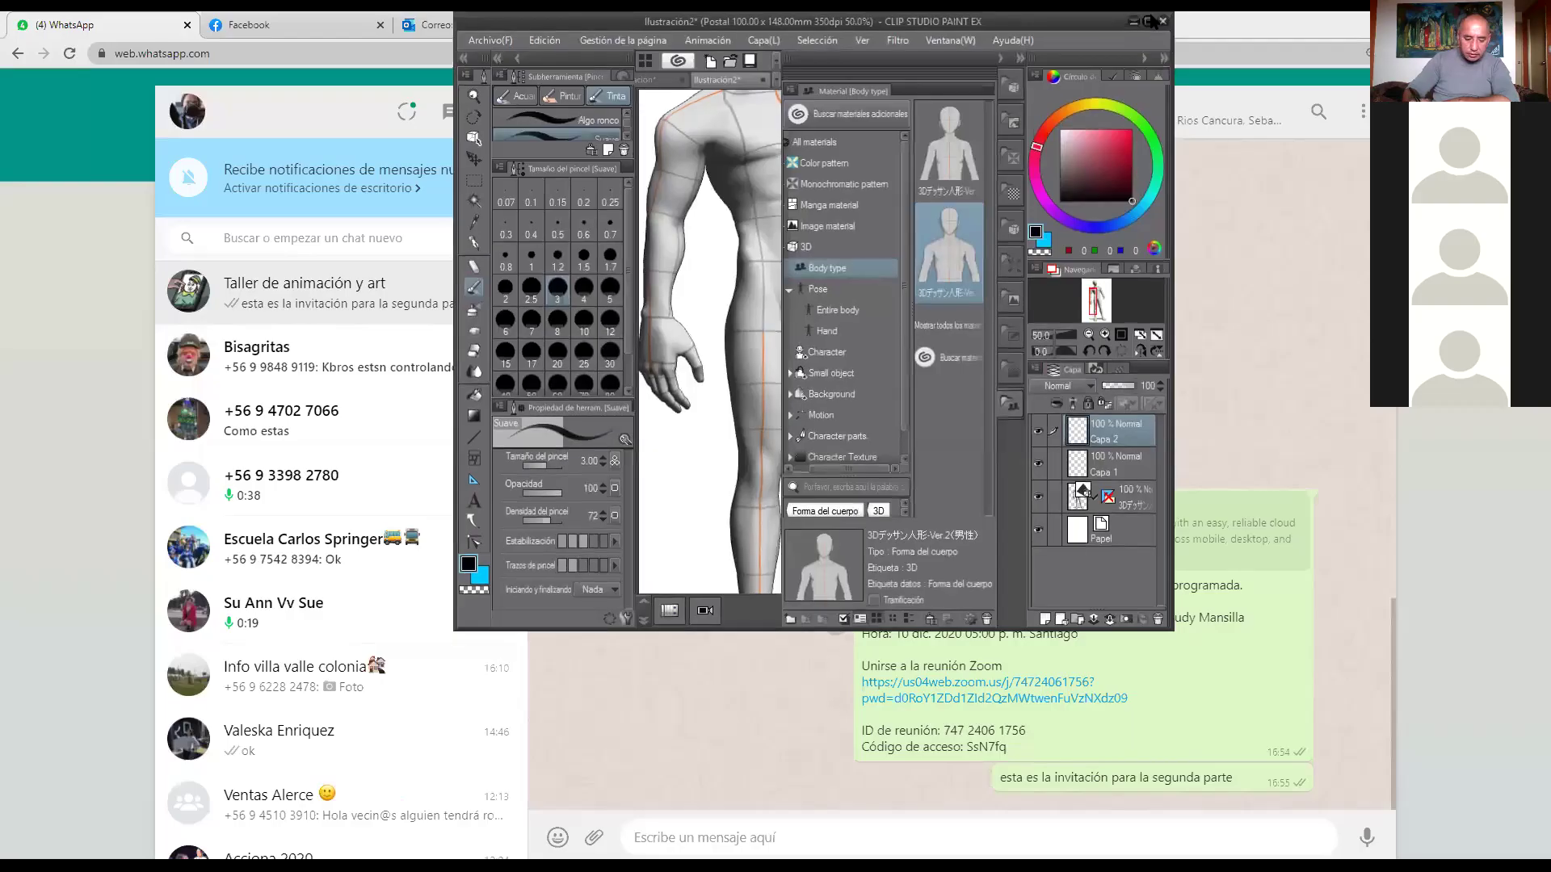
{"action": "left_click", "coordinate": [1148, 21]}
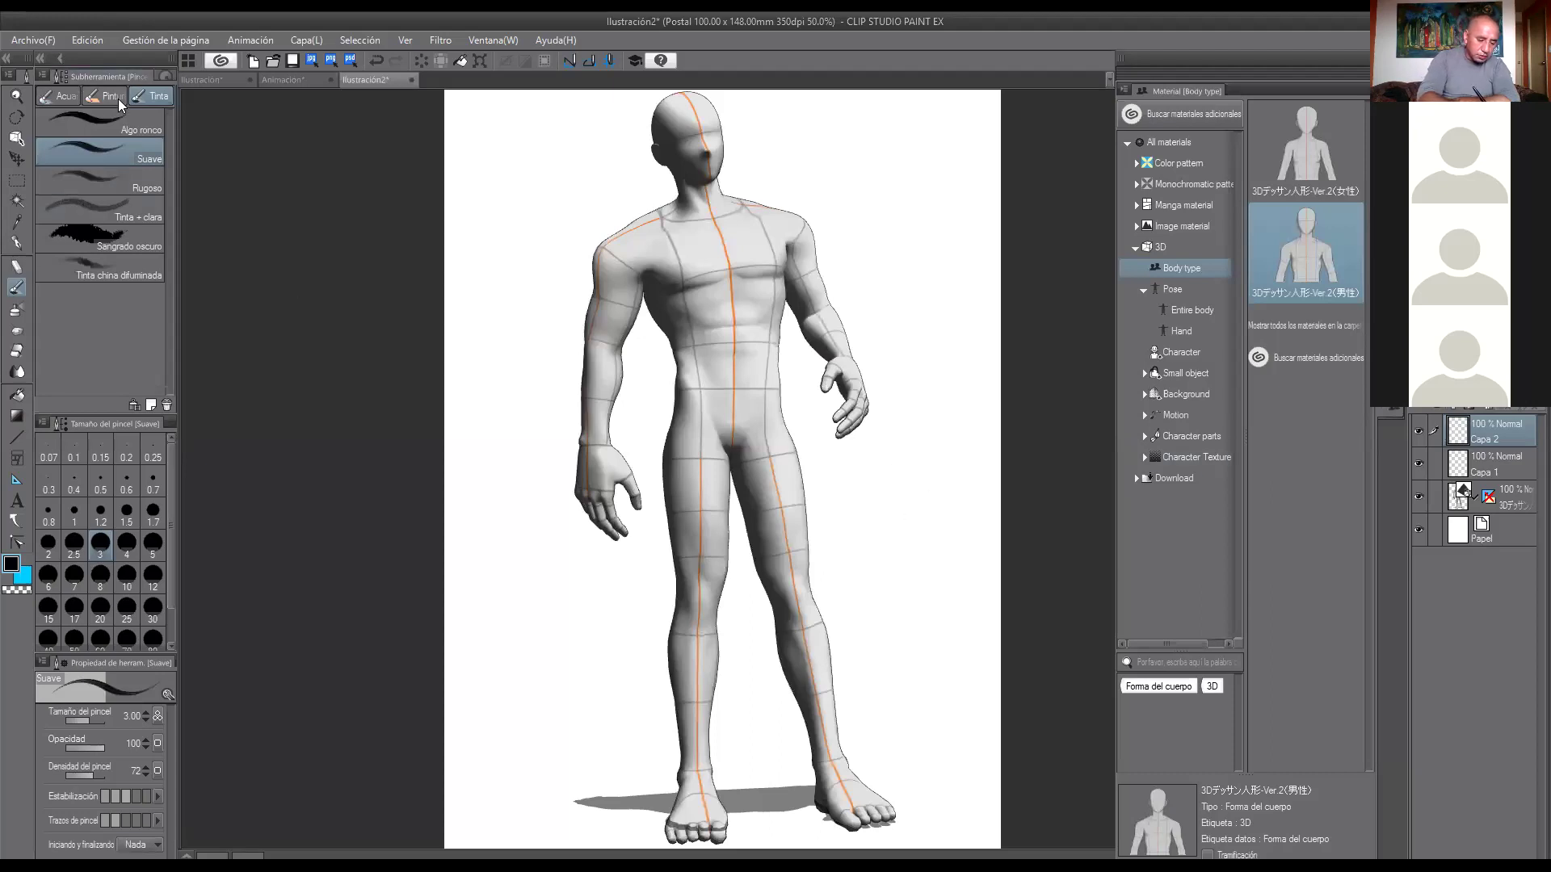
{"action": "left_click", "coordinate": [16, 242]}
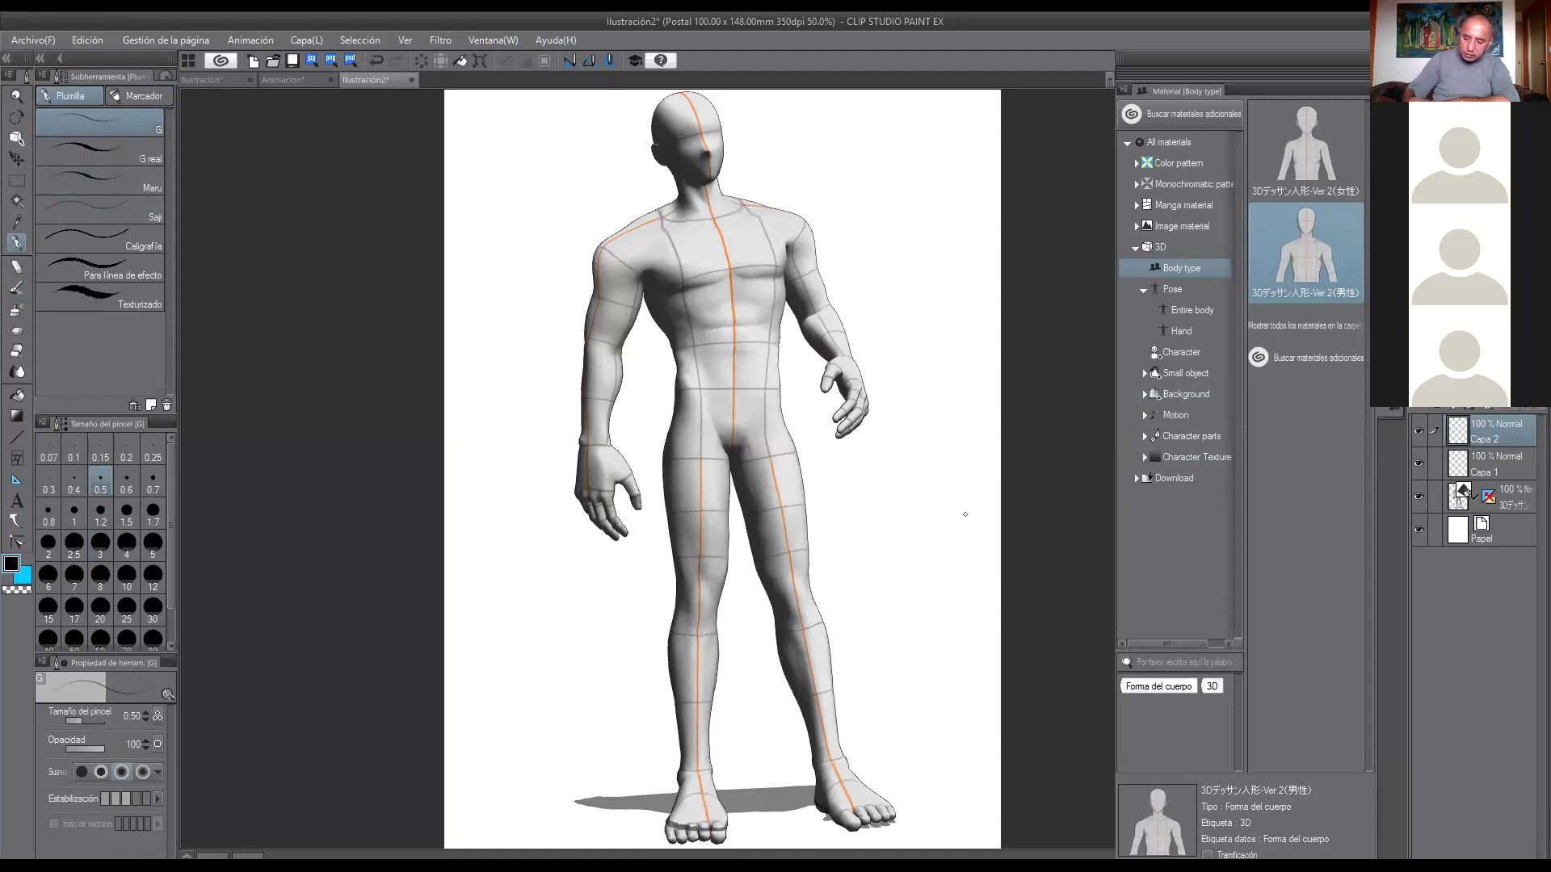
{"action": "mouse_move", "coordinate": [847, 492]}
{"action": "left_mouse_down"}
{"action": "mouse_move", "coordinate": [845, 537]}
{"action": "mouse_move", "coordinate": [903, 521]}
{"action": "left_mouse_up"}
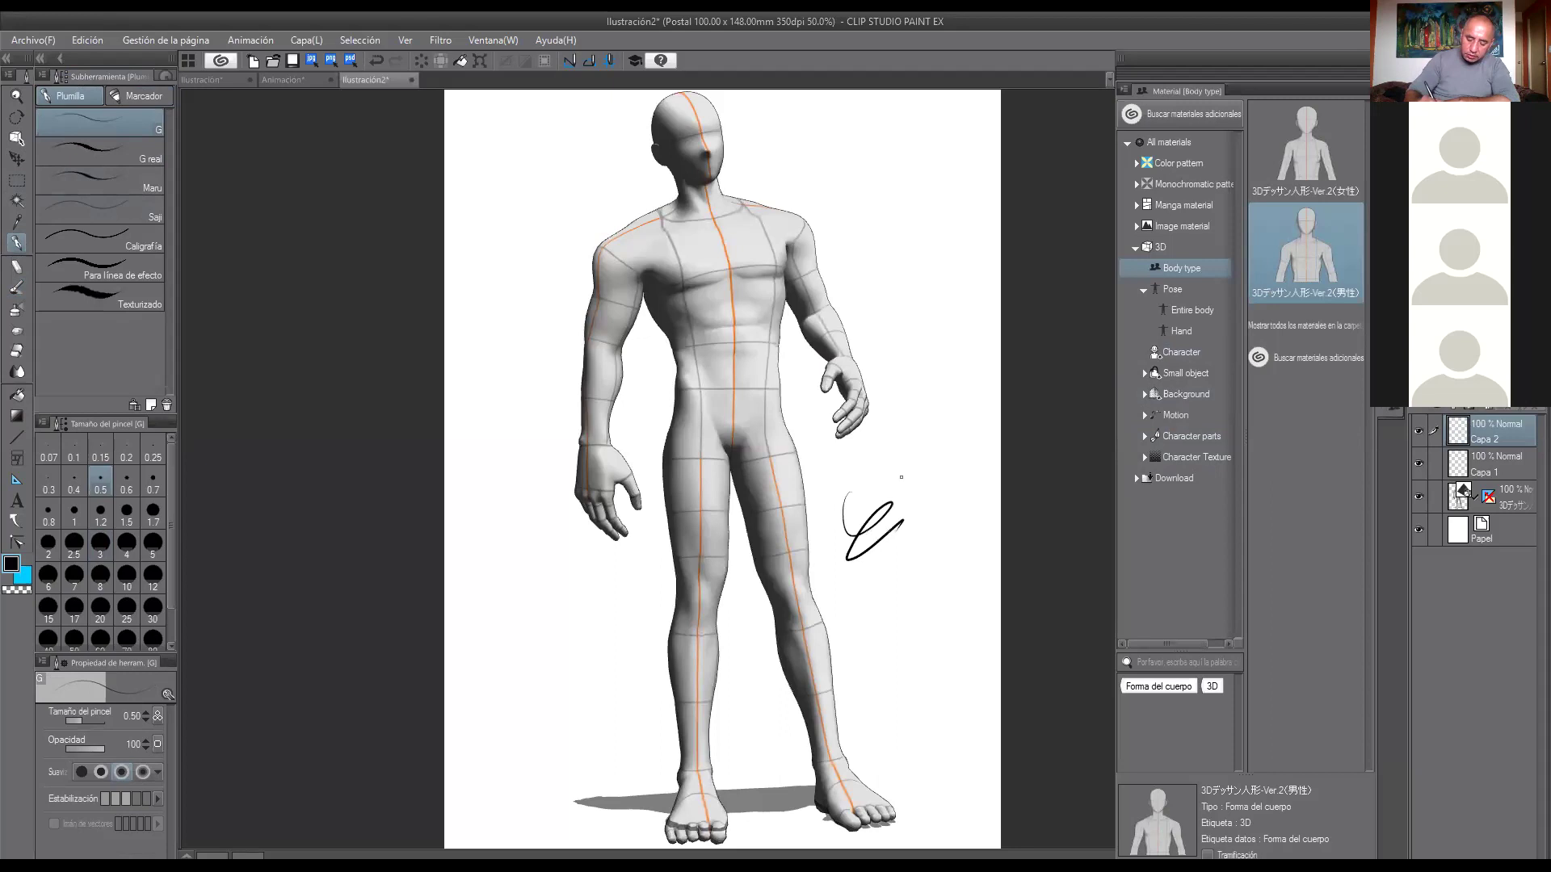
{"action": "left_click", "coordinate": [376, 61]}
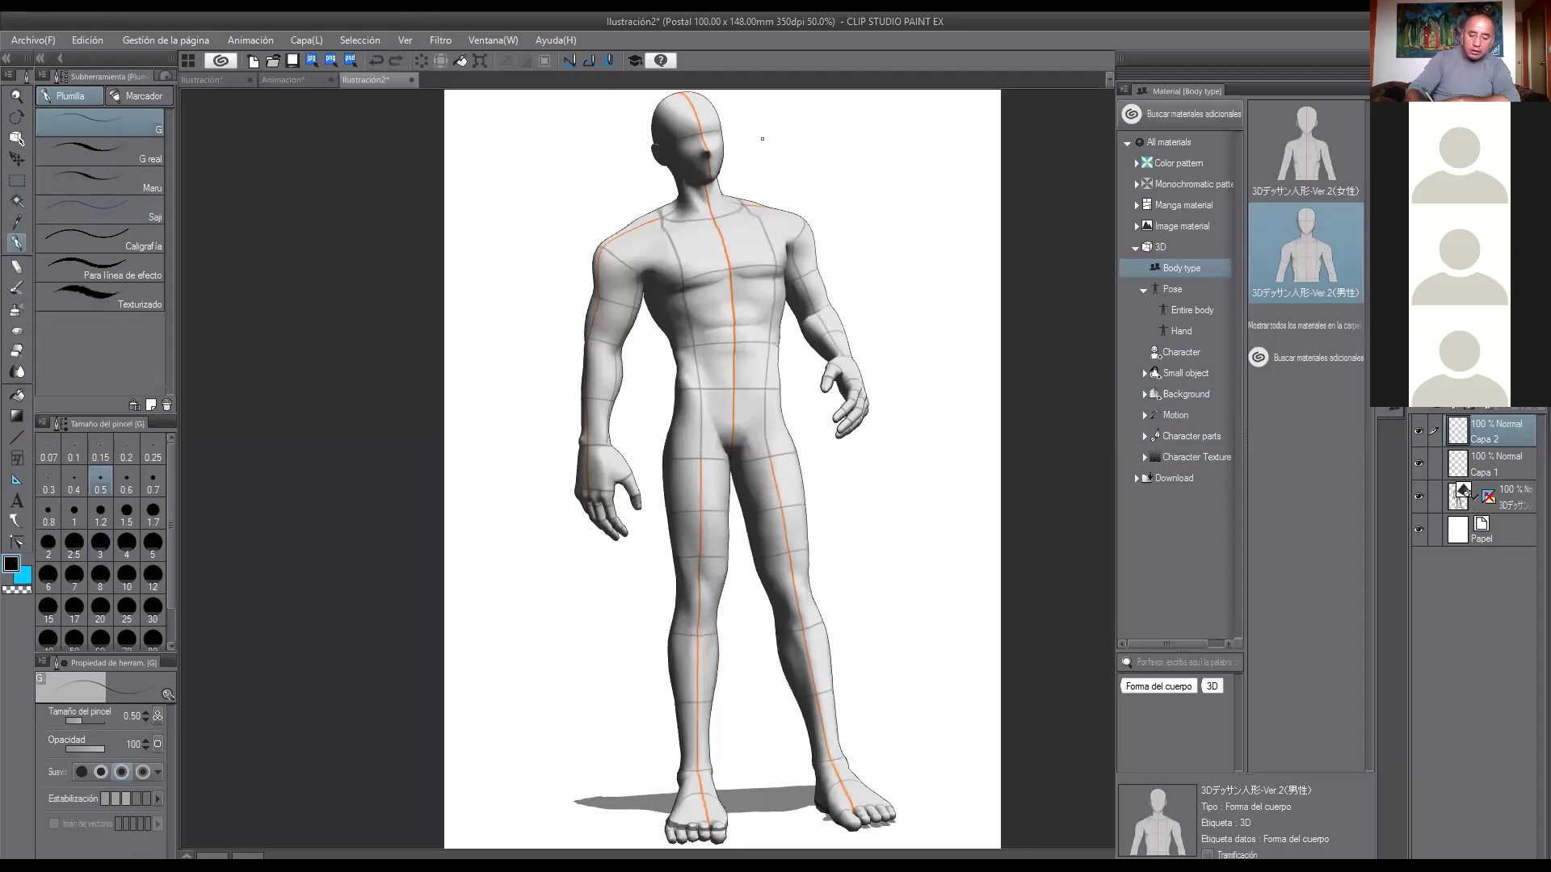
Draw the eyes, eyebrows, nose, mouth and jaw outline over the figure's head with the G pen.
{"action": "scroll", "coordinate": [714, 123], "scroll_direction": "up", "scroll_amount": 4}
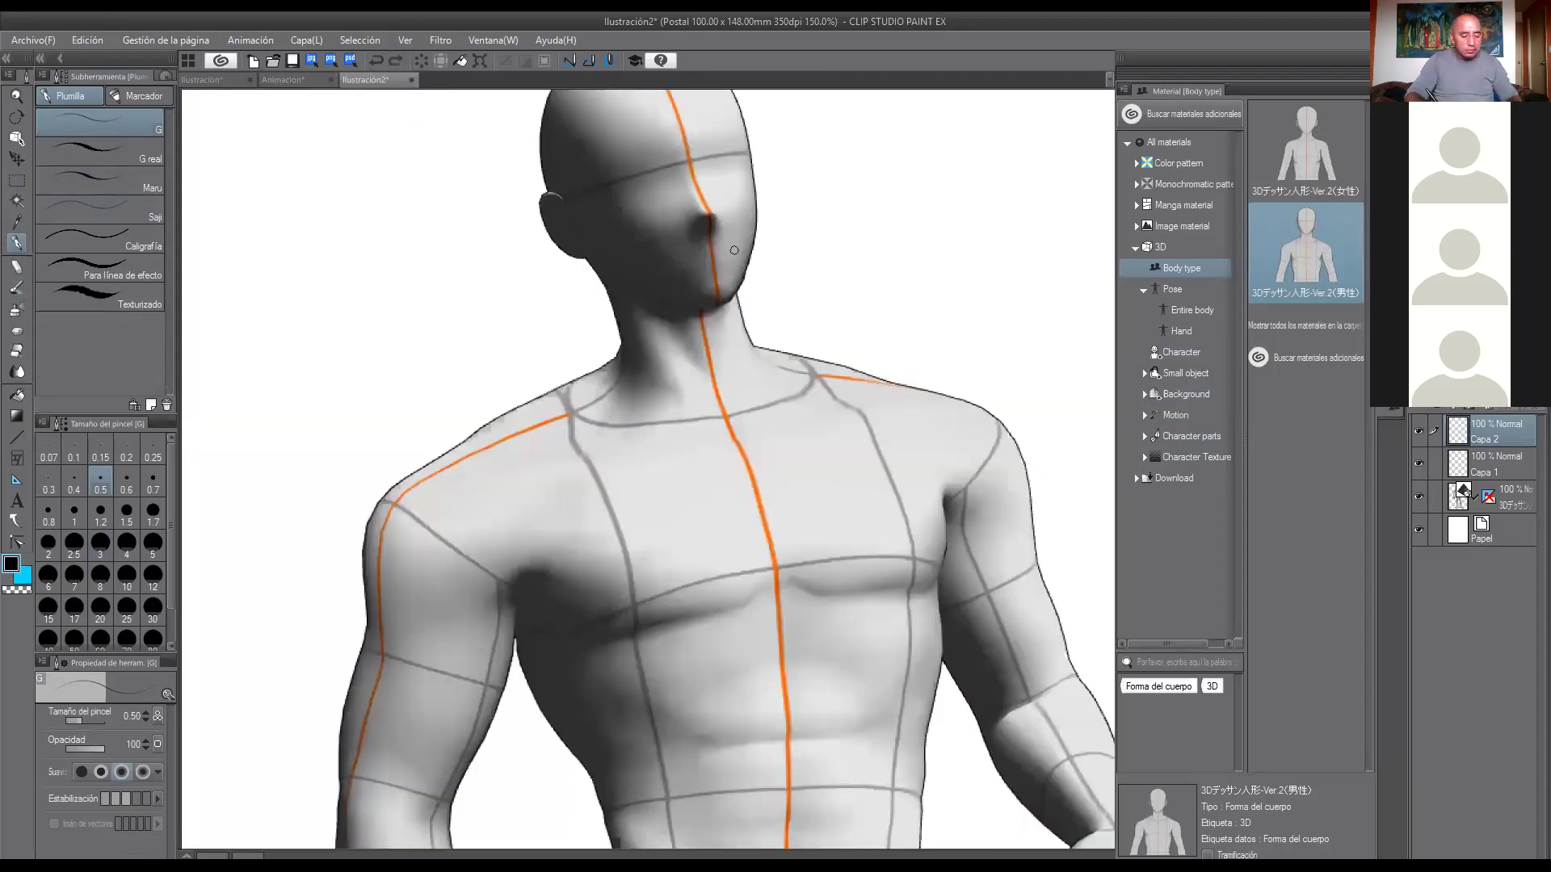
{"action": "left_click_drag", "start_coordinate": [790, 185], "coordinate": [887, 355]}
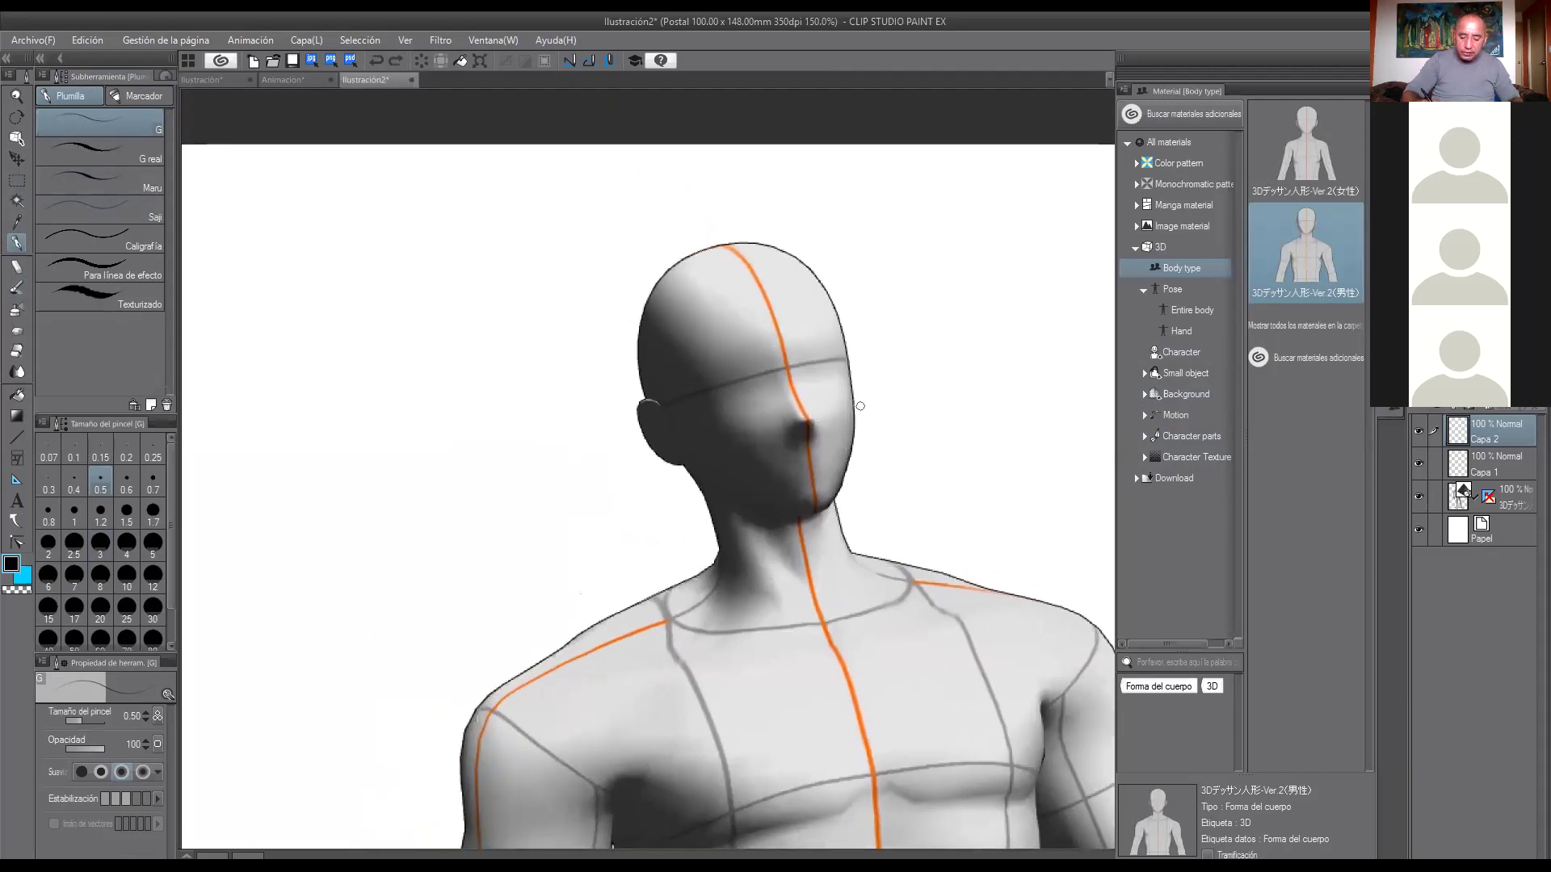
{"action": "scroll", "coordinate": [859, 407], "scroll_direction": "up", "scroll_amount": 3}
{"action": "left_click_drag", "start_coordinate": [979, 370], "coordinate": [1154, 447]}
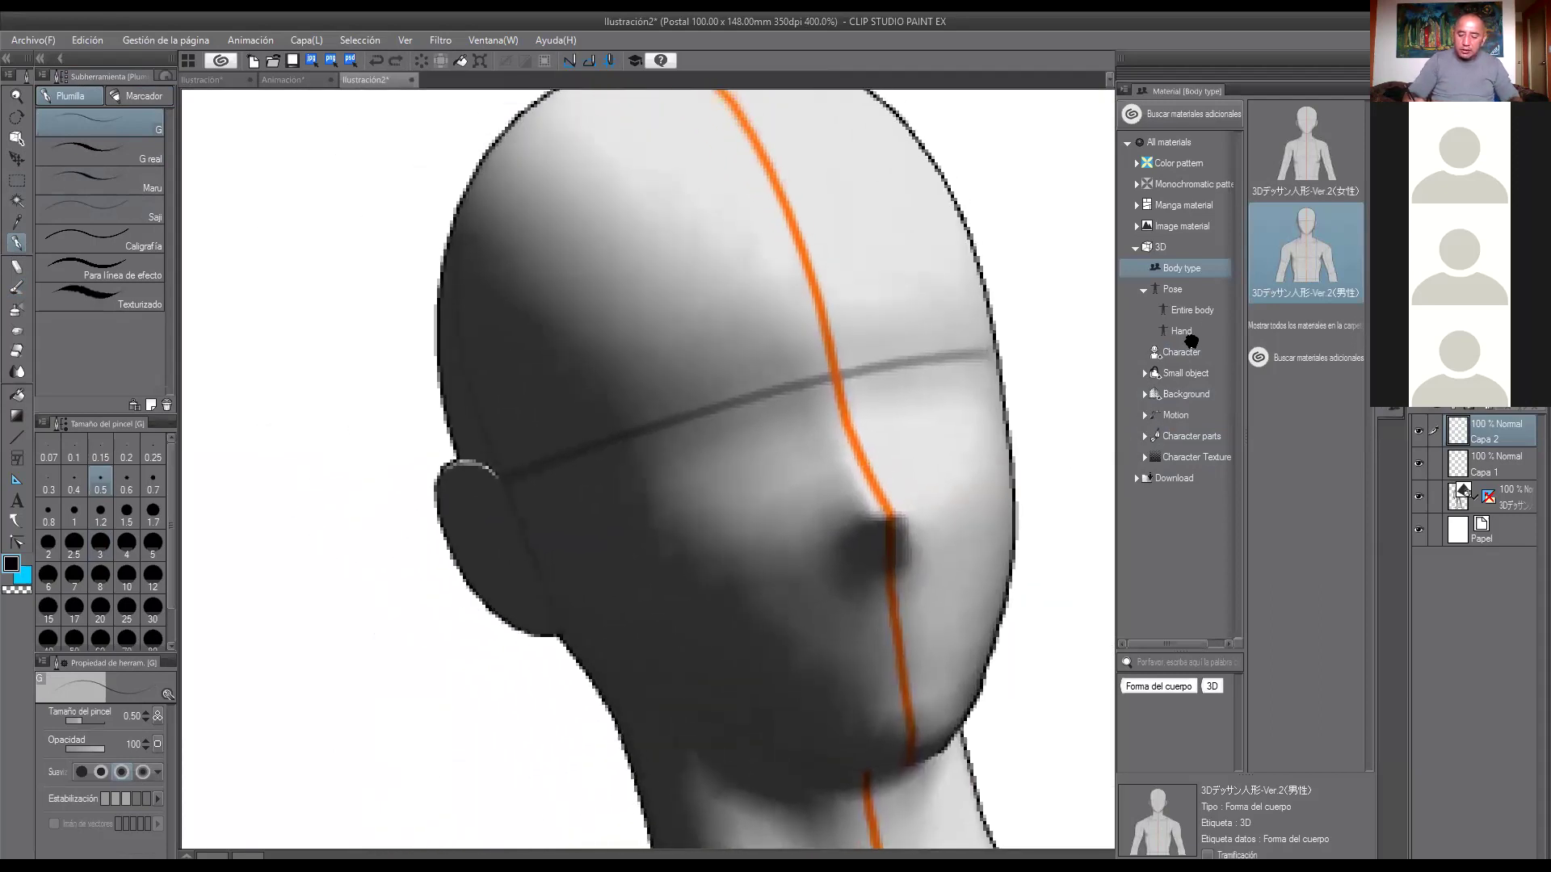
{"action": "key", "text": "ctrl+minus"}
{"action": "key", "text": "ctrl+minus"}
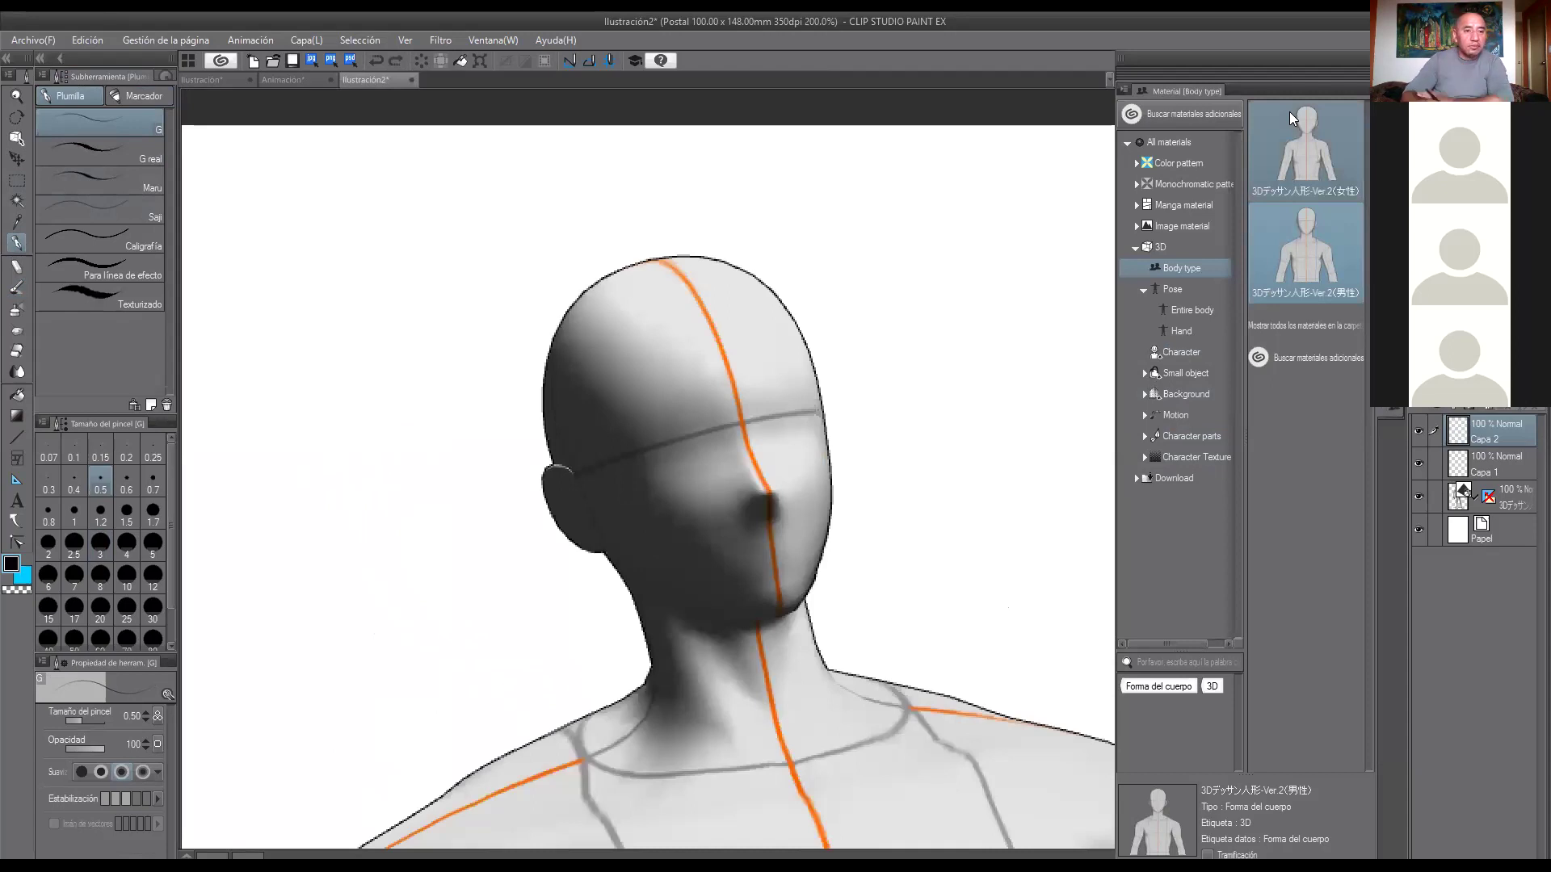
{"action": "mouse_move", "coordinate": [700, 430]}
{"action": "left_mouse_down"}
{"action": "mouse_move", "coordinate": [667, 454]}
{"action": "mouse_move", "coordinate": [678, 470]}
{"action": "mouse_move", "coordinate": [718, 446]}
{"action": "mouse_move", "coordinate": [713, 428]}
{"action": "mouse_move", "coordinate": [810, 428]}
{"action": "mouse_move", "coordinate": [811, 413]}
{"action": "mouse_move", "coordinate": [634, 456]}
{"action": "mouse_move", "coordinate": [724, 398]}
{"action": "mouse_move", "coordinate": [811, 382]}
{"action": "mouse_move", "coordinate": [821, 402]}
{"action": "mouse_move", "coordinate": [782, 495]}
{"action": "mouse_move", "coordinate": [726, 513]}
{"action": "mouse_move", "coordinate": [790, 500]}
{"action": "mouse_move", "coordinate": [779, 517]}
{"action": "mouse_move", "coordinate": [799, 535]}
{"action": "mouse_move", "coordinate": [782, 558]}
{"action": "left_mouse_up"}
{"action": "mouse_move", "coordinate": [585, 477]}
{"action": "left_mouse_down"}
{"action": "mouse_move", "coordinate": [647, 592]}
{"action": "mouse_move", "coordinate": [709, 621]}
{"action": "left_mouse_up"}
{"action": "mouse_move", "coordinate": [811, 363]}
{"action": "left_mouse_down"}
{"action": "mouse_move", "coordinate": [839, 524]}
{"action": "mouse_move", "coordinate": [824, 562]}
{"action": "mouse_move", "coordinate": [775, 628]}
{"action": "mouse_move", "coordinate": [686, 626]}
{"action": "left_mouse_up"}
{"action": "left_click_drag", "start_coordinate": [787, 614], "coordinate": [763, 626]}
Add the ear, forehead wrinkles, lines under the eyes and a temple line to the face.
{"action": "mouse_move", "coordinate": [555, 466]}
{"action": "left_mouse_down"}
{"action": "mouse_move", "coordinate": [558, 550]}
{"action": "mouse_move", "coordinate": [611, 559]}
{"action": "mouse_move", "coordinate": [574, 507]}
{"action": "mouse_move", "coordinate": [580, 534]}
{"action": "mouse_move", "coordinate": [551, 510]}
{"action": "mouse_move", "coordinate": [604, 551]}
{"action": "left_mouse_up"}
{"action": "mouse_move", "coordinate": [674, 380]}
{"action": "left_mouse_down"}
{"action": "mouse_move", "coordinate": [718, 390]}
{"action": "mouse_move", "coordinate": [781, 369]}
{"action": "left_mouse_up"}
{"action": "mouse_move", "coordinate": [682, 351]}
{"action": "left_mouse_down"}
{"action": "mouse_move", "coordinate": [742, 345]}
{"action": "mouse_move", "coordinate": [717, 311]}
{"action": "left_mouse_up"}
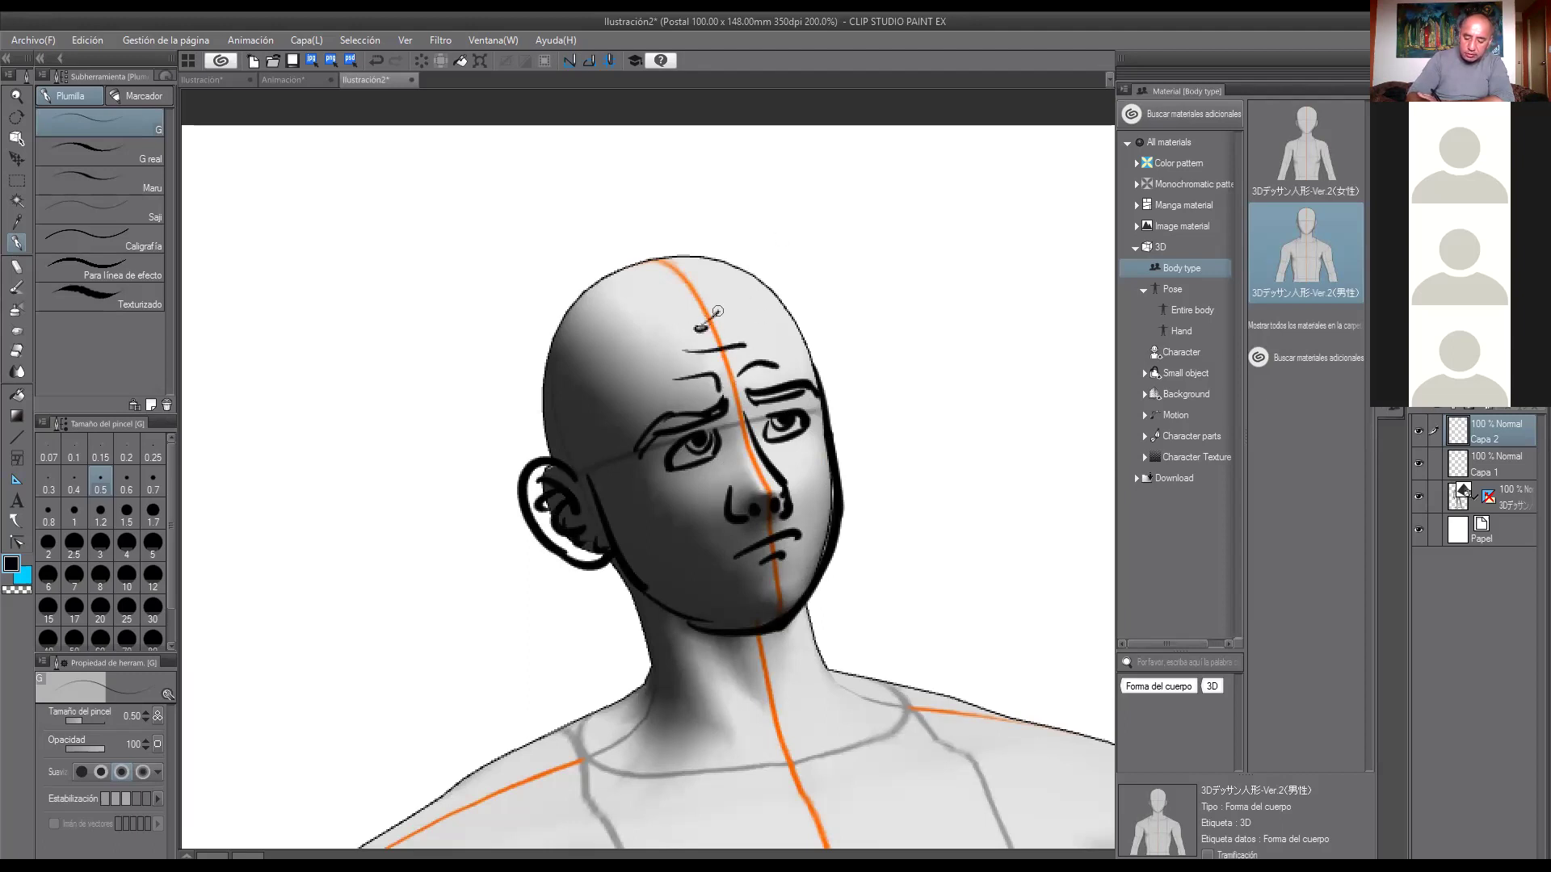
{"action": "left_click_drag", "start_coordinate": [705, 475], "coordinate": [677, 490]}
{"action": "left_click_drag", "start_coordinate": [793, 454], "coordinate": [806, 451]}
{"action": "left_click_drag", "start_coordinate": [593, 357], "coordinate": [599, 448]}
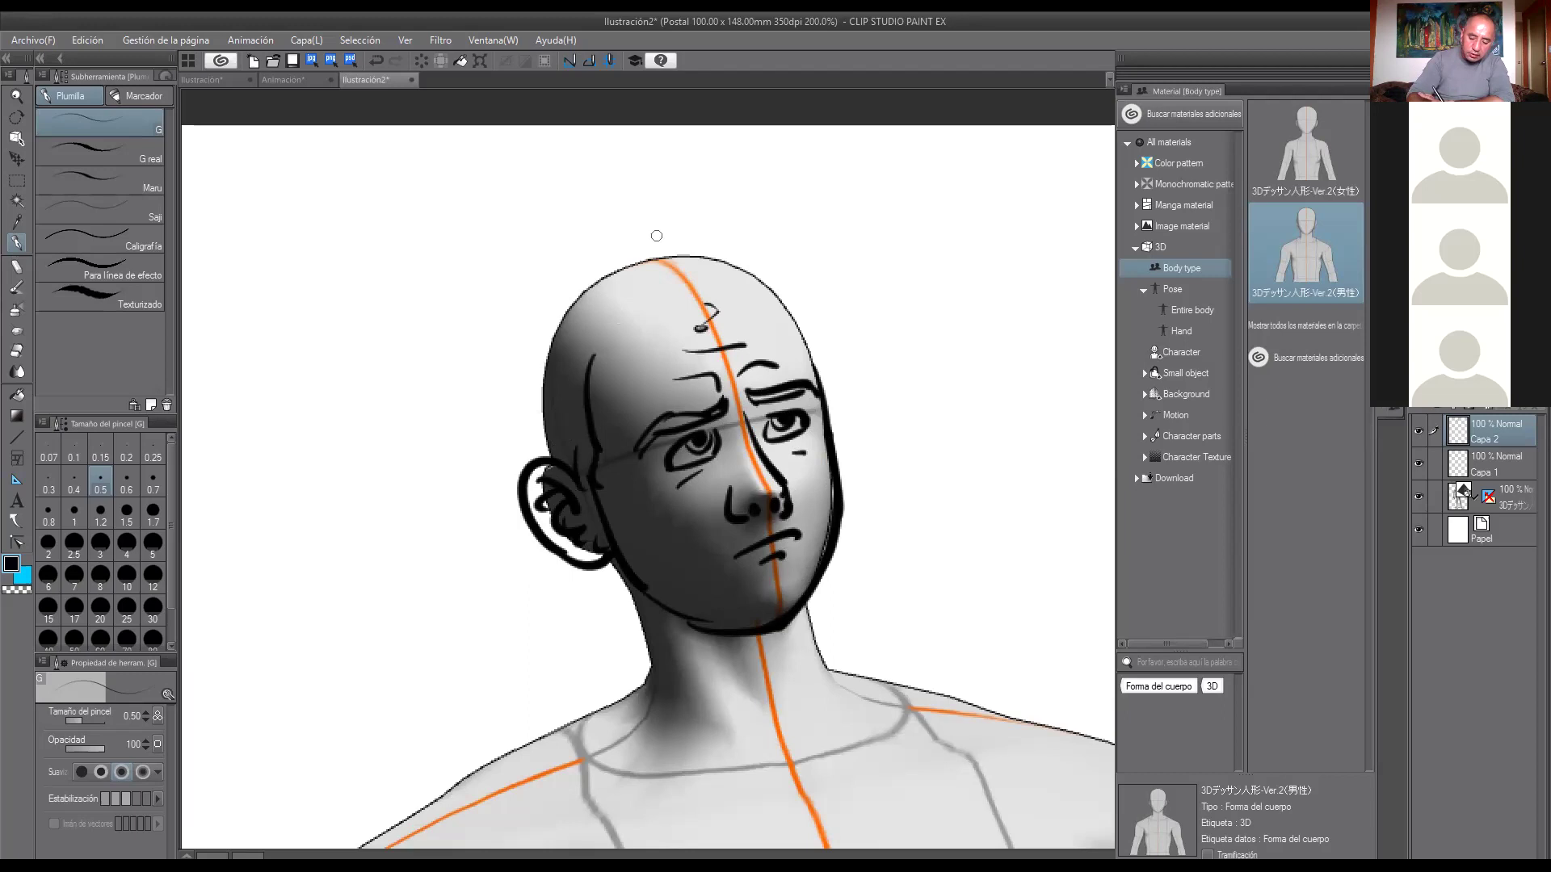
Sketch the hairline and loose wavy hair around the head, and add a beard along the jaw.
{"action": "mouse_move", "coordinate": [592, 356]}
{"action": "left_mouse_down"}
{"action": "mouse_move", "coordinate": [670, 288]}
{"action": "mouse_move", "coordinate": [774, 286]}
{"action": "mouse_move", "coordinate": [795, 318]}
{"action": "left_mouse_up"}
{"action": "left_click_drag", "start_coordinate": [572, 231], "coordinate": [699, 267]}
{"action": "mouse_move", "coordinate": [618, 239]}
{"action": "left_mouse_down"}
{"action": "mouse_move", "coordinate": [575, 246]}
{"action": "mouse_move", "coordinate": [483, 373]}
{"action": "mouse_move", "coordinate": [494, 469]}
{"action": "mouse_move", "coordinate": [517, 472]}
{"action": "mouse_move", "coordinate": [502, 300]}
{"action": "left_mouse_up"}
{"action": "left_click_drag", "start_coordinate": [490, 317], "coordinate": [484, 368]}
{"action": "mouse_move", "coordinate": [495, 433]}
{"action": "left_mouse_down"}
{"action": "mouse_move", "coordinate": [567, 602]}
{"action": "mouse_move", "coordinate": [646, 654]}
{"action": "left_mouse_up"}
{"action": "mouse_move", "coordinate": [667, 212]}
{"action": "left_mouse_down"}
{"action": "mouse_move", "coordinate": [824, 252]}
{"action": "mouse_move", "coordinate": [876, 388]}
{"action": "mouse_move", "coordinate": [844, 473]}
{"action": "mouse_move", "coordinate": [856, 547]}
{"action": "left_mouse_up"}
{"action": "mouse_move", "coordinate": [598, 474]}
{"action": "left_mouse_down"}
{"action": "mouse_move", "coordinate": [616, 529]}
{"action": "mouse_move", "coordinate": [683, 589]}
{"action": "left_mouse_up"}
{"action": "mouse_move", "coordinate": [721, 532]}
{"action": "left_mouse_down"}
{"action": "mouse_move", "coordinate": [688, 583]}
{"action": "mouse_move", "coordinate": [758, 599]}
{"action": "mouse_move", "coordinate": [771, 564]}
{"action": "mouse_move", "coordinate": [806, 573]}
{"action": "mouse_move", "coordinate": [805, 517]}
{"action": "mouse_move", "coordinate": [833, 457]}
{"action": "left_mouse_up"}
Draw the neck lines and an open shirt collar around the base of the figure's neck.
{"action": "mouse_move", "coordinate": [626, 579]}
{"action": "left_mouse_down"}
{"action": "mouse_move", "coordinate": [737, 637]}
{"action": "mouse_move", "coordinate": [811, 610]}
{"action": "mouse_move", "coordinate": [836, 542]}
{"action": "mouse_move", "coordinate": [808, 605]}
{"action": "mouse_move", "coordinate": [812, 658]}
{"action": "left_mouse_up"}
{"action": "mouse_move", "coordinate": [627, 588]}
{"action": "left_mouse_down"}
{"action": "mouse_move", "coordinate": [651, 677]}
{"action": "mouse_move", "coordinate": [777, 717]}
{"action": "left_mouse_up"}
{"action": "left_click_drag", "start_coordinate": [789, 638], "coordinate": [787, 715]}
{"action": "mouse_move", "coordinate": [644, 664]}
{"action": "left_mouse_down"}
{"action": "mouse_move", "coordinate": [616, 695]}
{"action": "mouse_move", "coordinate": [773, 749]}
{"action": "mouse_move", "coordinate": [789, 701]}
{"action": "mouse_move", "coordinate": [841, 644]}
{"action": "mouse_move", "coordinate": [822, 666]}
{"action": "mouse_move", "coordinate": [860, 650]}
{"action": "mouse_move", "coordinate": [864, 670]}
{"action": "mouse_move", "coordinate": [777, 753]}
{"action": "left_mouse_up"}
{"action": "left_click_drag", "start_coordinate": [615, 698], "coordinate": [535, 744]}
Draw a sleeve cuff around the wrist of the figure's straight, hanging arm.
{"action": "scroll", "coordinate": [905, 637], "scroll_direction": "down", "scroll_amount": 1}
{"action": "left_click_drag", "start_coordinate": [955, 735], "coordinate": [857, 411]}
{"action": "scroll", "coordinate": [894, 542], "scroll_direction": "down", "scroll_amount": 2}
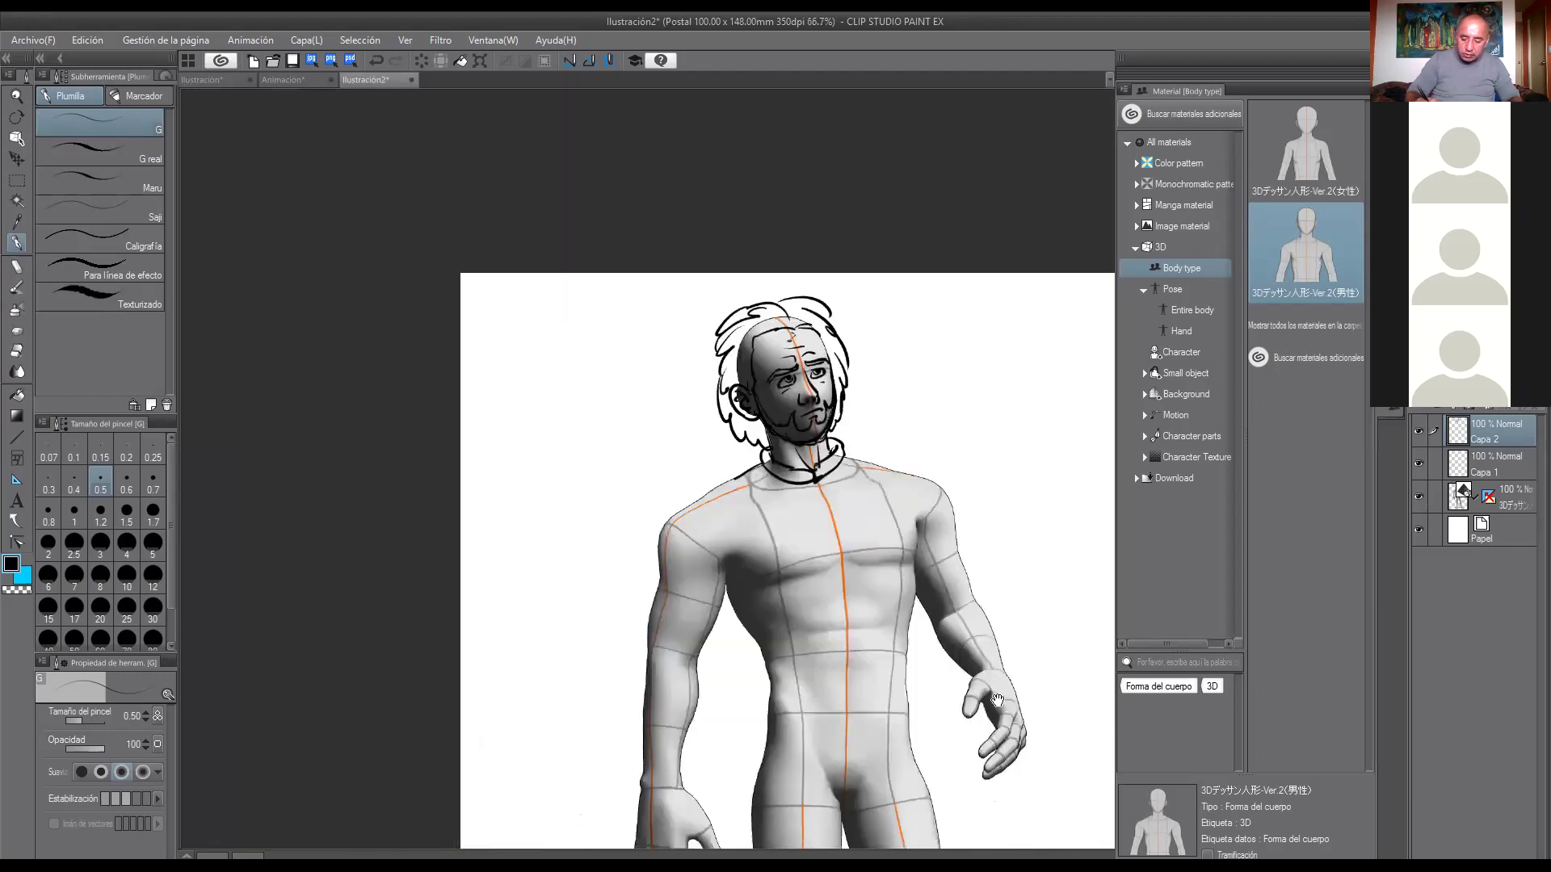
{"action": "mouse_move", "coordinate": [575, 651]}
{"action": "left_mouse_down"}
{"action": "mouse_move", "coordinate": [624, 662]}
{"action": "mouse_move", "coordinate": [632, 641]}
{"action": "mouse_move", "coordinate": [638, 655]}
{"action": "left_mouse_up"}
{"action": "left_click_drag", "start_coordinate": [632, 654], "coordinate": [621, 664]}
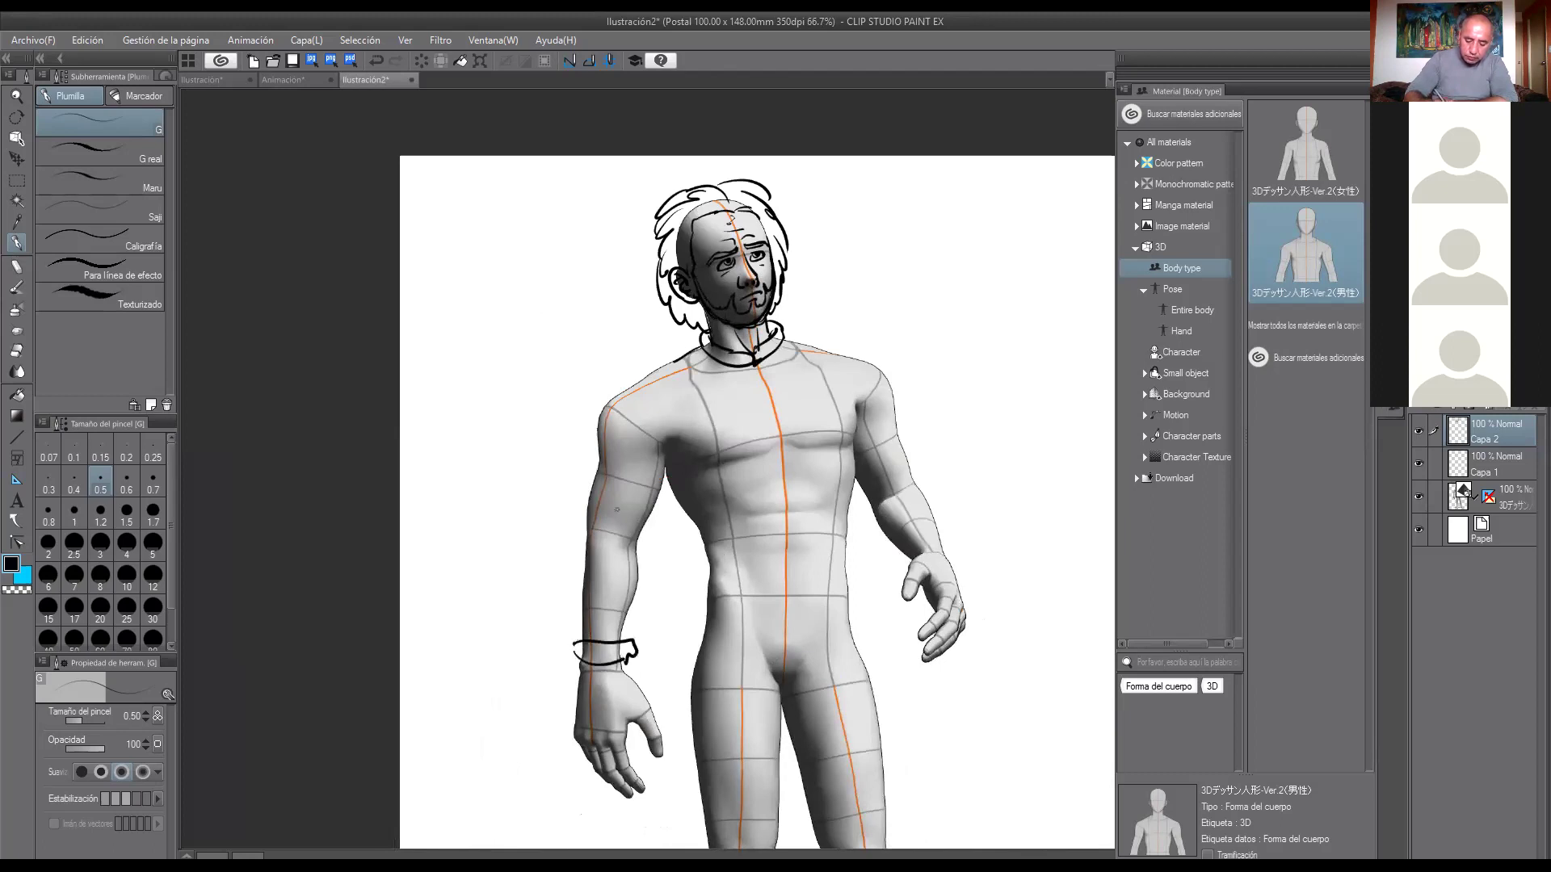
Draw the shirt sleeves along both of the figure's arms, with a cuff at the bent arm's wrist.
{"action": "mouse_move", "coordinate": [697, 344]}
{"action": "left_mouse_down"}
{"action": "mouse_move", "coordinate": [605, 395]}
{"action": "mouse_move", "coordinate": [592, 534]}
{"action": "left_mouse_up"}
{"action": "left_click_drag", "start_coordinate": [598, 464], "coordinate": [575, 672]}
{"action": "mouse_move", "coordinate": [580, 619]}
{"action": "left_mouse_down"}
{"action": "mouse_move", "coordinate": [635, 635]}
{"action": "mouse_move", "coordinate": [688, 449]}
{"action": "left_mouse_up"}
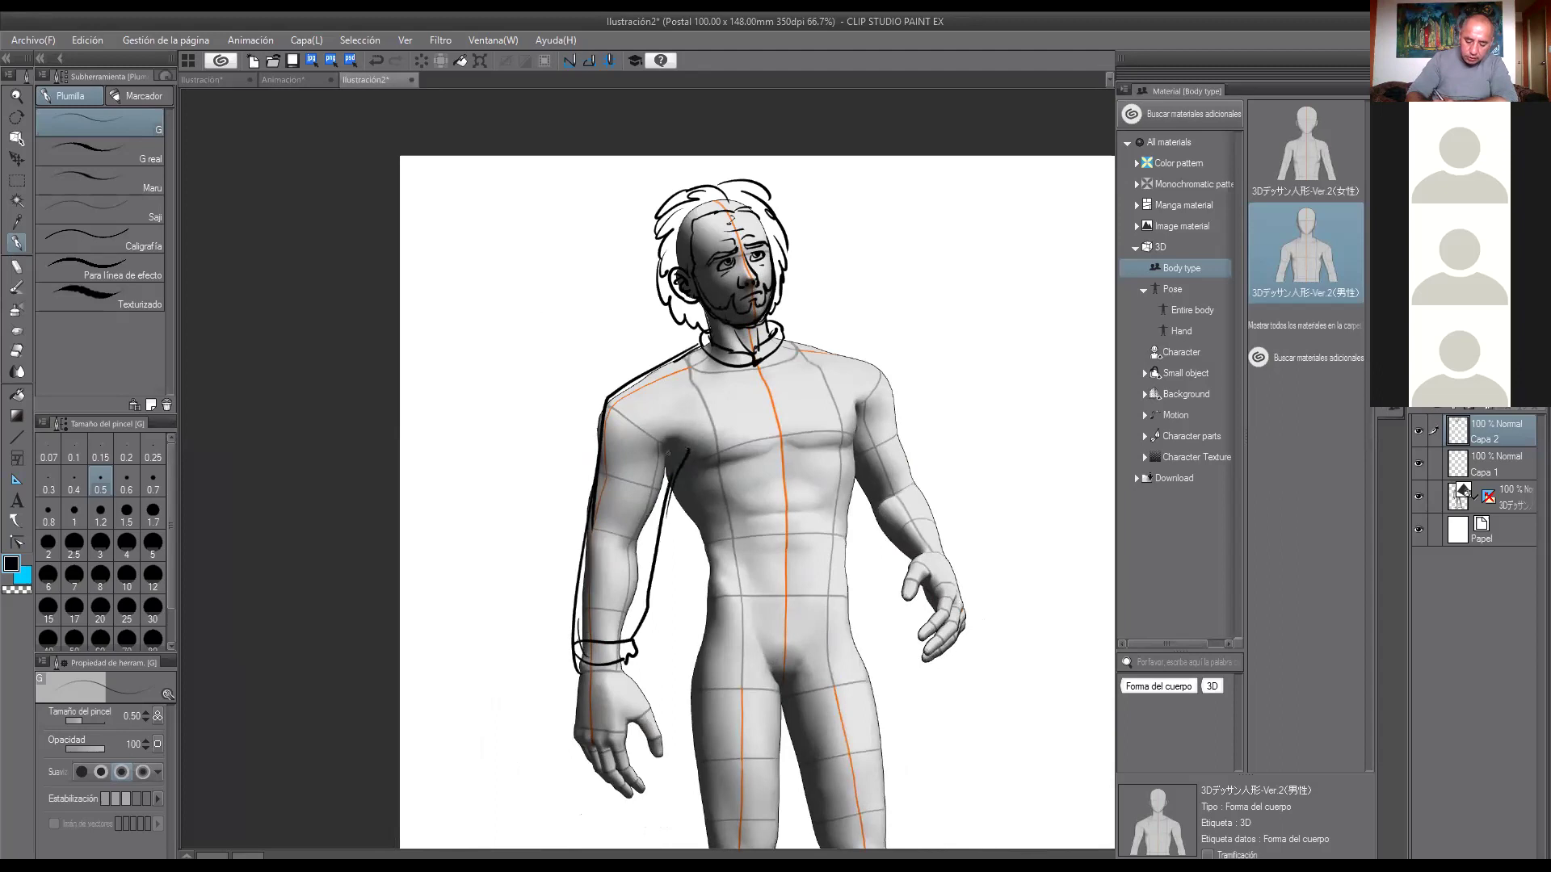
{"action": "mouse_move", "coordinate": [803, 341]}
{"action": "left_mouse_down"}
{"action": "mouse_move", "coordinate": [895, 365]}
{"action": "mouse_move", "coordinate": [941, 507]}
{"action": "mouse_move", "coordinate": [914, 488]}
{"action": "mouse_move", "coordinate": [958, 570]}
{"action": "left_mouse_up"}
{"action": "left_click_drag", "start_coordinate": [913, 551], "coordinate": [956, 570]}
{"action": "left_click_drag", "start_coordinate": [915, 558], "coordinate": [953, 571]}
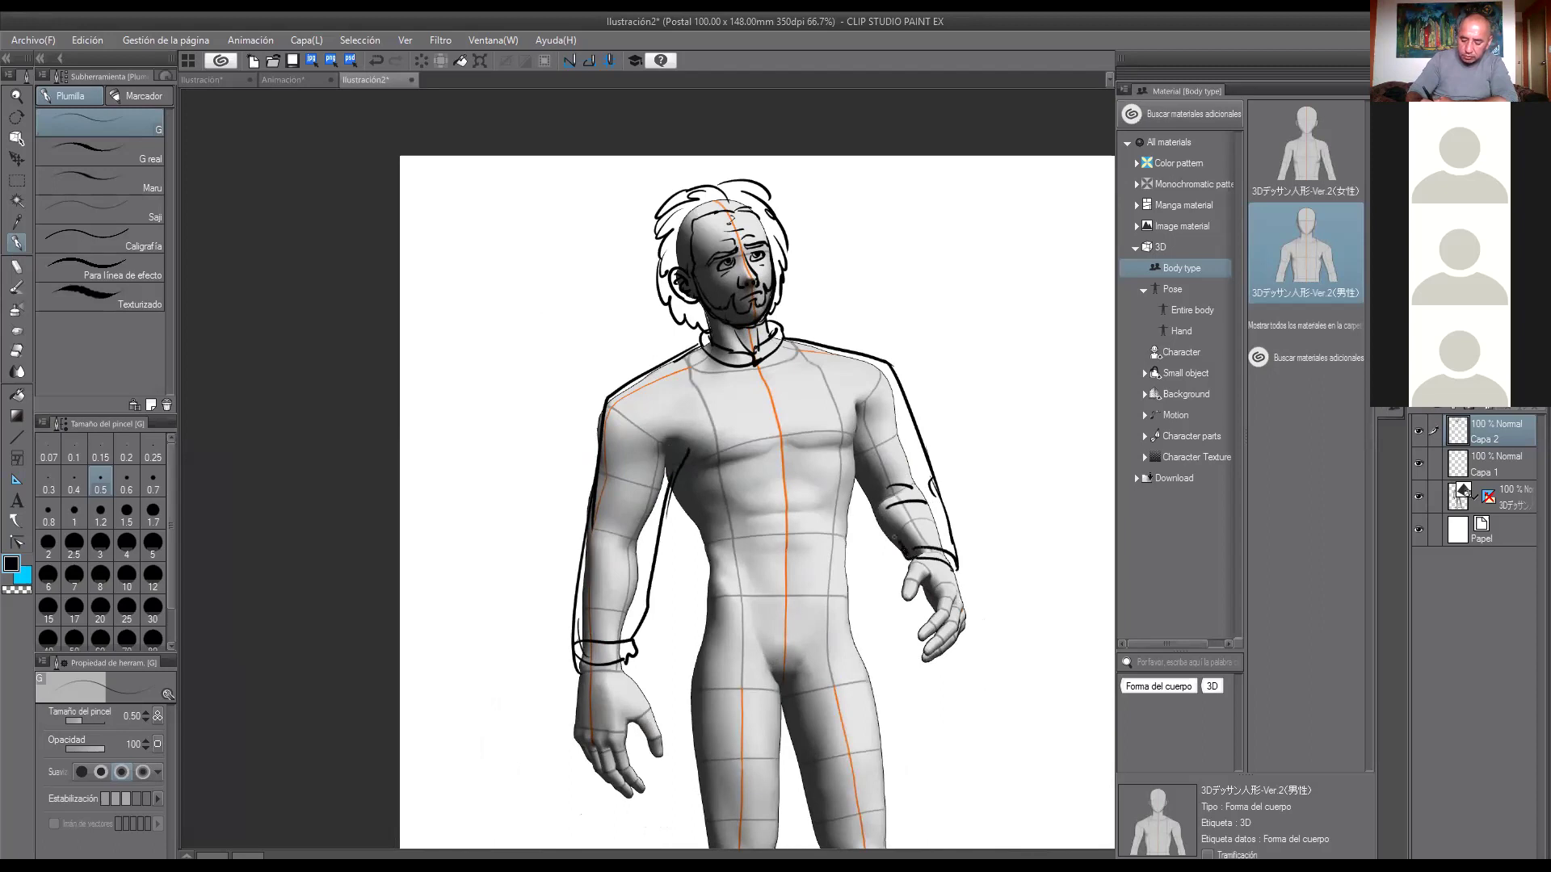
Draw the shirt's sides and hem around the torso, and add diagonal fold lines at the belly.
{"action": "left_click_drag", "start_coordinate": [858, 404], "coordinate": [846, 616]}
{"action": "mouse_move", "coordinate": [688, 489]}
{"action": "left_mouse_down"}
{"action": "mouse_move", "coordinate": [696, 614]}
{"action": "mouse_move", "coordinate": [861, 610]}
{"action": "left_mouse_up"}
{"action": "left_click_drag", "start_coordinate": [721, 576], "coordinate": [763, 560]}
{"action": "mouse_move", "coordinate": [763, 563]}
{"action": "left_mouse_down"}
{"action": "mouse_move", "coordinate": [805, 520]}
{"action": "mouse_move", "coordinate": [815, 542]}
{"action": "left_mouse_up"}
{"action": "left_click_drag", "start_coordinate": [804, 565], "coordinate": [832, 539]}
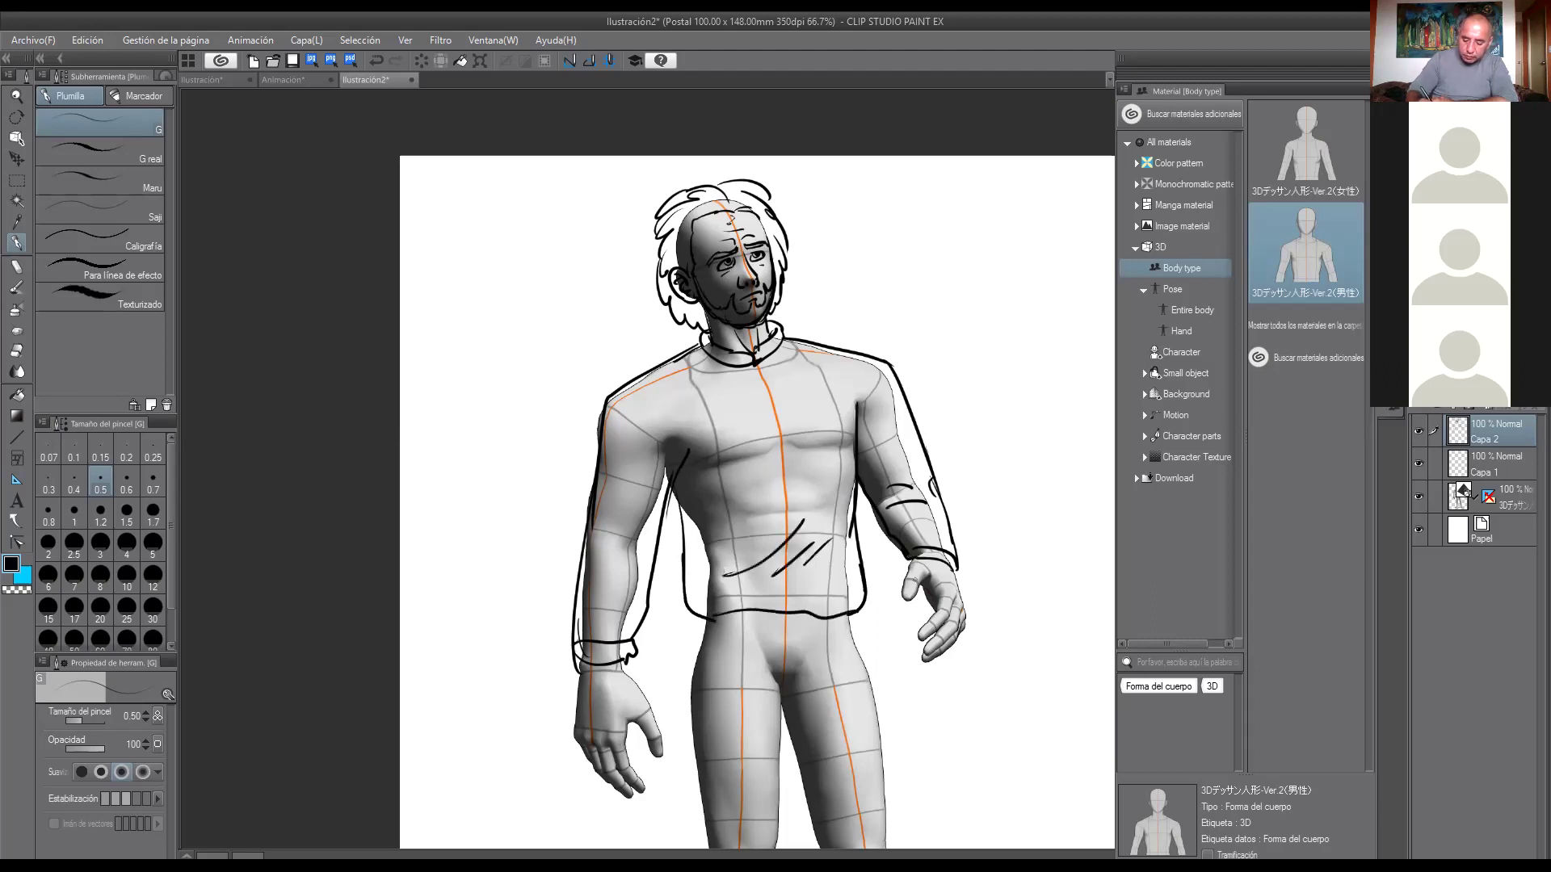
Outline the fingers and contours of both hands, and add crease lines to the sleeves and armpits.
{"action": "left_click_drag", "start_coordinate": [902, 584], "coordinate": [918, 590]}
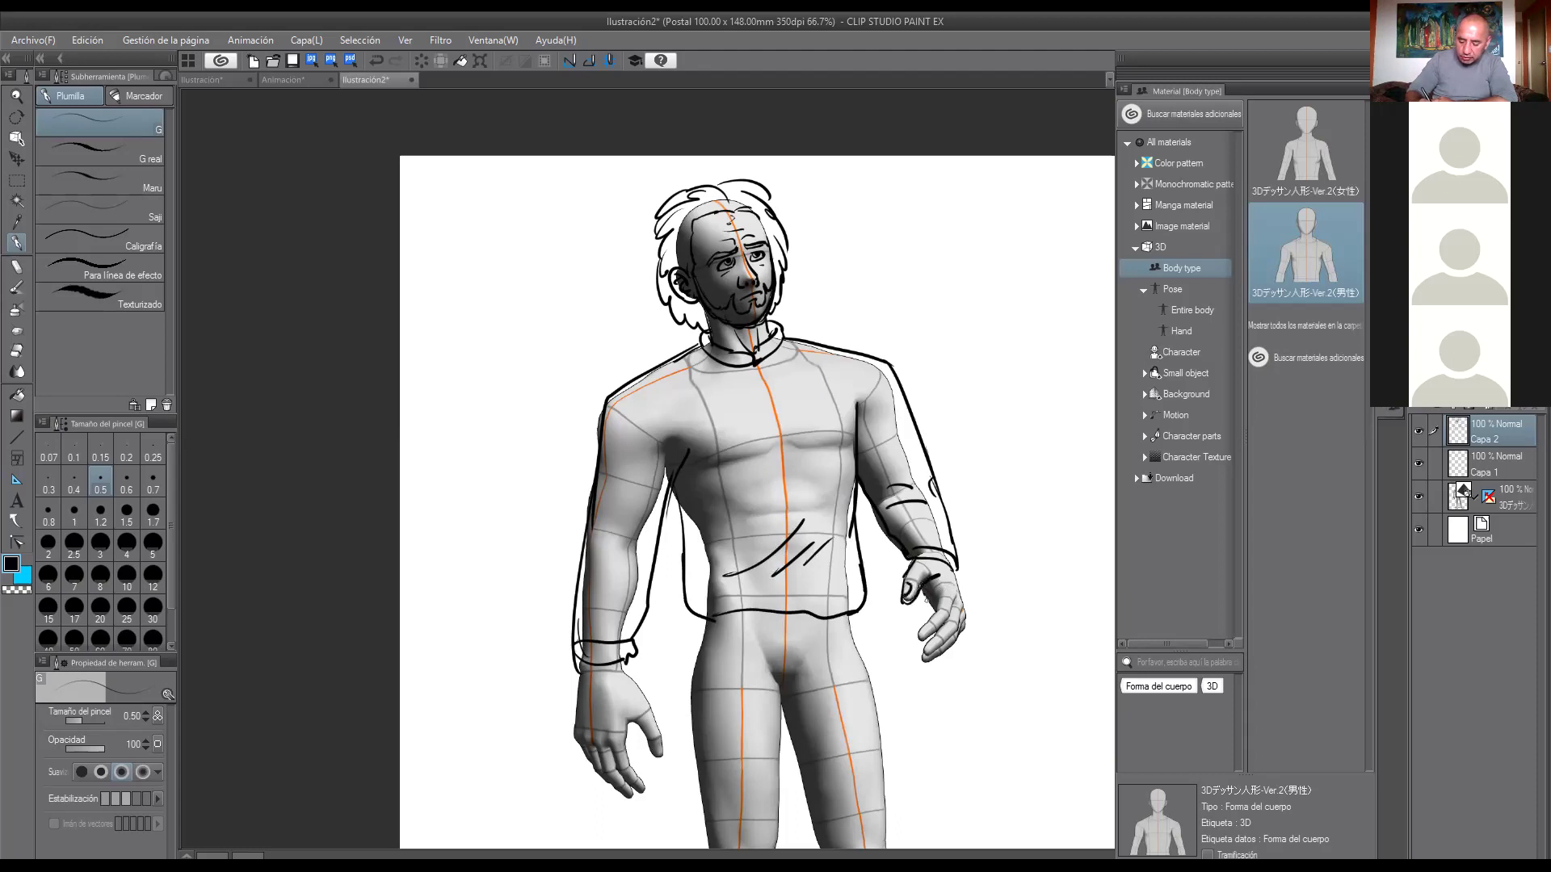
{"action": "mouse_move", "coordinate": [937, 610]}
{"action": "left_mouse_down"}
{"action": "mouse_move", "coordinate": [917, 630]}
{"action": "mouse_move", "coordinate": [953, 599]}
{"action": "mouse_move", "coordinate": [934, 655]}
{"action": "mouse_move", "coordinate": [957, 626]}
{"action": "mouse_move", "coordinate": [957, 565]}
{"action": "left_mouse_up"}
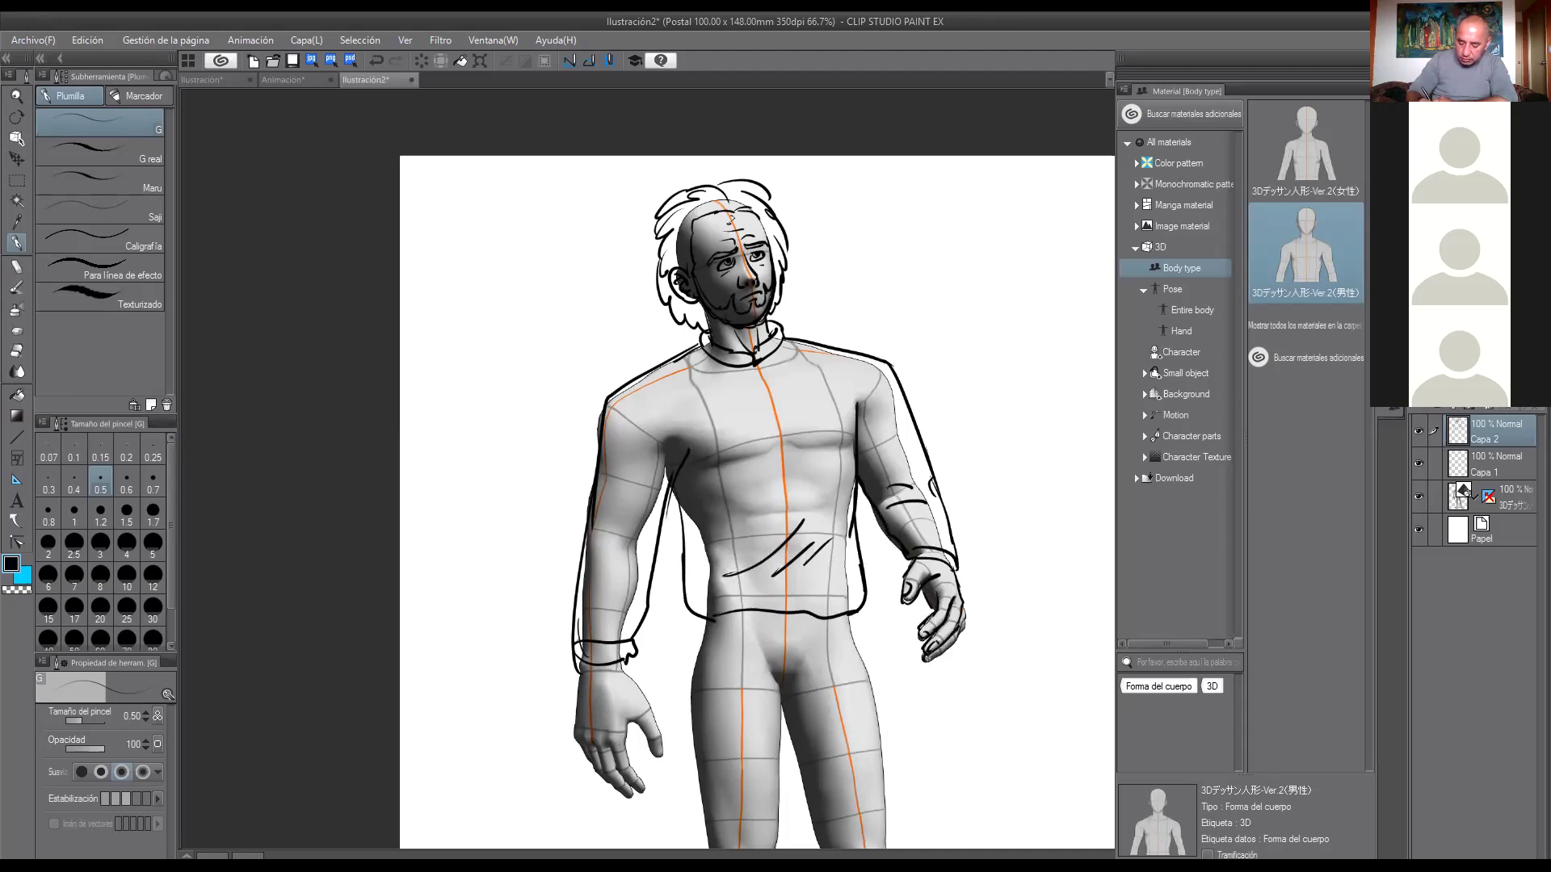
{"action": "mouse_move", "coordinate": [932, 657]}
{"action": "left_mouse_down"}
{"action": "mouse_move", "coordinate": [962, 618]}
{"action": "mouse_move", "coordinate": [957, 583]}
{"action": "left_mouse_up"}
{"action": "mouse_move", "coordinate": [622, 653]}
{"action": "left_mouse_down"}
{"action": "mouse_move", "coordinate": [658, 742]}
{"action": "mouse_move", "coordinate": [630, 718]}
{"action": "mouse_move", "coordinate": [654, 738]}
{"action": "mouse_move", "coordinate": [629, 723]}
{"action": "mouse_move", "coordinate": [645, 788]}
{"action": "mouse_move", "coordinate": [612, 783]}
{"action": "left_mouse_up"}
{"action": "mouse_move", "coordinate": [610, 780]}
{"action": "left_mouse_down"}
{"action": "mouse_move", "coordinate": [631, 796]}
{"action": "mouse_move", "coordinate": [573, 735]}
{"action": "mouse_move", "coordinate": [570, 672]}
{"action": "mouse_move", "coordinate": [581, 702]}
{"action": "left_mouse_up"}
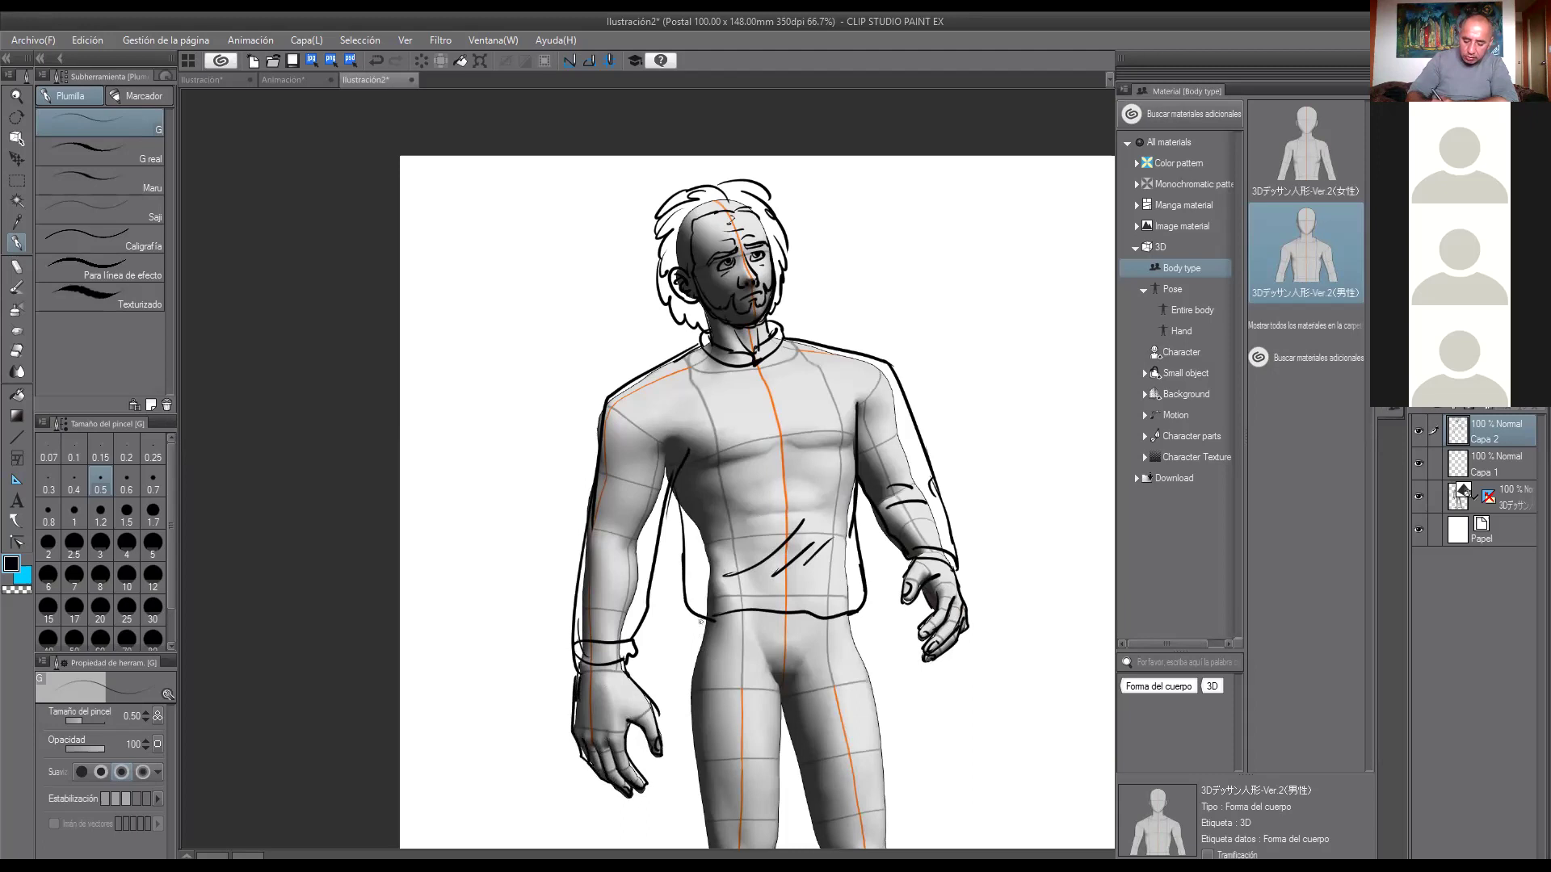
{"action": "left_click_drag", "start_coordinate": [870, 433], "coordinate": [913, 492]}
{"action": "left_click_drag", "start_coordinate": [651, 430], "coordinate": [677, 452]}
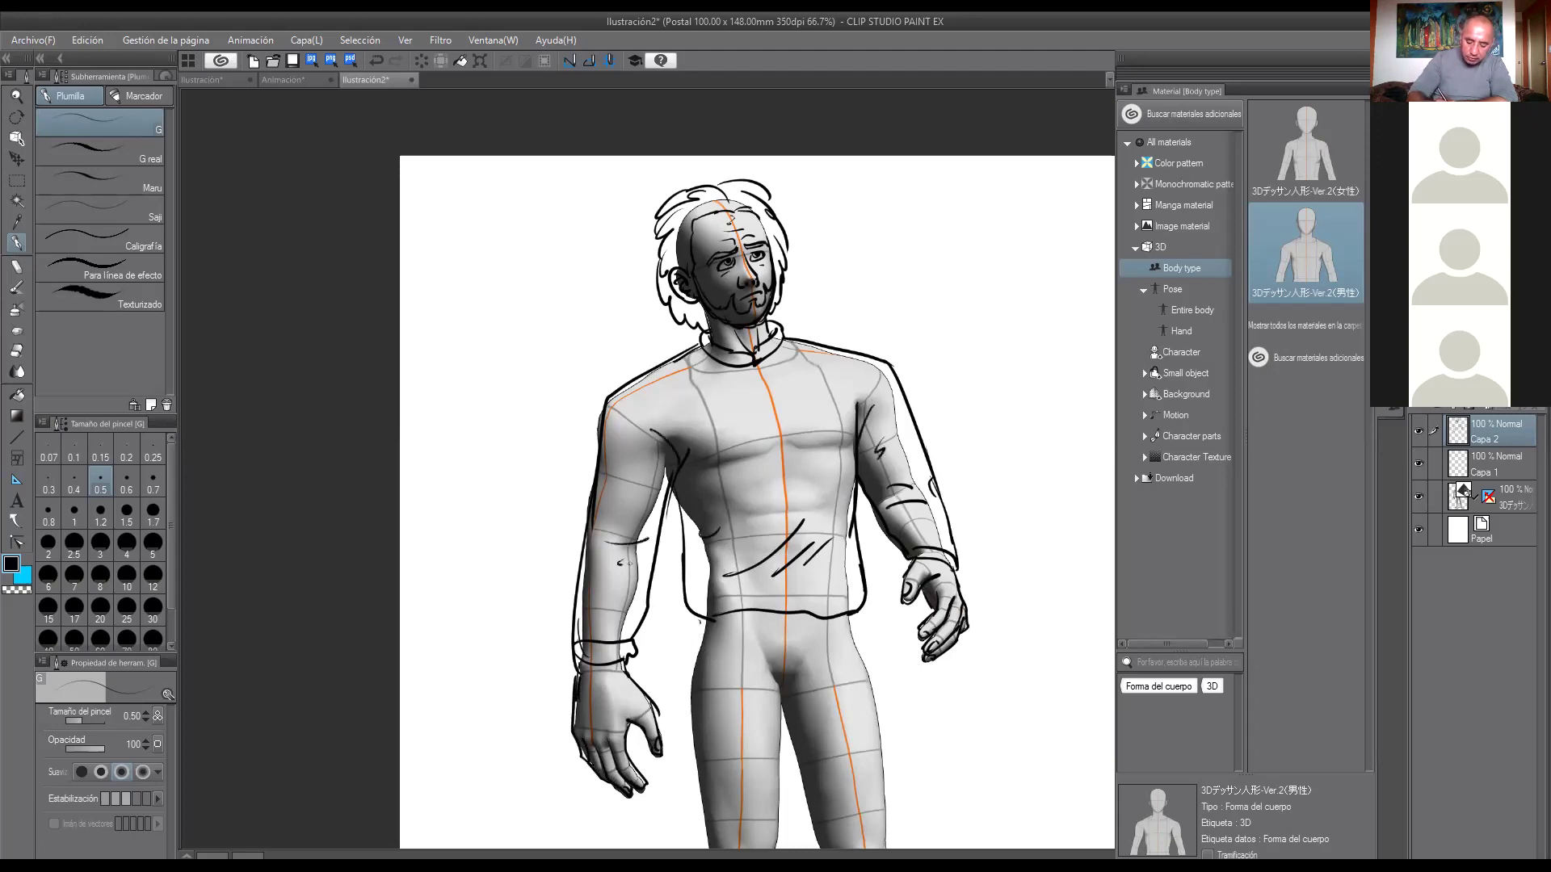
Draw the trouser legs and shoes over the figure's legs and feet, and hide the 3D figure layer.
{"action": "scroll", "coordinate": [898, 621], "scroll_direction": "down", "scroll_amount": 2}
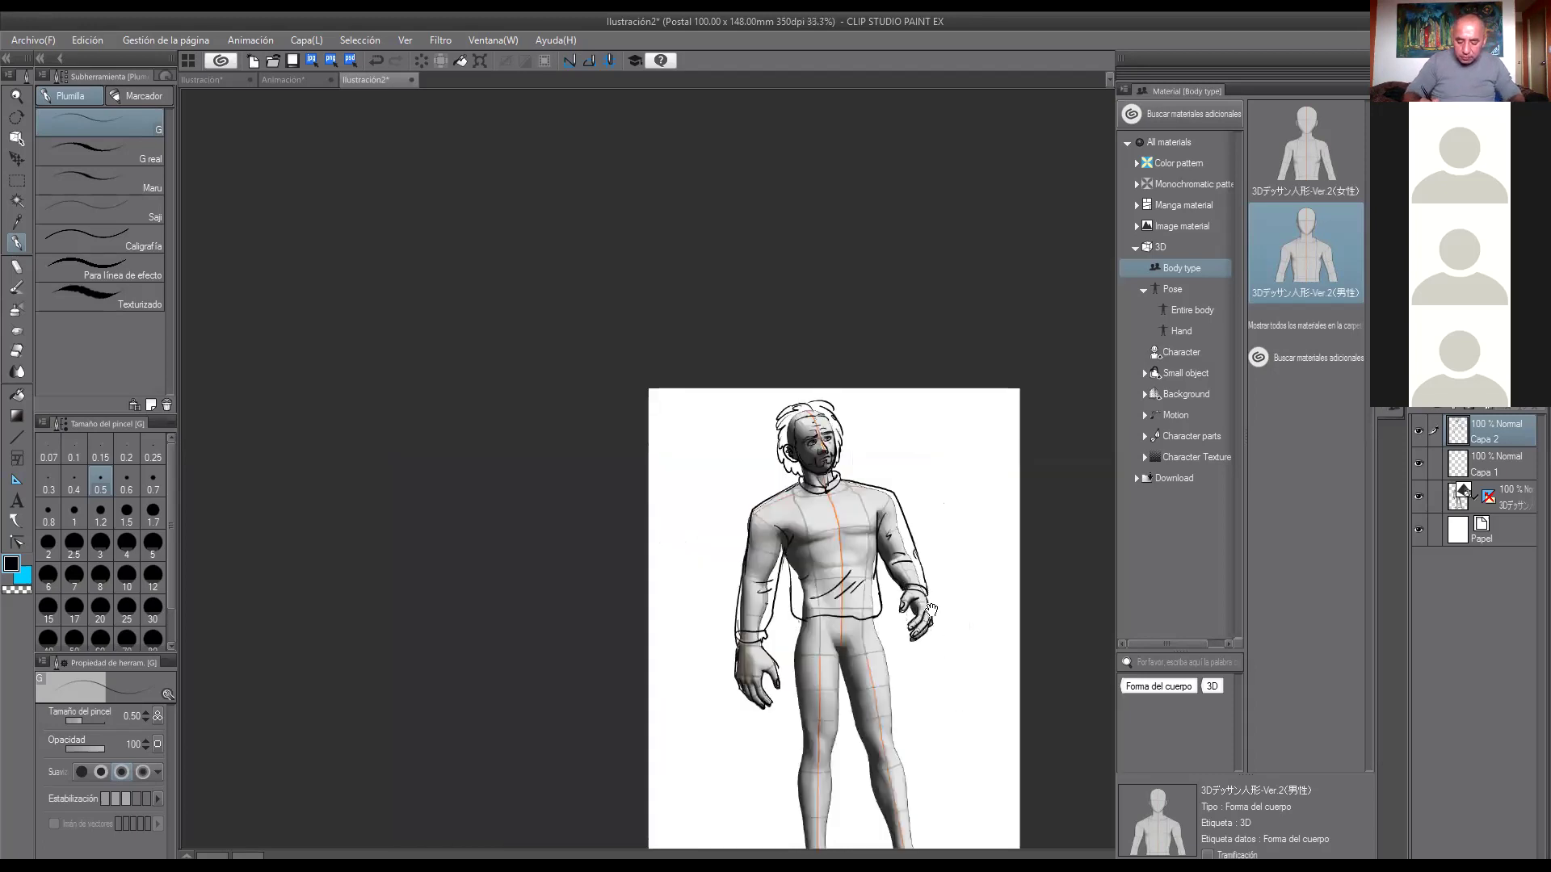
{"action": "left_click_drag", "start_coordinate": [945, 677], "coordinate": [904, 506]}
{"action": "scroll", "coordinate": [846, 632], "scroll_direction": "up", "scroll_amount": 1}
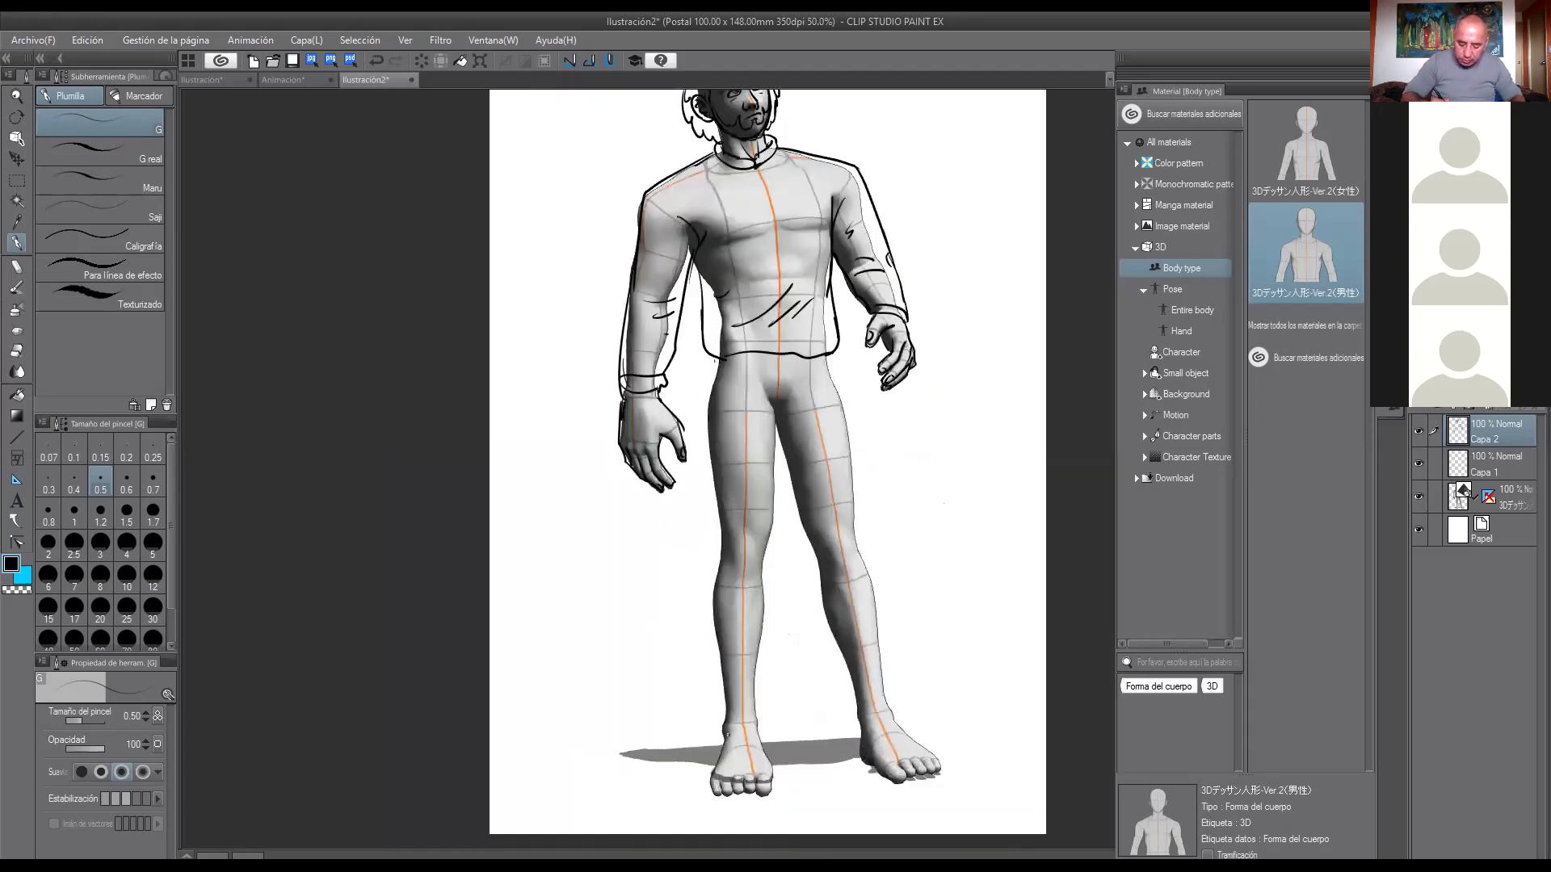
{"action": "left_click_drag", "start_coordinate": [716, 743], "coordinate": [753, 738]}
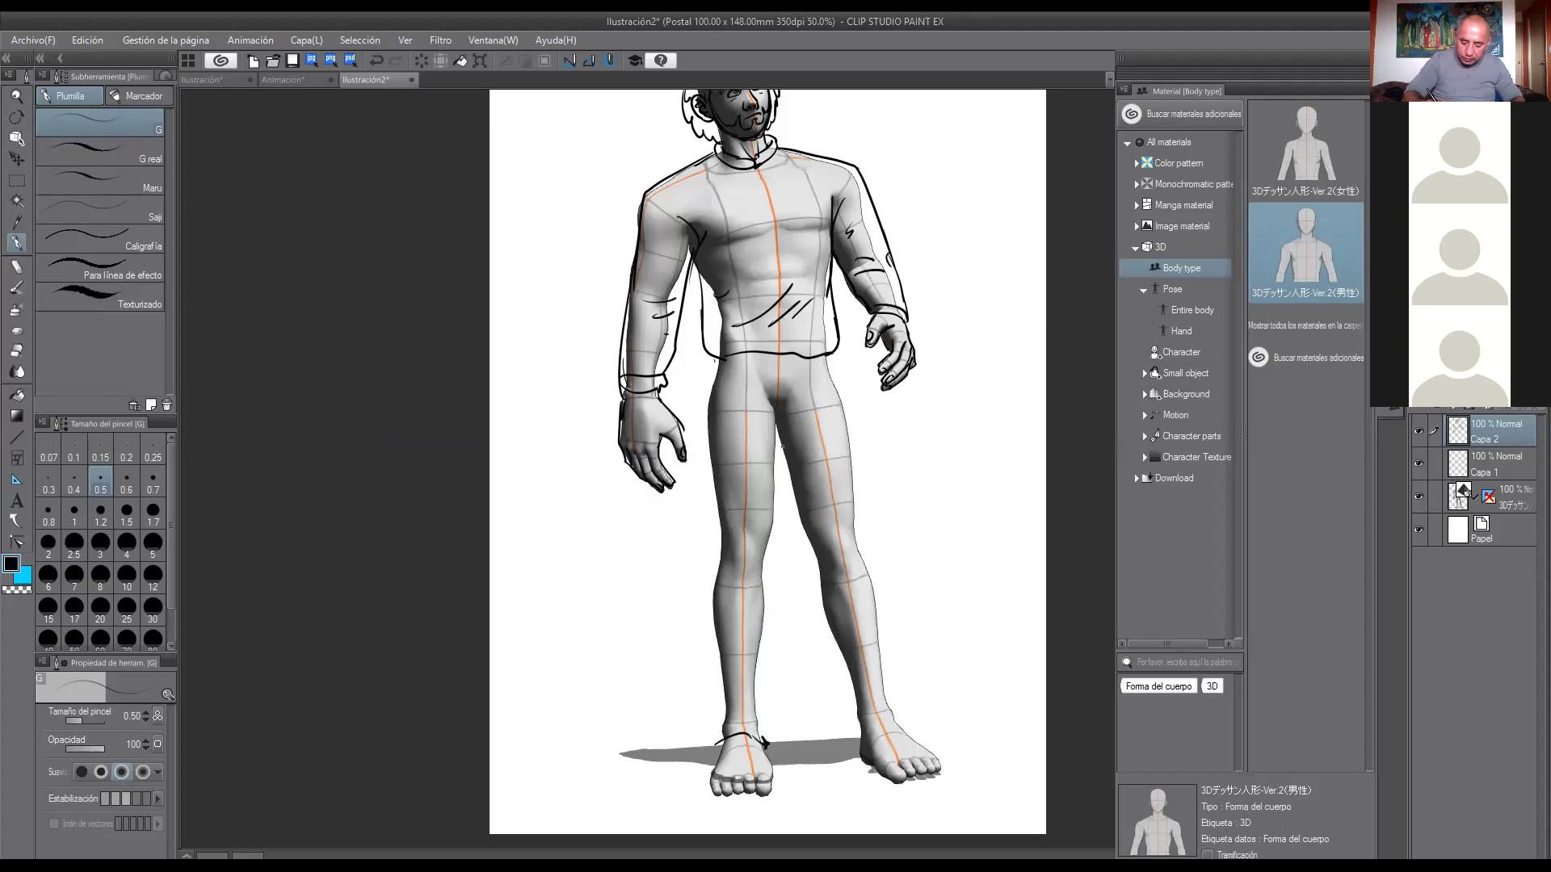
{"action": "mouse_move", "coordinate": [786, 442]}
{"action": "left_mouse_down"}
{"action": "mouse_move", "coordinate": [767, 747]}
{"action": "mouse_move", "coordinate": [711, 680]}
{"action": "mouse_move", "coordinate": [718, 355]}
{"action": "mouse_move", "coordinate": [700, 576]}
{"action": "left_mouse_up"}
{"action": "mouse_move", "coordinate": [831, 351]}
{"action": "left_mouse_down"}
{"action": "mouse_move", "coordinate": [905, 719]}
{"action": "mouse_move", "coordinate": [852, 732]}
{"action": "left_mouse_up"}
{"action": "left_click_drag", "start_coordinate": [855, 734], "coordinate": [785, 495]}
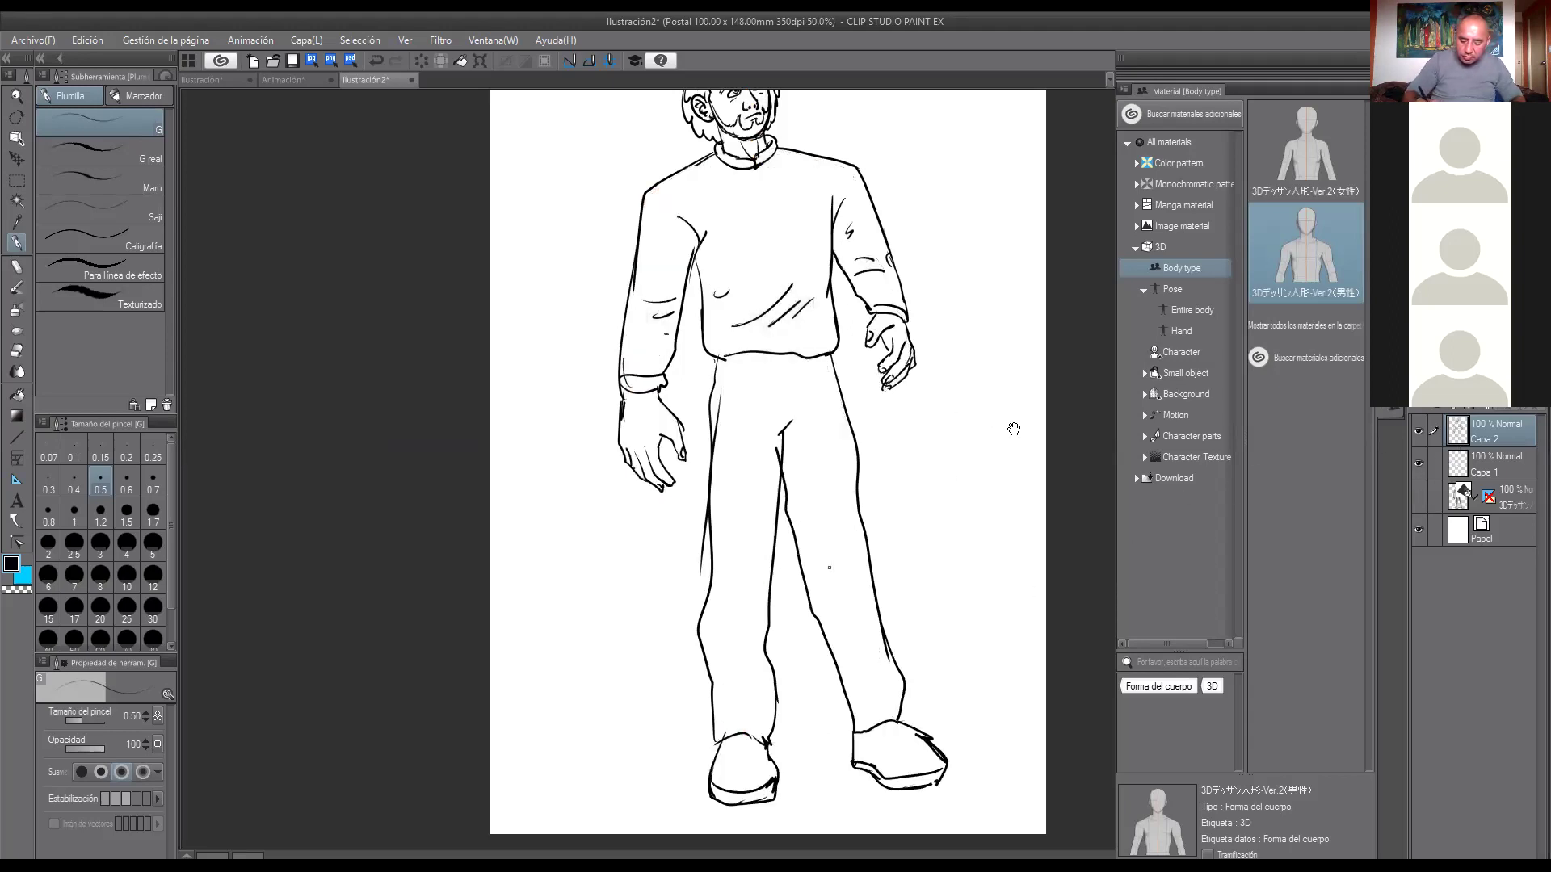
Add fold lines at the knees and crotch of the trousers, and draw the pockets and fly below the shirt hem.
{"action": "mouse_move", "coordinate": [753, 592]}
{"action": "left_mouse_down"}
{"action": "mouse_move", "coordinate": [748, 657]}
{"action": "mouse_move", "coordinate": [722, 679]}
{"action": "mouse_move", "coordinate": [741, 763]}
{"action": "left_mouse_up"}
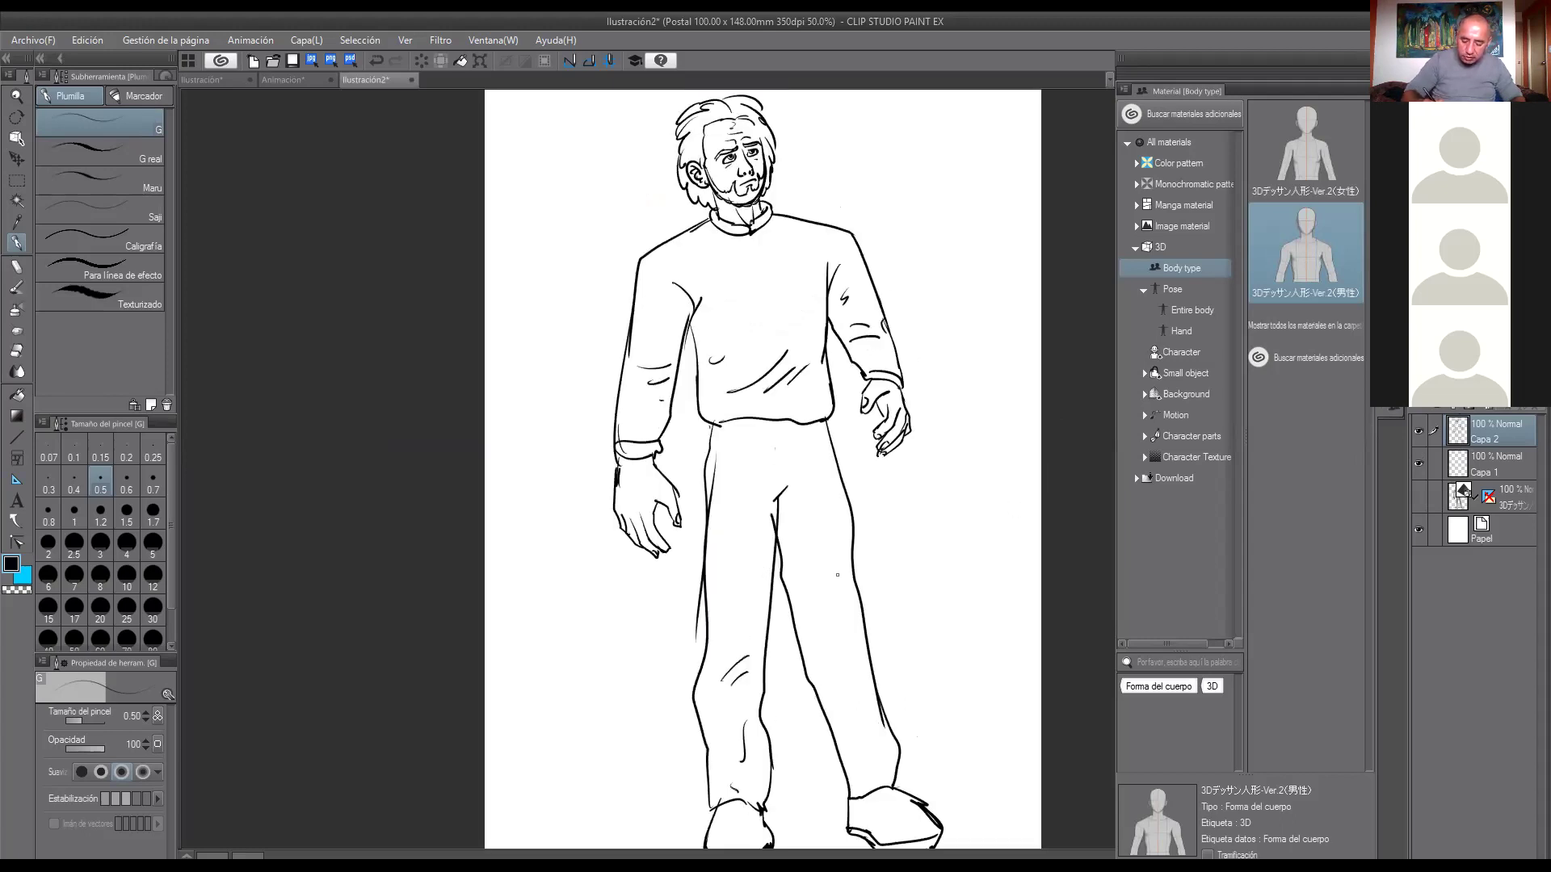
{"action": "mouse_move", "coordinate": [862, 659]}
{"action": "left_mouse_down"}
{"action": "mouse_move", "coordinate": [850, 688]}
{"action": "mouse_move", "coordinate": [832, 687]}
{"action": "left_mouse_up"}
{"action": "left_click_drag", "start_coordinate": [781, 499], "coordinate": [810, 496]}
{"action": "mouse_move", "coordinate": [712, 426]}
{"action": "left_mouse_down"}
{"action": "mouse_move", "coordinate": [714, 467]}
{"action": "mouse_move", "coordinate": [729, 427]}
{"action": "mouse_move", "coordinate": [825, 458]}
{"action": "left_mouse_up"}
{"action": "mouse_move", "coordinate": [824, 427]}
{"action": "left_mouse_down"}
{"action": "mouse_move", "coordinate": [832, 457]}
{"action": "mouse_move", "coordinate": [789, 471]}
{"action": "left_mouse_up"}
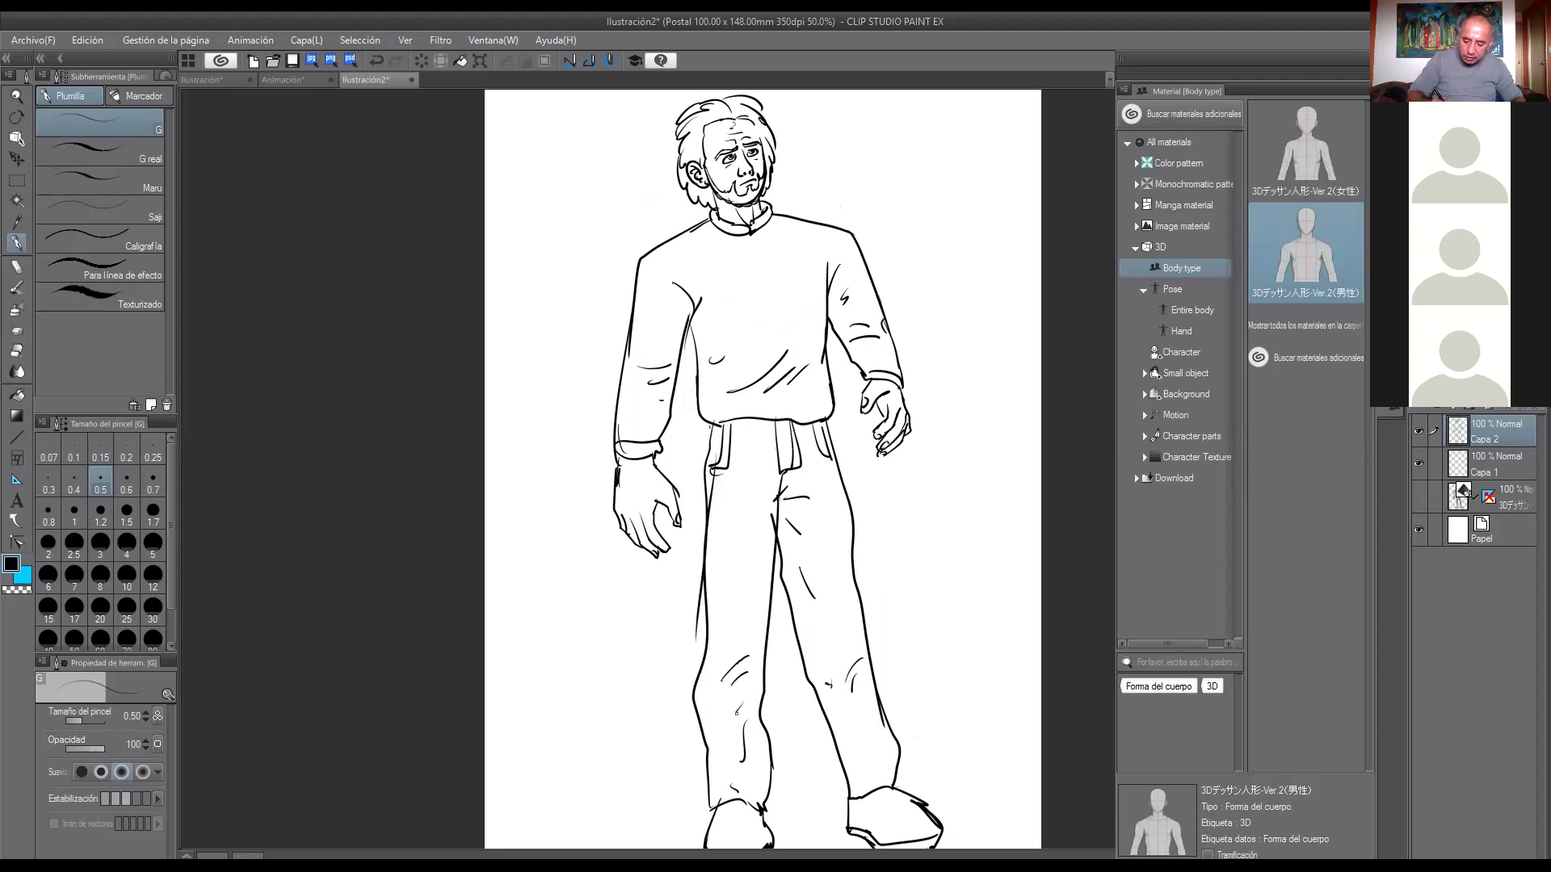
Add laces and tongue details to both shoes and show the whole drawing.
{"action": "scroll", "coordinate": [1051, 699], "scroll_direction": "down", "scroll_amount": 2}
{"action": "scroll", "coordinate": [980, 764], "scroll_direction": "up", "scroll_amount": 2}
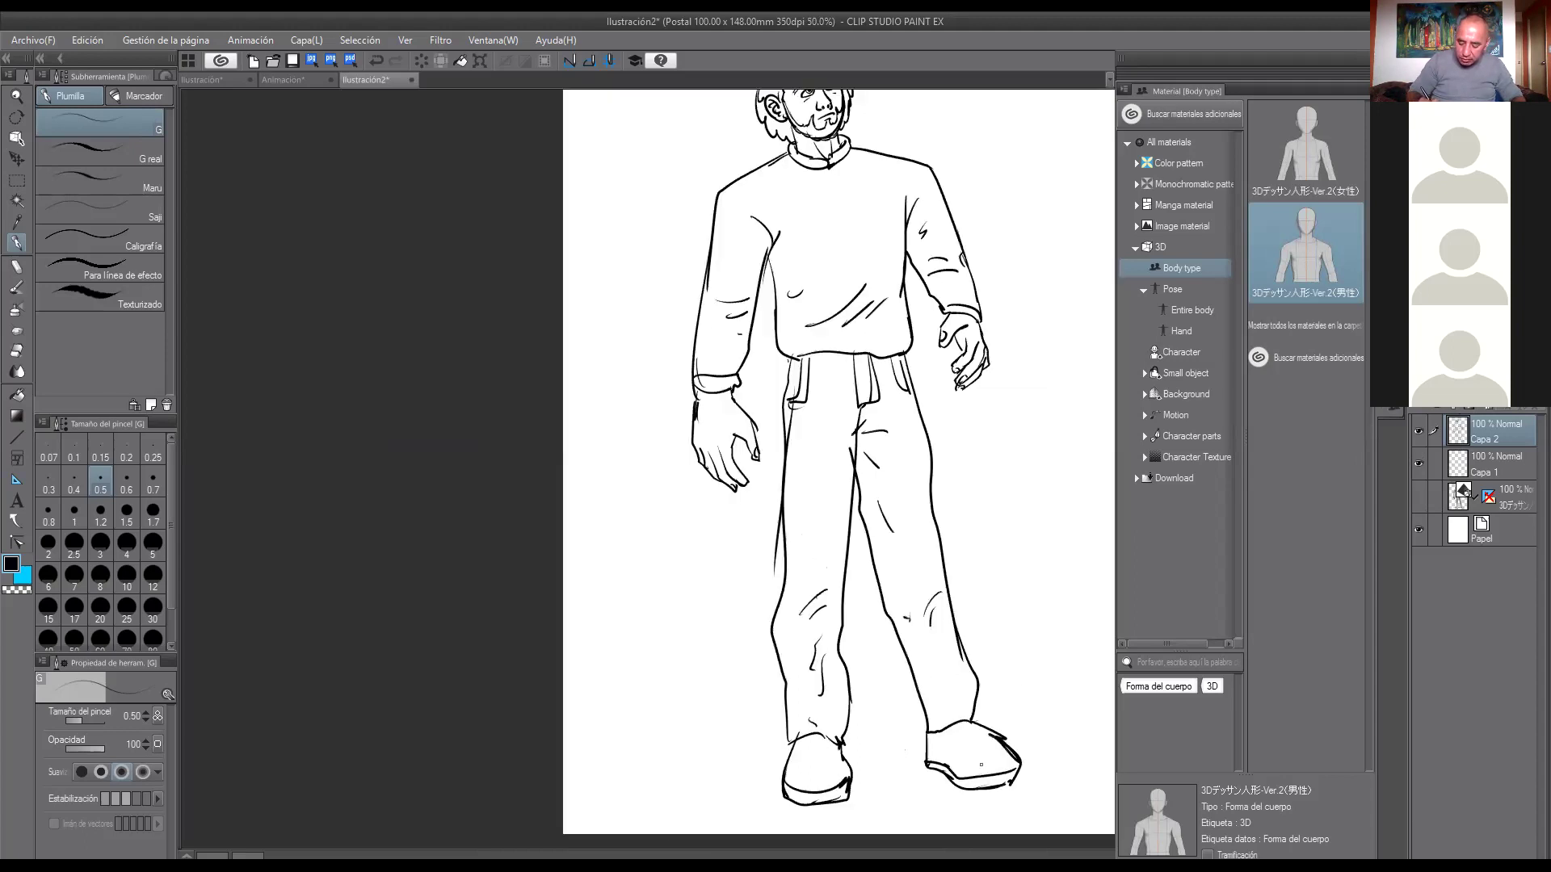
{"action": "mouse_move", "coordinate": [949, 727]}
{"action": "left_mouse_down"}
{"action": "mouse_move", "coordinate": [1004, 739]}
{"action": "mouse_move", "coordinate": [961, 721]}
{"action": "left_mouse_up"}
{"action": "left_click_drag", "start_coordinate": [804, 758], "coordinate": [814, 762]}
{"action": "left_click_drag", "start_coordinate": [820, 743], "coordinate": [827, 756]}
{"action": "left_click_drag", "start_coordinate": [804, 763], "coordinate": [824, 767]}
{"action": "scroll", "coordinate": [990, 646], "scroll_direction": "down", "scroll_amount": 1}
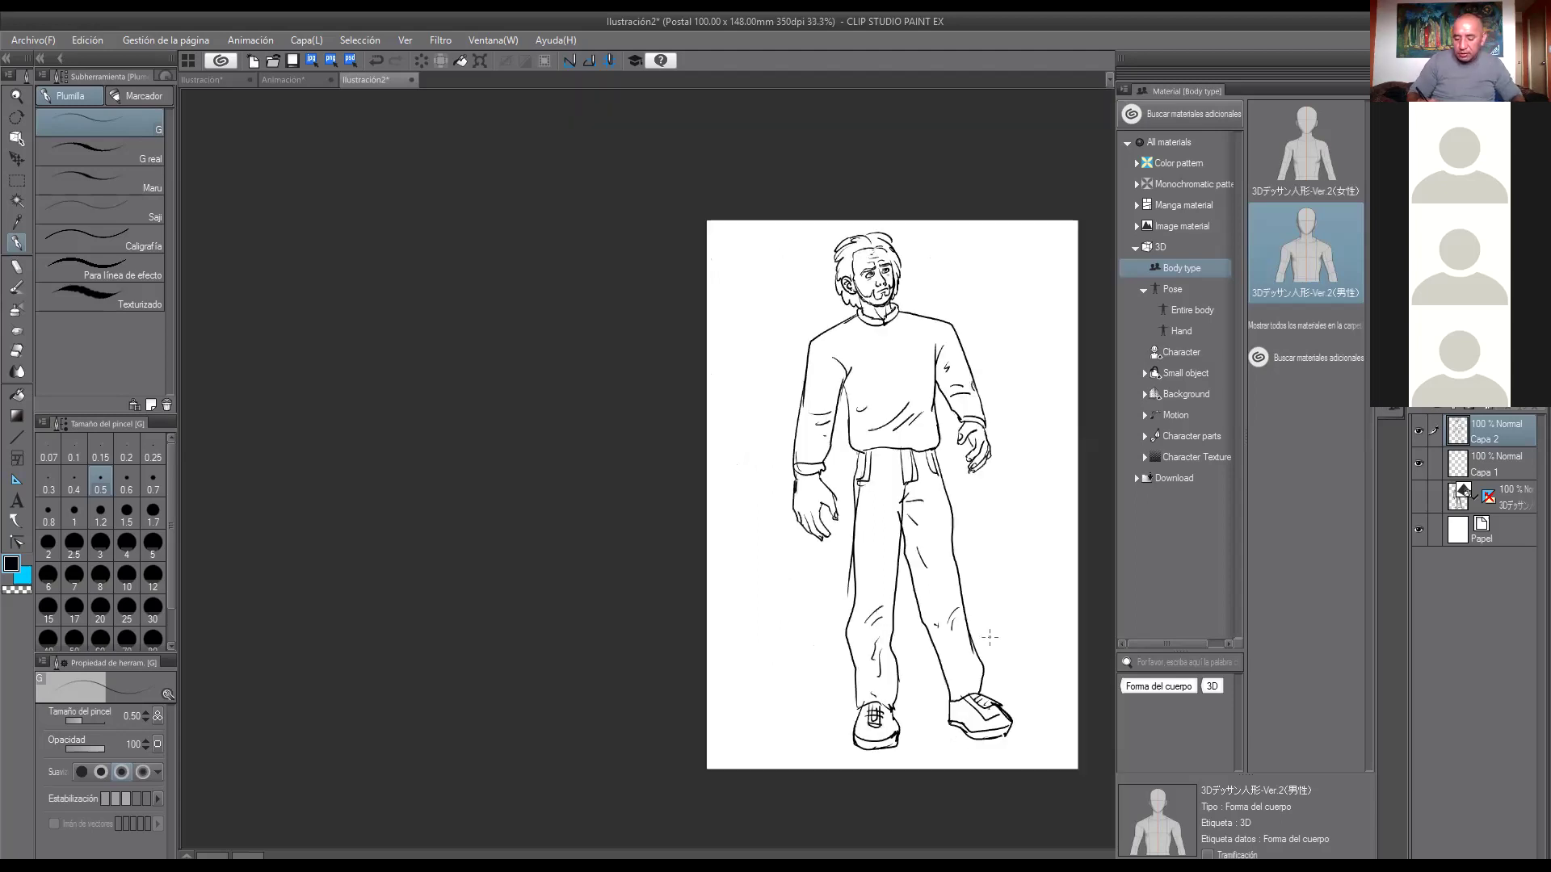
{"action": "left_click_drag", "start_coordinate": [1064, 538], "coordinate": [1005, 506]}
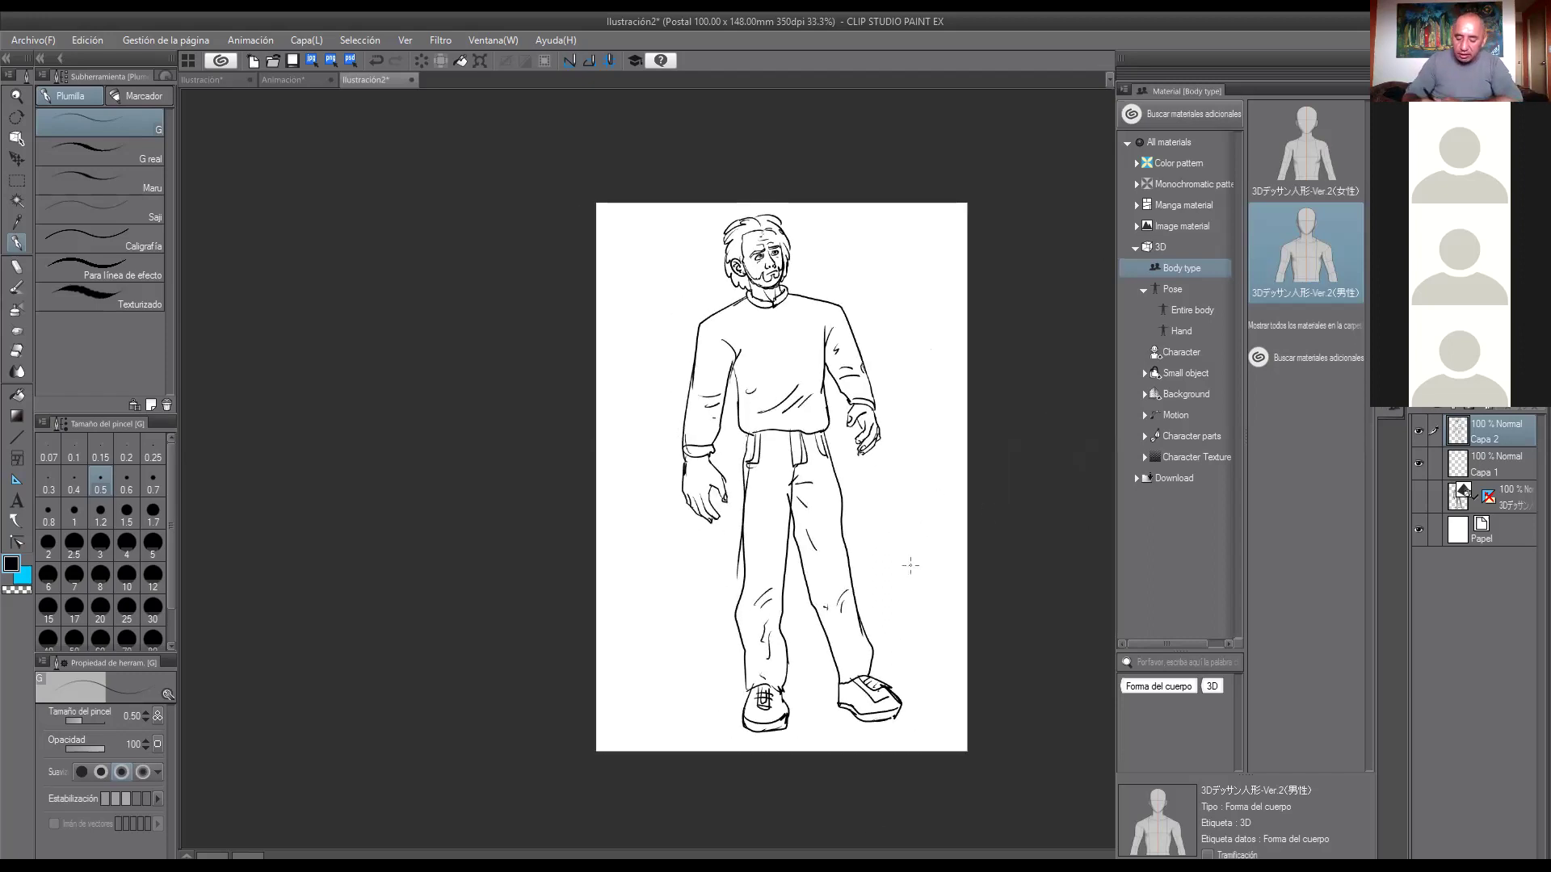